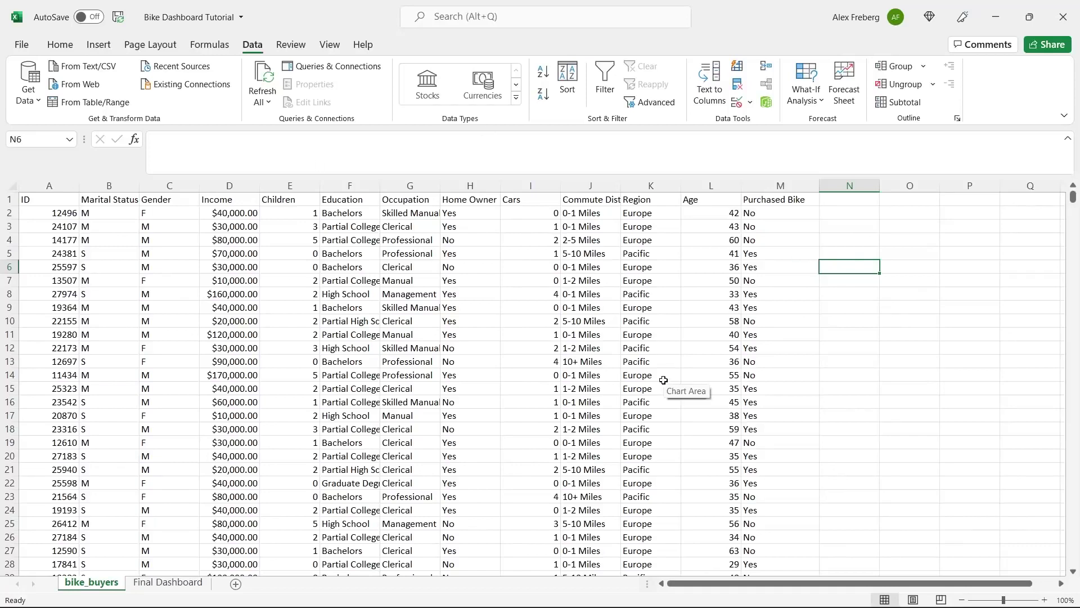
- View the Final Dashboard sheet and try its Region slicer with North America, Europe and Pacific
{"action": "left_click", "coordinate": [167, 585]}
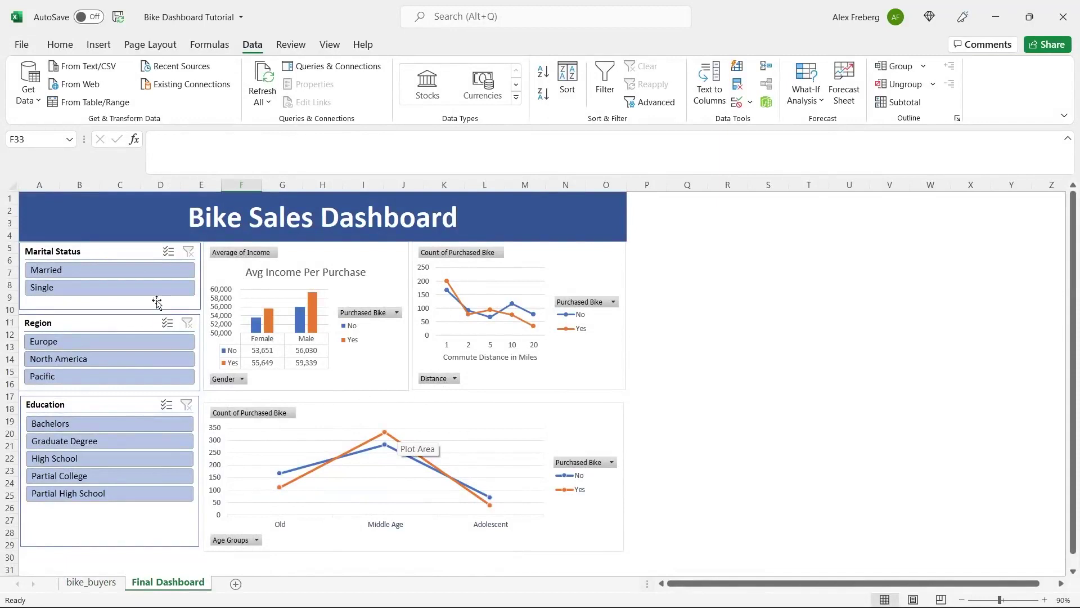
{"action": "left_click", "coordinate": [149, 357]}
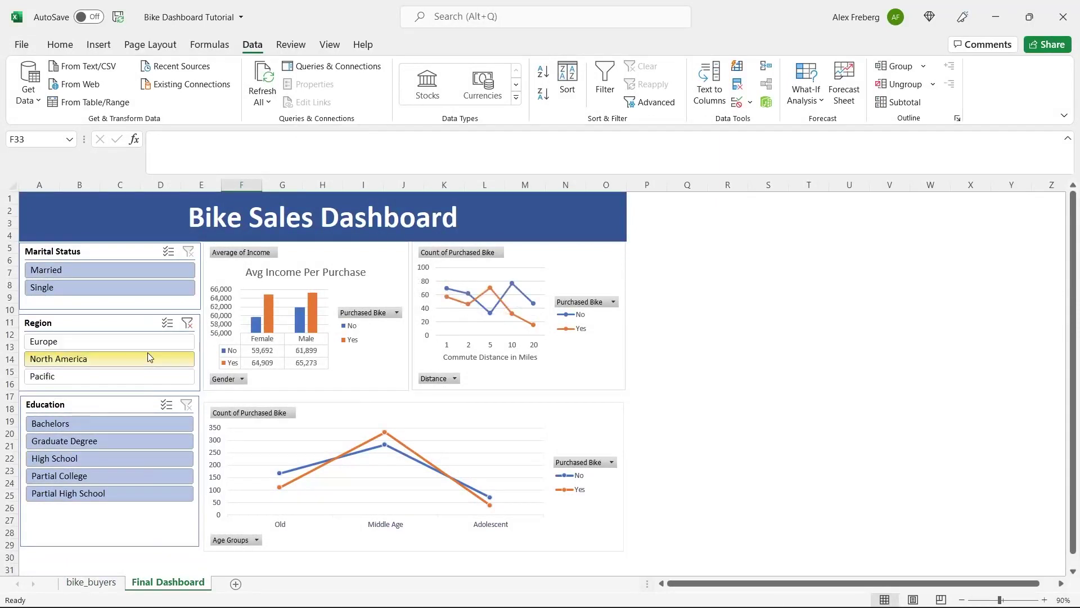
{"action": "left_click", "coordinate": [150, 344]}
{"action": "left_click", "coordinate": [148, 375], "text": "ctrl"}
{"action": "left_click", "coordinate": [149, 375]}
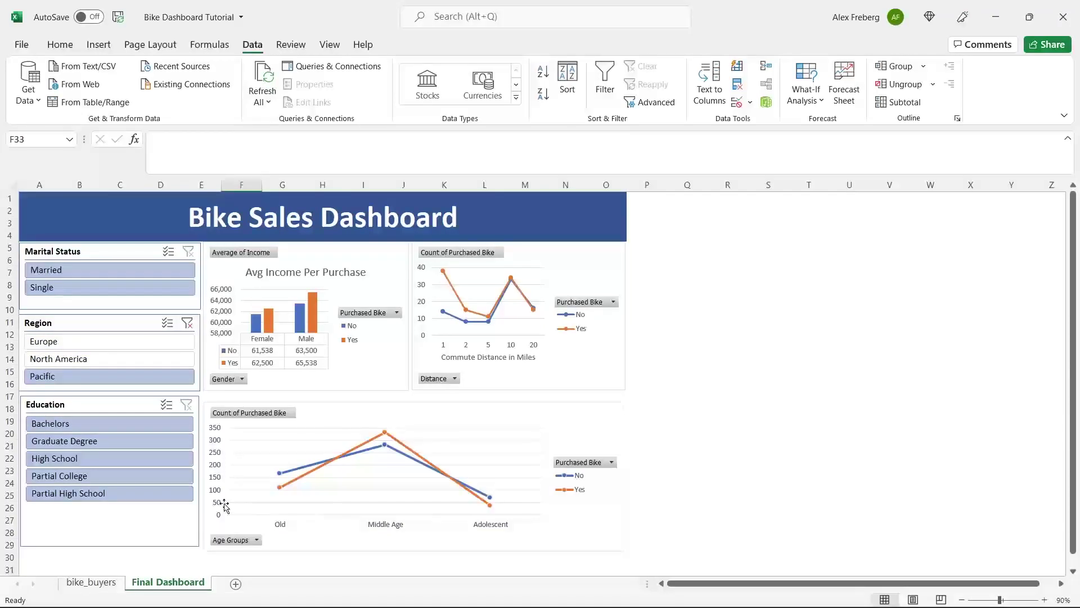
- Hide the Final Dashboard sheet
{"action": "left_click", "coordinate": [103, 584]}
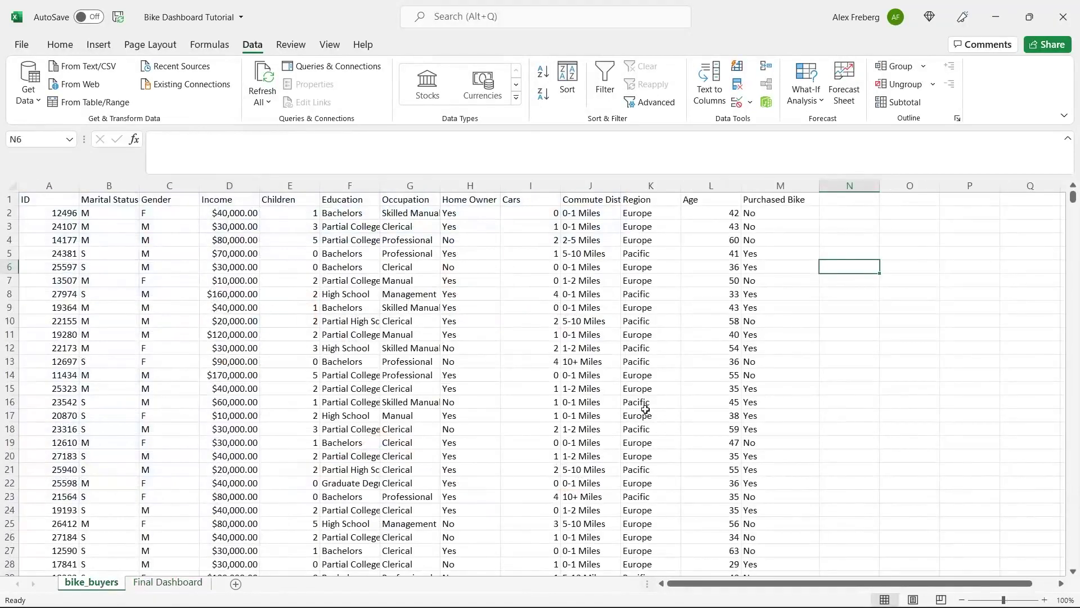
{"action": "right_click", "coordinate": [178, 583]}
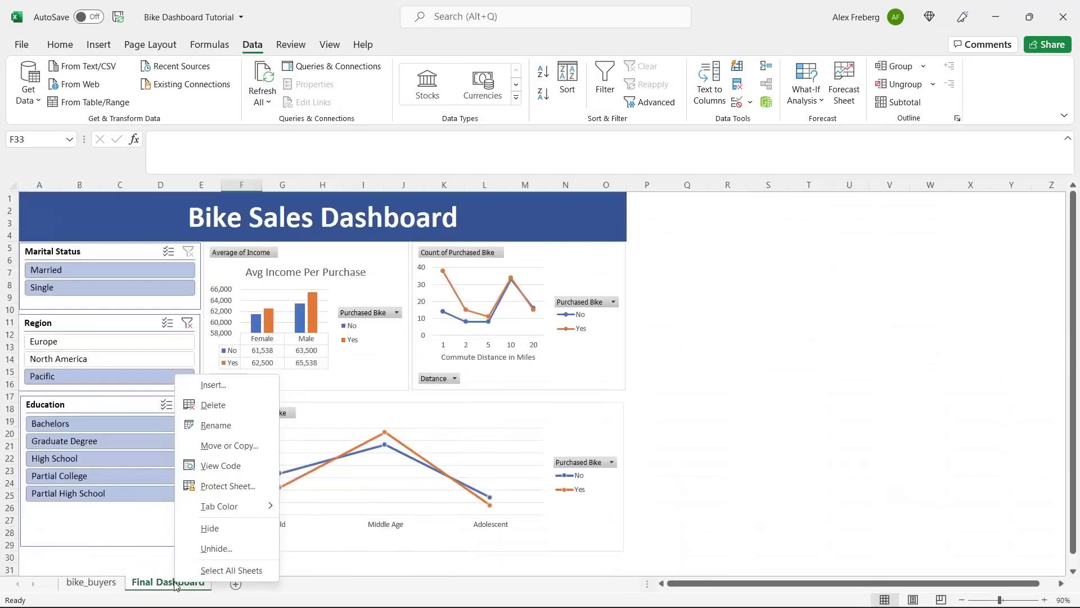
{"action": "left_click", "coordinate": [209, 528]}
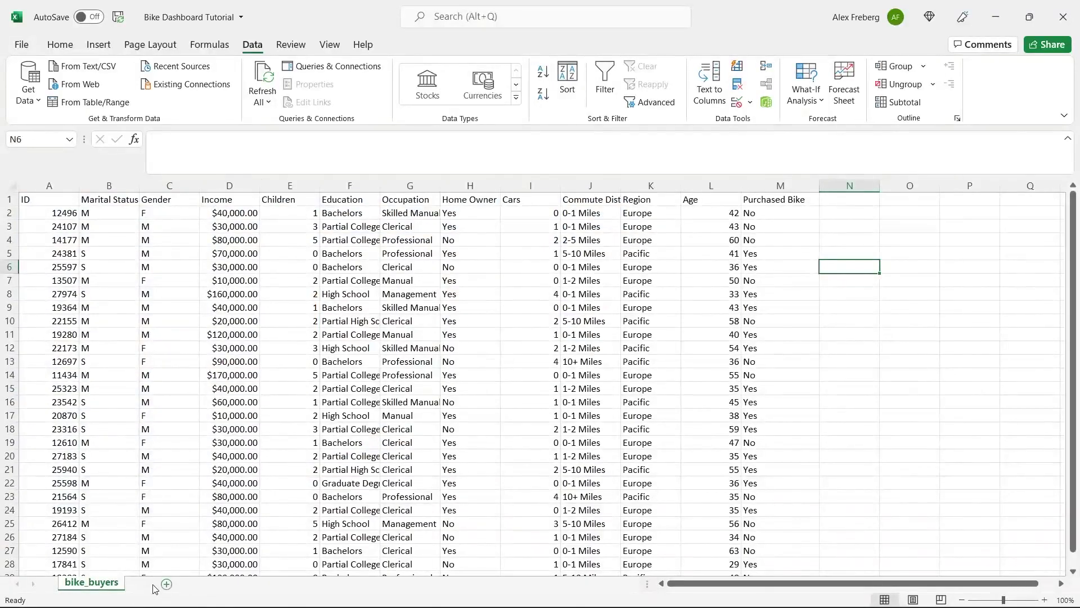
- Add a new worksheet and name it Dashboard
{"action": "left_click", "coordinate": [149, 584]}
{"action": "double_click", "coordinate": [155, 586]}
{"action": "type", "text": "D"}
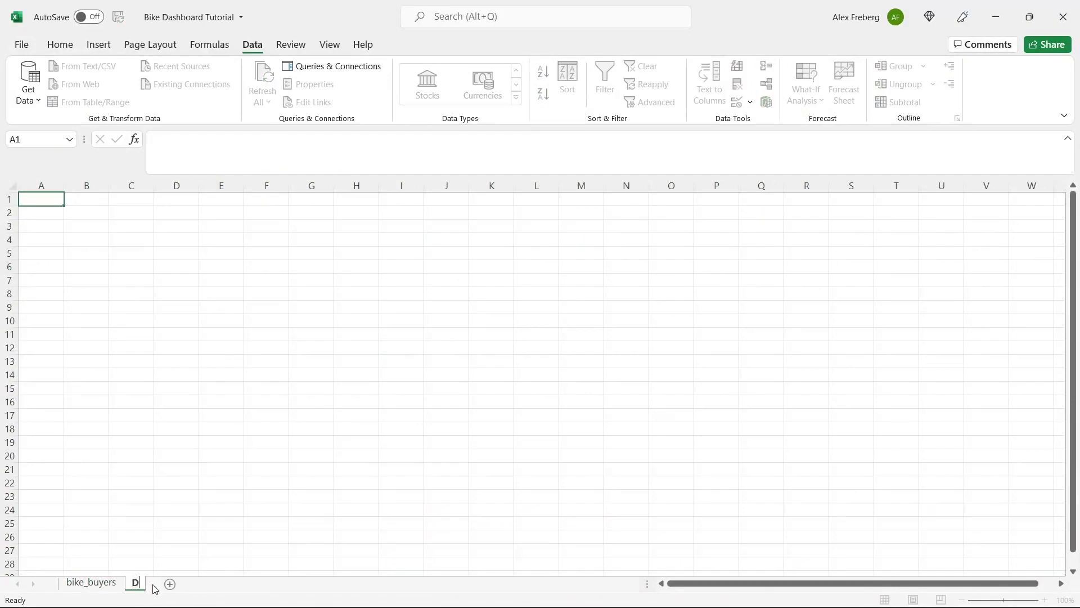
{"action": "type", "text": "ashboard"}
- Add another worksheet after Dashboard and name it Pivot Table
{"action": "left_click", "coordinate": [211, 585]}
{"action": "type", "text": "Pivot"}
{"action": "double_click", "coordinate": [211, 584]}
{"action": "type", "text": "Pivot Table"}
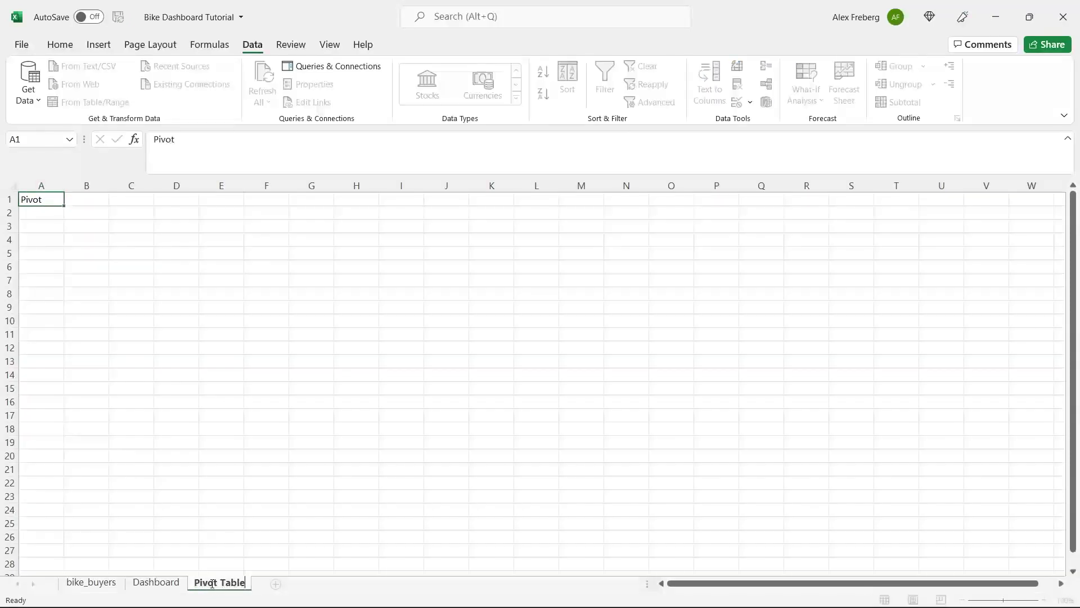
- Add a worksheet named Working Sheet and order the sheets after bike_buyers as Working Sheet, Pivot Table, Dashboard
{"action": "left_click", "coordinate": [276, 584]}
{"action": "double_click", "coordinate": [276, 583]}
{"action": "type", "text": "Working Sheet"}
{"action": "left_click", "coordinate": [275, 528]}
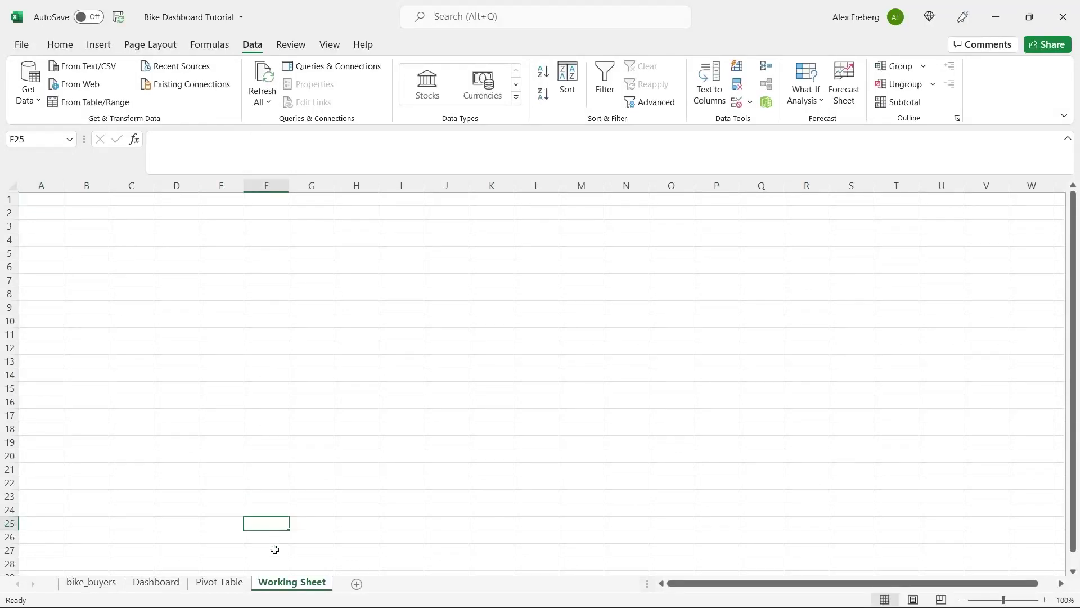
{"action": "left_click_drag", "start_coordinate": [280, 583], "coordinate": [169, 588]}
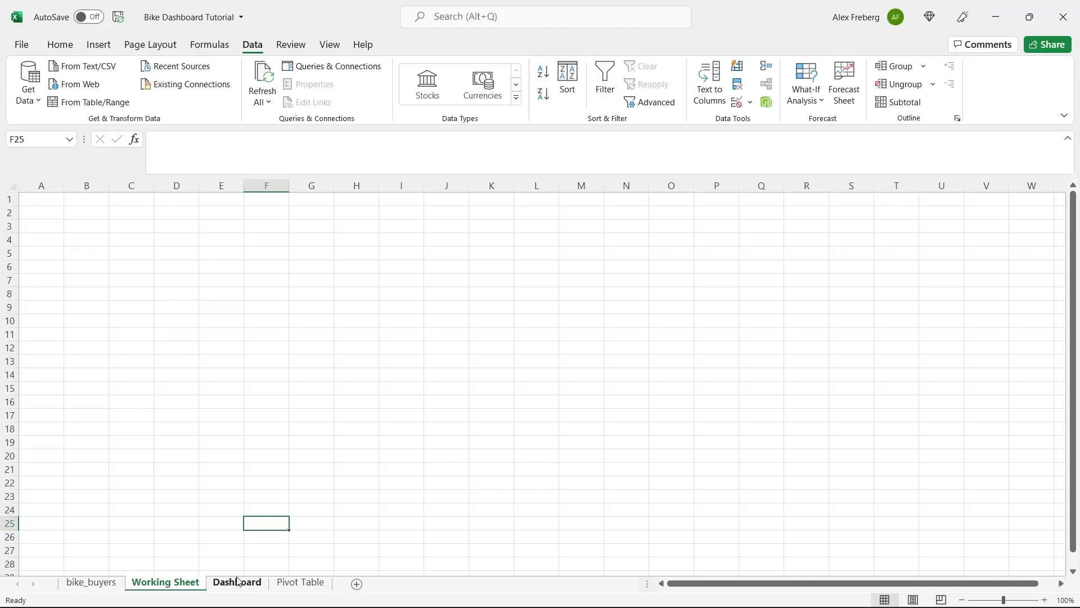
{"action": "left_click_drag", "start_coordinate": [309, 586], "coordinate": [244, 587]}
- Copy the entire bike_buyers data into Working Sheet and clear the copy selection on the source sheet
{"action": "left_click", "coordinate": [101, 583]}
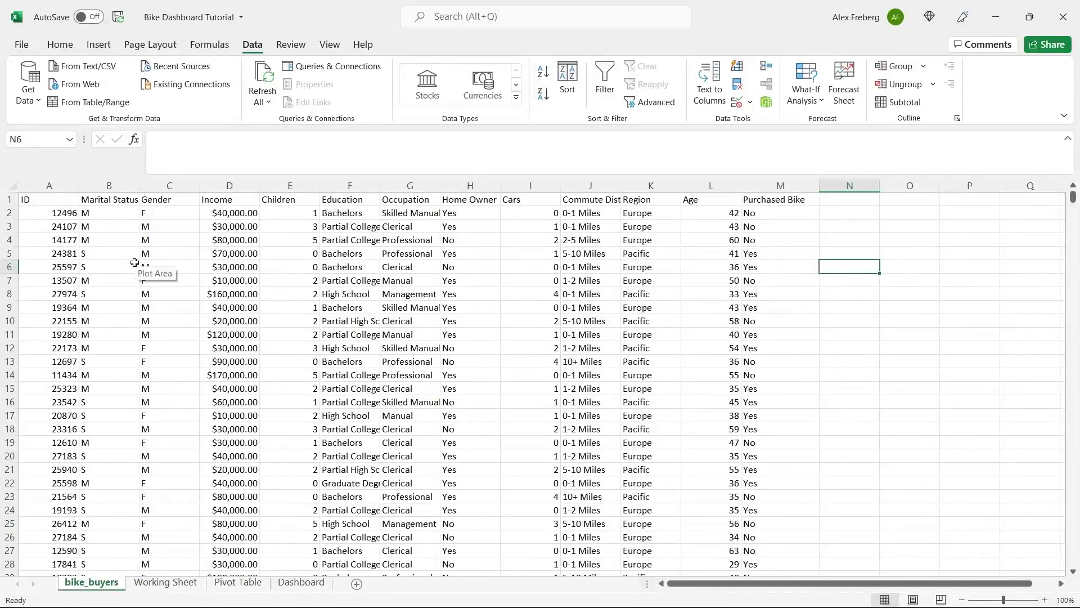
{"action": "left_click", "coordinate": [10, 185]}
{"action": "key", "text": "ctrl+c"}
{"action": "key", "text": "ctrl+Page_Down"}
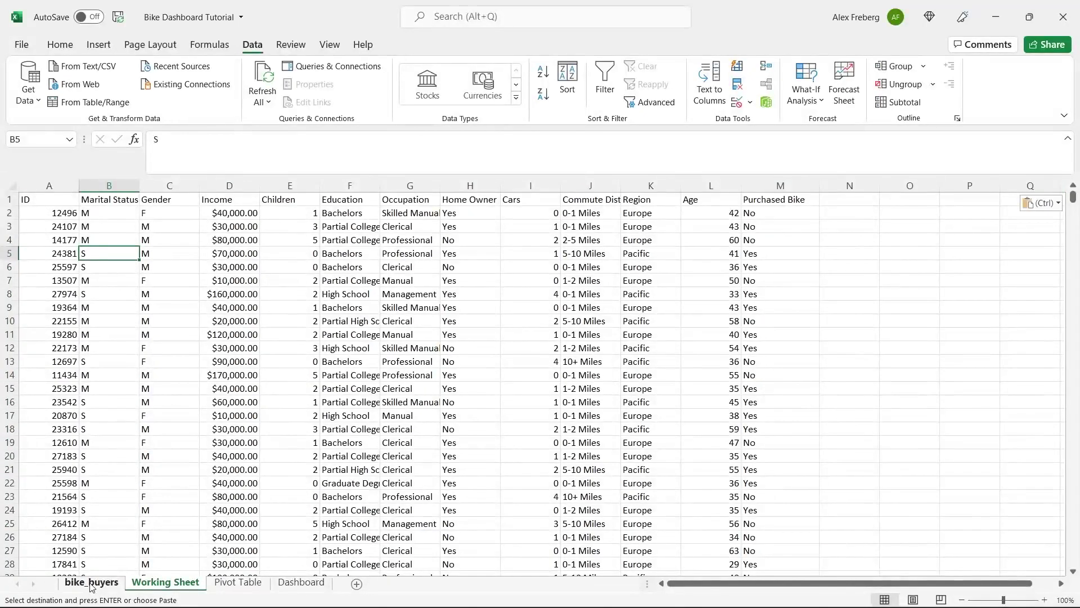
{"action": "left_click", "coordinate": [92, 587]}
{"action": "left_click", "coordinate": [107, 415]}
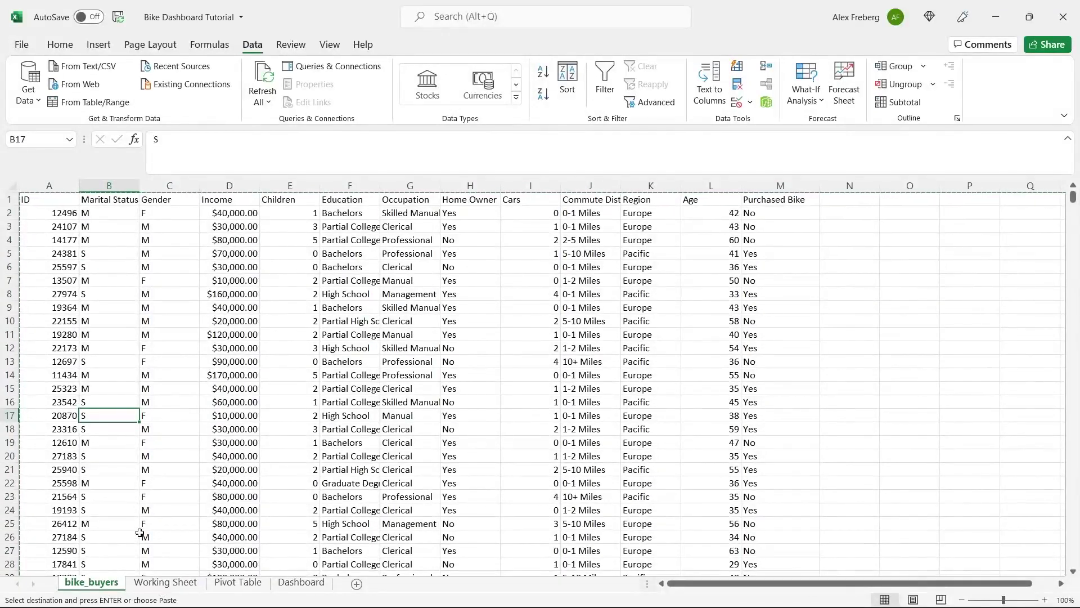
{"action": "double_click", "coordinate": [846, 281]}
{"action": "left_click", "coordinate": [850, 267]}
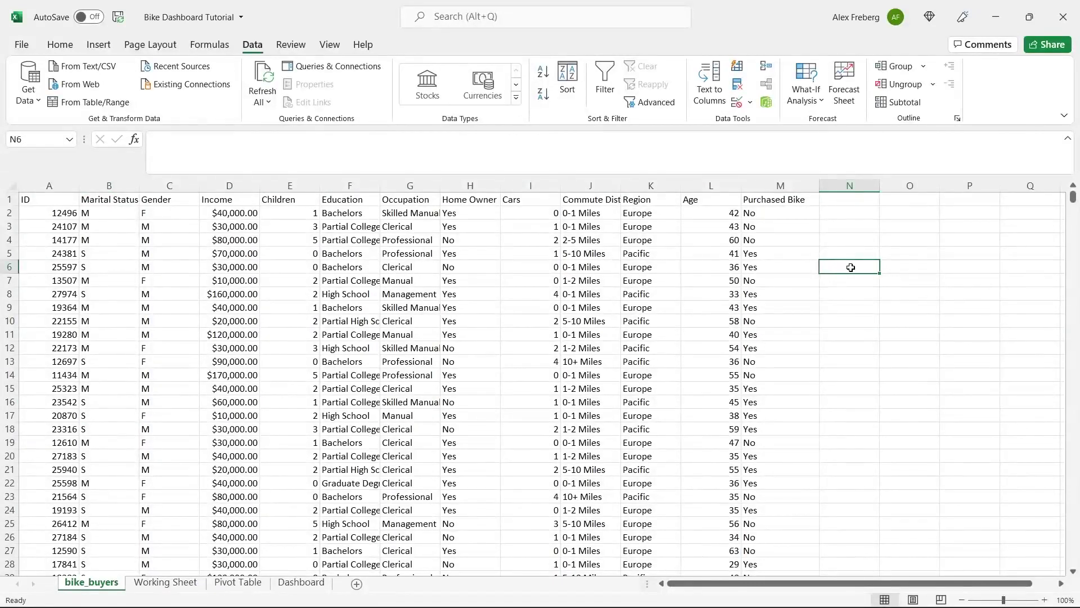
- Add filters to all column headers on Working Sheet
{"action": "left_click", "coordinate": [167, 582]}
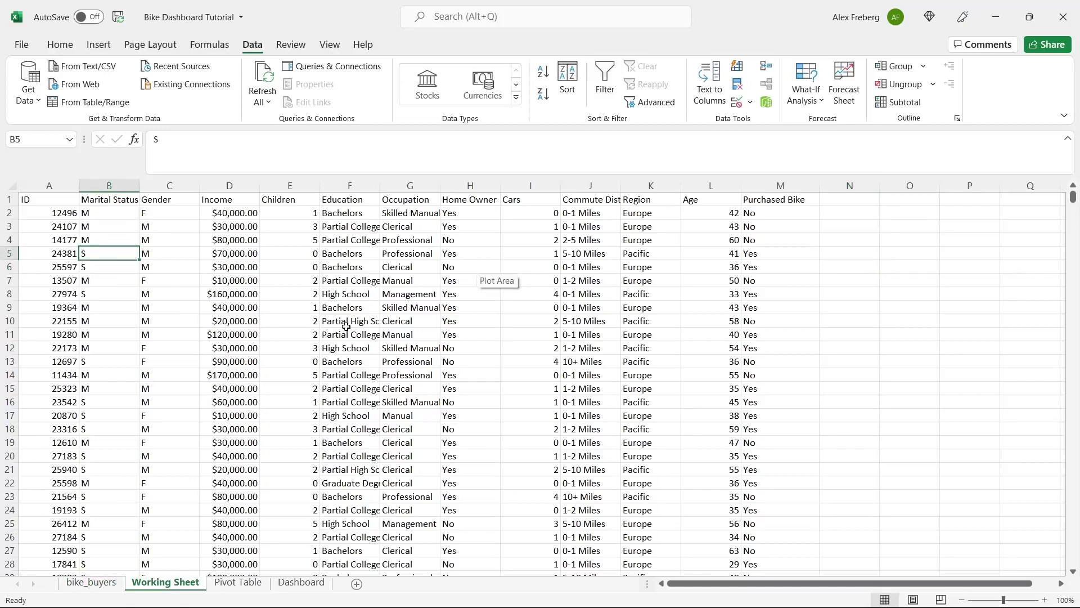
{"action": "left_click", "coordinate": [11, 181]}
{"action": "left_click", "coordinate": [605, 83]}
{"action": "left_click", "coordinate": [68, 223]}
- Widen all columns on Working Sheet so the headers and values fit
{"action": "left_click", "coordinate": [10, 185]}
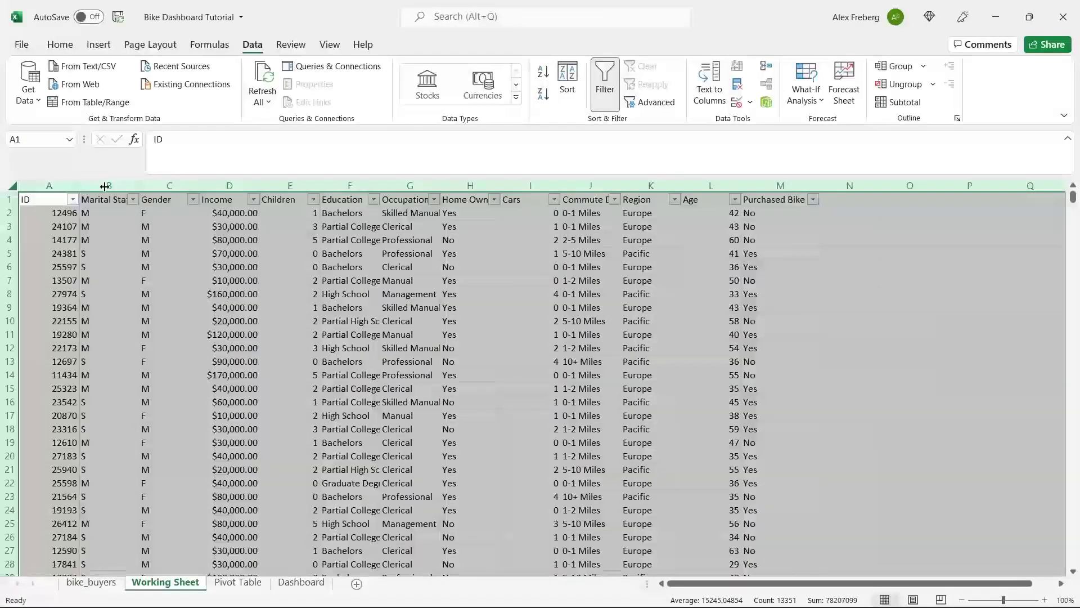
{"action": "double_click", "coordinate": [79, 186]}
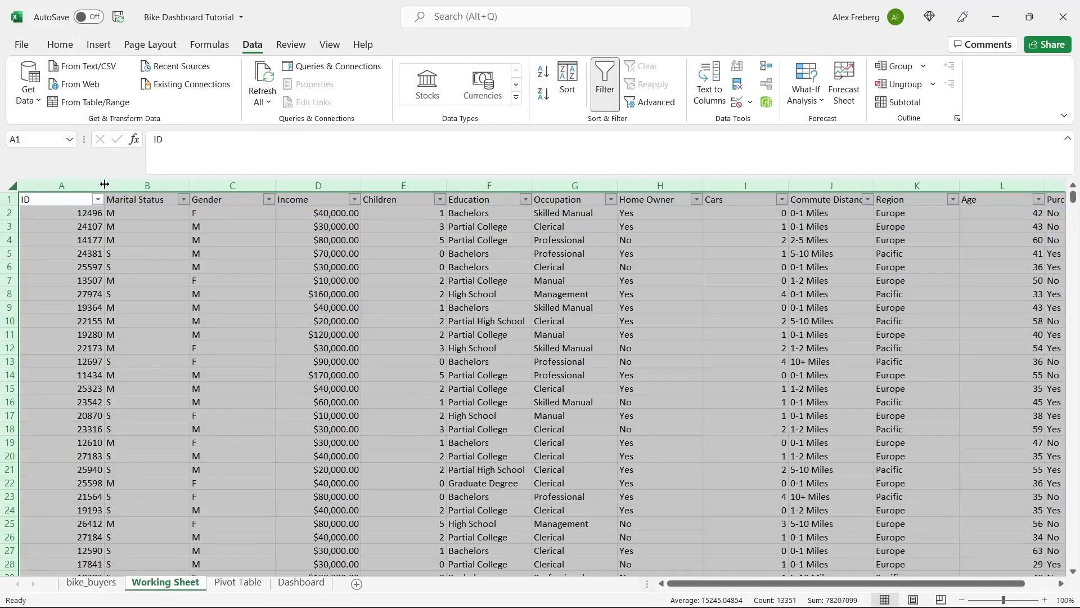
{"action": "left_click_drag", "start_coordinate": [104, 184], "coordinate": [111, 185]}
{"action": "left_click", "coordinate": [145, 224]}
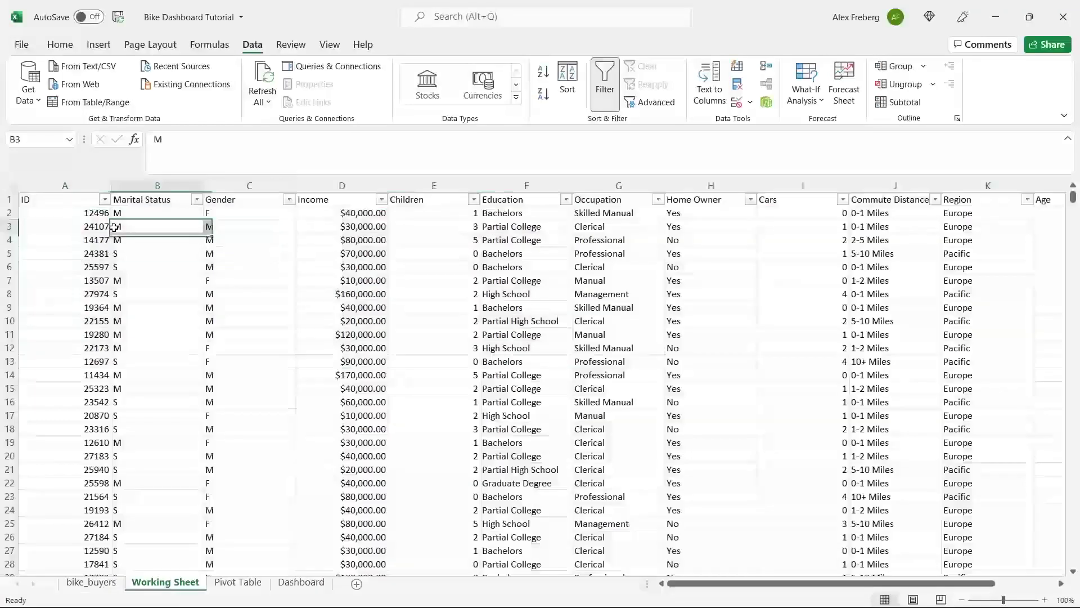
- Examine the filter values of the ID, Marital Status, Gender and Purchased Bike columns
{"action": "left_click", "coordinate": [105, 200]}
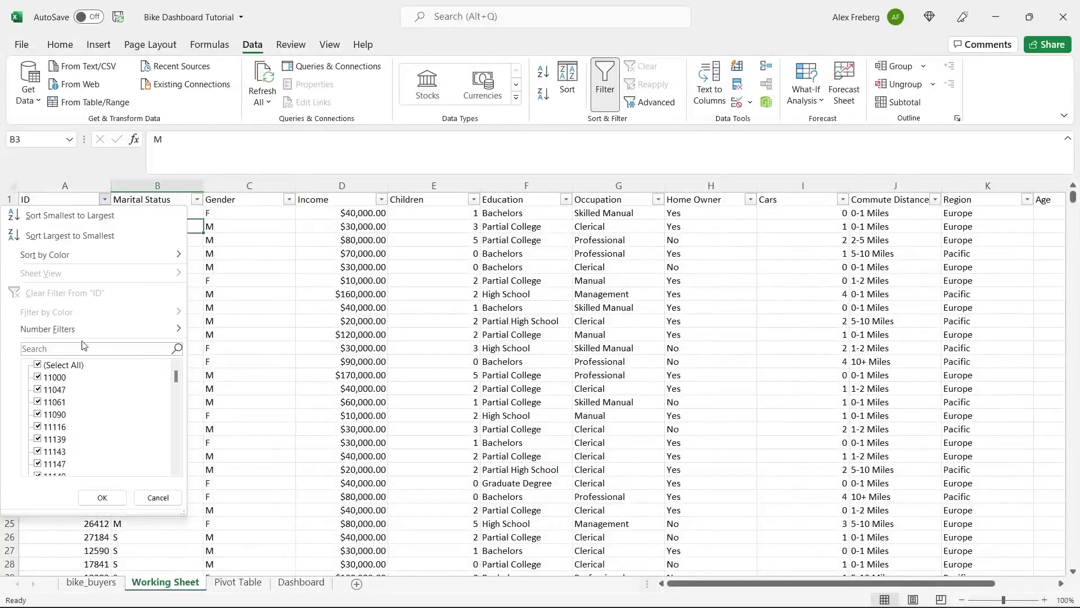
{"action": "left_click", "coordinate": [234, 318]}
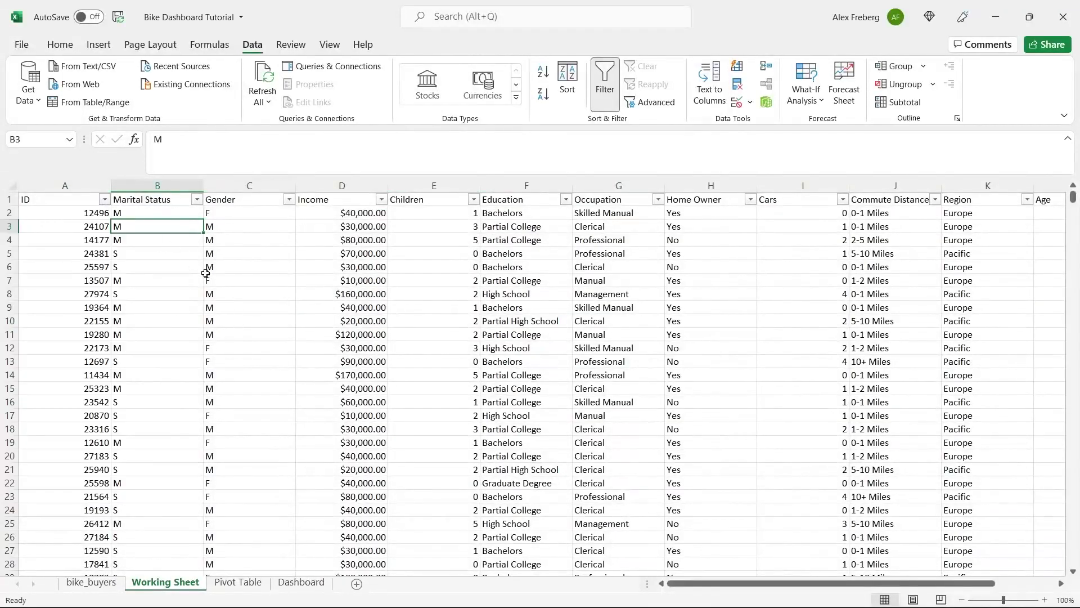
{"action": "left_click", "coordinate": [196, 200]}
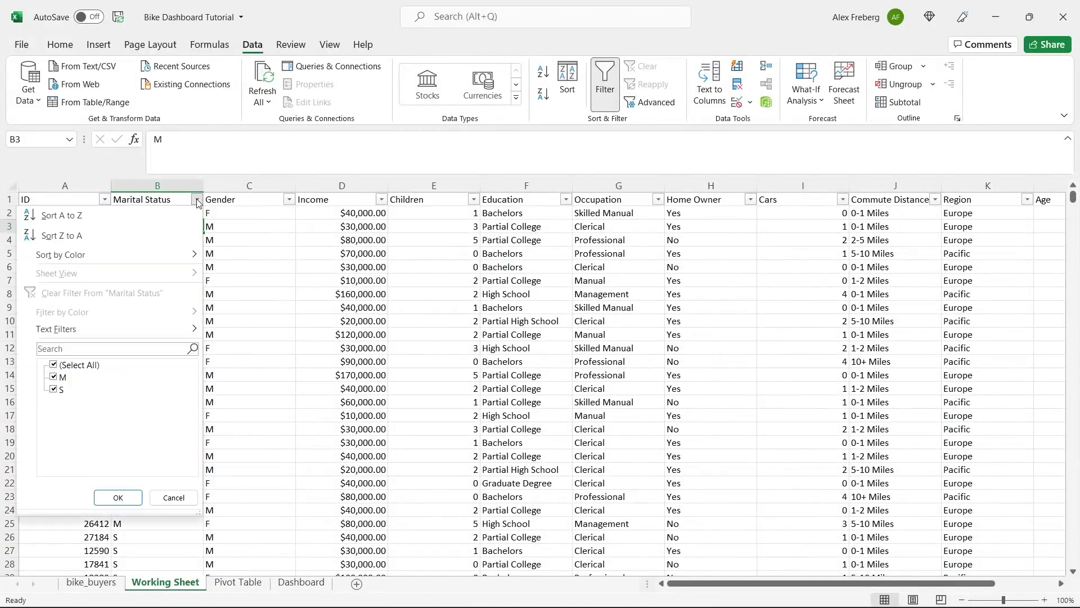
{"action": "left_click", "coordinate": [256, 290]}
{"action": "left_click", "coordinate": [289, 201]}
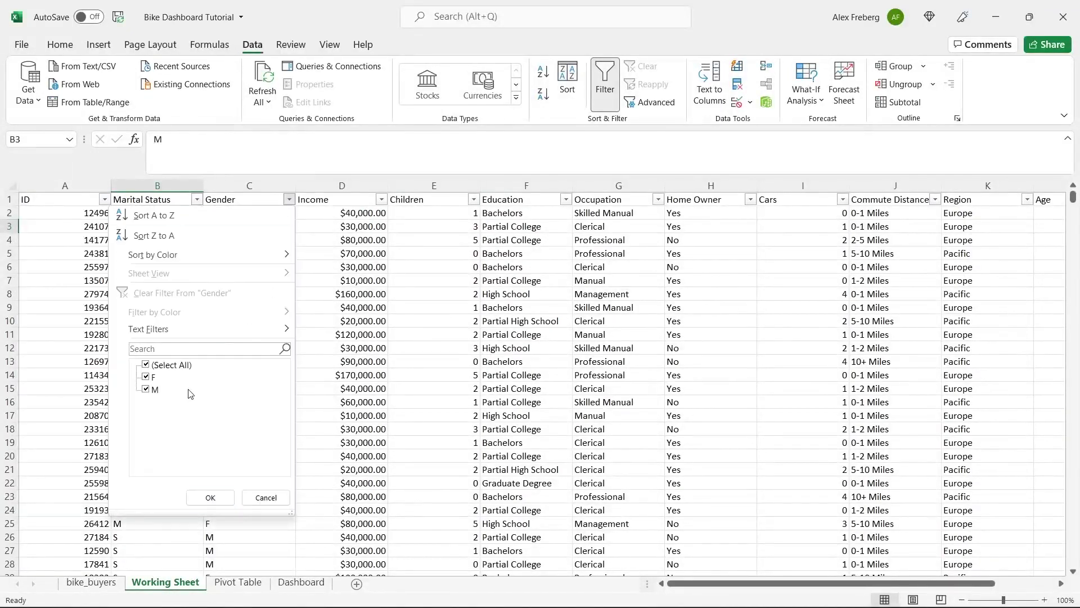
{"action": "left_click", "coordinate": [332, 258]}
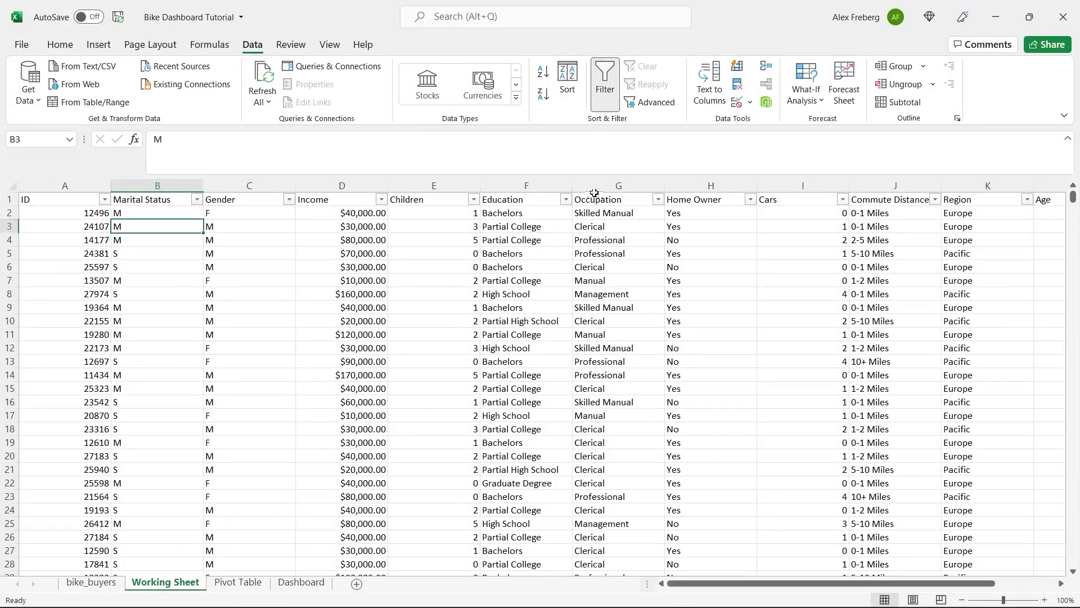
{"action": "scroll", "coordinate": [619, 326], "scroll_direction": "right", "scroll_amount": 3}
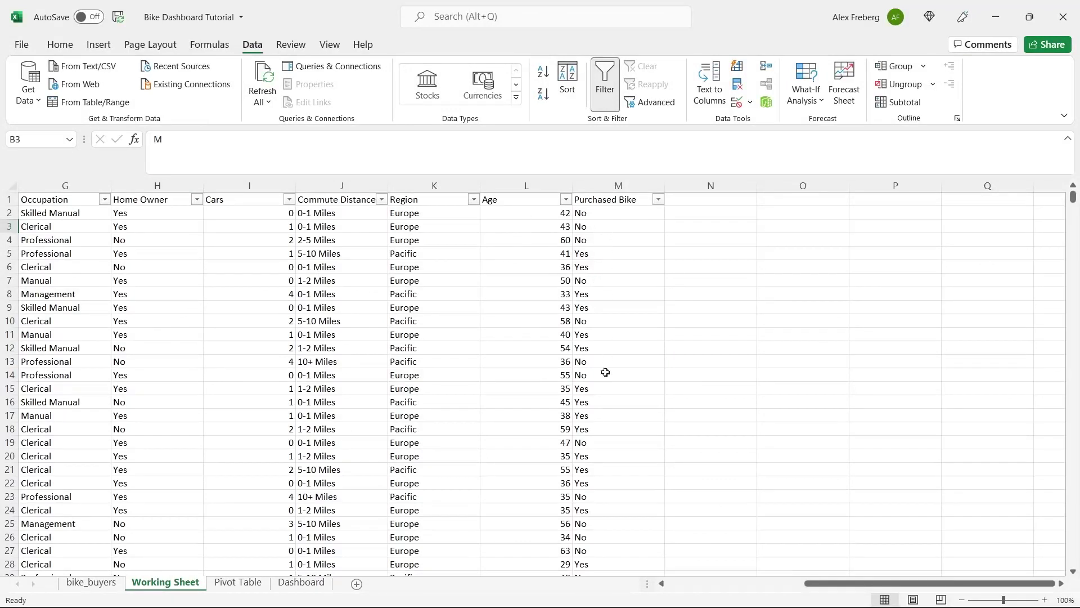
{"action": "left_click", "coordinate": [659, 199]}
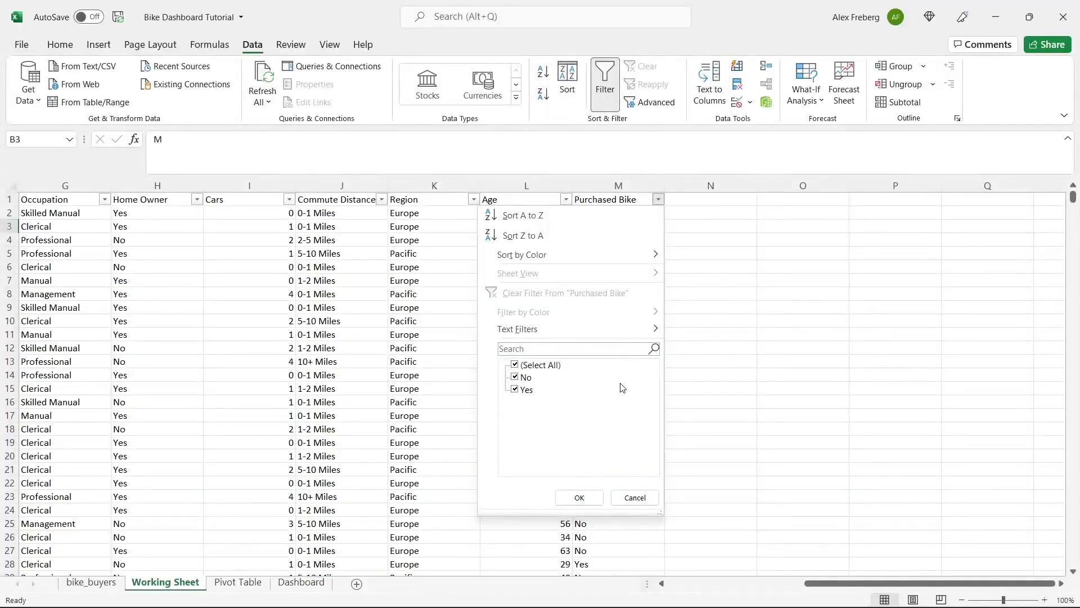
{"action": "left_click", "coordinate": [713, 362]}
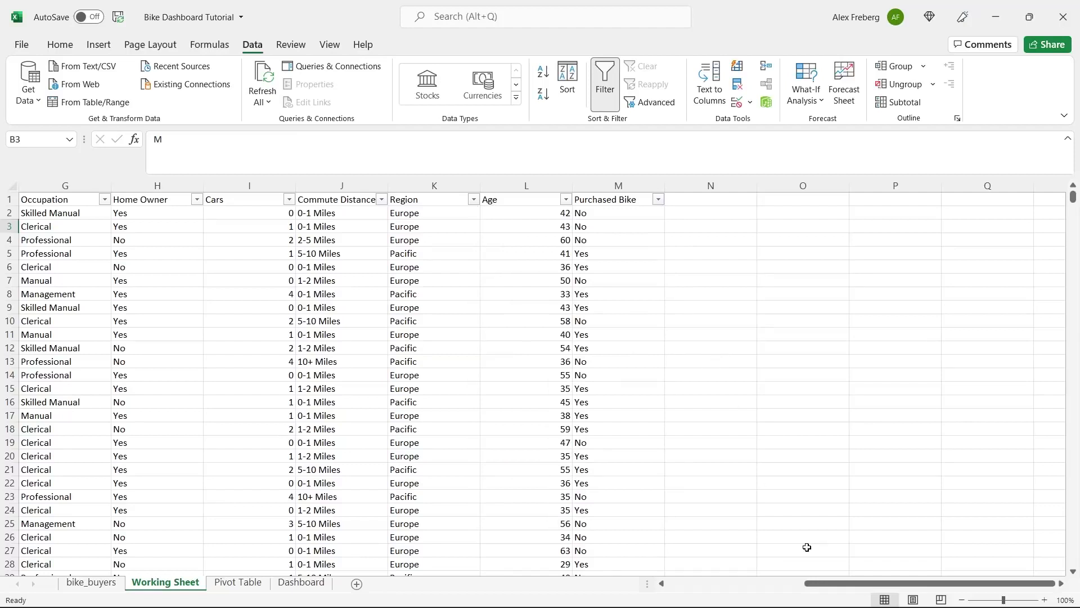
- Remove duplicate rows from the whole Working Sheet, comparing all columns and treating the first row as headers
{"action": "left_click_drag", "start_coordinate": [826, 585], "coordinate": [679, 599]}
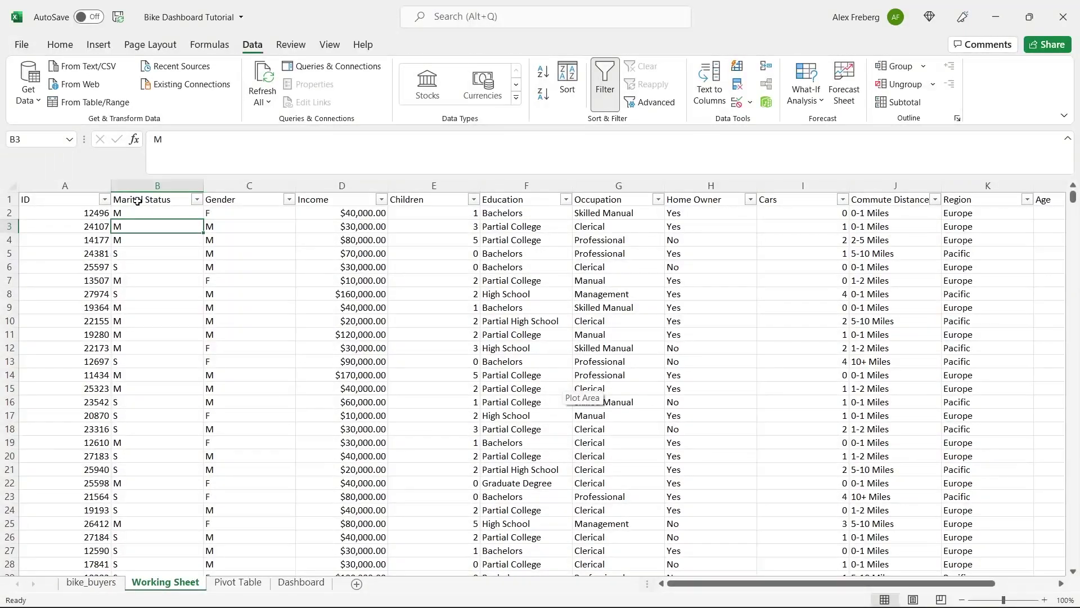
{"action": "left_click", "coordinate": [13, 185]}
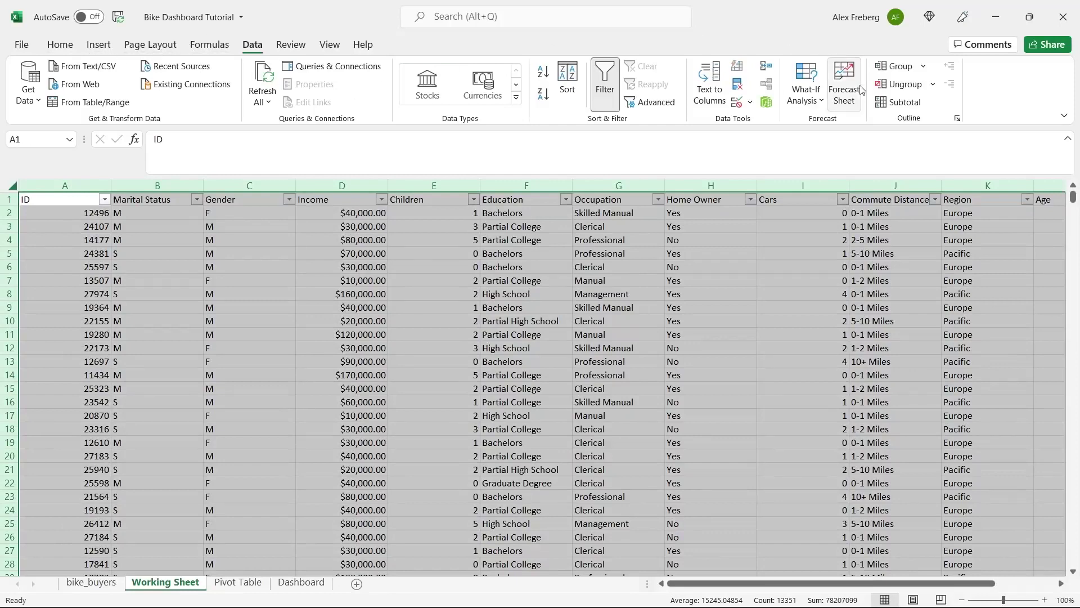
{"action": "left_click", "coordinate": [737, 86]}
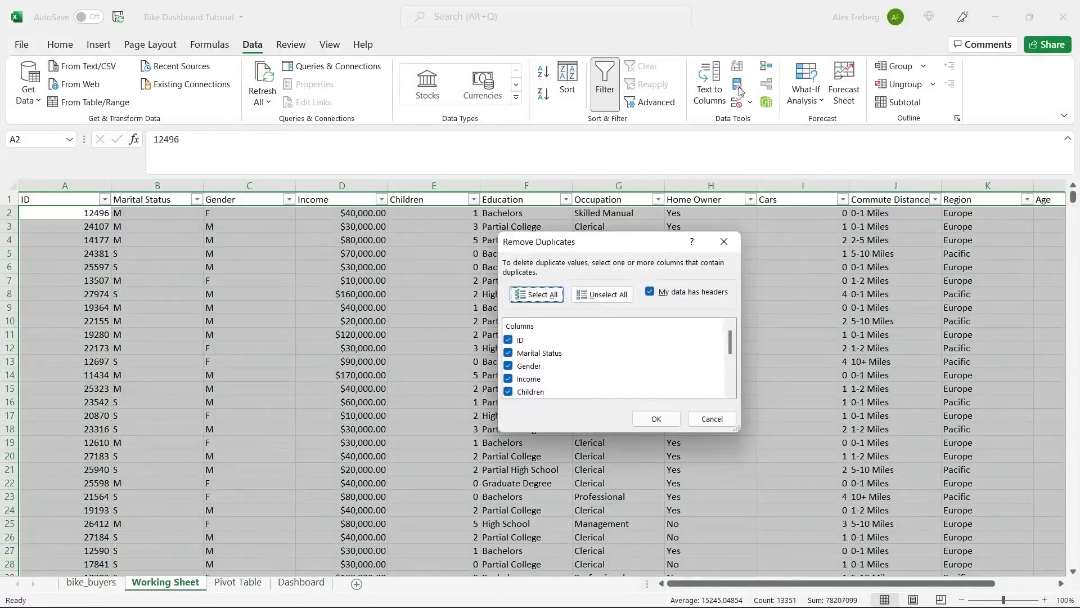
{"action": "mouse_move", "coordinate": [730, 344]}
{"action": "left_mouse_down"}
{"action": "mouse_move", "coordinate": [731, 387]}
{"action": "mouse_move", "coordinate": [734, 330]}
{"action": "left_mouse_up"}
{"action": "left_click", "coordinate": [669, 415]}
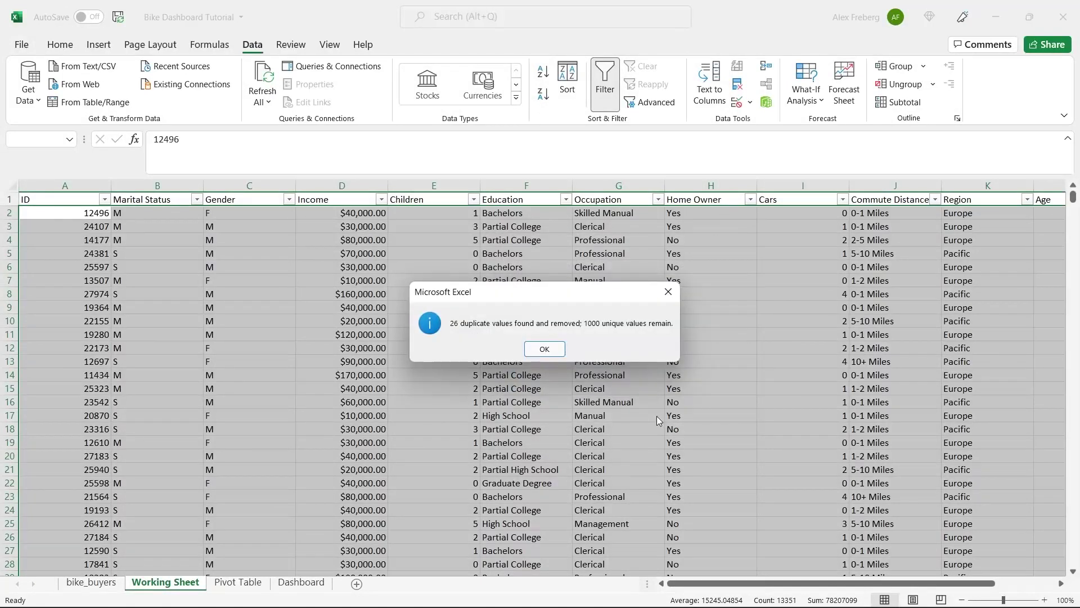
{"action": "left_click", "coordinate": [546, 350]}
{"action": "left_click", "coordinate": [545, 336]}
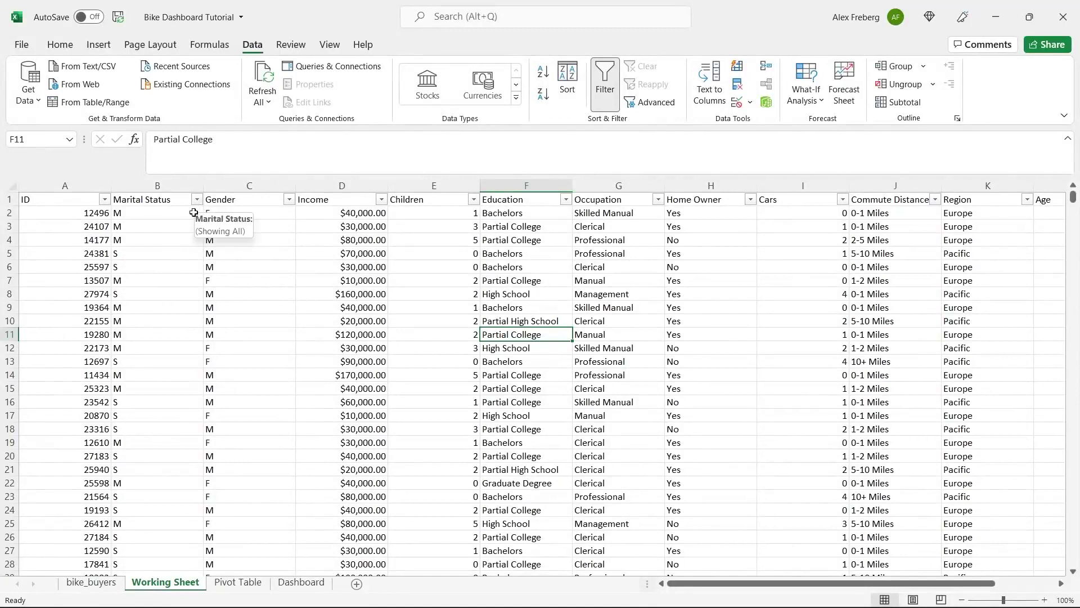
- Replace every M in the Marital Status column with Married, searching by columns
{"action": "left_click", "coordinate": [158, 185]}
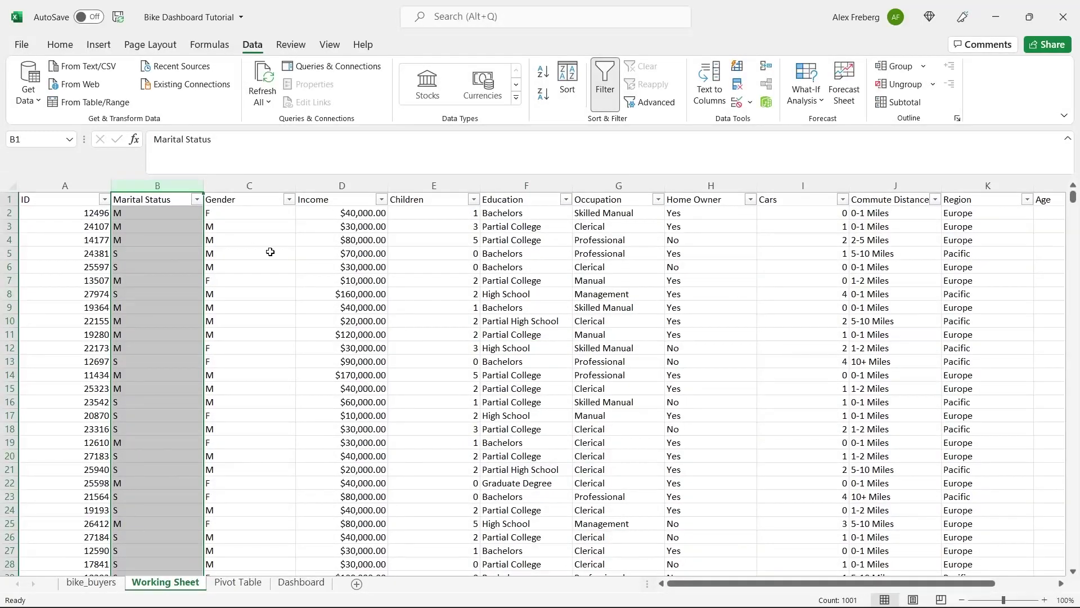
{"action": "key", "text": "ctrl+h"}
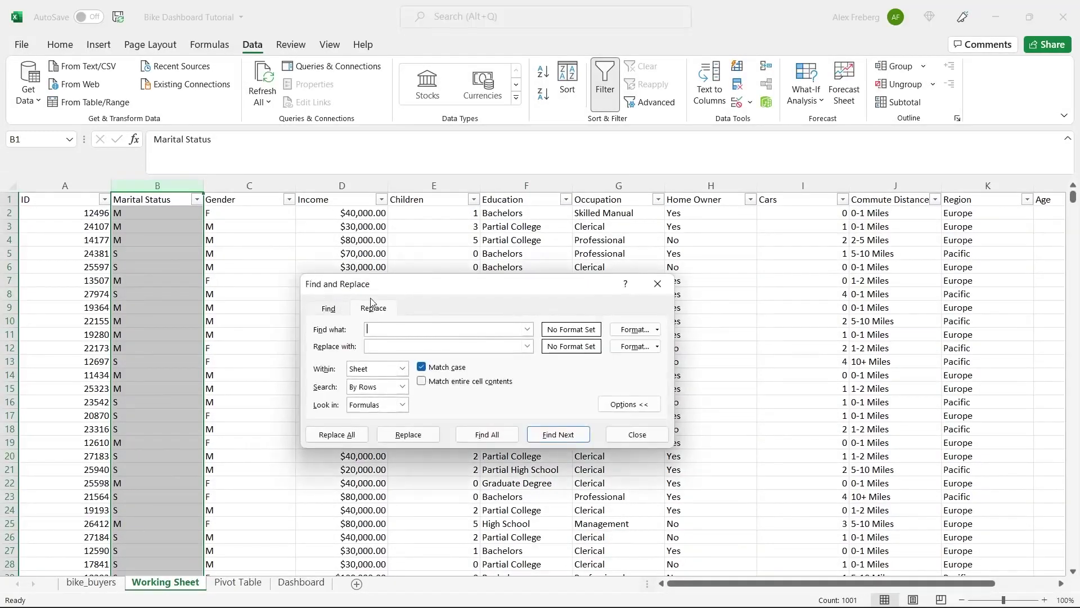
{"action": "left_click_drag", "start_coordinate": [428, 288], "coordinate": [442, 241]}
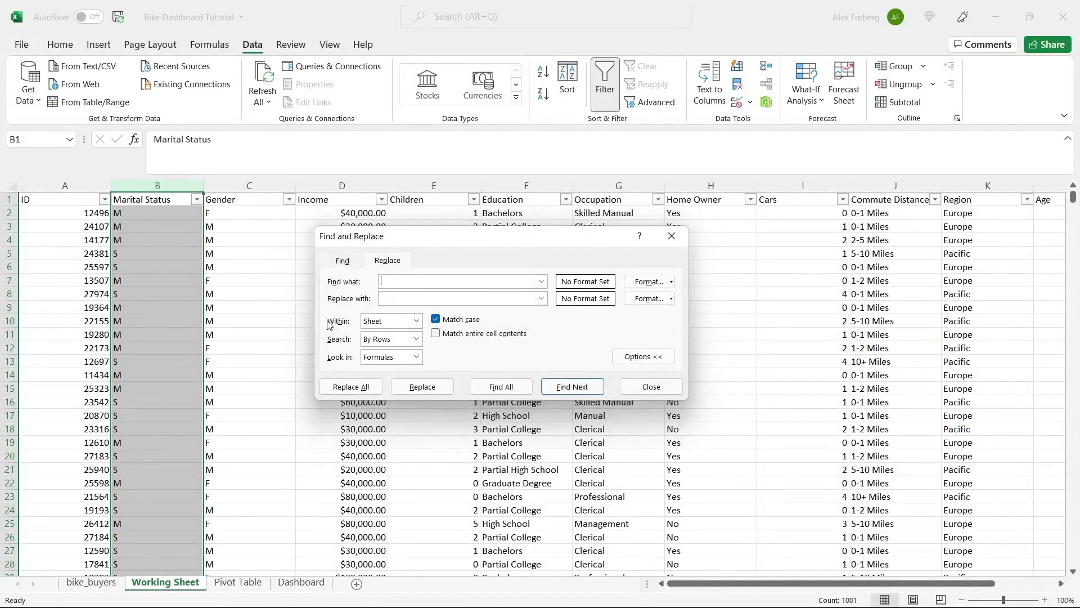
{"action": "left_click", "coordinate": [416, 339]}
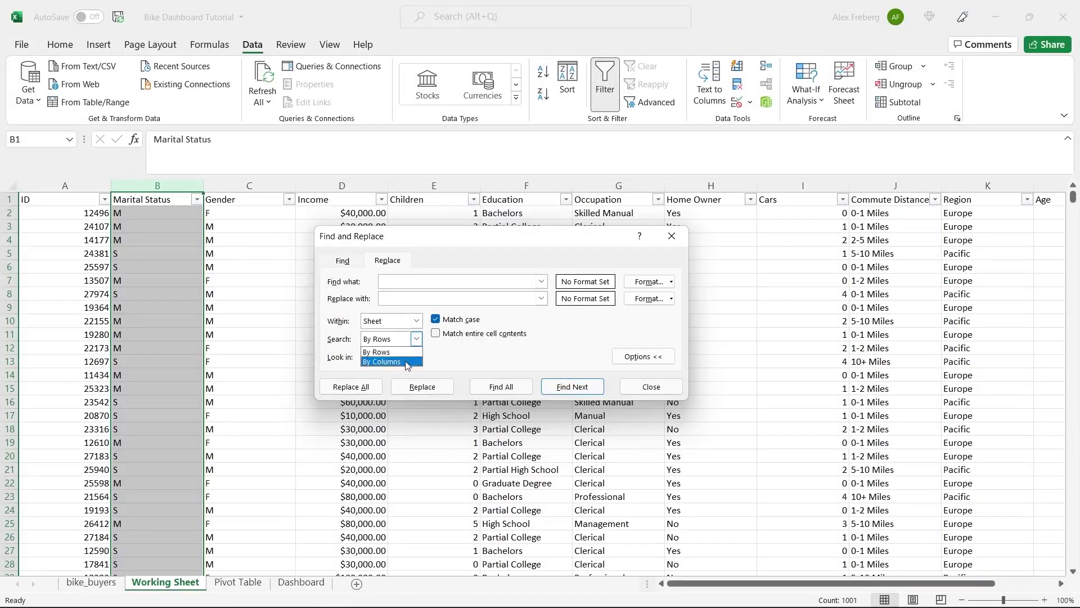
{"action": "left_click", "coordinate": [414, 361]}
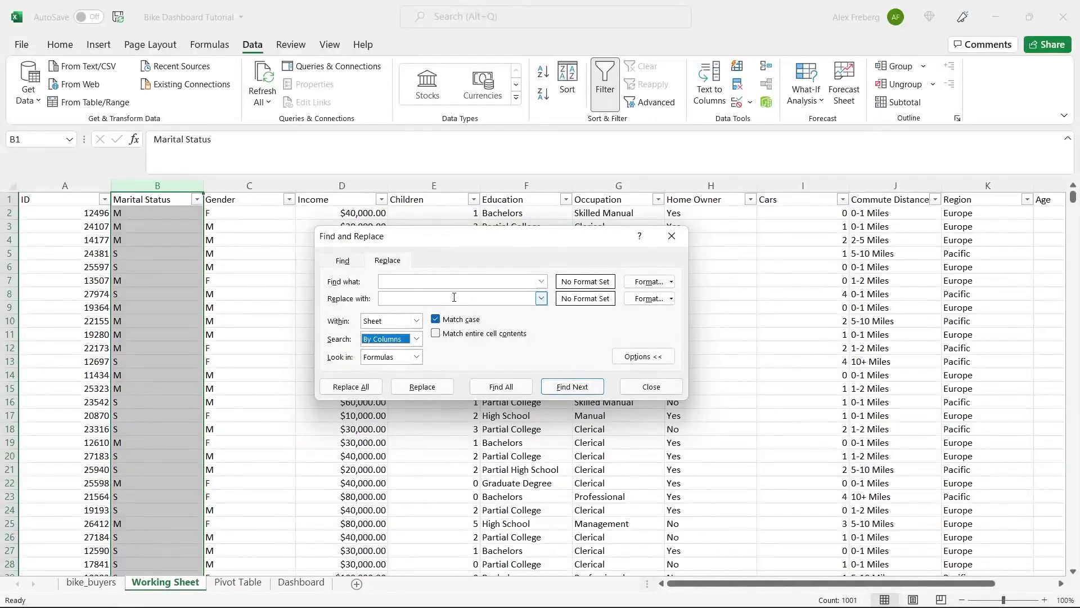
{"action": "left_click", "coordinate": [456, 282]}
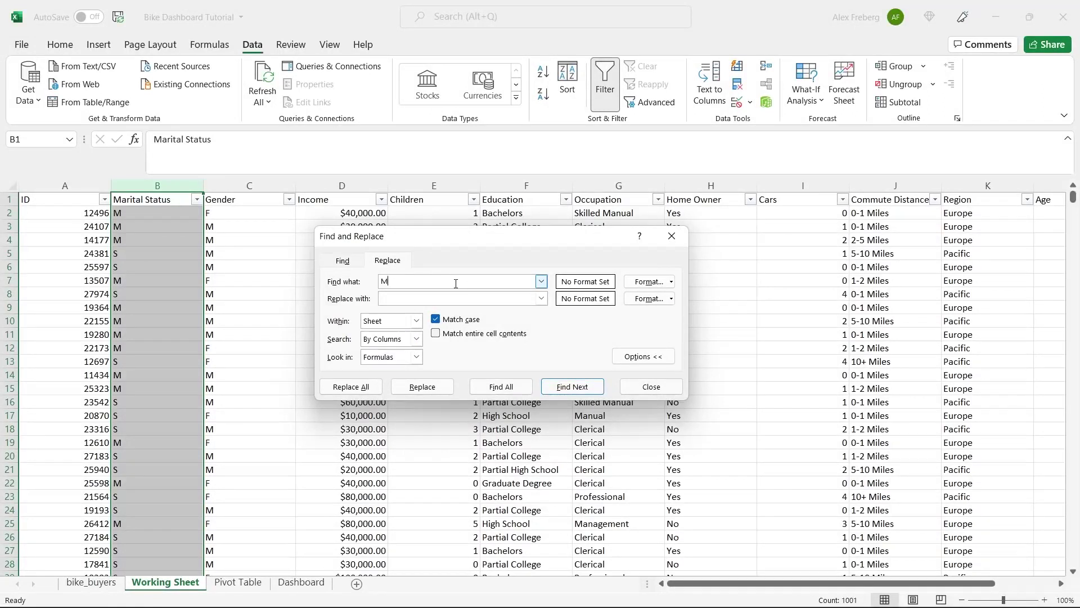
{"action": "left_click", "coordinate": [444, 300]}
{"action": "type", "text": "Married"}
{"action": "left_click", "coordinate": [361, 387]}
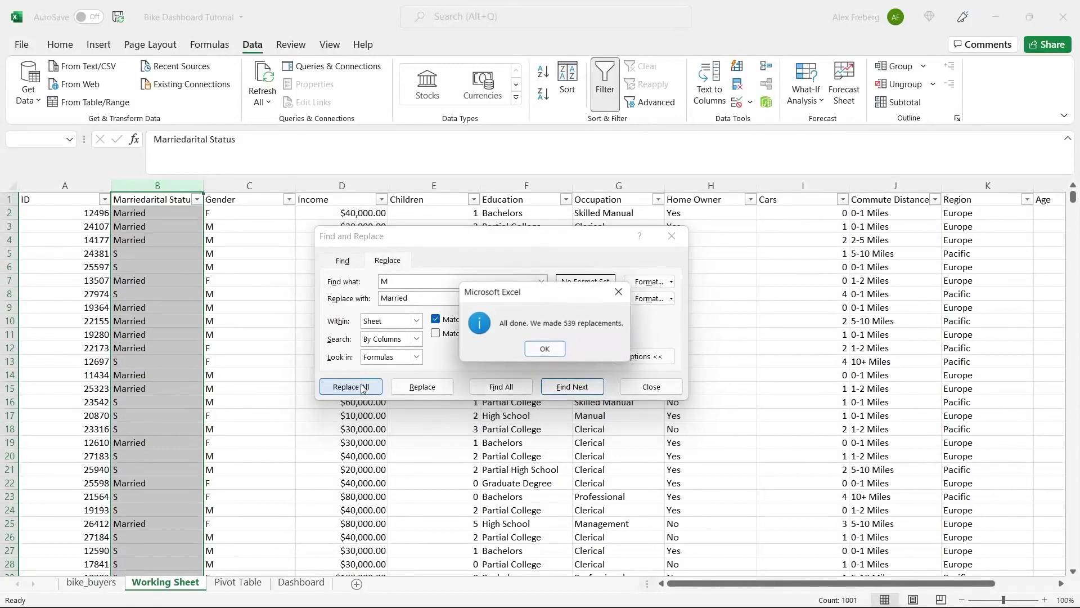
{"action": "left_click", "coordinate": [545, 350]}
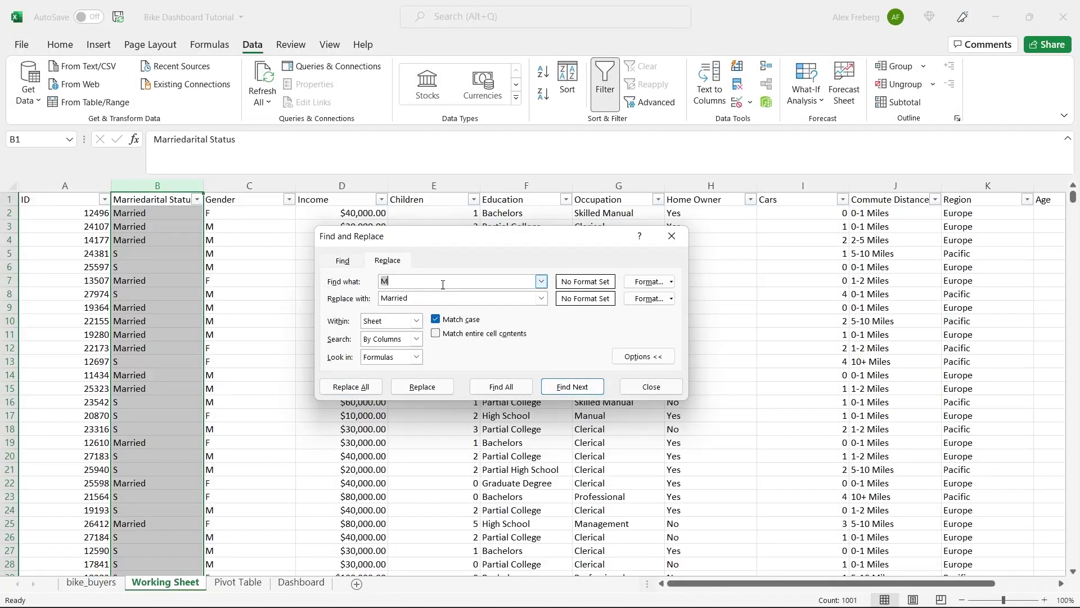
- Replace every S in the Marital Status column with Single and close Find and Replace
{"action": "type", "text": "S"}
{"action": "double_click", "coordinate": [434, 299]}
{"action": "type", "text": "Single"}
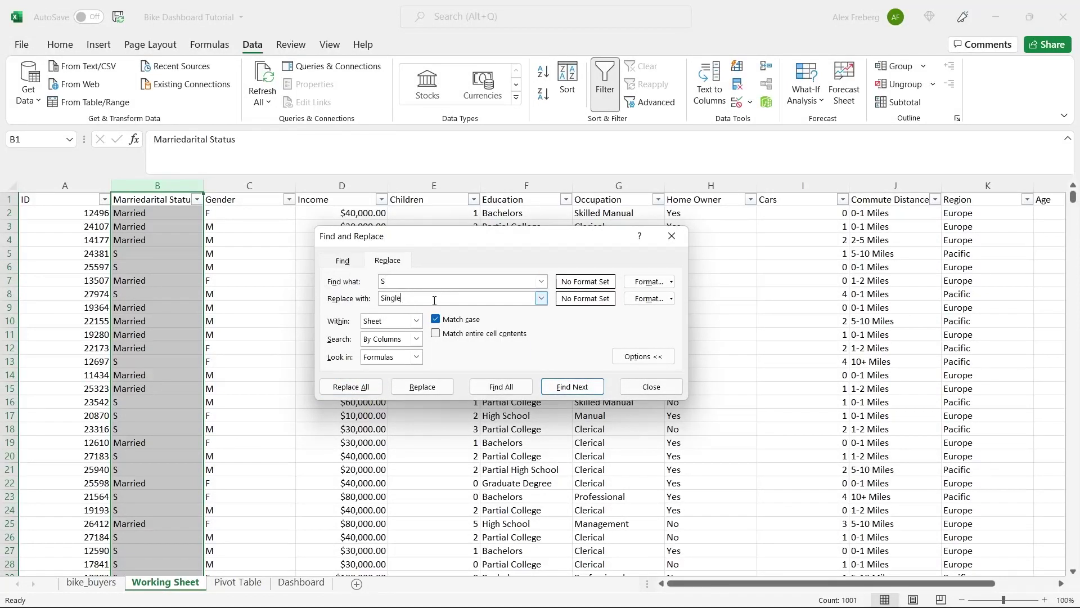
{"action": "left_click", "coordinate": [358, 388]}
{"action": "left_click", "coordinate": [562, 349]}
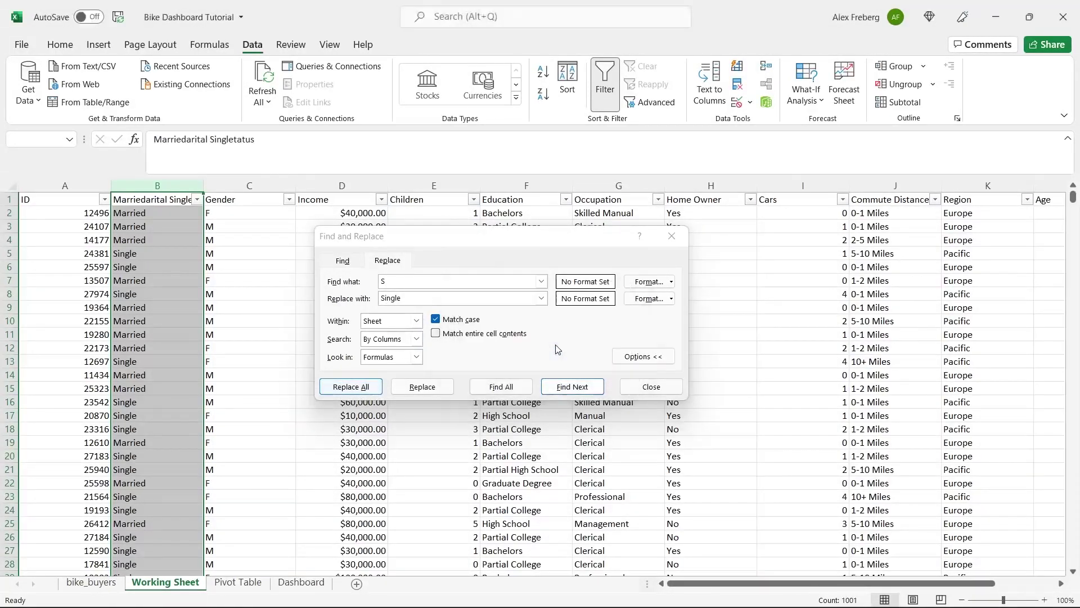
{"action": "left_click", "coordinate": [672, 236]}
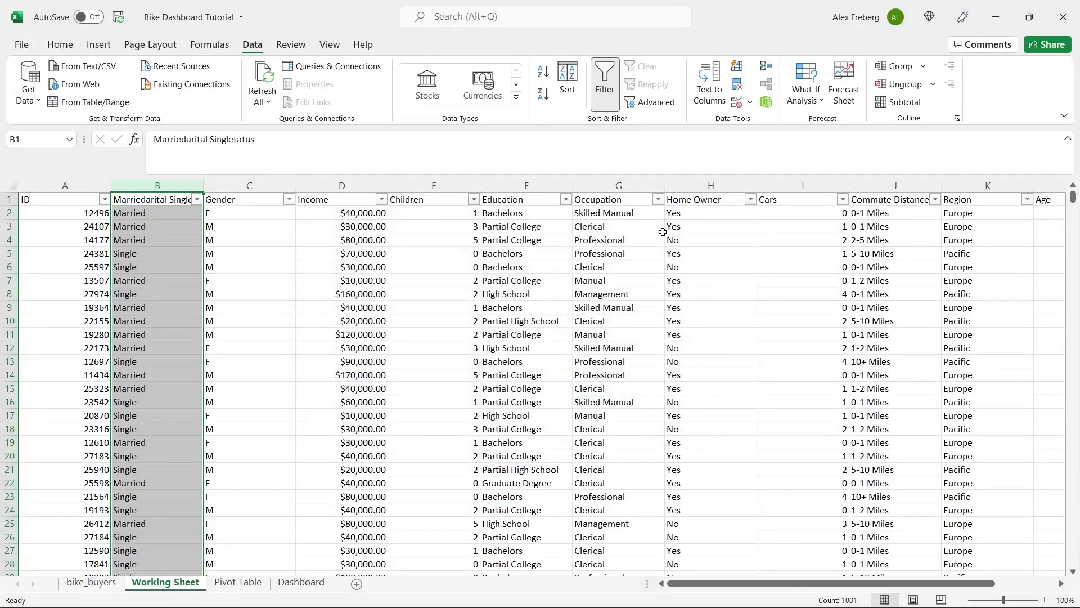
- Replace every M in the Gender column with Male
{"action": "left_click", "coordinate": [250, 185]}
{"action": "key", "text": "ctrl+h"}
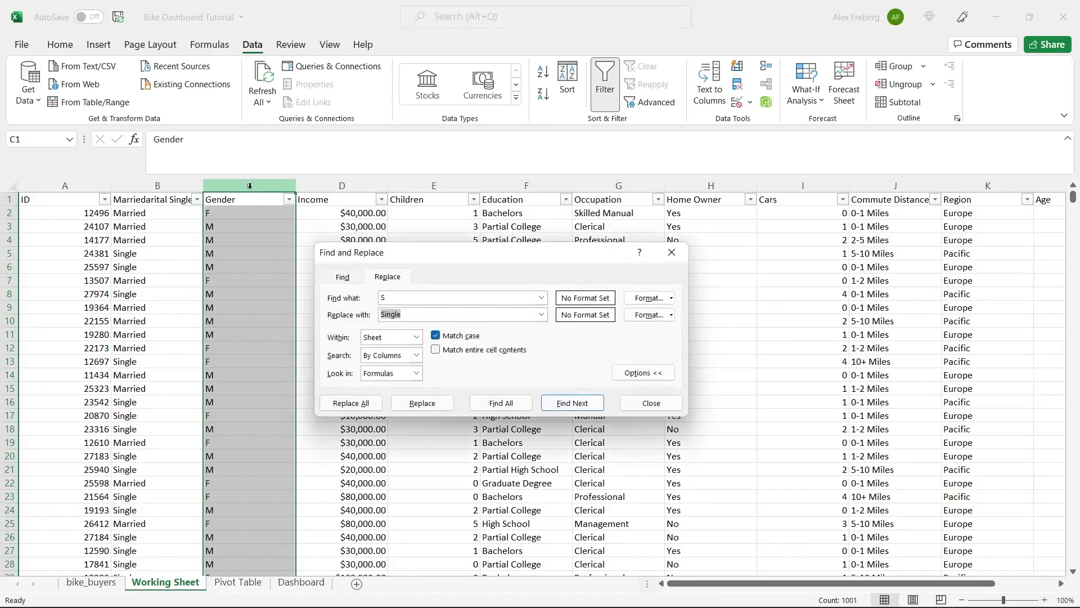
{"action": "left_click", "coordinate": [395, 297]}
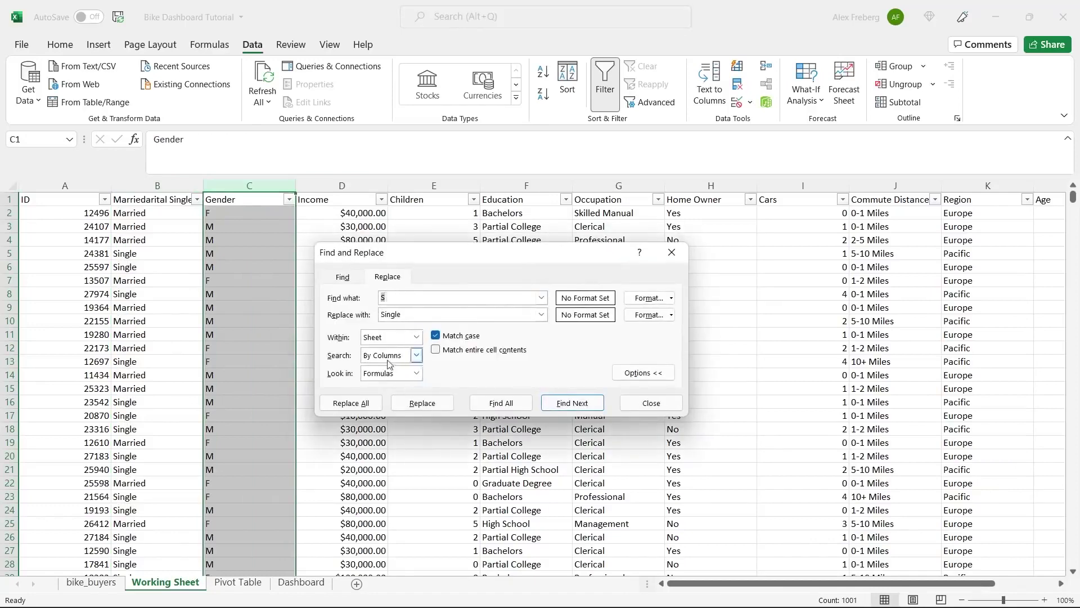
{"action": "key", "text": "BackSpace"}
{"action": "type", "text": "M"}
{"action": "double_click", "coordinate": [421, 313]}
{"action": "type", "text": "Male"}
{"action": "left_click", "coordinate": [349, 403]}
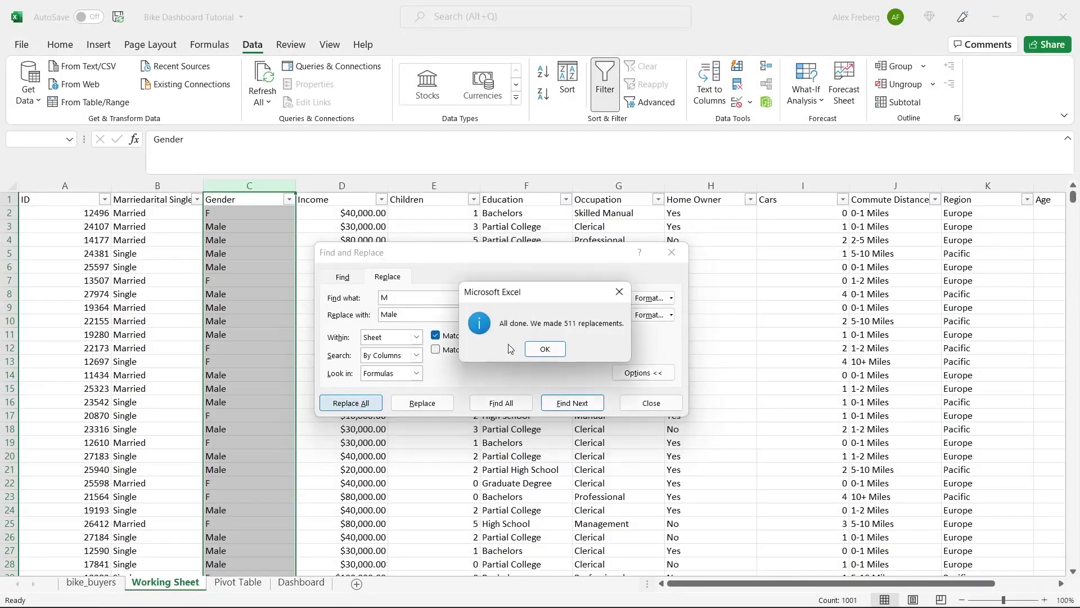
{"action": "left_click", "coordinate": [545, 349]}
- Replace every F in the Gender column with Female and close Find and Replace
{"action": "left_click", "coordinate": [438, 298]}
{"action": "key", "text": "BackSpace"}
{"action": "type", "text": "F"}
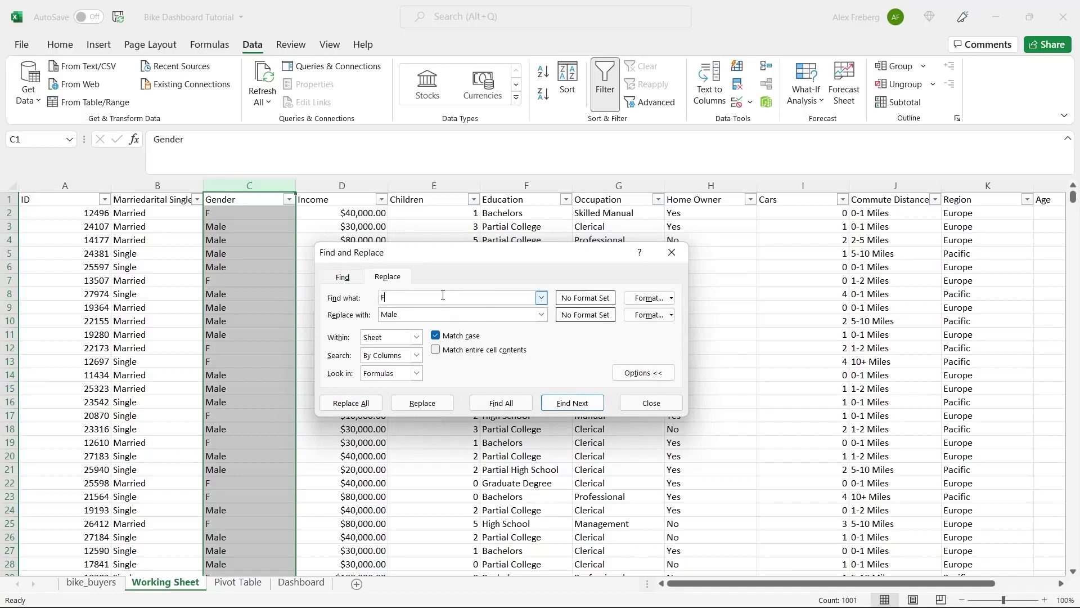
{"action": "left_click", "coordinate": [429, 313]}
{"action": "double_click", "coordinate": [430, 313]}
{"action": "type", "text": "Fema"}
{"action": "left_click", "coordinate": [349, 403]}
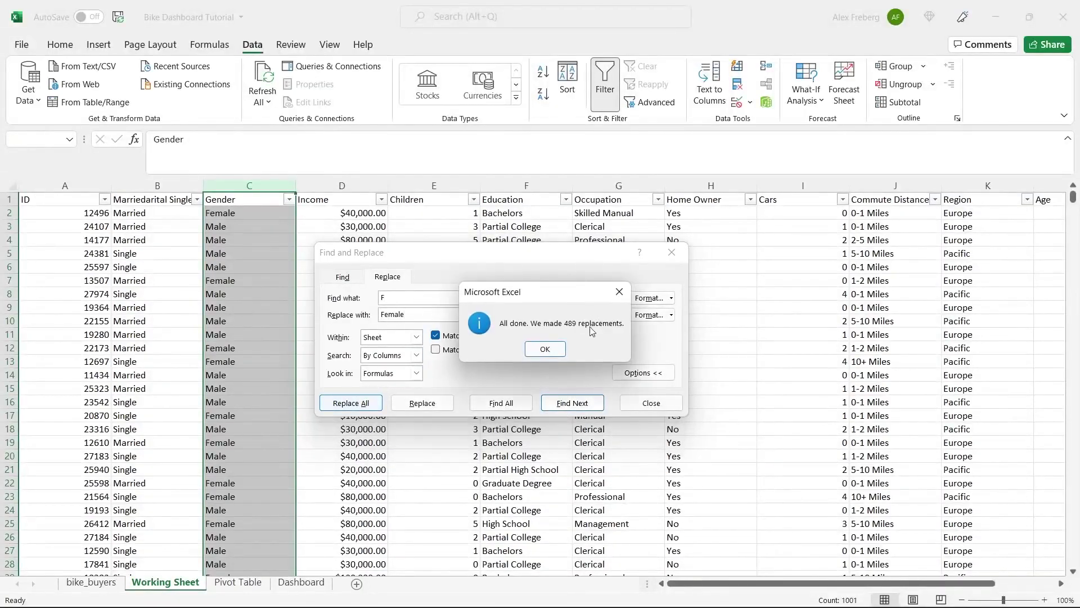
{"action": "left_click", "coordinate": [549, 349]}
{"action": "left_click", "coordinate": [672, 252]}
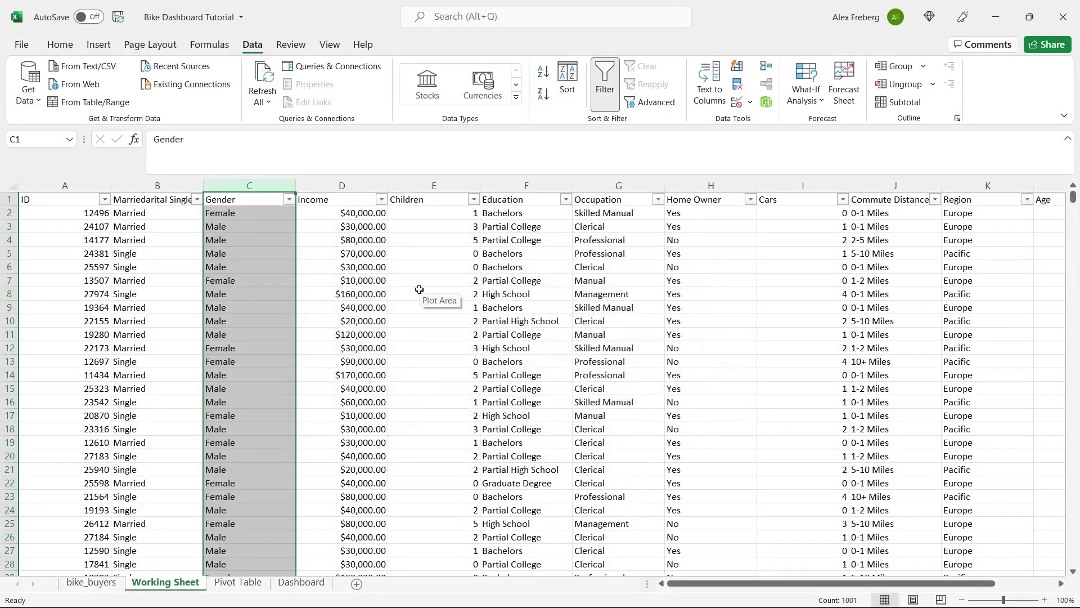
- Format the whole Income column as Currency with no decimal places
{"action": "left_click", "coordinate": [420, 289]}
{"action": "left_click", "coordinate": [342, 184]}
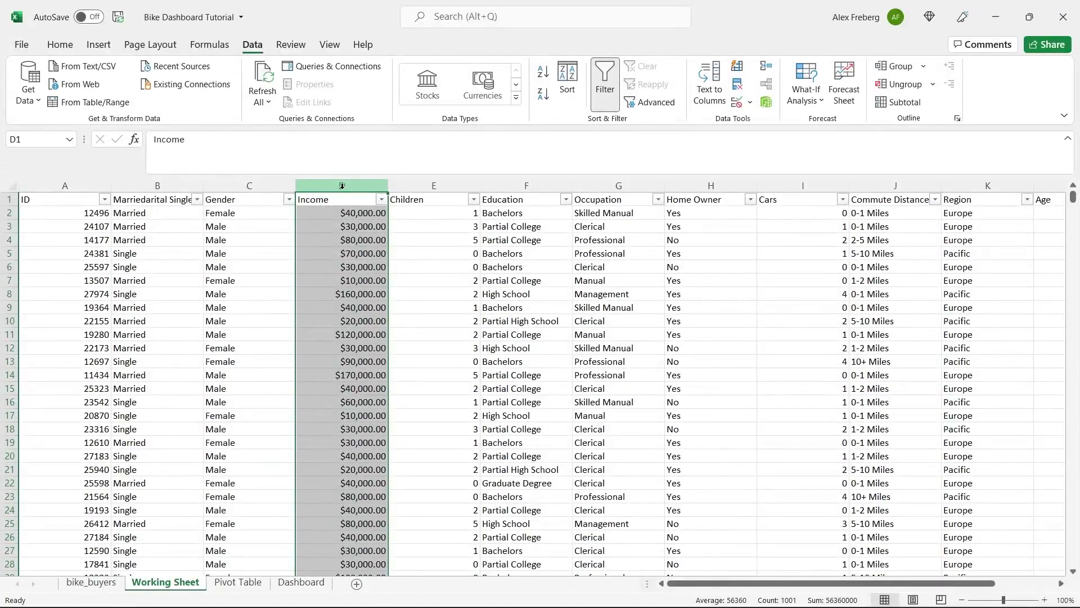
{"action": "left_click", "coordinate": [359, 224]}
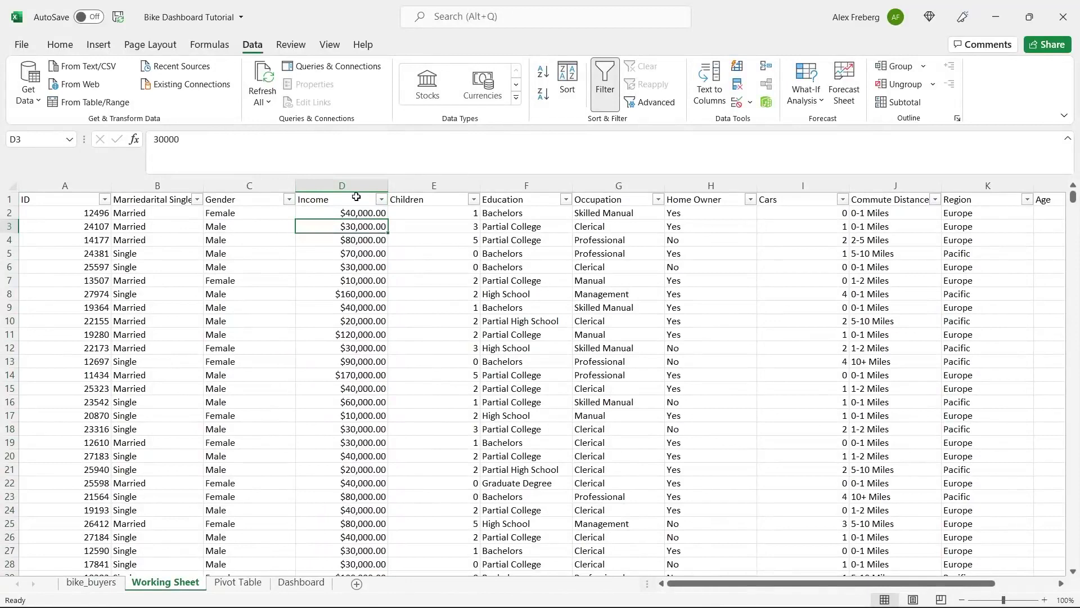
{"action": "left_click", "coordinate": [59, 44]}
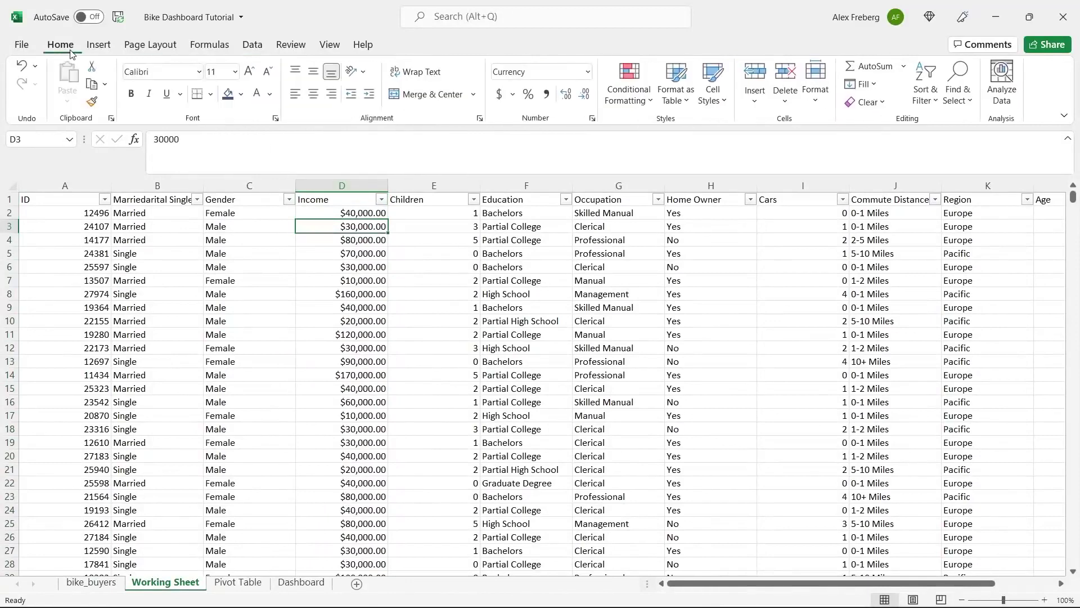
{"action": "left_click", "coordinate": [341, 186]}
{"action": "left_click", "coordinate": [588, 72]}
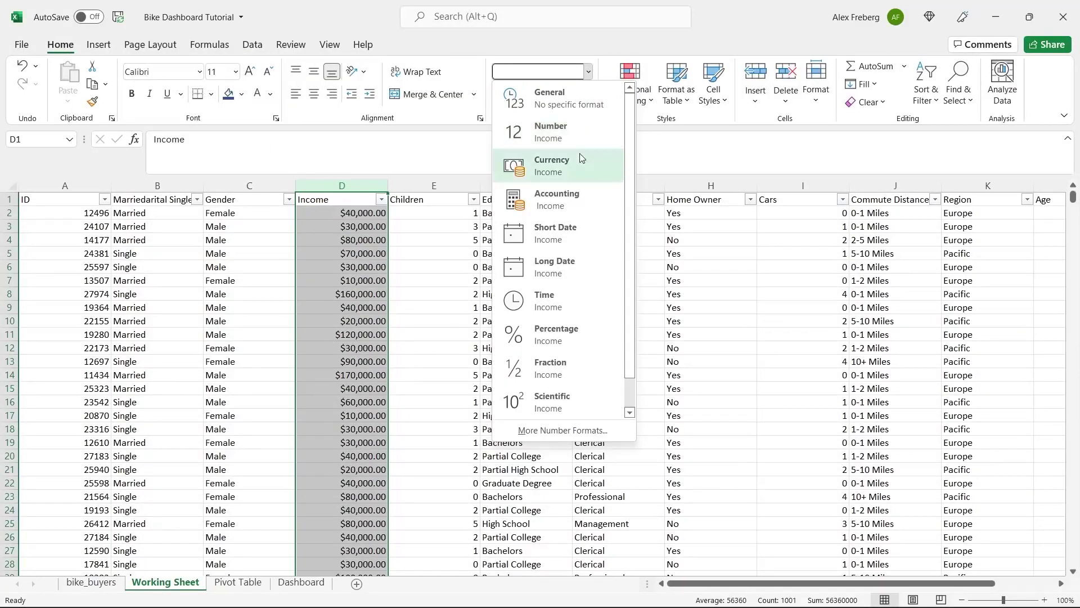
{"action": "left_click", "coordinate": [581, 159]}
{"action": "left_click", "coordinate": [581, 99]}
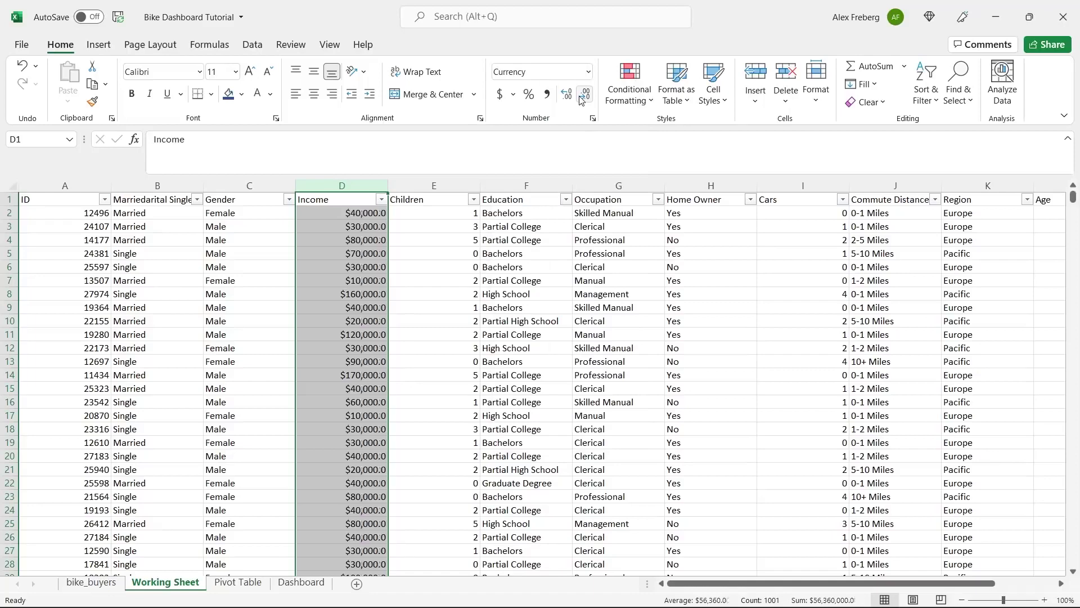
{"action": "left_click", "coordinate": [581, 98]}
{"action": "left_click", "coordinate": [367, 219]}
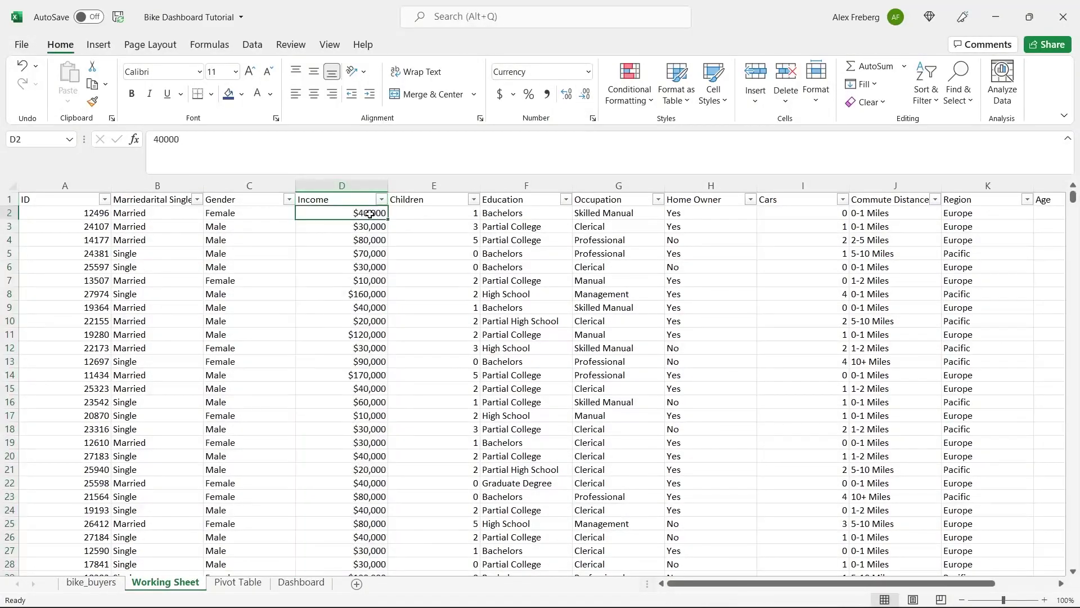
- Examine the filter values of the Income, Children, Education and Occupation columns
{"action": "left_click", "coordinate": [381, 199]}
{"action": "mouse_move", "coordinate": [377, 380]}
{"action": "left_mouse_down"}
{"action": "mouse_move", "coordinate": [377, 441]}
{"action": "mouse_move", "coordinate": [383, 375]}
{"action": "left_mouse_up"}
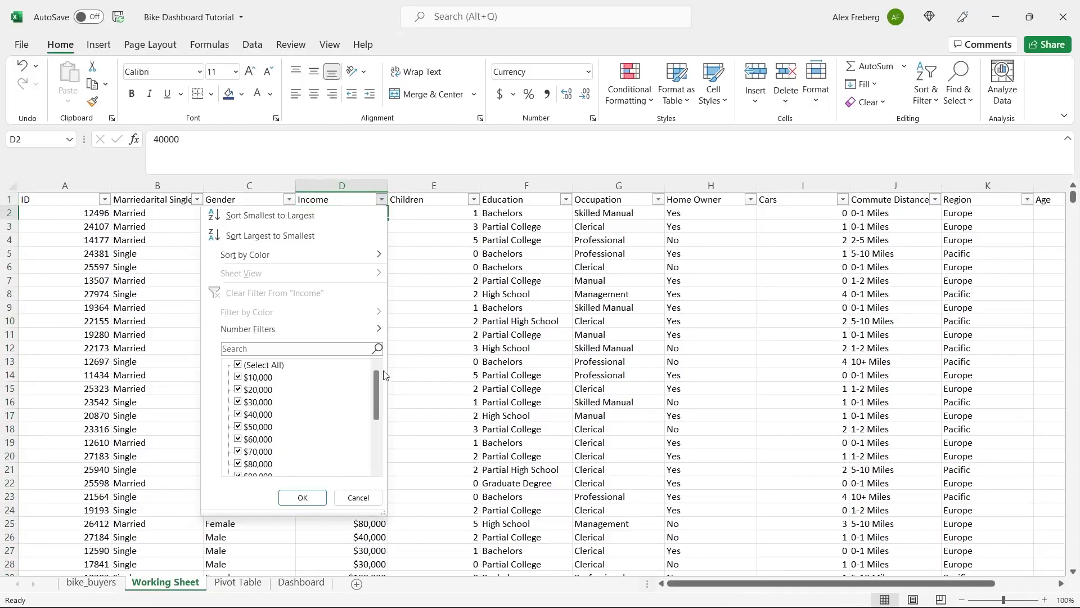
{"action": "left_click", "coordinate": [420, 285]}
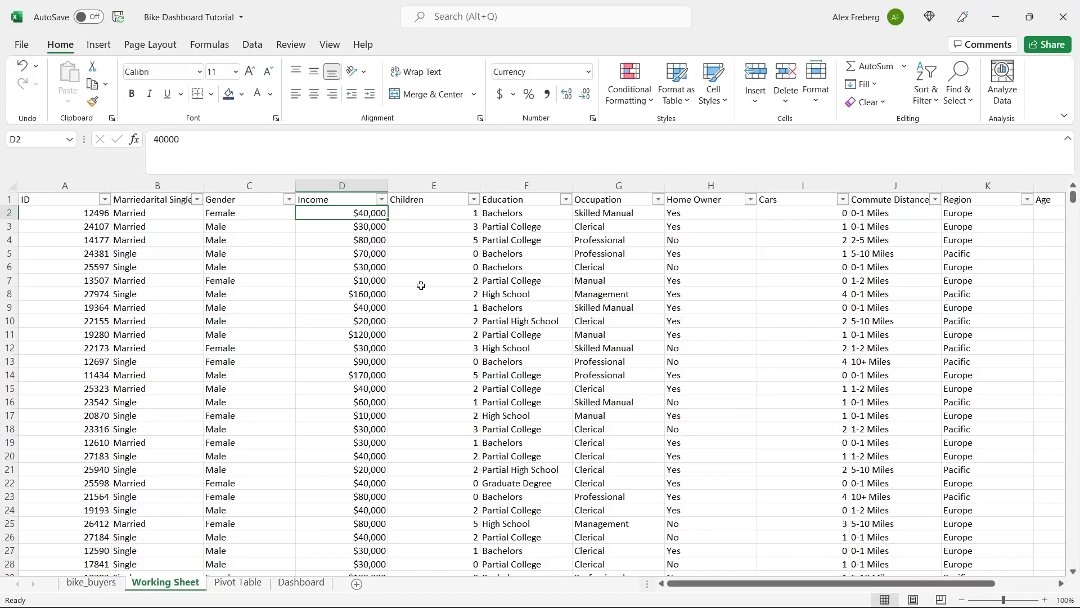
{"action": "left_click", "coordinate": [474, 200]}
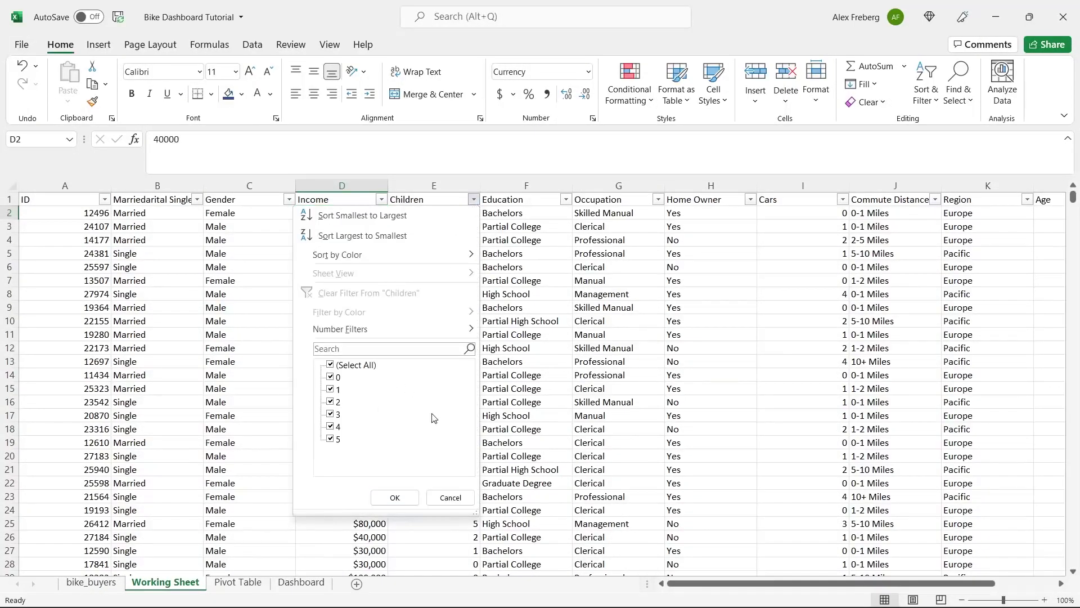
{"action": "left_click", "coordinate": [550, 209]}
{"action": "left_click", "coordinate": [568, 199]}
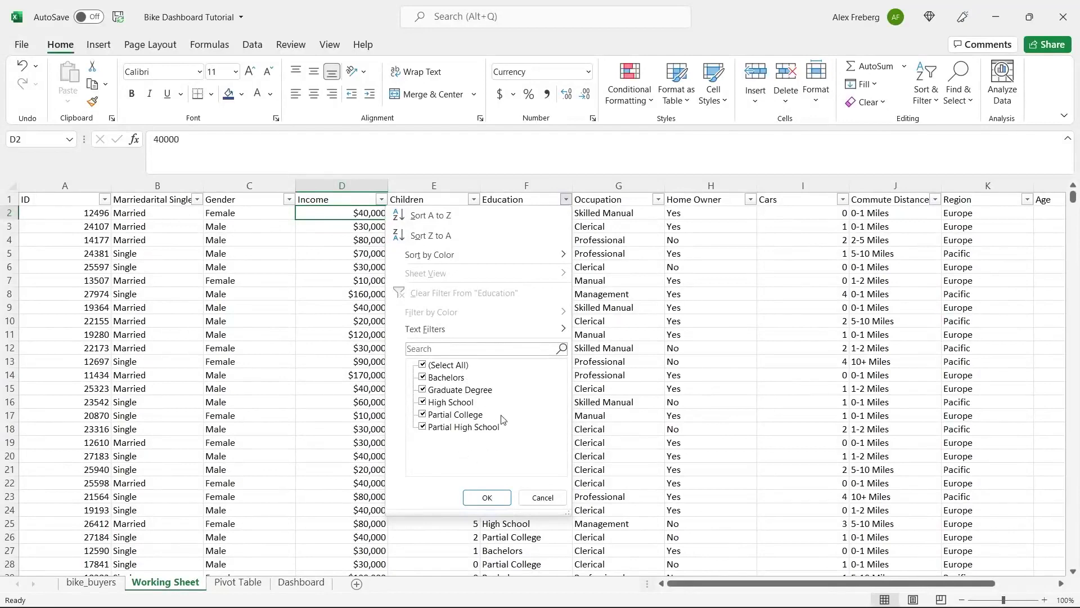
{"action": "left_click", "coordinate": [636, 282]}
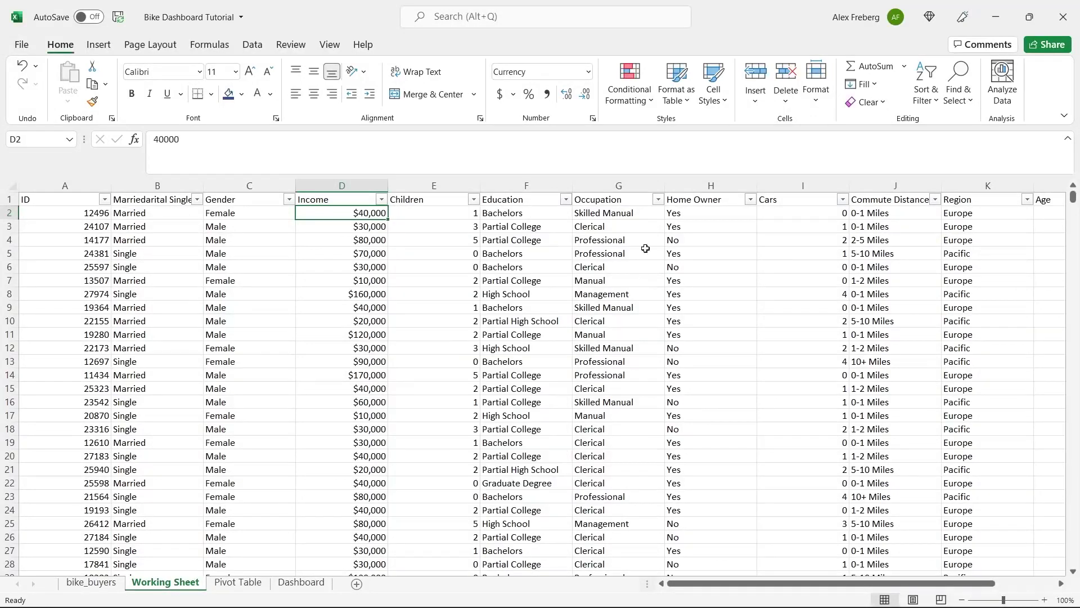
{"action": "left_click", "coordinate": [658, 200]}
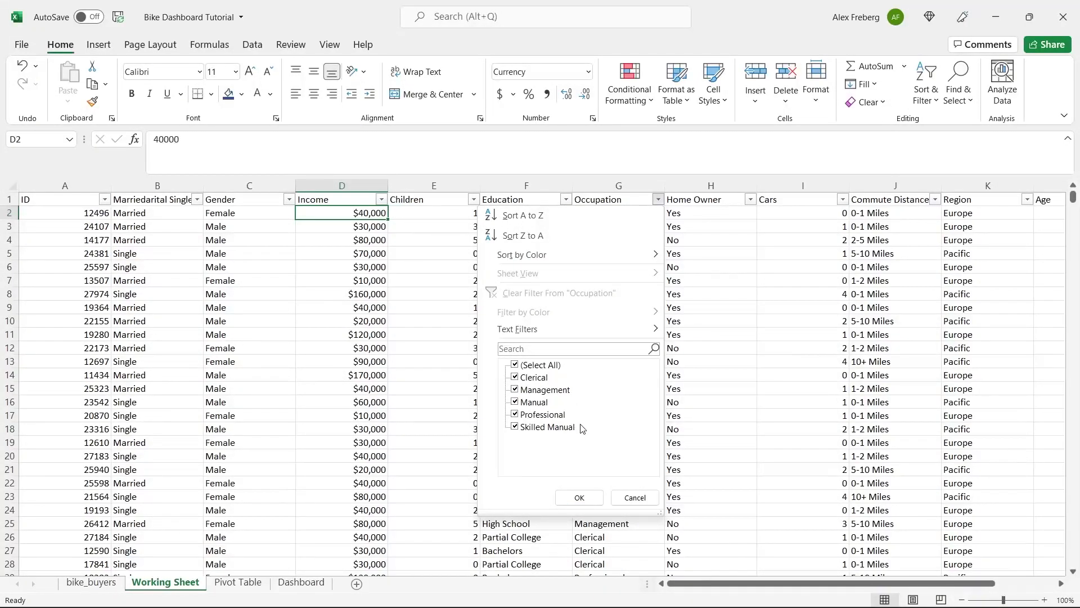
{"action": "left_click", "coordinate": [728, 244]}
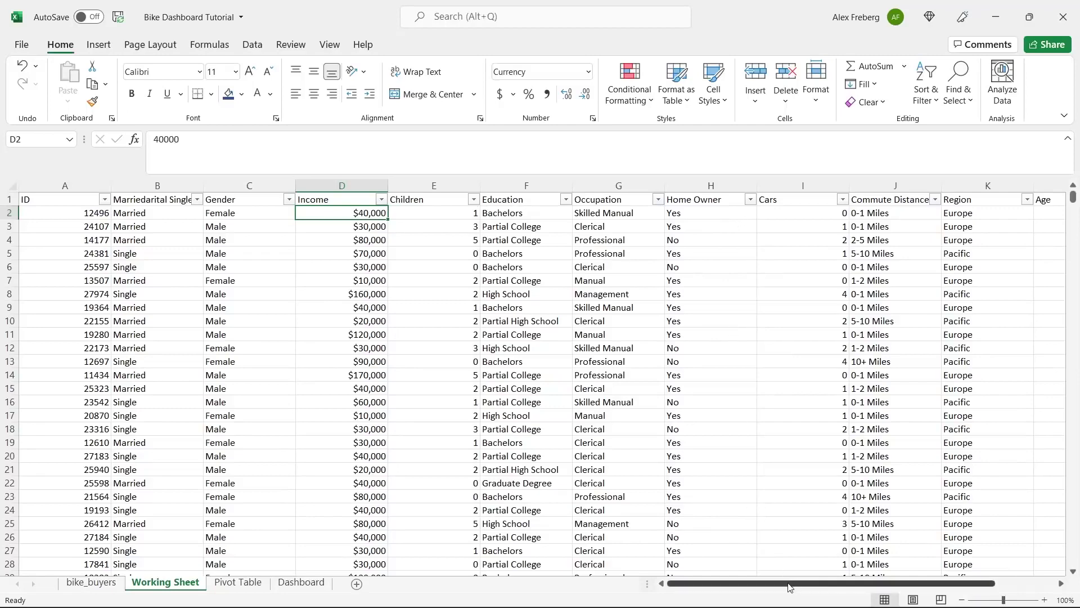
- Examine the filter values of the Home Owner, Cars and Commute Distance columns
{"action": "left_click_drag", "start_coordinate": [790, 588], "coordinate": [871, 587]}
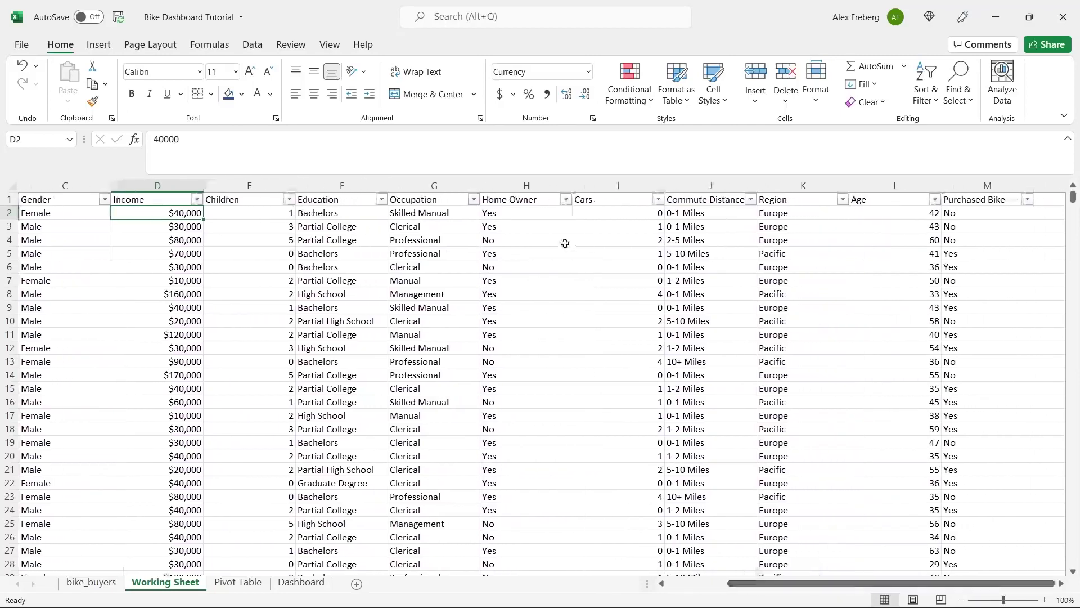
{"action": "left_click", "coordinate": [565, 200]}
{"action": "left_click", "coordinate": [649, 263]}
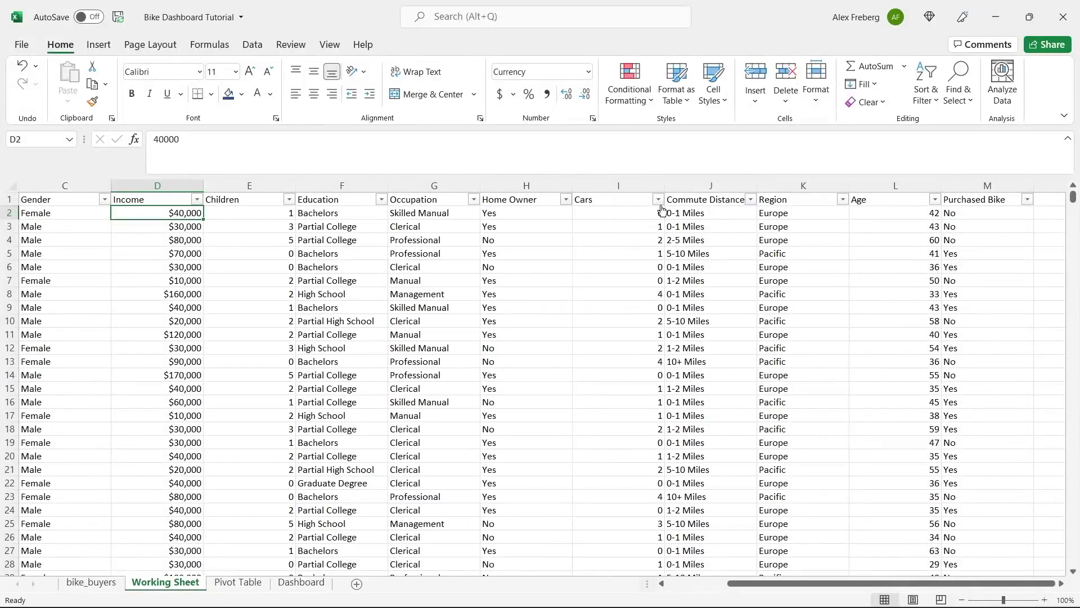
{"action": "left_click", "coordinate": [658, 199]}
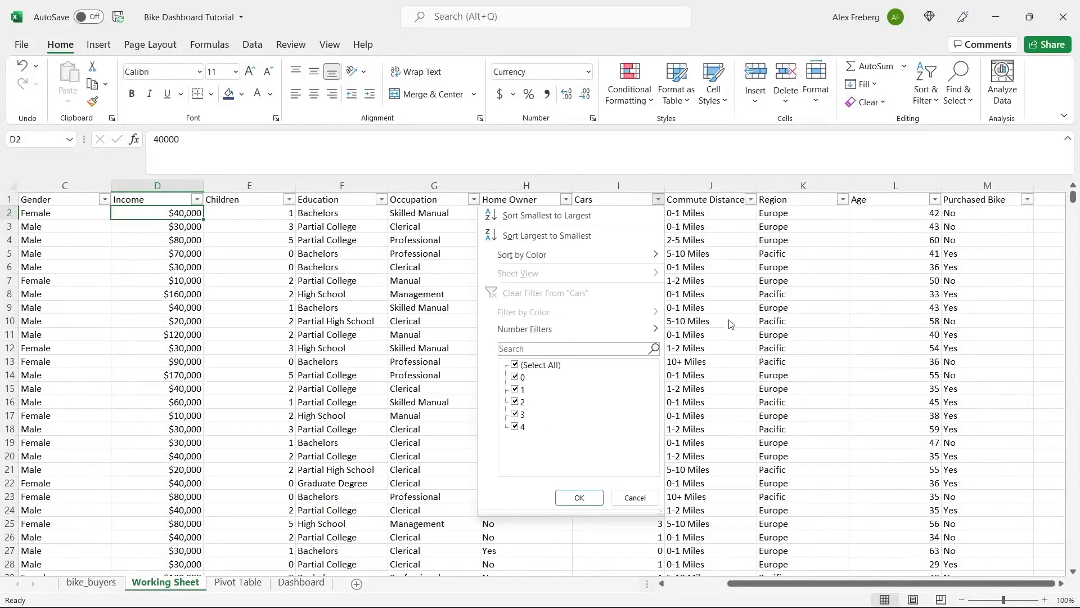
{"action": "left_click", "coordinate": [721, 253]}
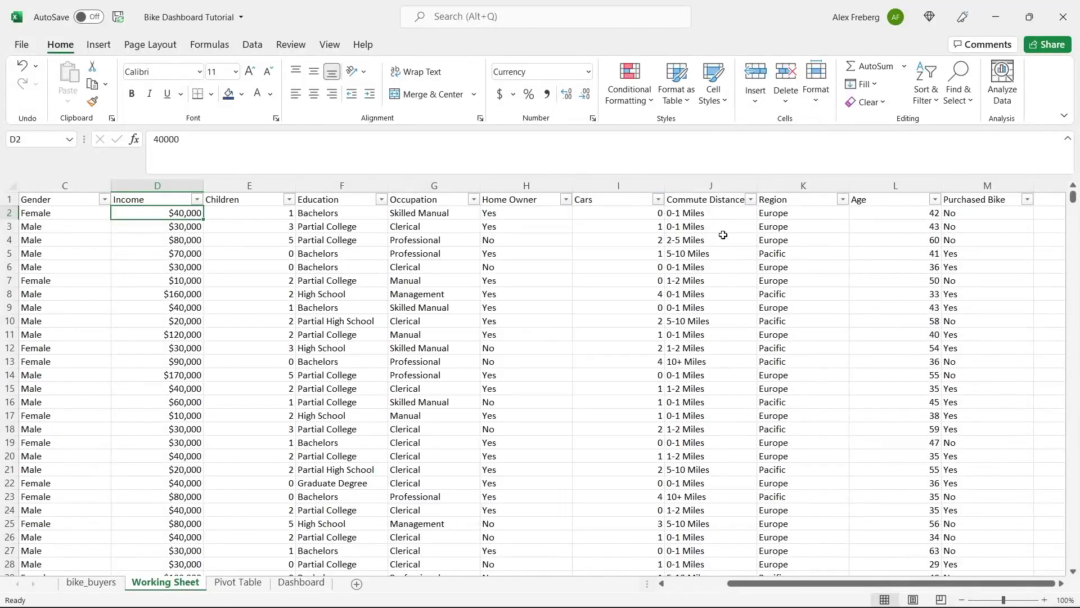
{"action": "left_click", "coordinate": [750, 199]}
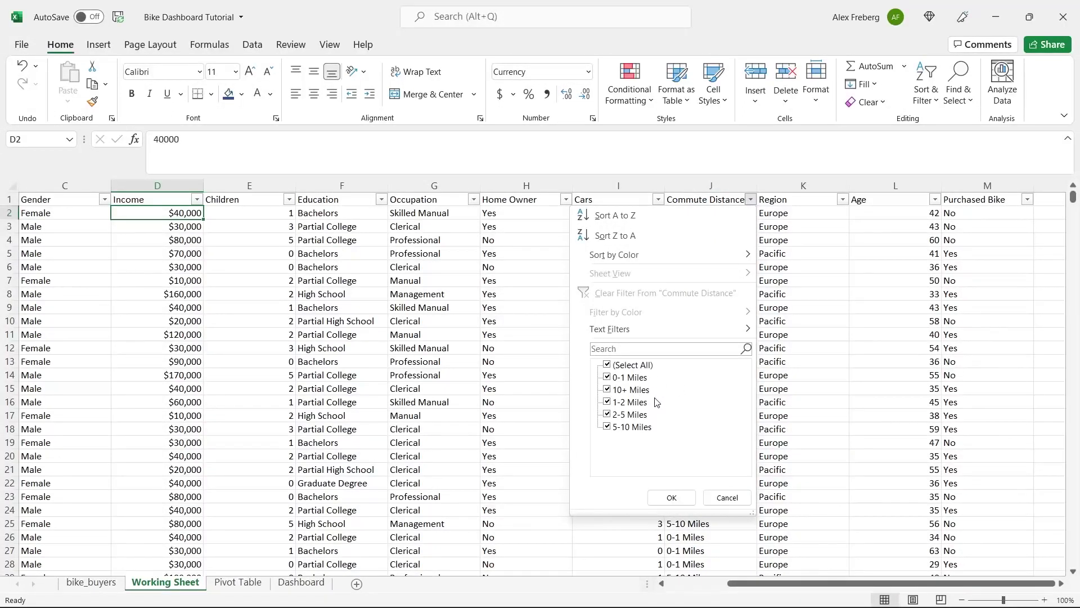
{"action": "left_click", "coordinate": [728, 498]}
- Examine the filter values of the Region and Age columns
{"action": "left_click_drag", "start_coordinate": [865, 589], "coordinate": [866, 588]}
{"action": "left_click", "coordinate": [1062, 583]}
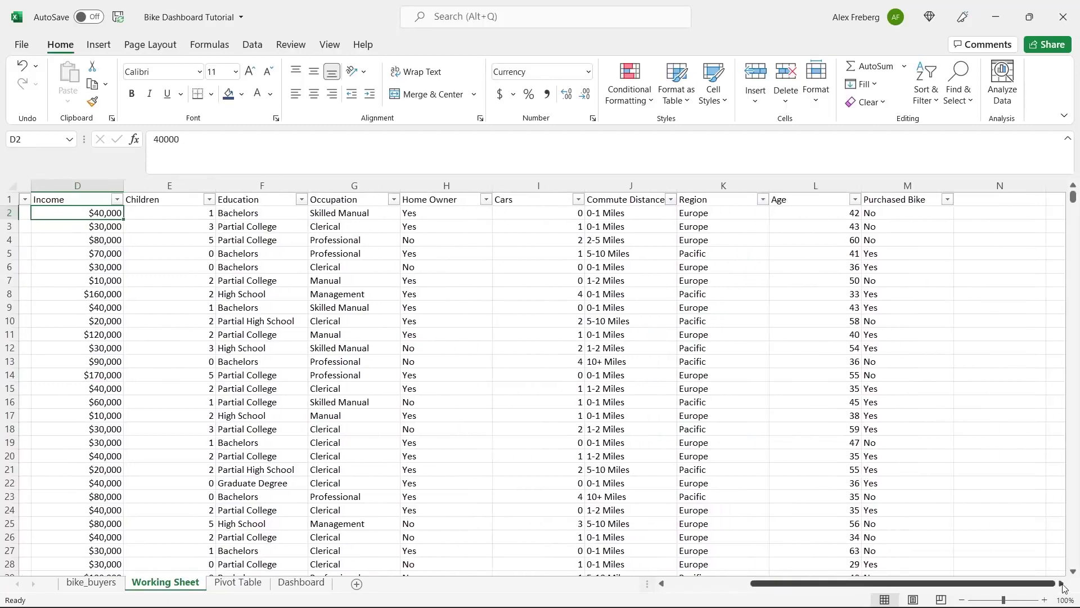
{"action": "left_click", "coordinate": [1061, 584]}
{"action": "left_click", "coordinate": [658, 199]}
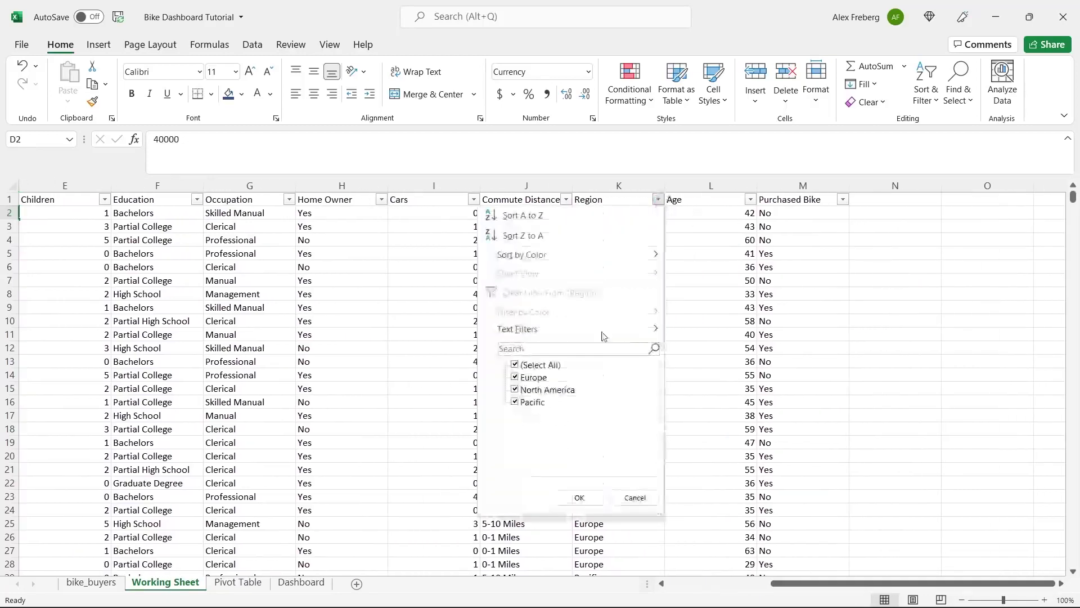
{"action": "left_click", "coordinate": [580, 498]}
{"action": "left_click", "coordinate": [751, 200]}
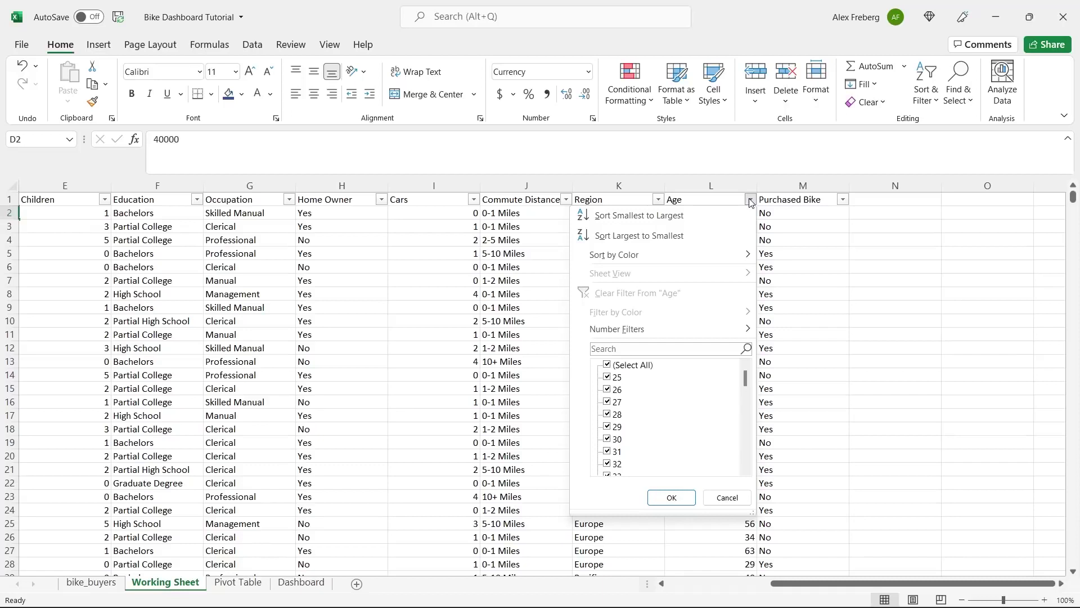
{"action": "left_click", "coordinate": [728, 497]}
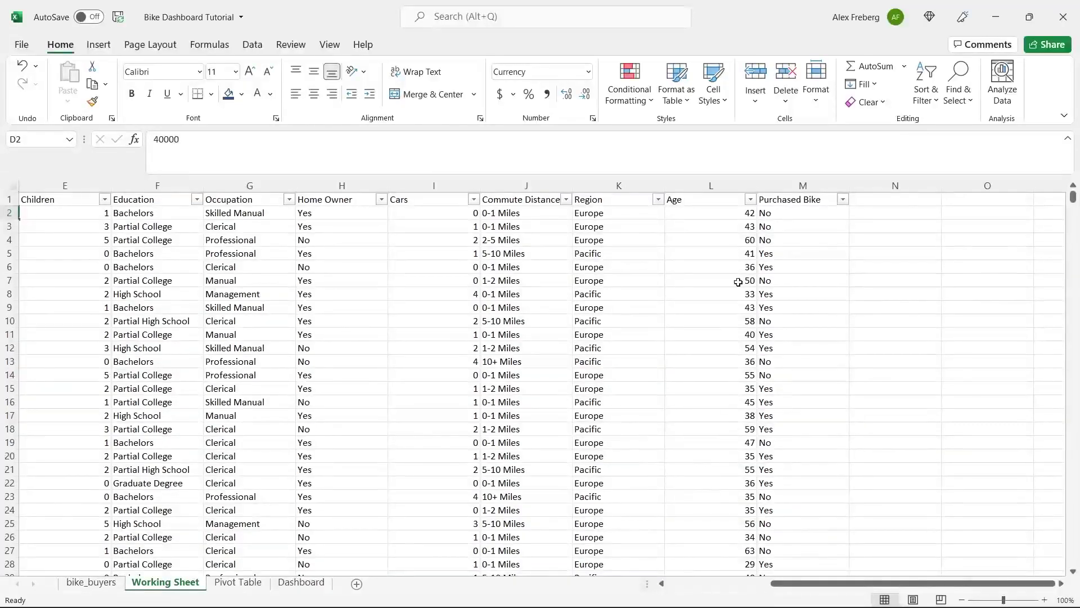
{"action": "left_click", "coordinate": [751, 201]}
{"action": "mouse_move", "coordinate": [746, 379]}
{"action": "left_mouse_down"}
{"action": "mouse_move", "coordinate": [750, 475]}
{"action": "mouse_move", "coordinate": [751, 379]}
{"action": "left_mouse_up"}
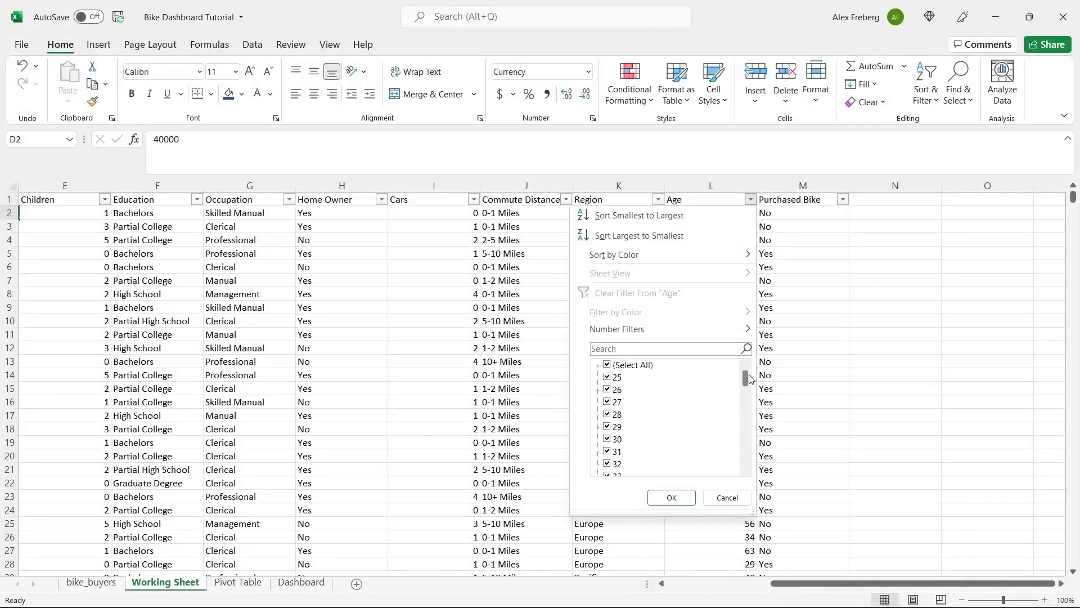
{"action": "left_click", "coordinate": [725, 497]}
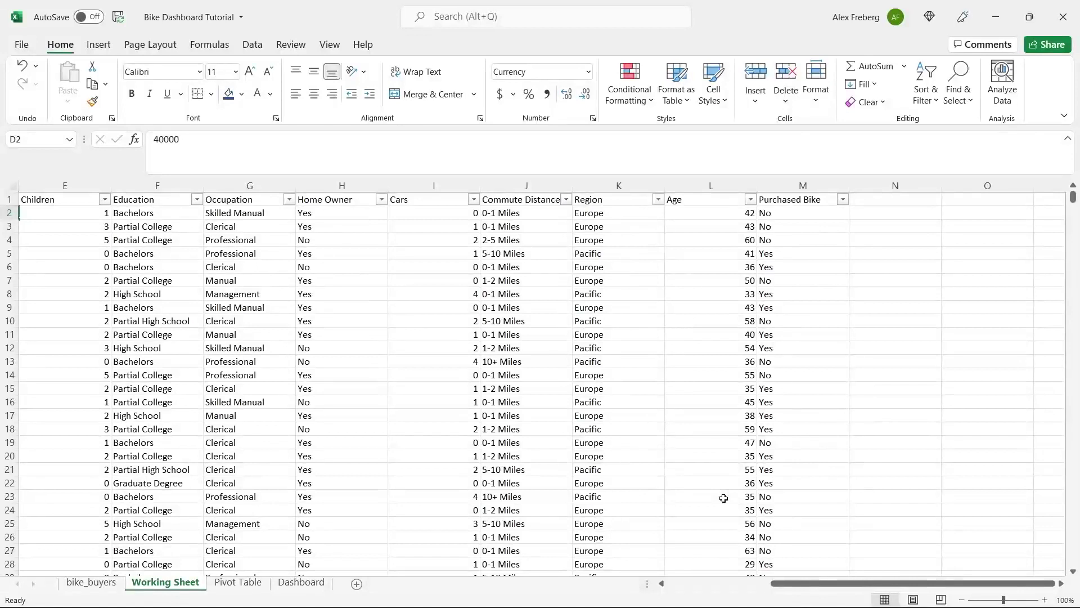
- Insert a new column between Age and Purchased Bike and title it Age Brackets
{"action": "right_click", "coordinate": [796, 191]}
{"action": "left_click", "coordinate": [835, 307]}
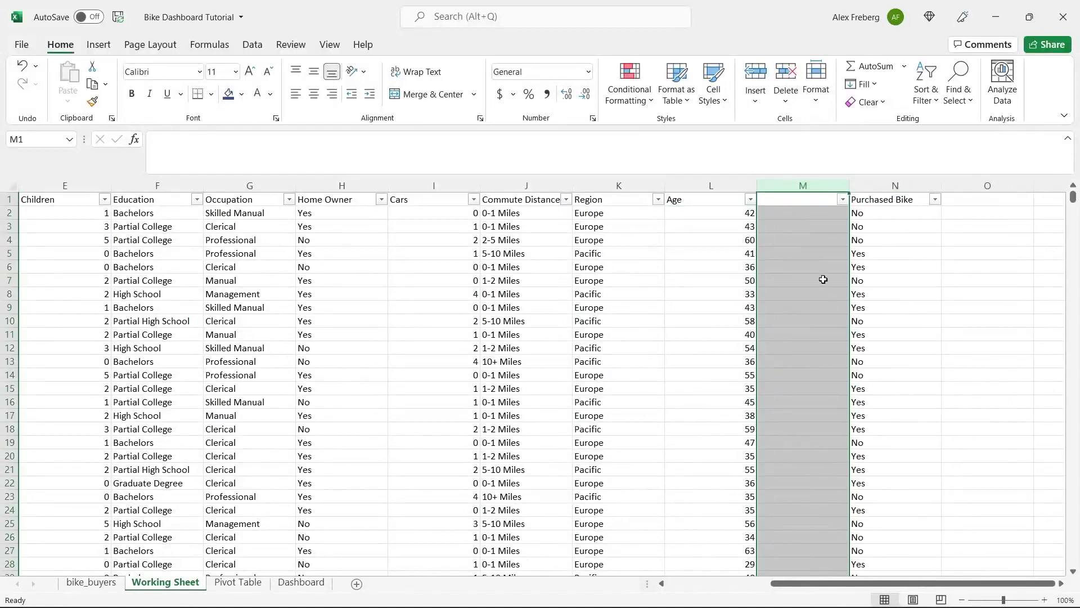
{"action": "left_click", "coordinate": [795, 200]}
{"action": "type", "text": "Age Brackets"}
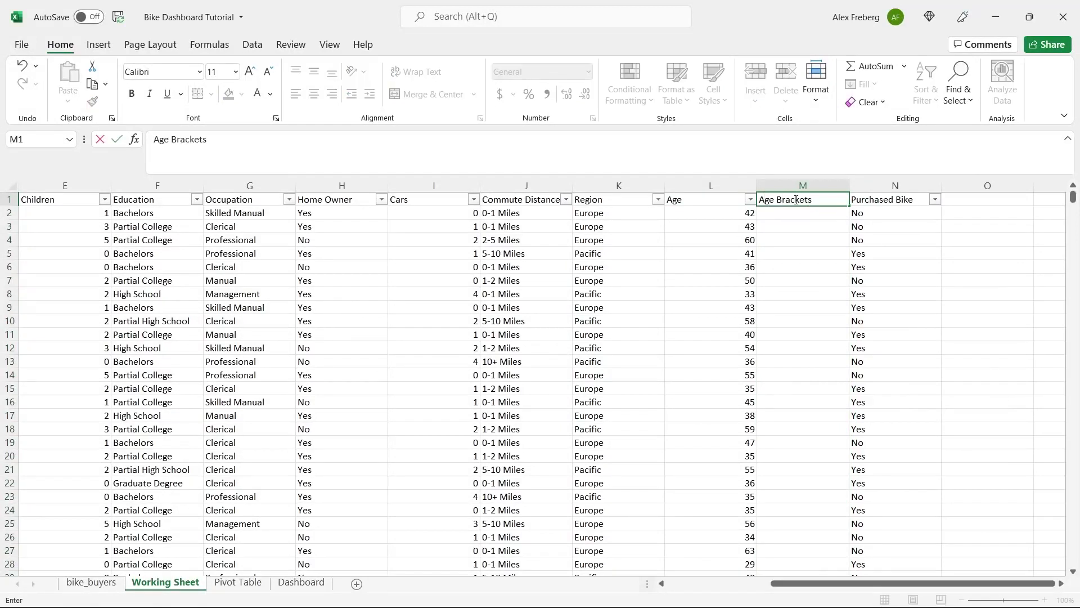
- Enter the formula =IF(L2>31,"Adolescent","Invalid") in cell M2 of the Age Brackets column
{"action": "left_click", "coordinate": [798, 215]}
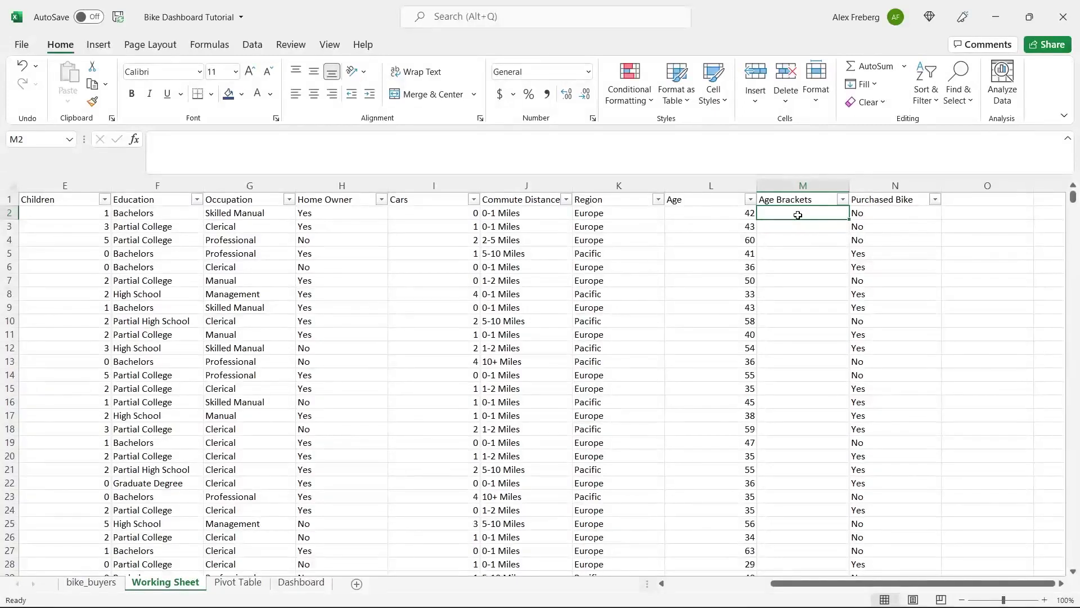
{"action": "left_click", "coordinate": [791, 149]}
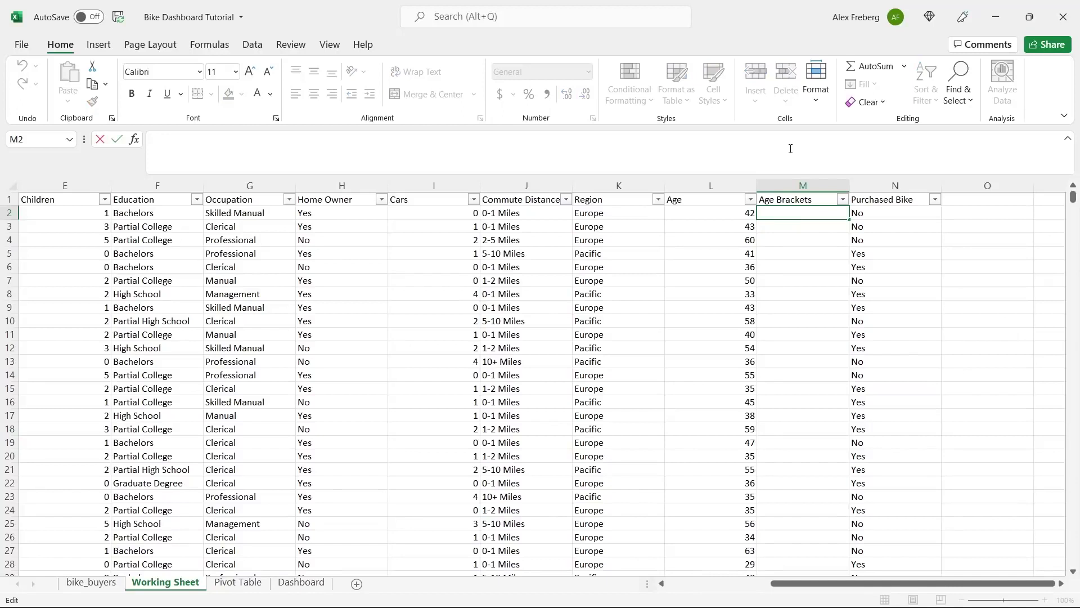
{"action": "type", "text": "=IF"}
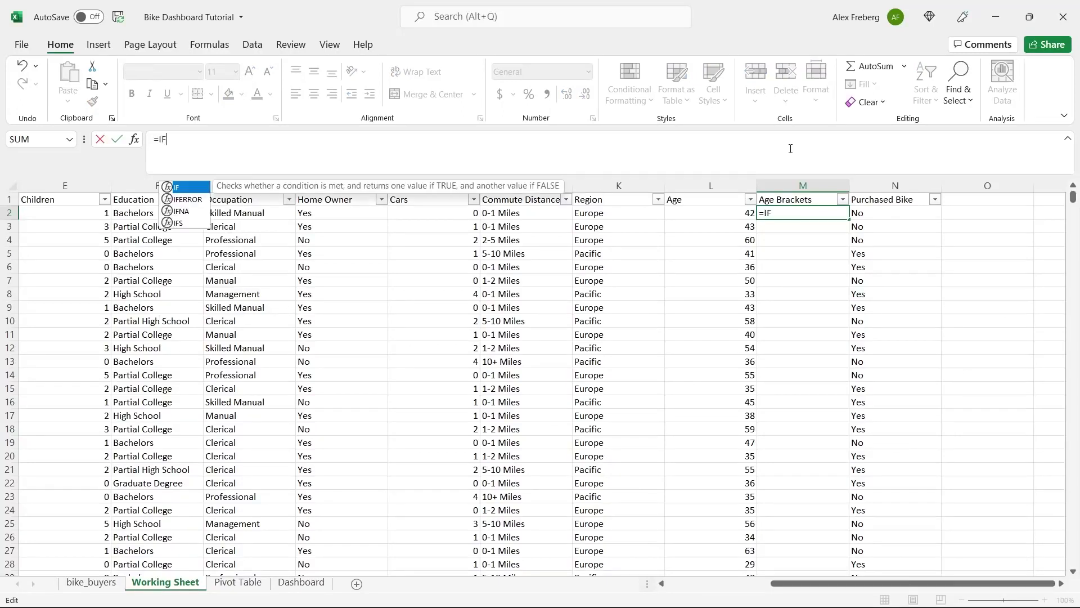
{"action": "type", "text": "("}
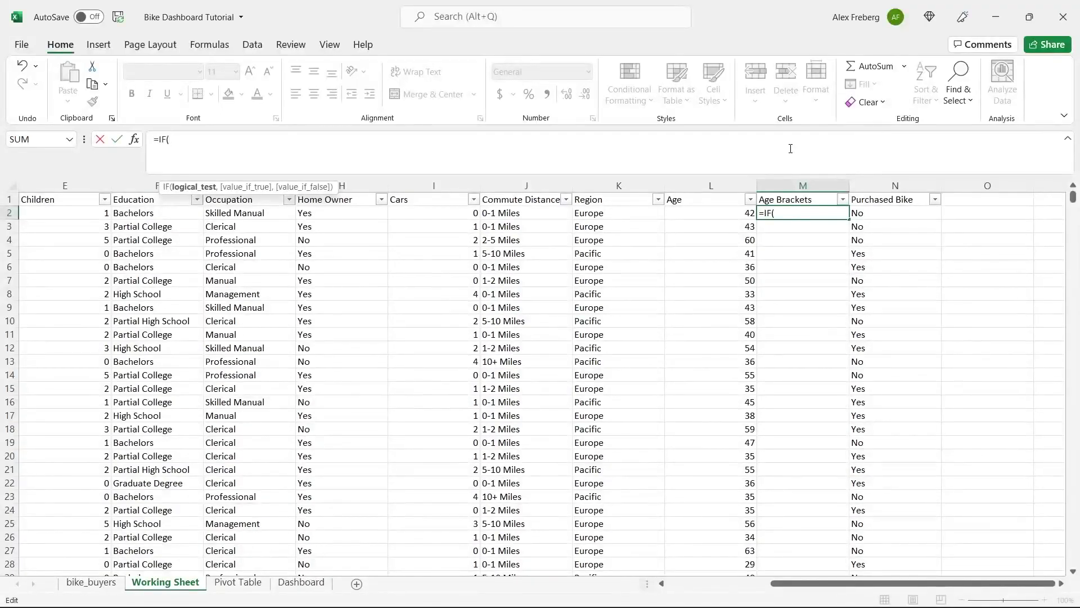
{"action": "left_click", "coordinate": [719, 211]}
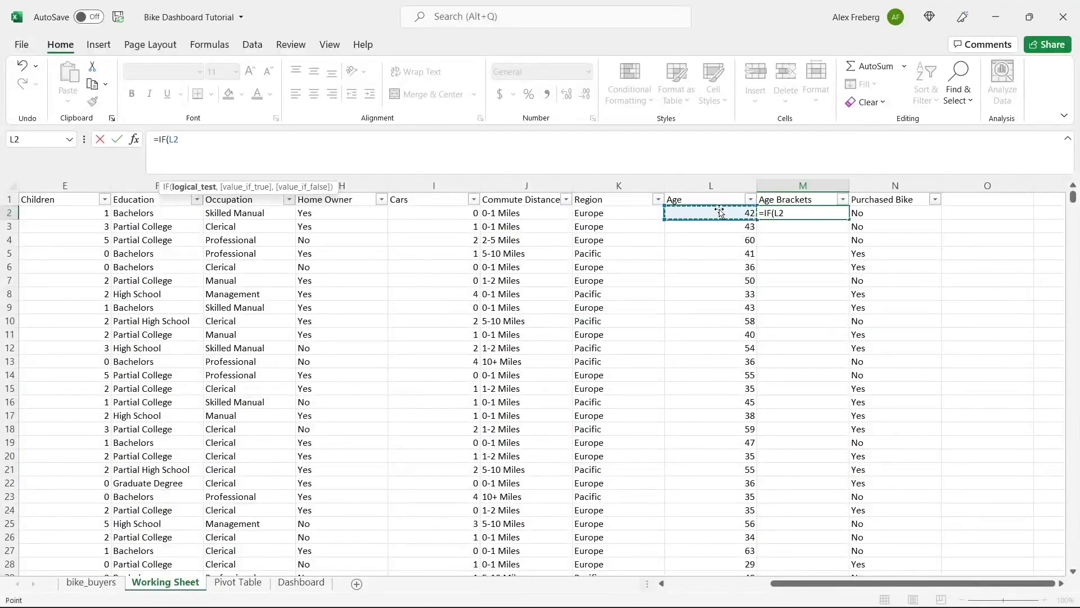
{"action": "left_click", "coordinate": [636, 142]}
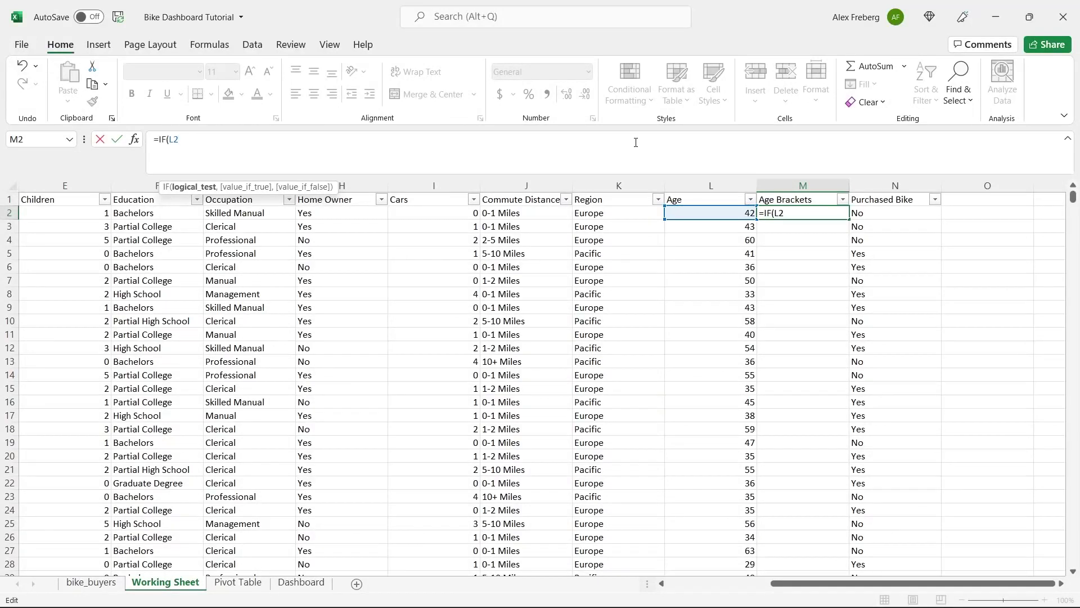
{"action": "type", "text": ">31,"}
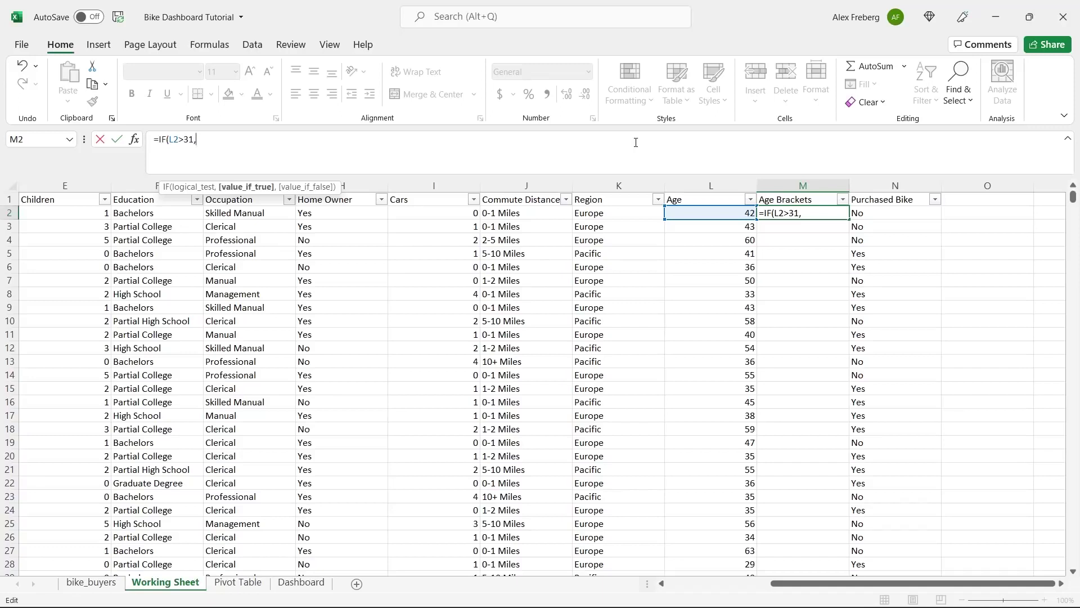
{"action": "type", "text": "\"Adolescent\","}
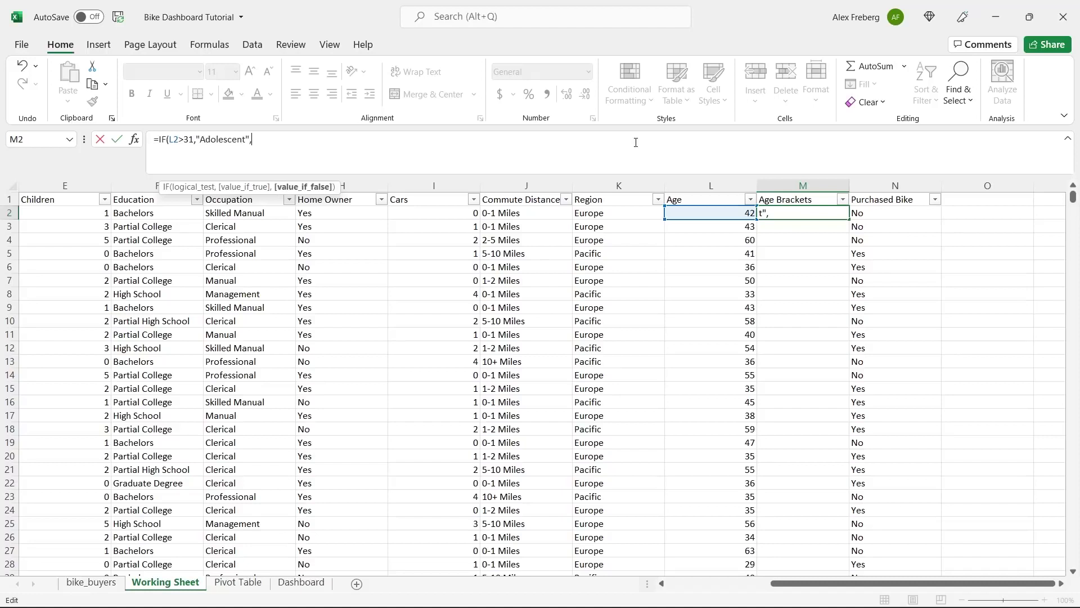
{"action": "type", "text": "\"Invl"}
{"action": "key", "text": "BackSpace"}
{"action": "type", "text": "alid\")"}
{"action": "key", "text": "Return"}
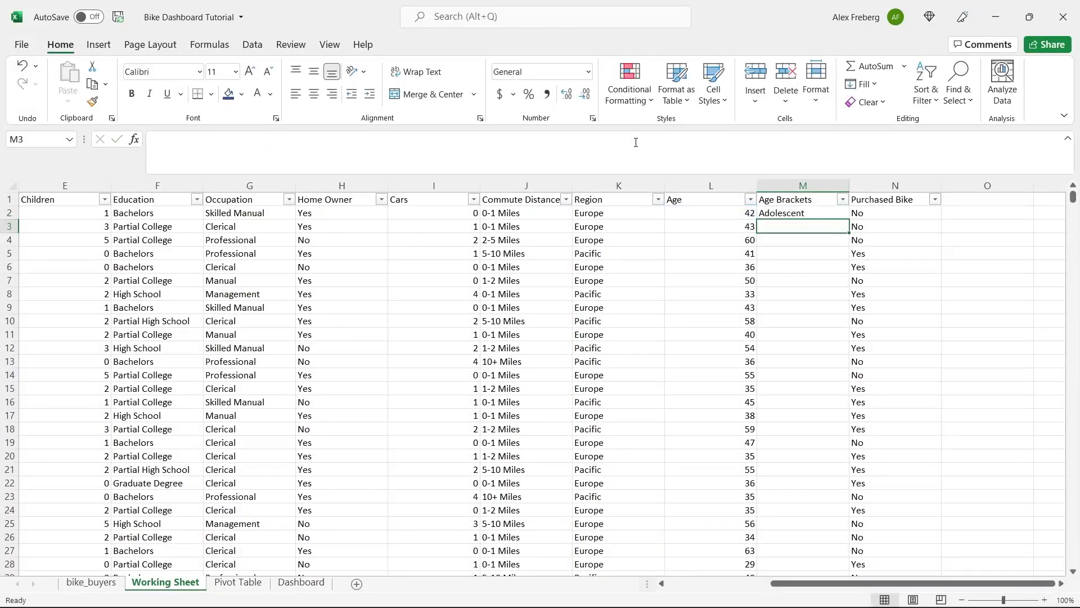
- Fill the M2 formula down the whole Age Brackets column and check it against the ages
{"action": "left_click", "coordinate": [833, 213]}
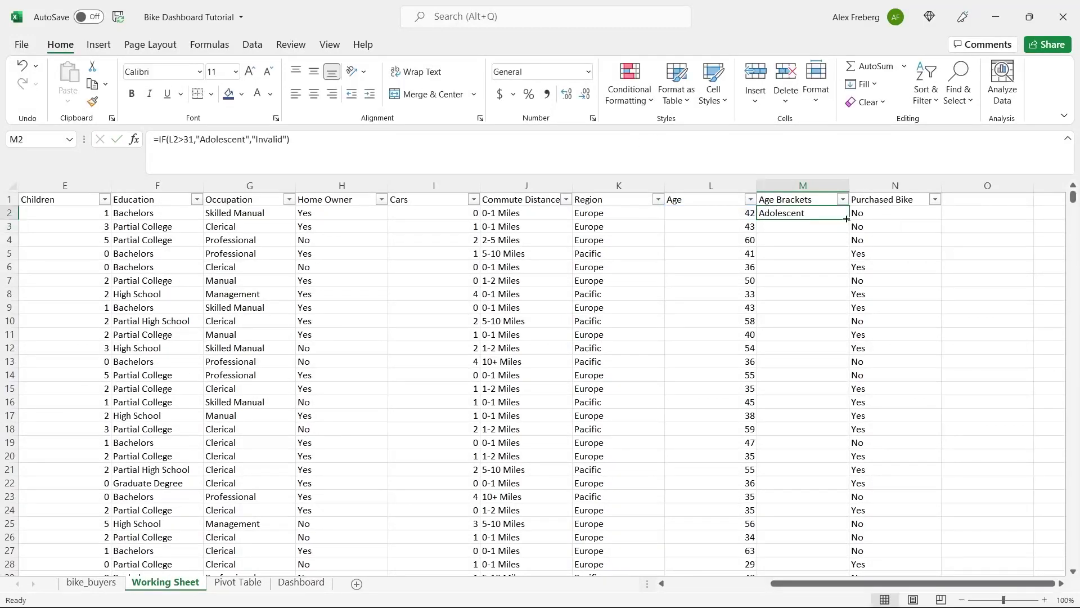
{"action": "double_click", "coordinate": [848, 219]}
{"action": "left_click", "coordinate": [768, 250]}
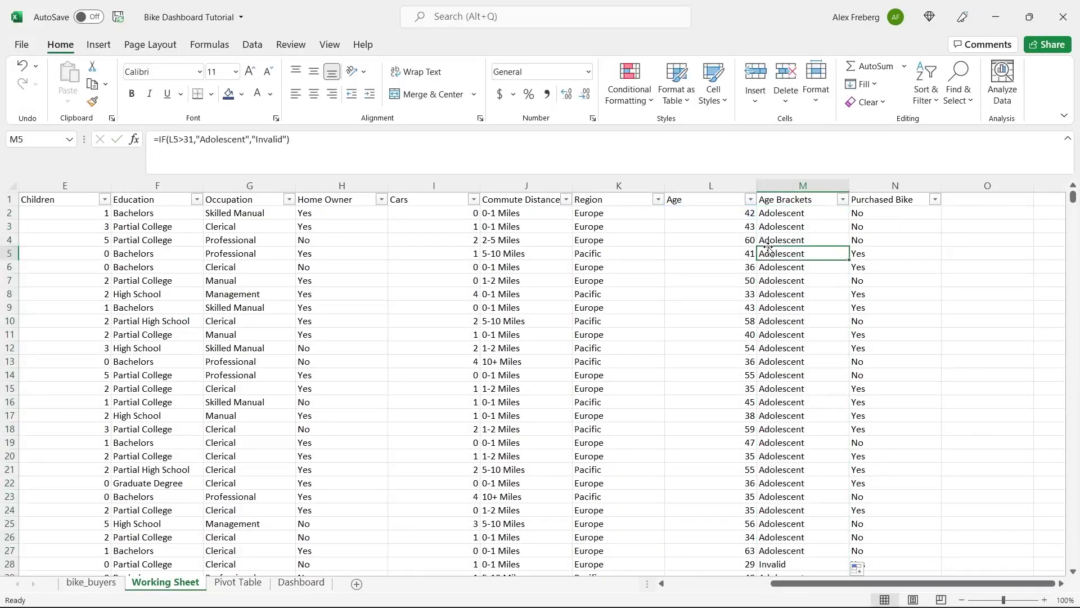
{"action": "left_click", "coordinate": [733, 214]}
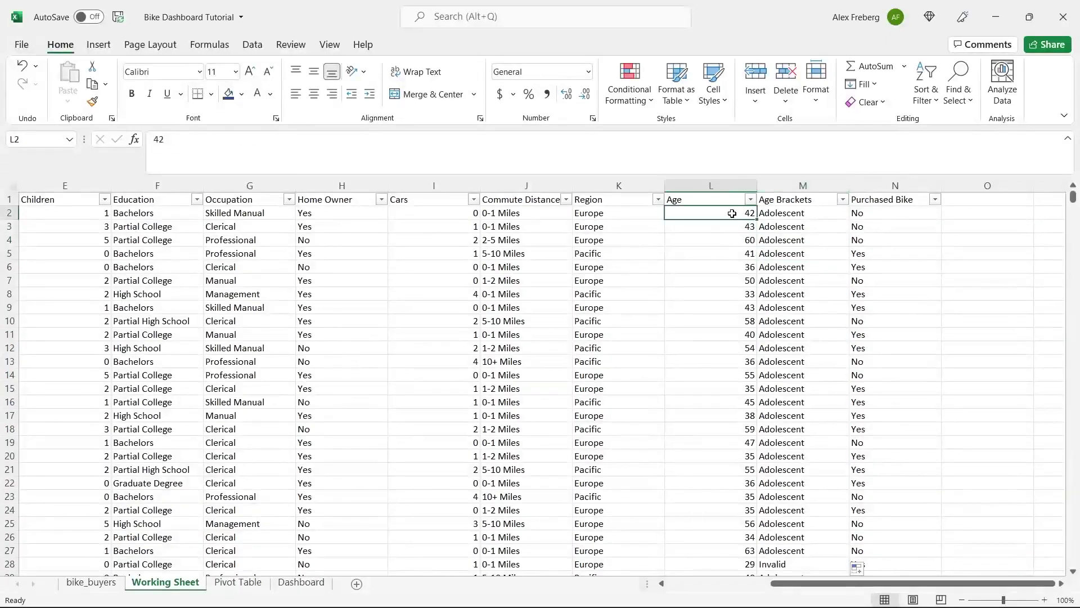
- Change the M2 formula to =IF(L2<31,"Adolescent","Invalid") and fill it down the Age Brackets column
{"action": "left_click", "coordinate": [789, 216]}
{"action": "left_click", "coordinate": [186, 164]}
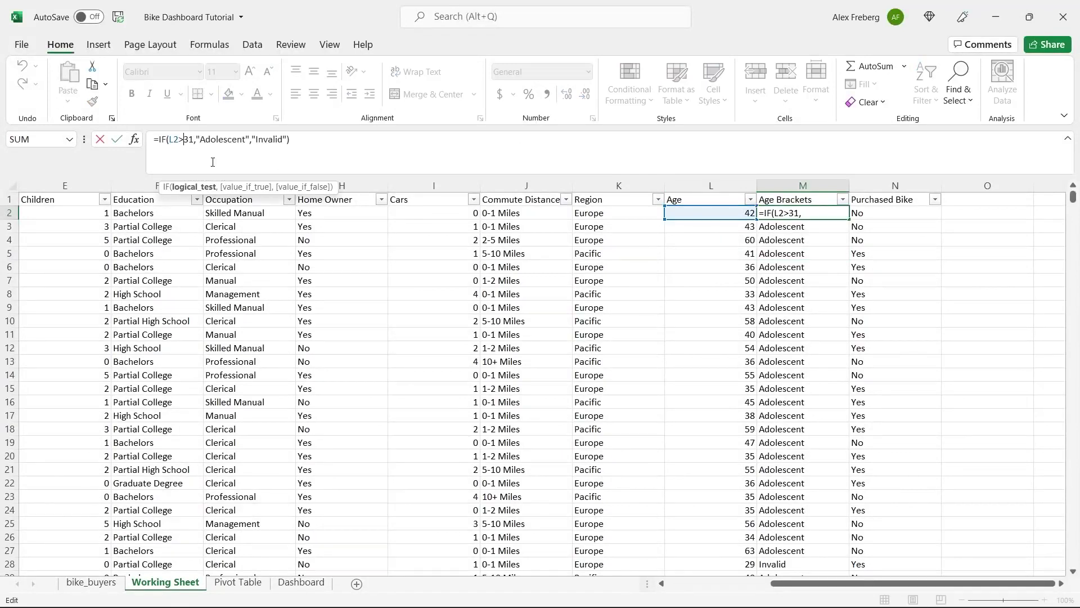
{"action": "key", "text": "BackSpace"}
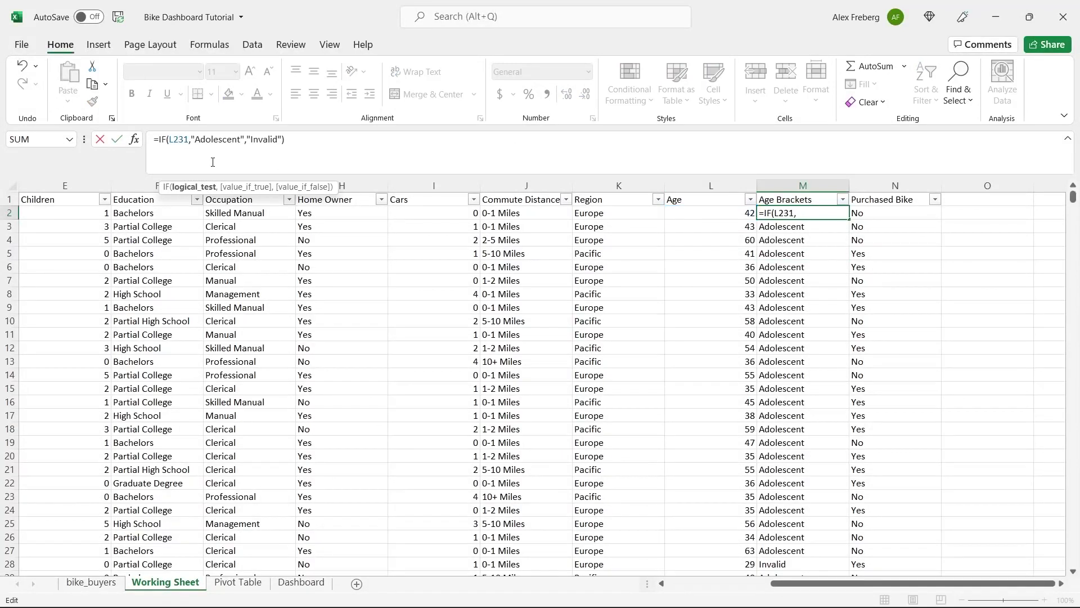
{"action": "type", "text": "<"}
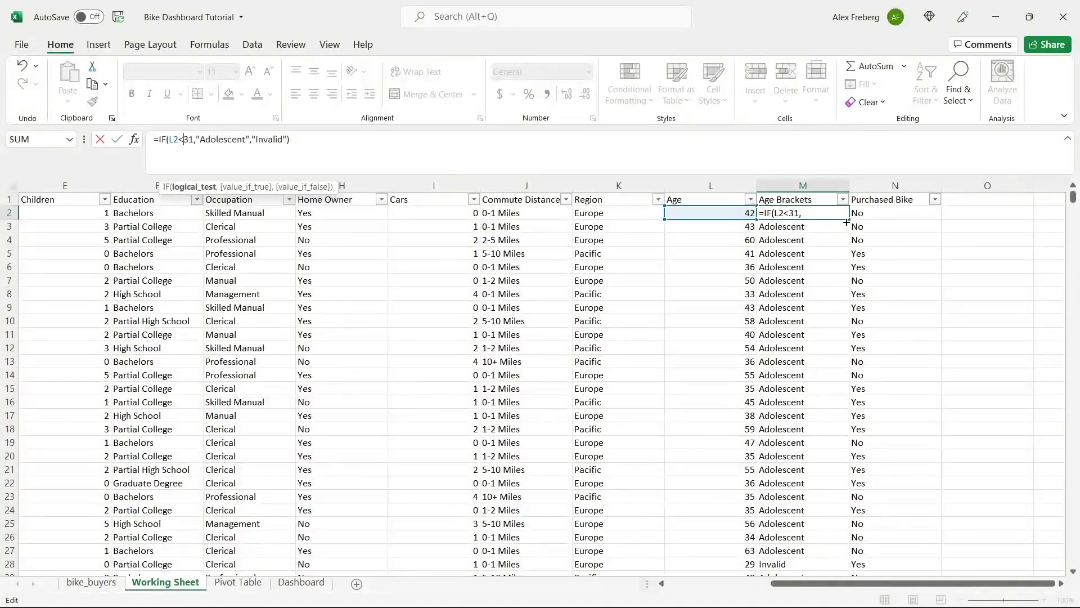
{"action": "key", "text": "Return"}
{"action": "left_click", "coordinate": [825, 211]}
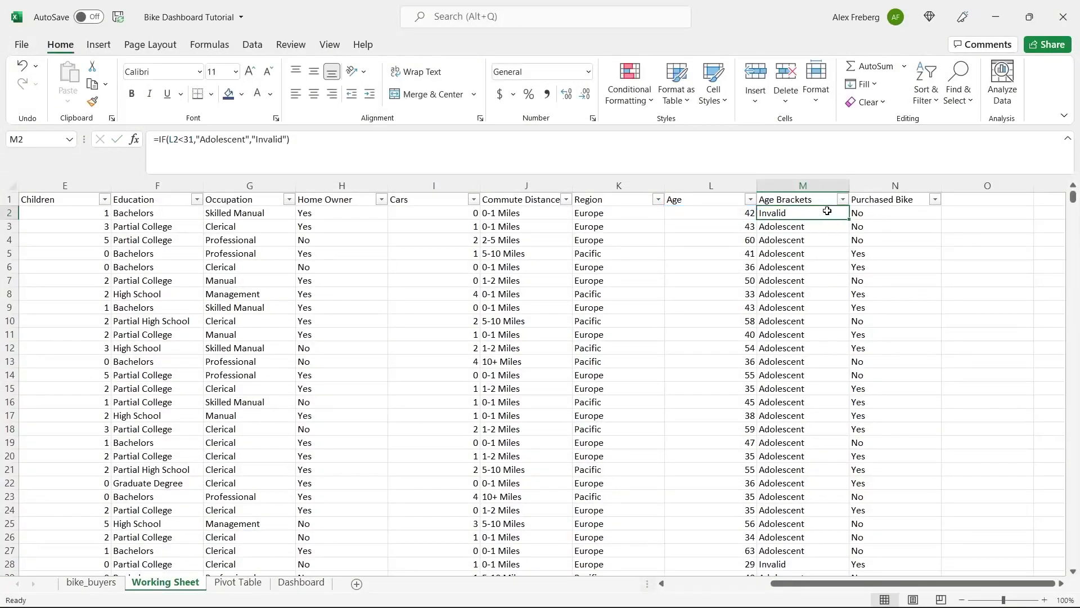
{"action": "double_click", "coordinate": [847, 219]}
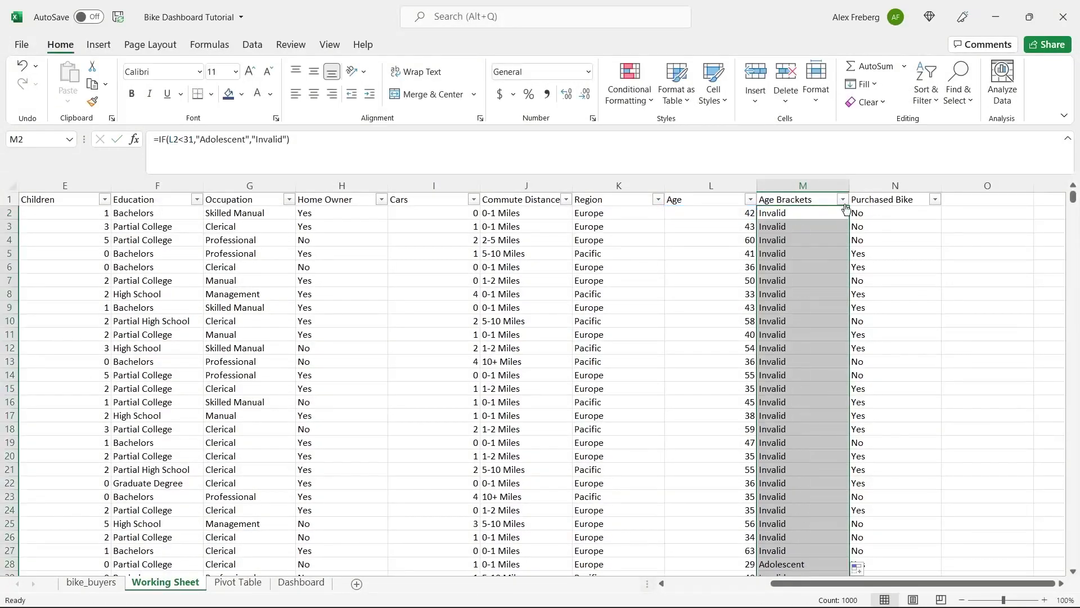
- Check the Age Brackets results against the ages around 31, and review the column's filter values
{"action": "left_click", "coordinate": [794, 361]}
{"action": "scroll", "coordinate": [793, 361], "scroll_direction": "down", "scroll_amount": 4}
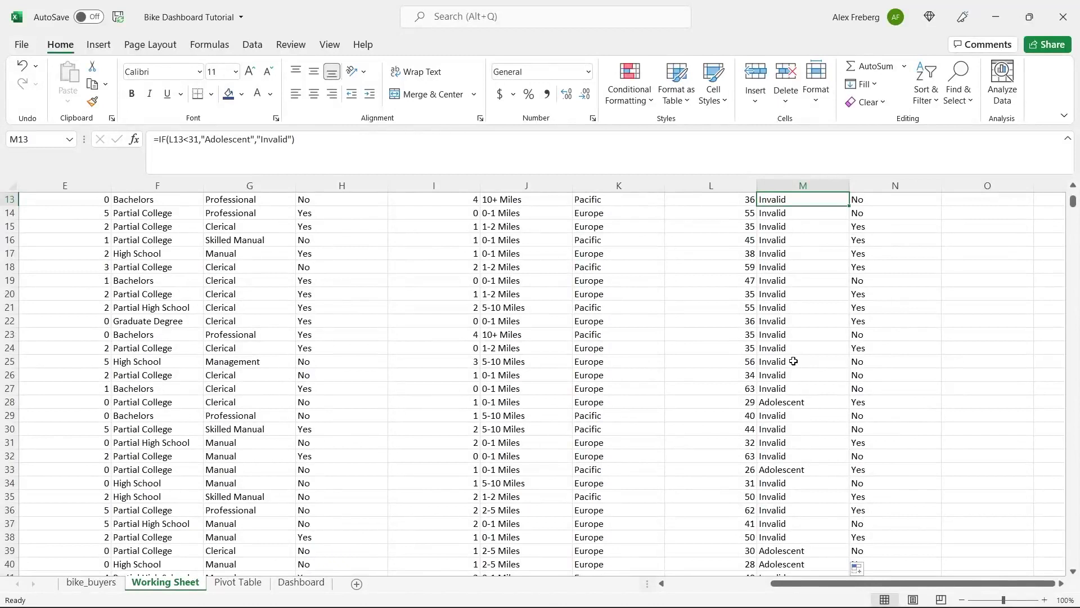
{"action": "left_click", "coordinate": [744, 483]}
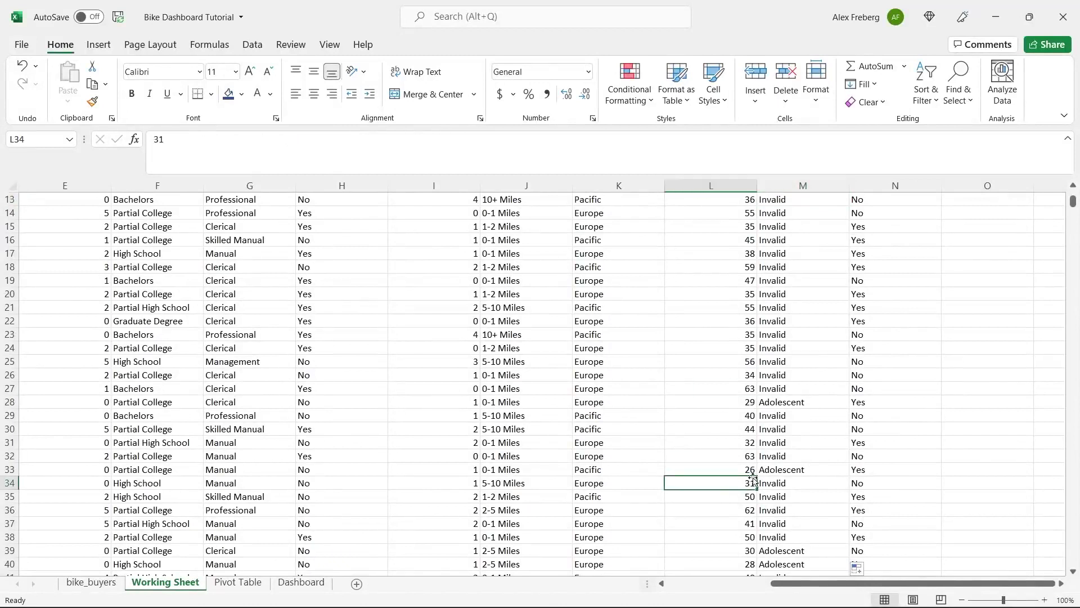
{"action": "left_click", "coordinate": [784, 484]}
{"action": "left_click", "coordinate": [769, 471]}
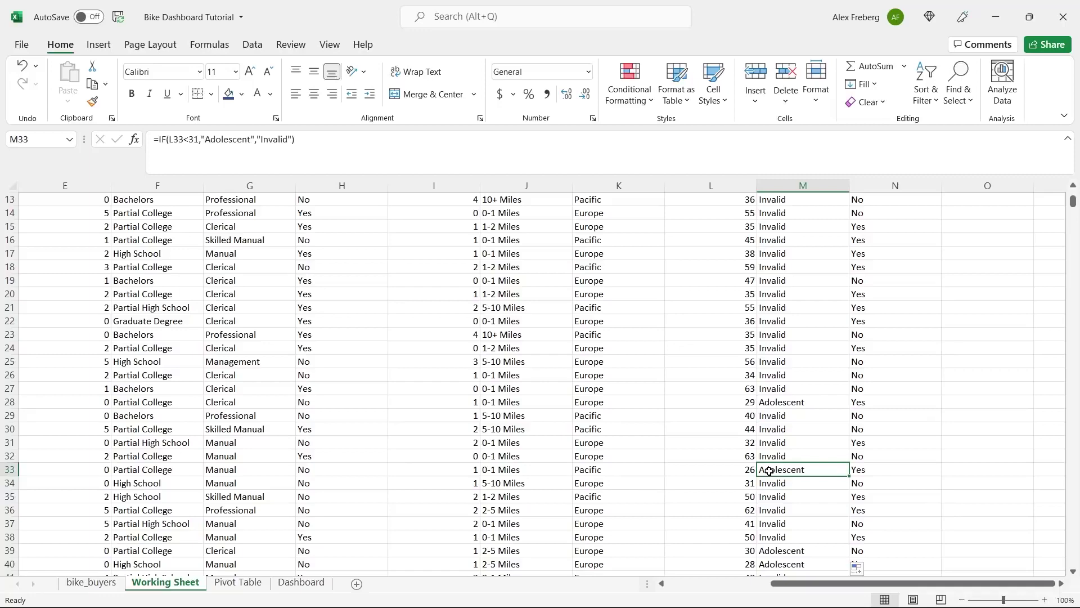
{"action": "left_click", "coordinate": [806, 403]}
{"action": "scroll", "coordinate": [811, 405], "scroll_direction": "up", "scroll_amount": 4}
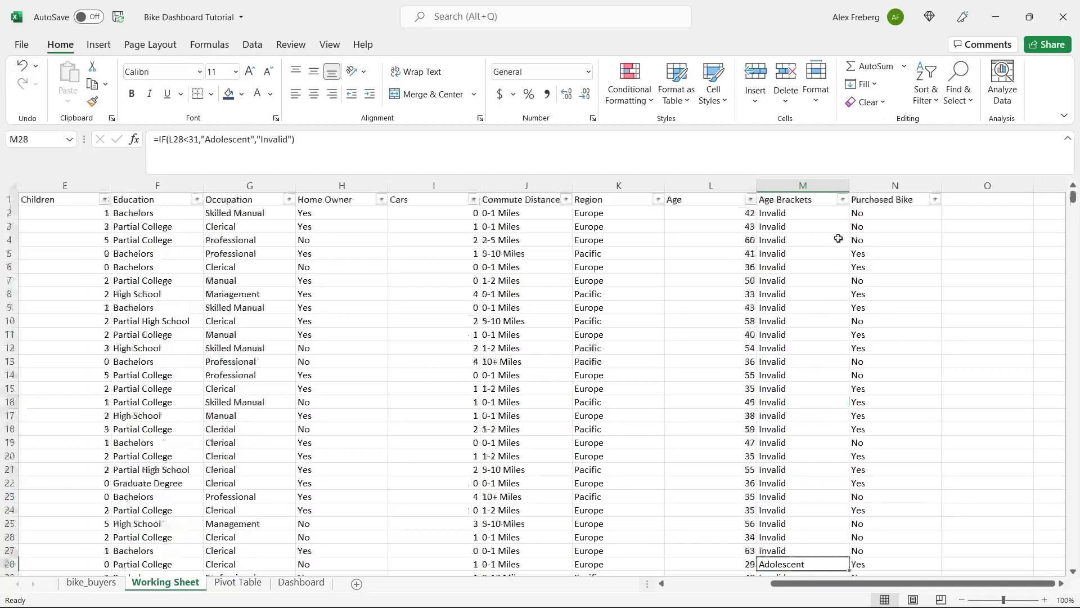
{"action": "left_click", "coordinate": [851, 200]}
{"action": "left_click", "coordinate": [842, 199]}
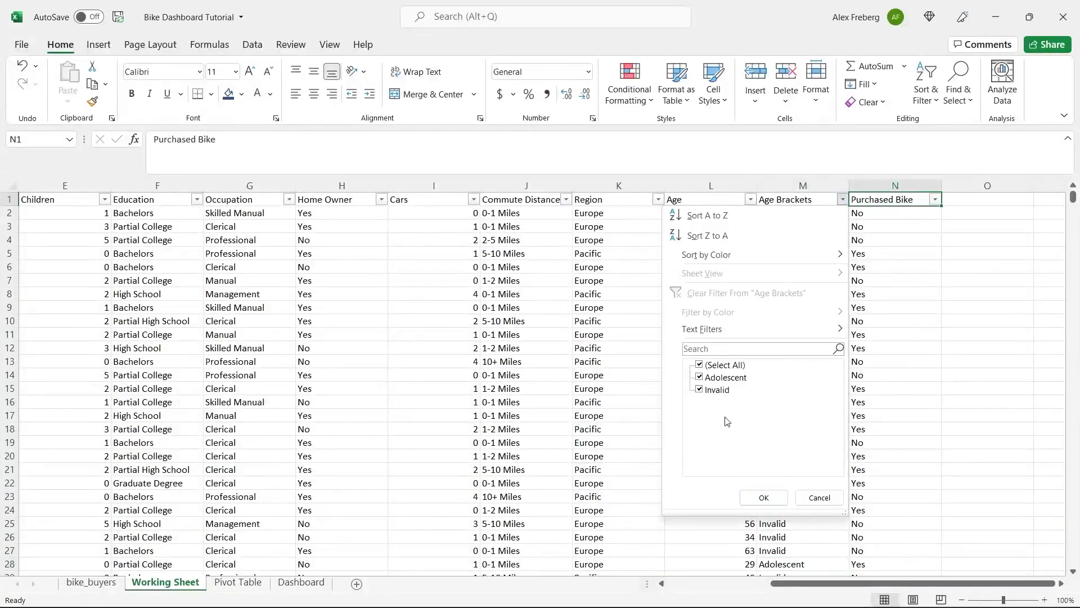
- Close the Age Brackets filter list without changes and examine the "Invalid" argument in the M2 formula
{"action": "left_click", "coordinate": [820, 497]}
{"action": "left_click", "coordinate": [785, 215]}
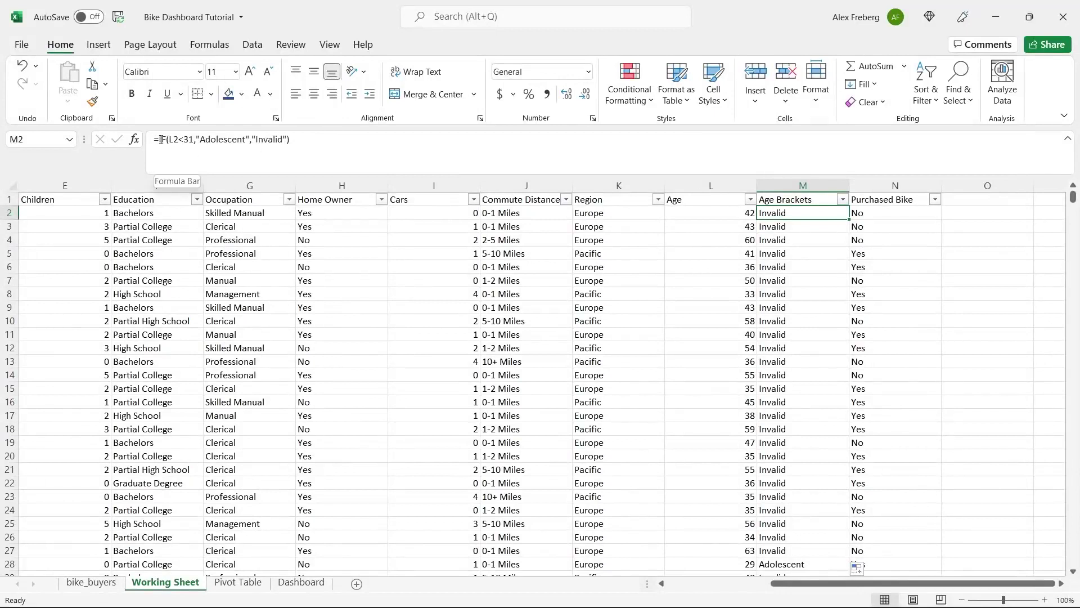
{"action": "double_click", "coordinate": [265, 140]}
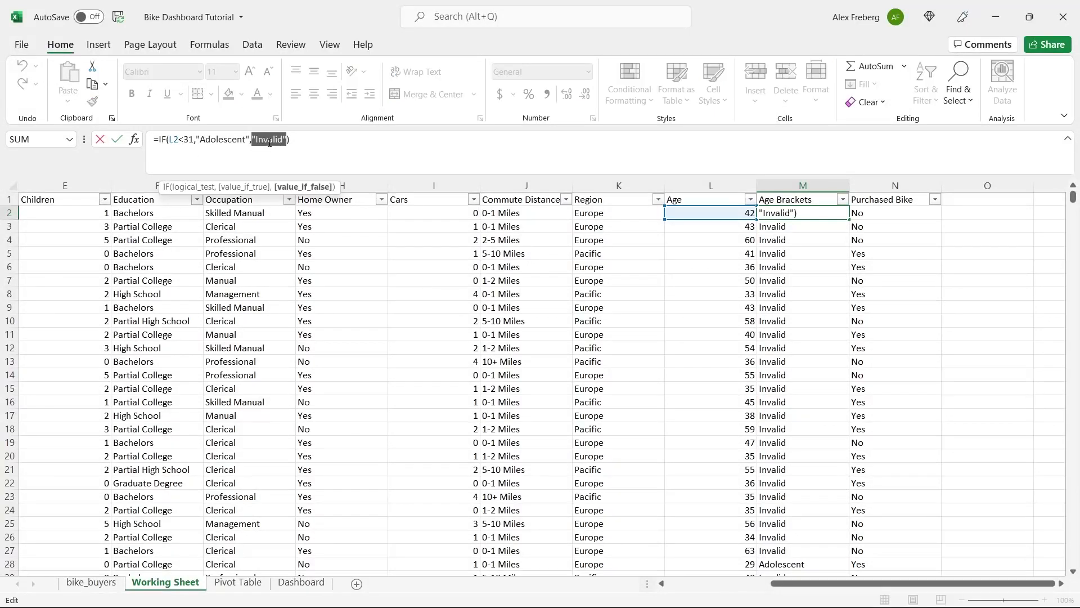
{"action": "left_click", "coordinate": [299, 148]}
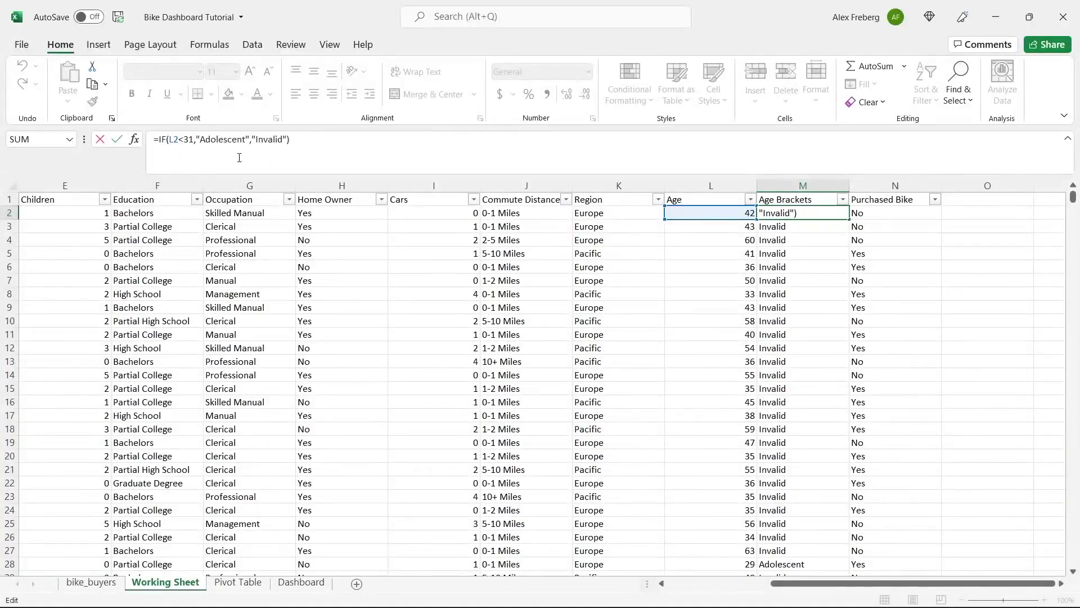
{"action": "double_click", "coordinate": [269, 140]}
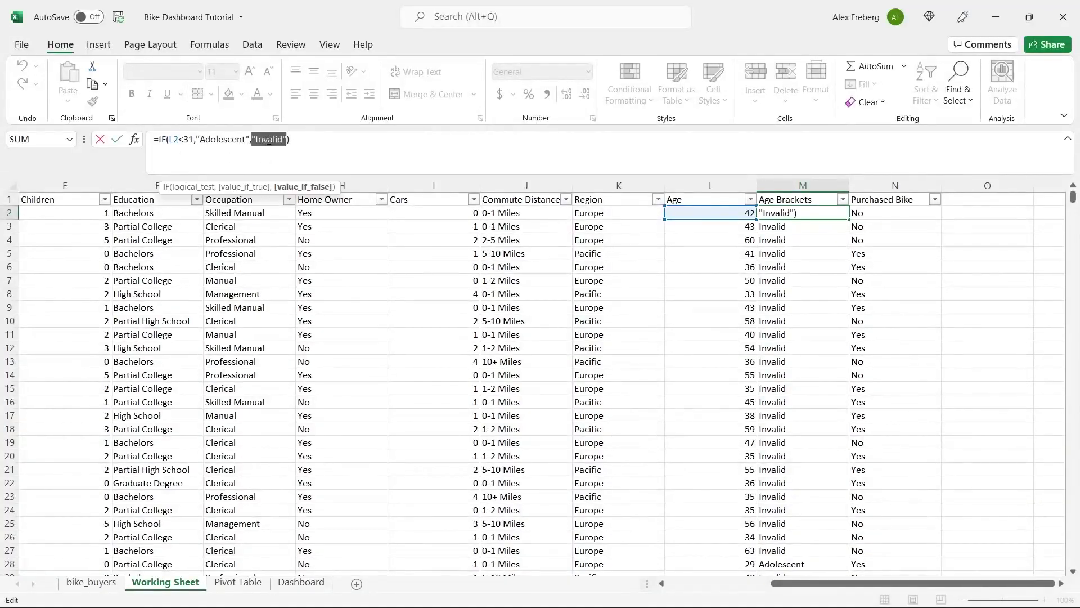
{"action": "left_click", "coordinate": [291, 142]}
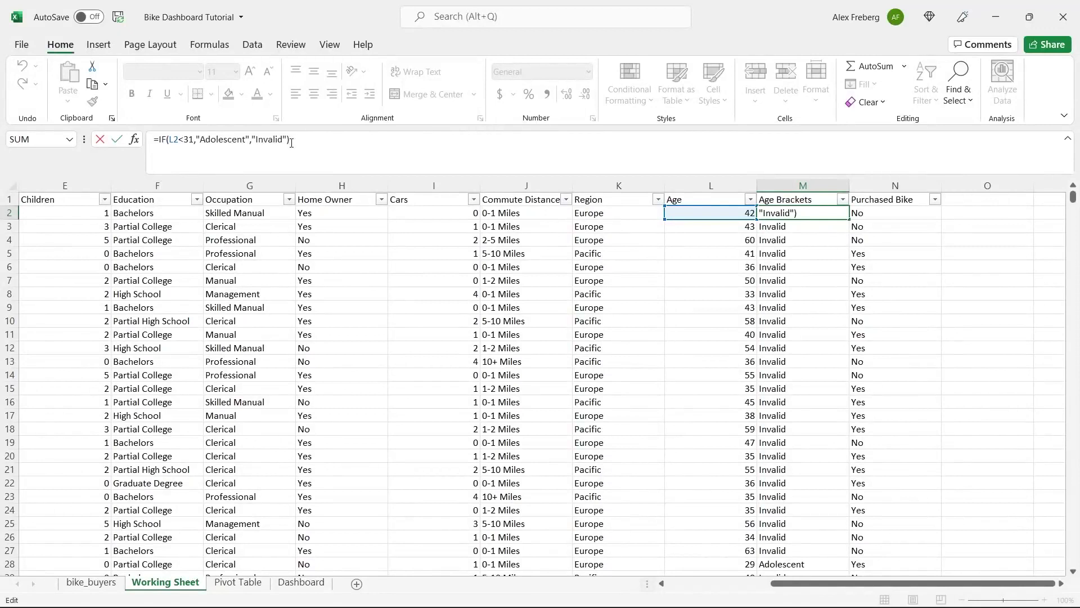
{"action": "left_click", "coordinate": [160, 139]}
{"action": "type", "text": "IF("}
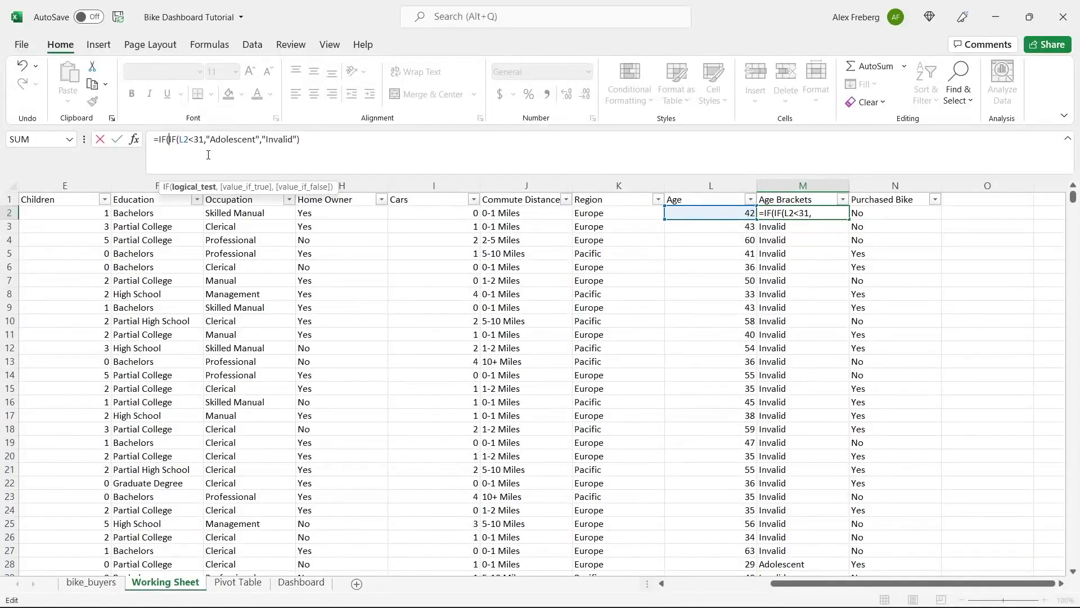
{"action": "type", "text": "("}
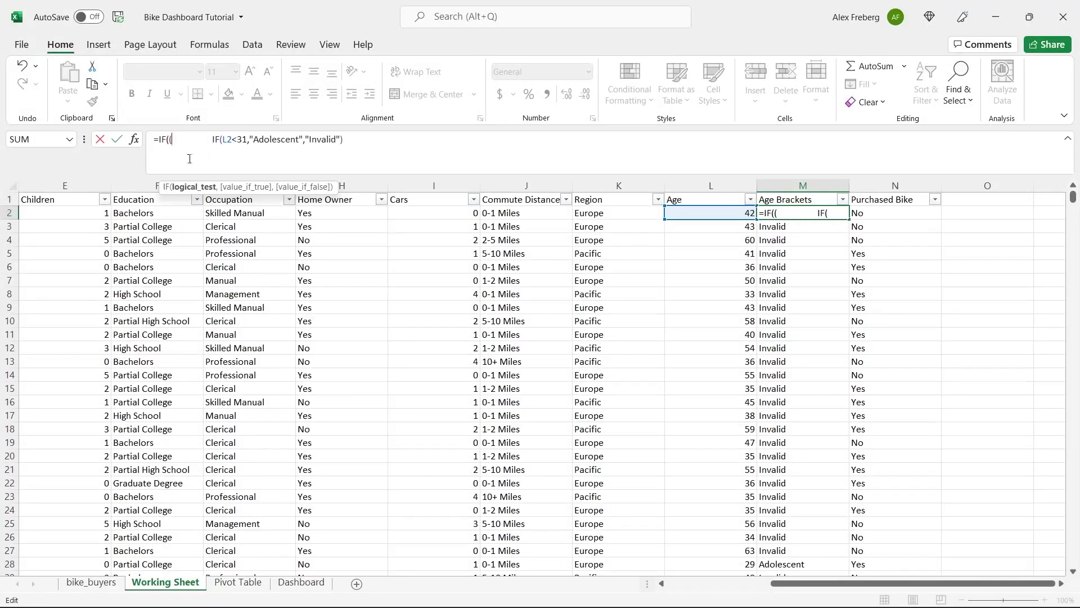
{"action": "key", "text": "BackSpace"}
{"action": "key", "text": "BackSpace"}
{"action": "key", "text": "BackSpace"}
{"action": "key", "text": "BackSpace"}
{"action": "key", "text": "BackSpace"}
{"action": "key", "text": "BackSpace"}
{"action": "key", "text": "BackSpace"}
{"action": "key", "text": "BackSpace"}
{"action": "key", "text": "BackSpace"}
{"action": "key", "text": "BackSpace"}
{"action": "key", "text": "BackSpace"}
{"action": "key", "text": "BackSpace"}
{"action": "key", "text": "BackSpace"}
{"action": "key", "text": "BackSpace"}
{"action": "key", "text": "BackSpace"}
{"action": "key", "text": "BackSpace"}
{"action": "key", "text": "BackSpace"}
{"action": "key", "text": "BackSpace"}
{"action": "key", "text": "BackSpace"}
{"action": "key", "text": "BackSpace"}
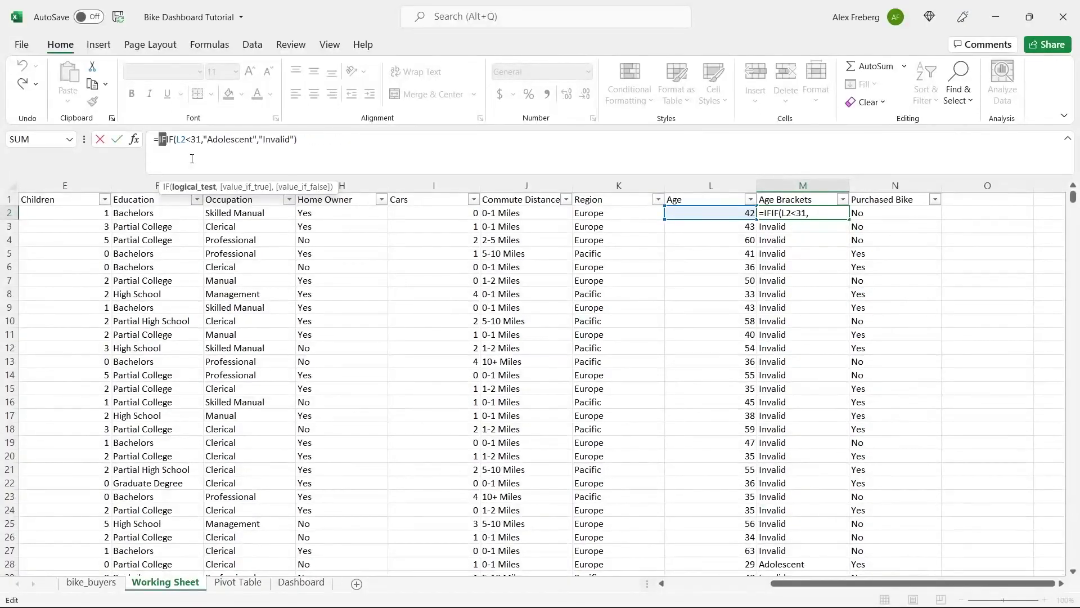
{"action": "type", "text": "IF(("}
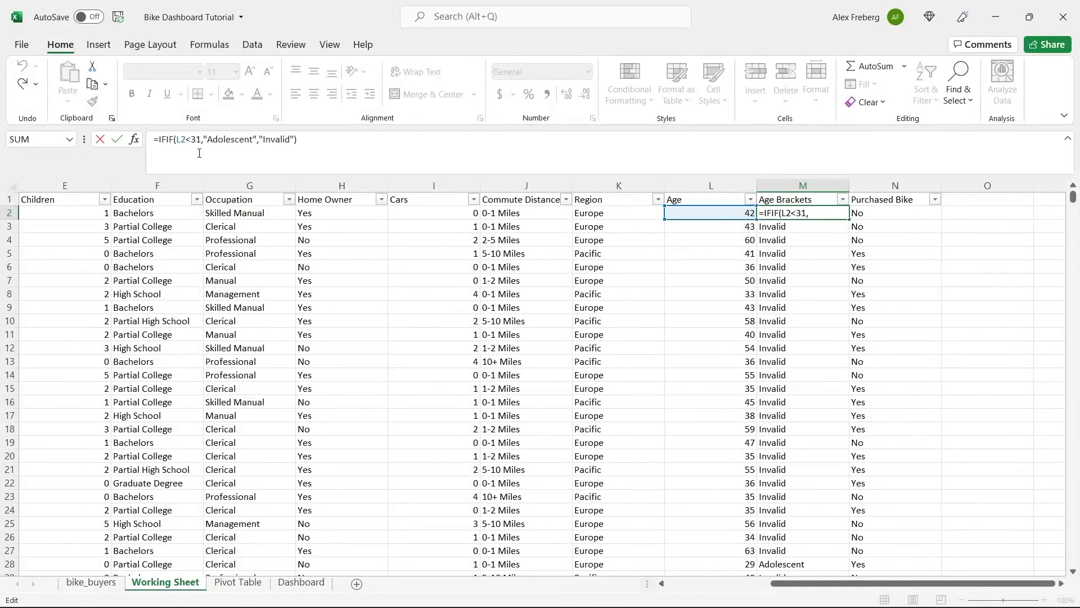
{"action": "key", "text": "ctrl+z"}
- Wrap the existing M2 formula in an outer IF function with the logical test L2>=31
{"action": "left_click", "coordinate": [163, 141]}
{"action": "key", "text": "BackSpace"}
{"action": "key", "text": "BackSpace"}
{"action": "type", "text": "IF(IF("}
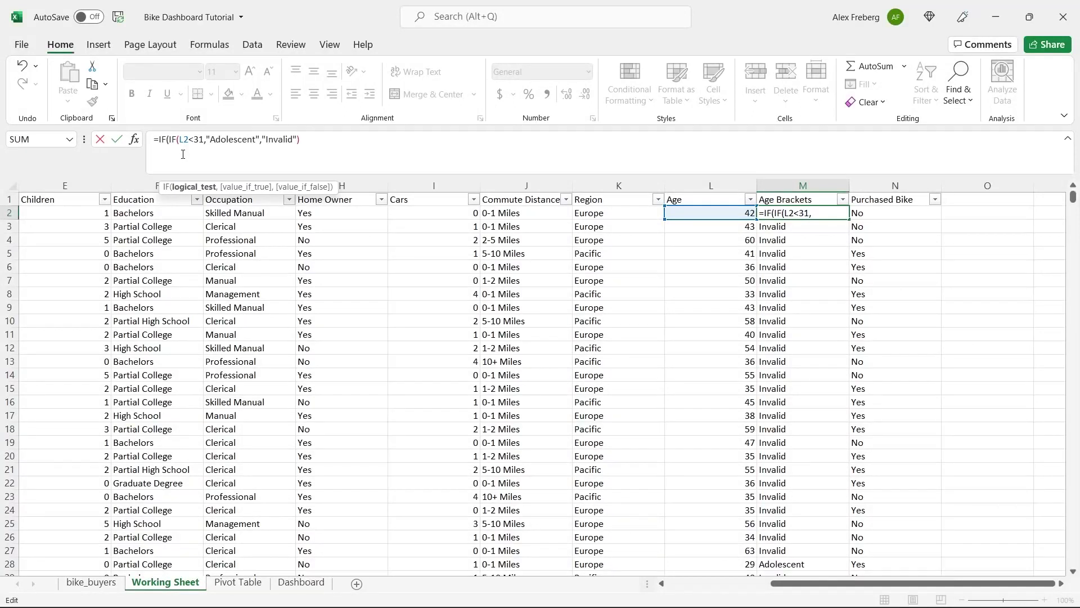
{"action": "left_click", "coordinate": [710, 212]}
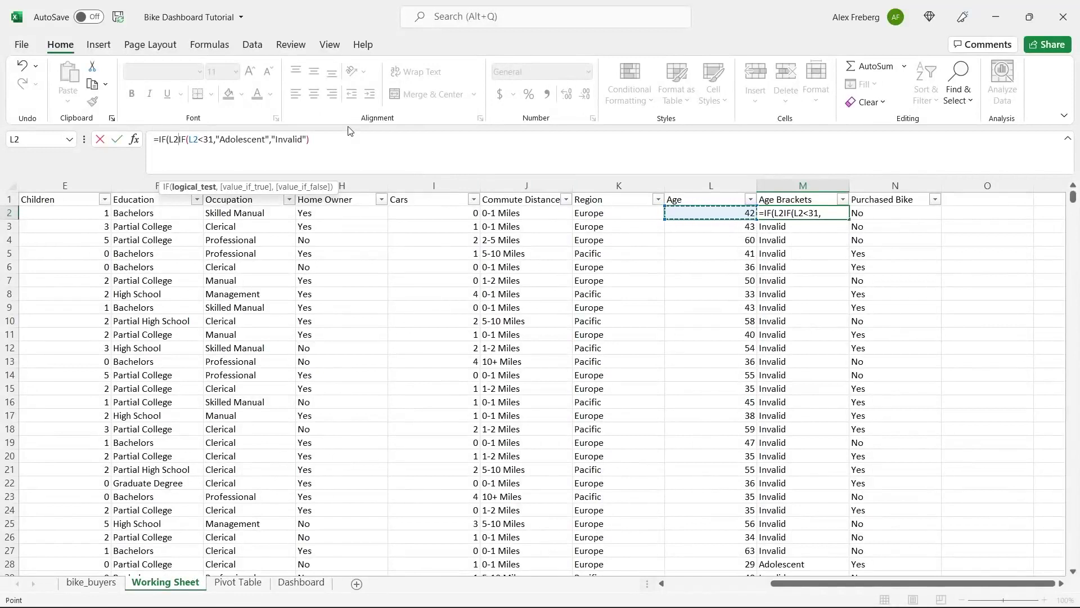
{"action": "type", "text": ">="}
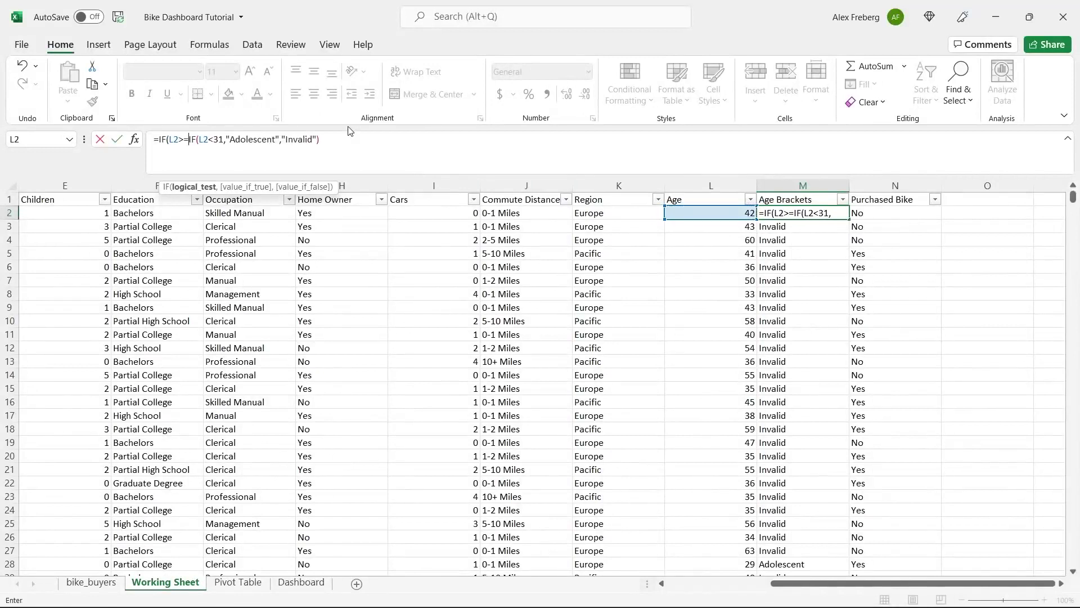
{"action": "type", "text": "31,"}
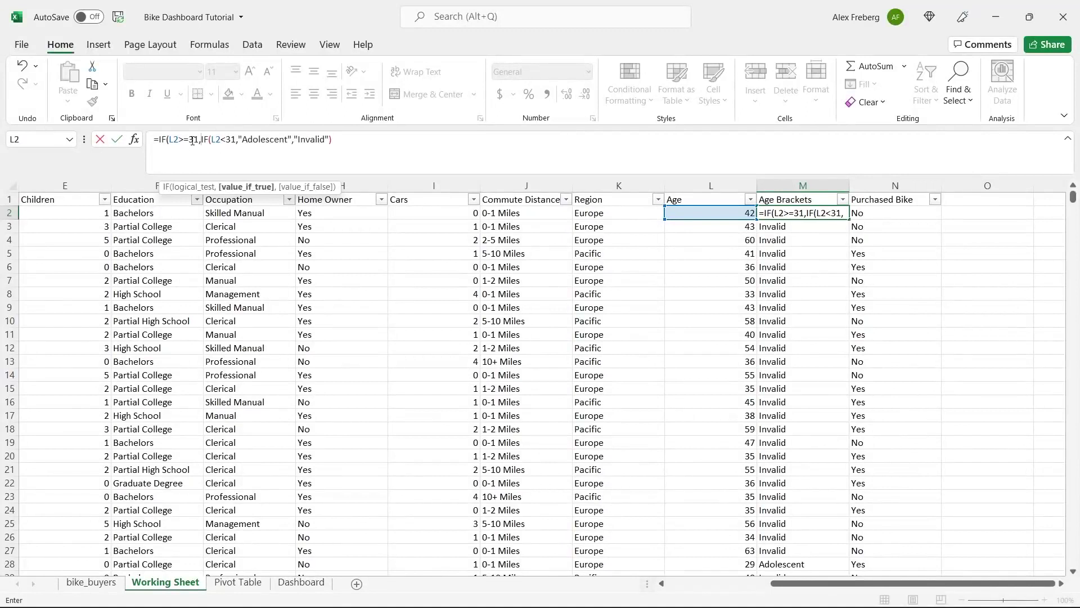
- Set the outer IF's true result to "Middle Age", keep the existing IF as its false result, and commit the formula
{"action": "type", "text": "\"Mi"}
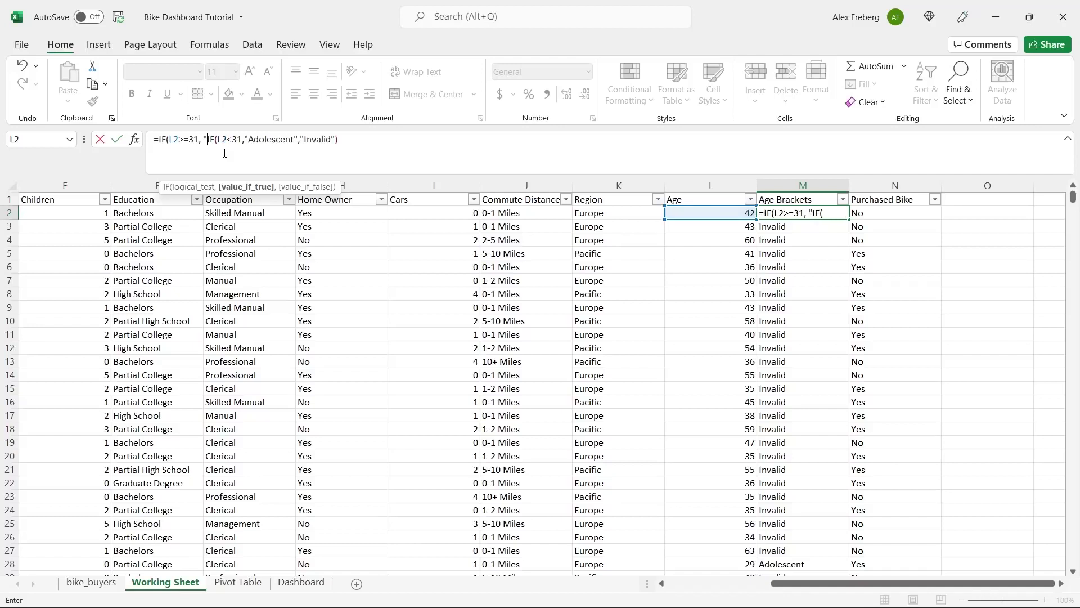
{"action": "type", "text": "ddle Age"}
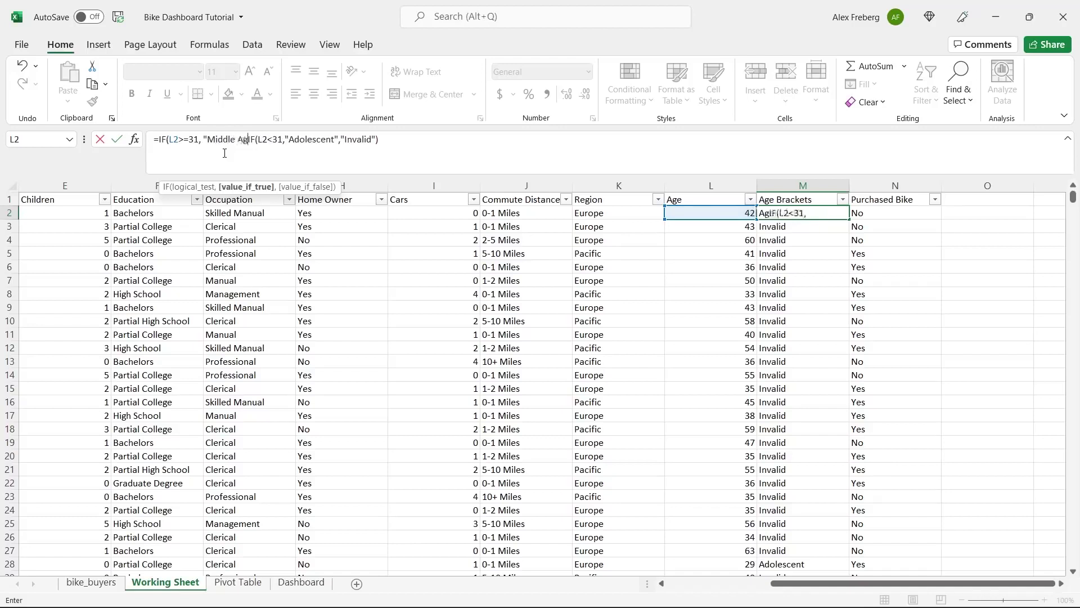
{"action": "type", "text": "\""}
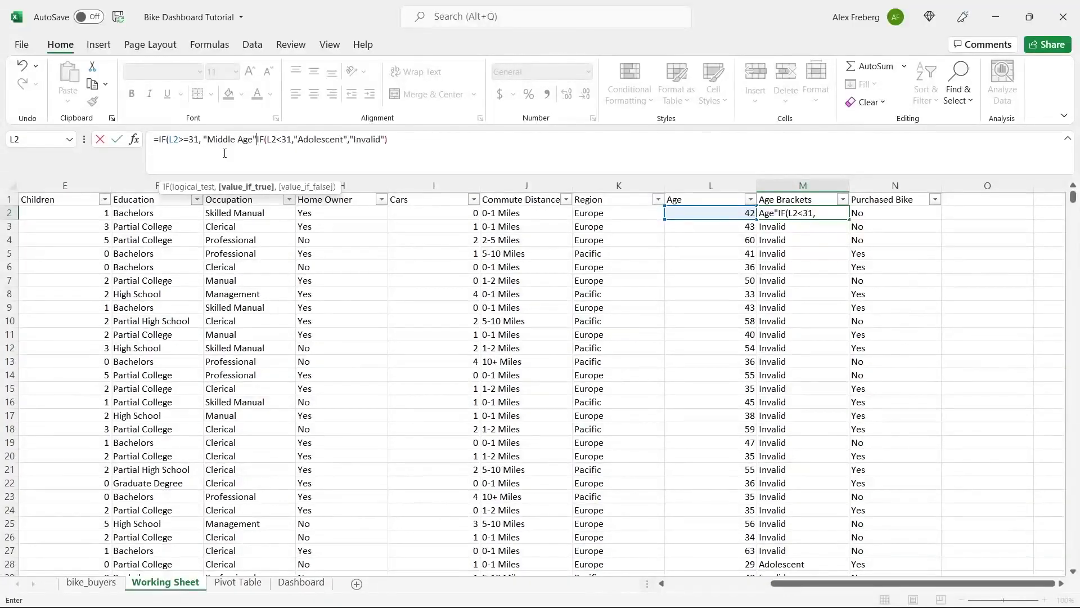
{"action": "type", "text": ","}
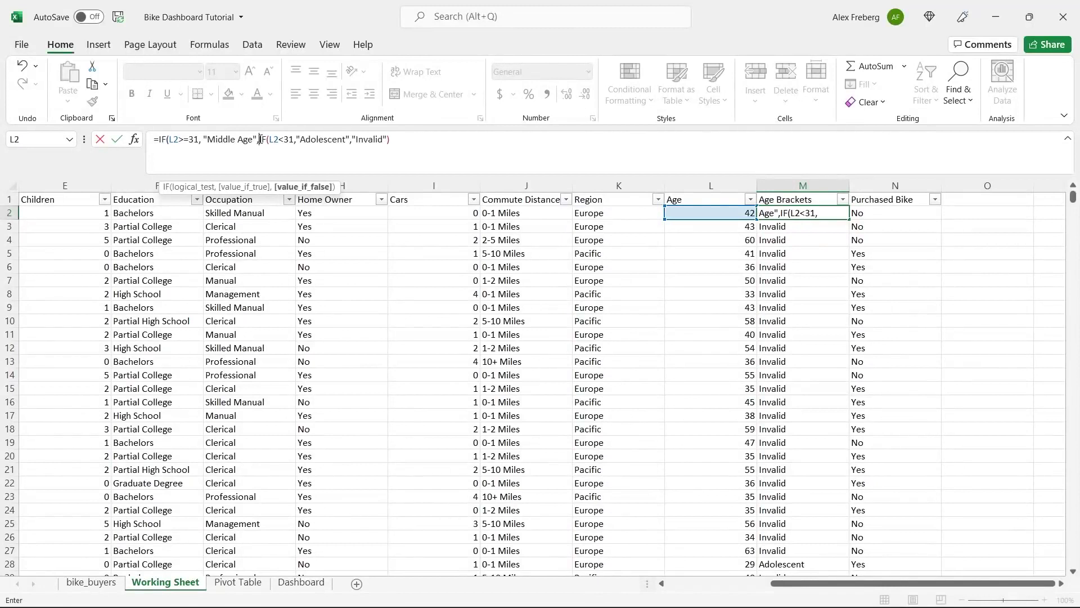
{"action": "left_click_drag", "start_coordinate": [260, 141], "coordinate": [385, 141]}
{"action": "left_click", "coordinate": [396, 142]}
{"action": "type", "text": ")"}
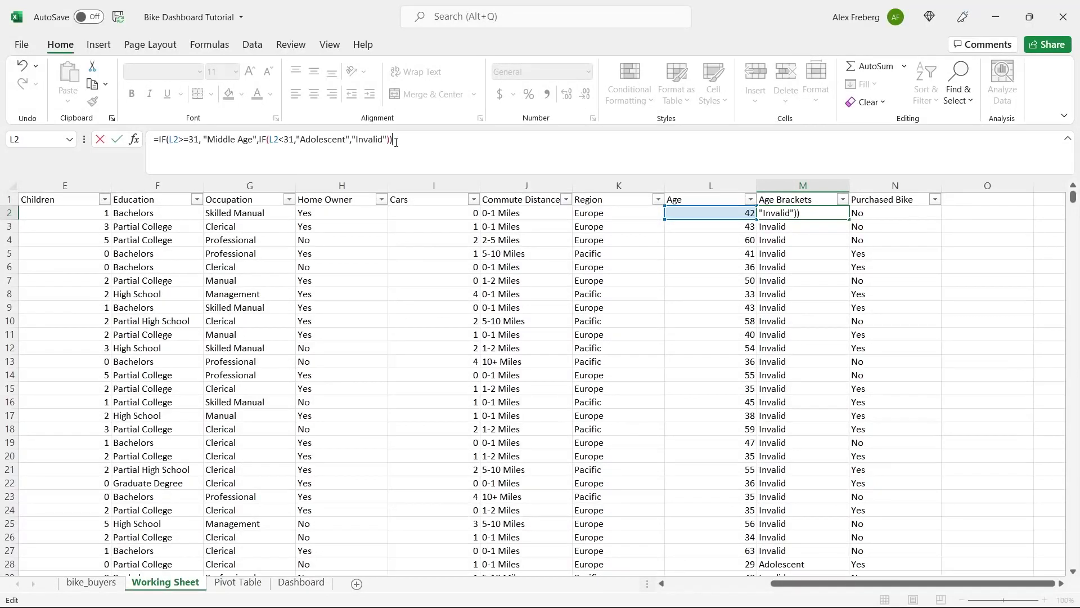
{"action": "key", "text": "Return"}
- Fill the M2 formula down the Age Brackets column and check the column's filter values
{"action": "left_click", "coordinate": [844, 216]}
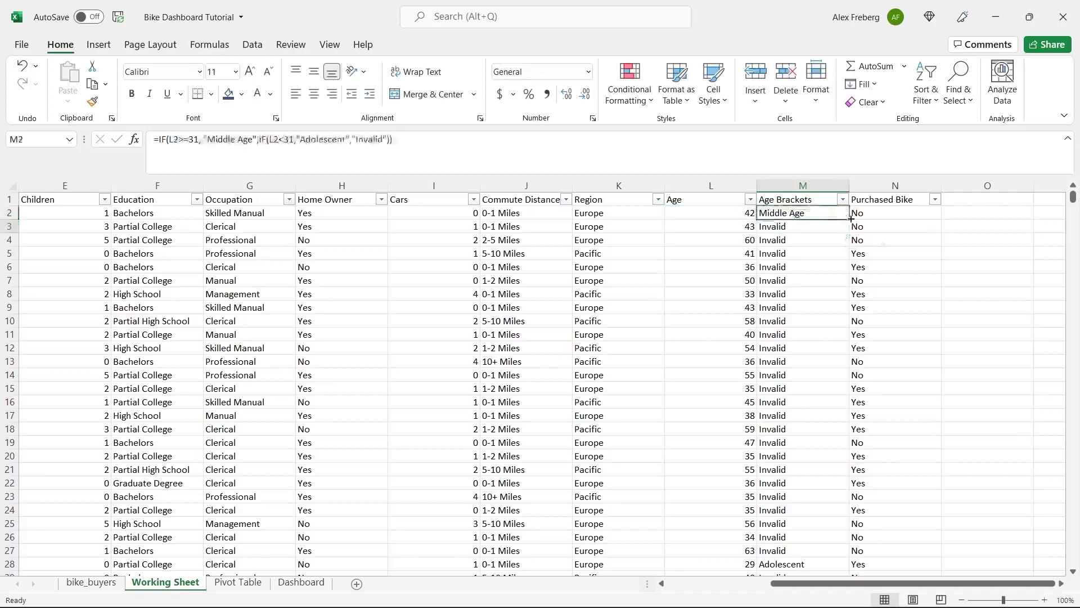
{"action": "double_click", "coordinate": [851, 218]}
{"action": "left_click", "coordinate": [807, 243]}
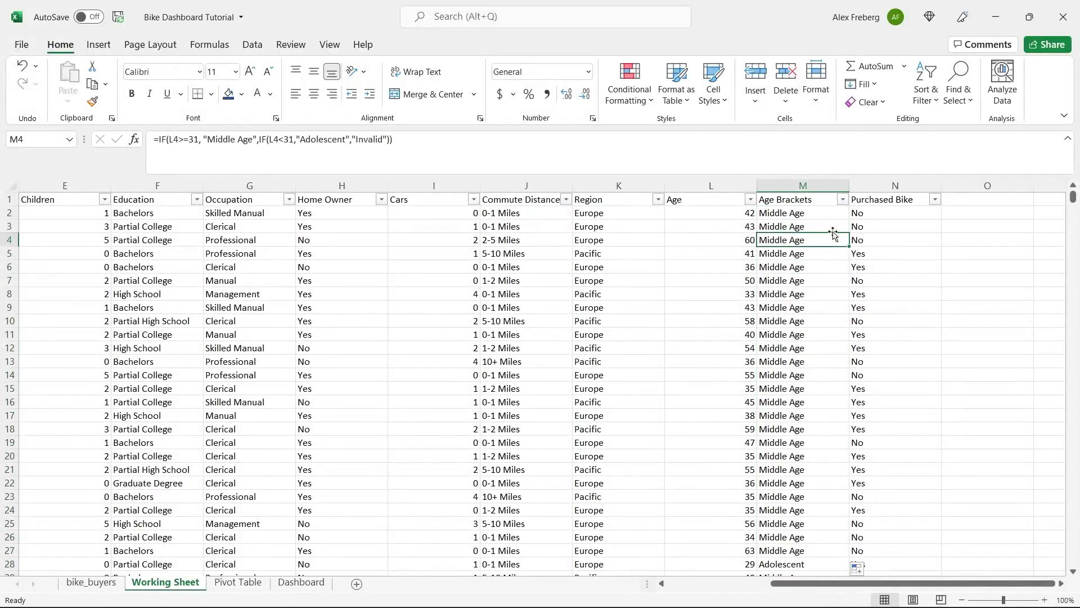
{"action": "left_click", "coordinate": [842, 200]}
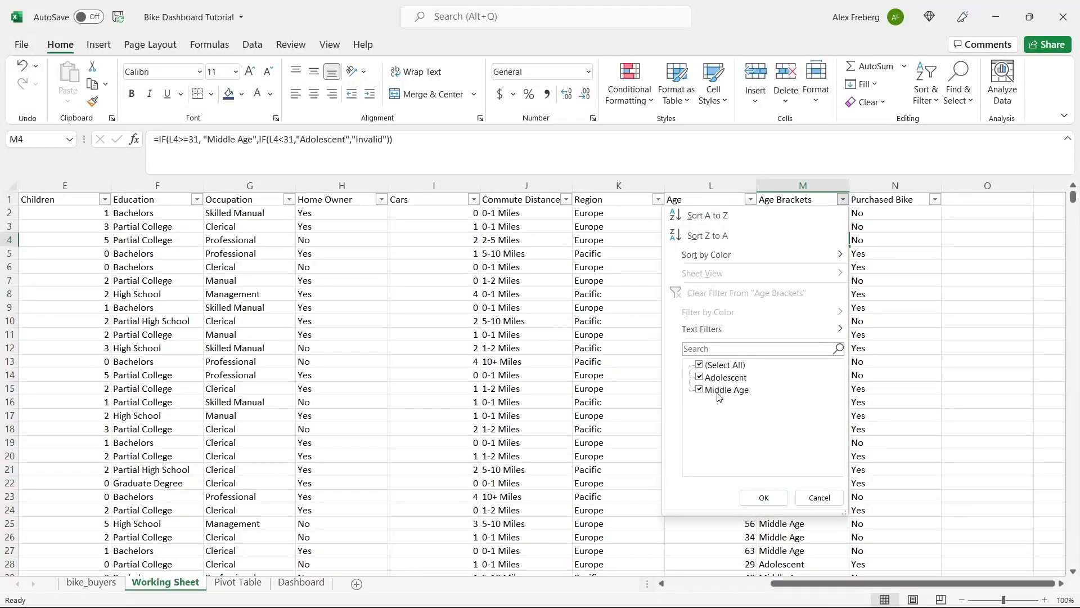
{"action": "left_click", "coordinate": [808, 493]}
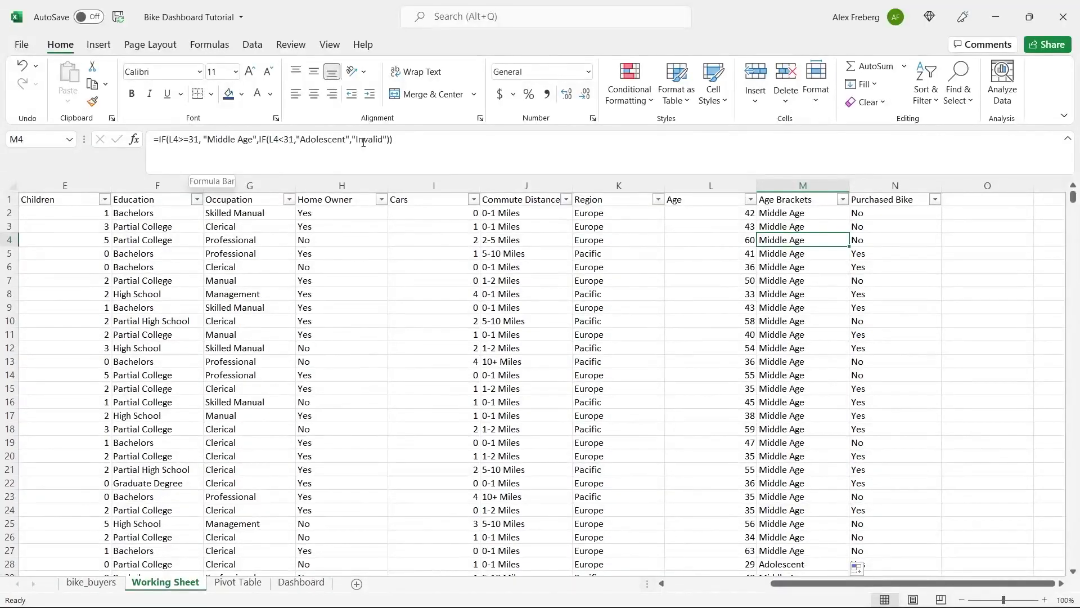
{"action": "left_click", "coordinate": [844, 200]}
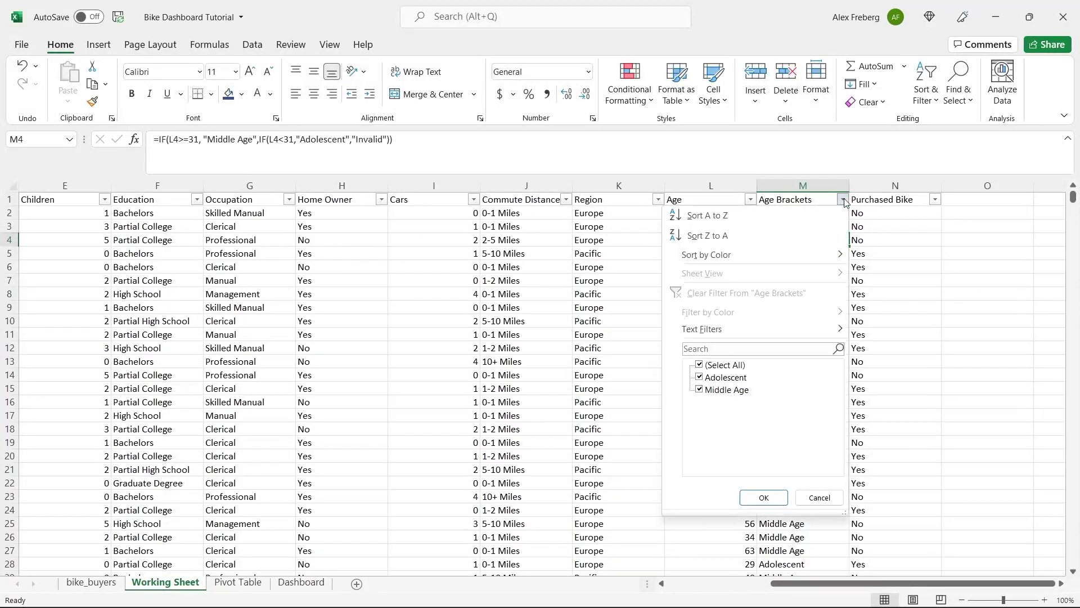
{"action": "left_click", "coordinate": [820, 498]}
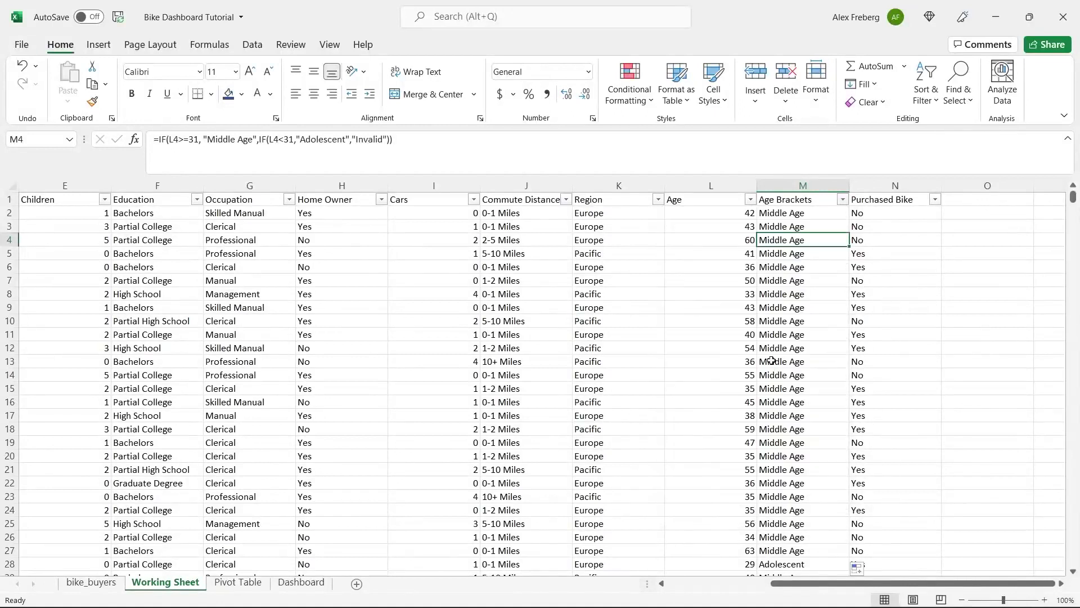
{"action": "left_click_drag", "start_coordinate": [397, 141], "coordinate": [158, 144]}
{"action": "double_click", "coordinate": [366, 139]}
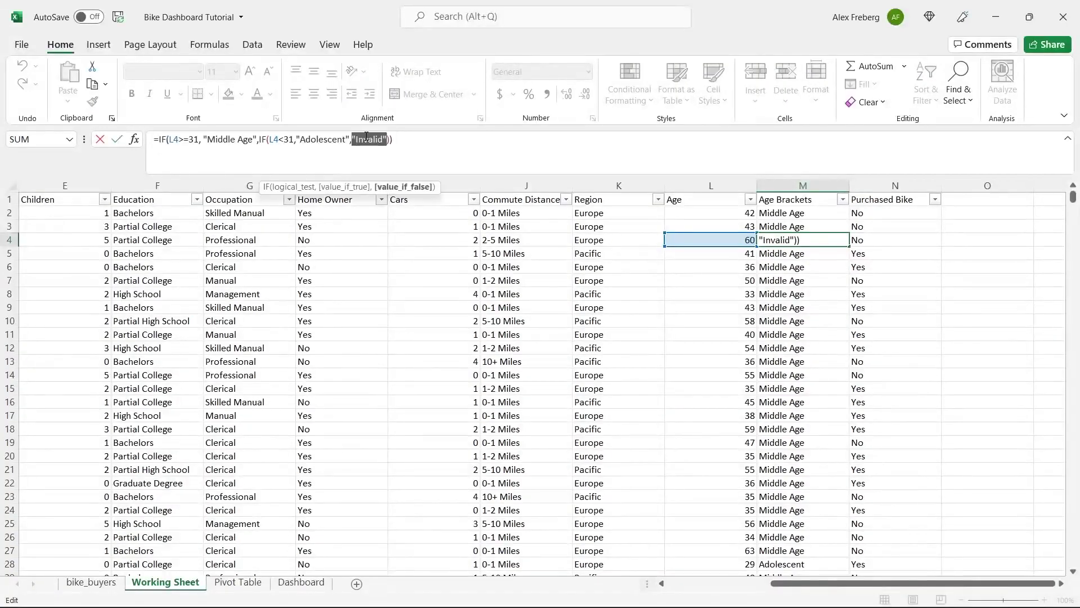
{"action": "left_click", "coordinate": [402, 139]}
{"action": "left_click", "coordinate": [159, 139]}
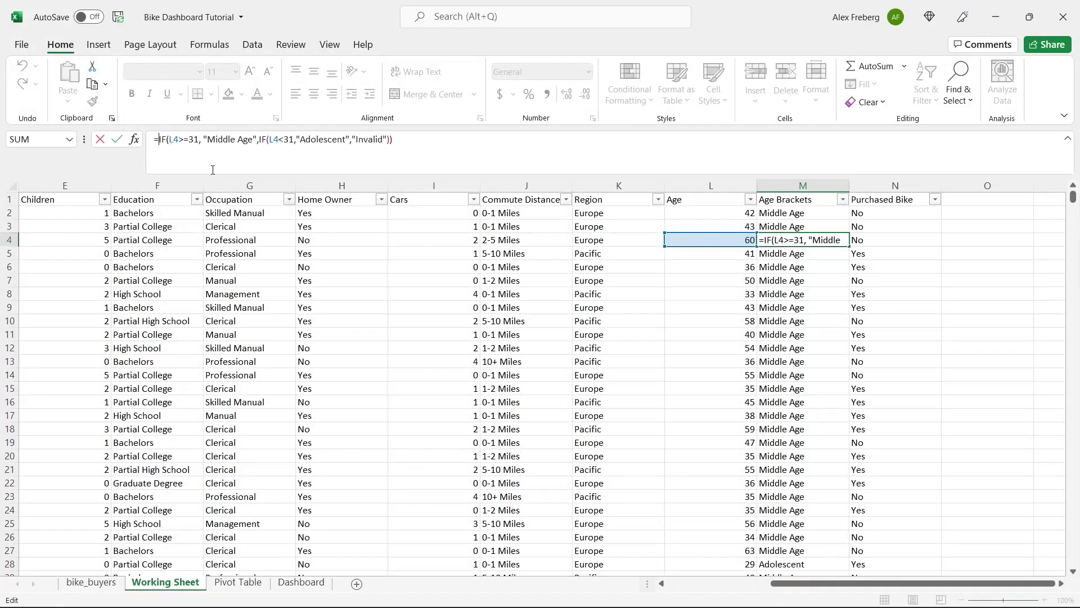
{"action": "type", "text": "IF("}
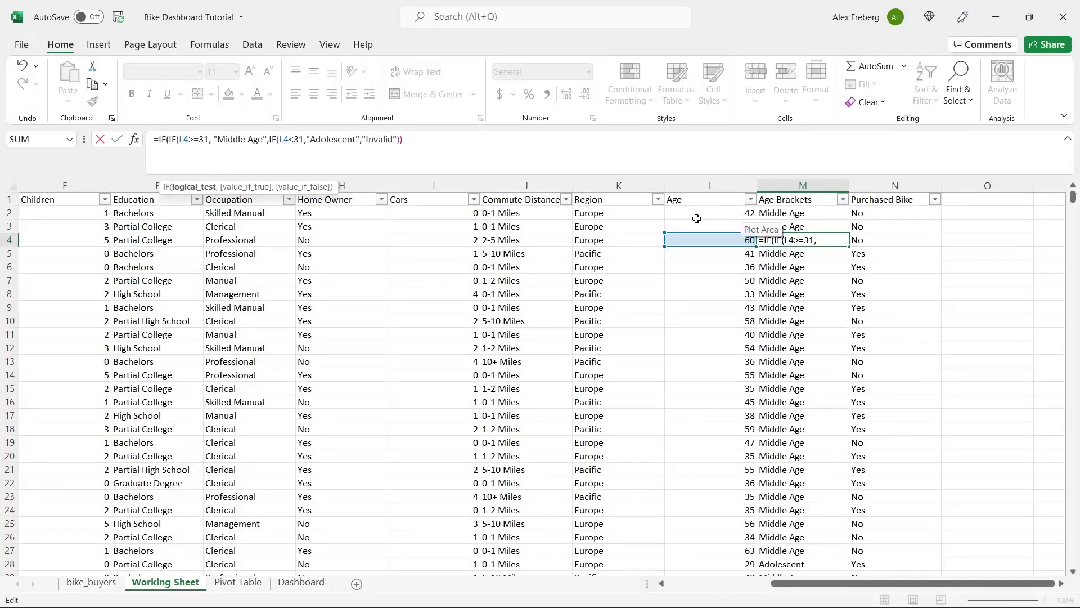
{"action": "key", "text": "BackSpace"}
{"action": "key", "text": "BackSpace"}
{"action": "key", "text": "BackSpace"}
{"action": "key", "text": "BackSpace"}
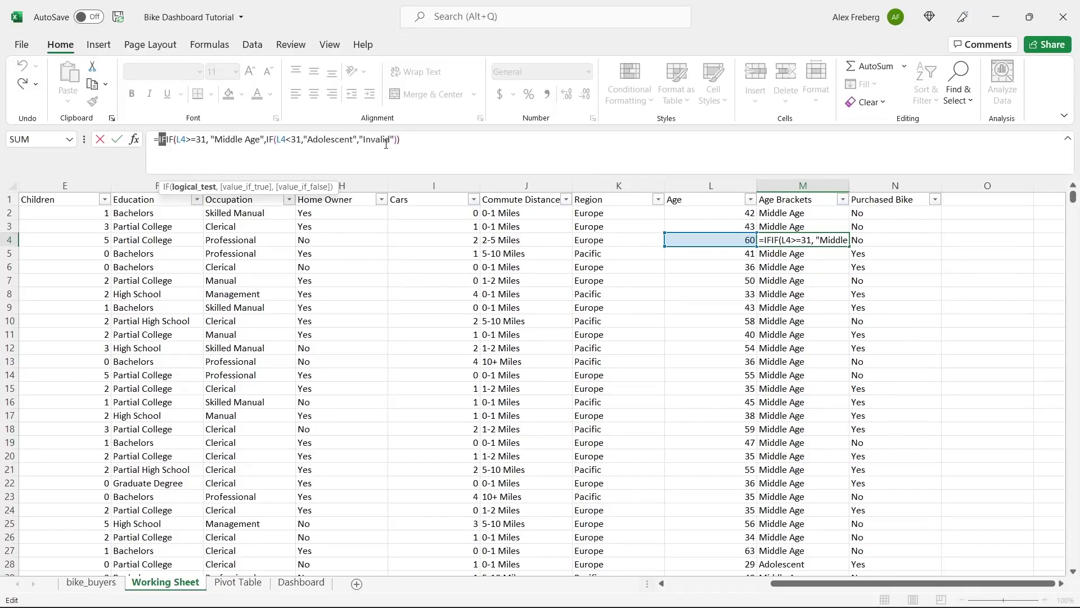
{"action": "type", "text": "="}
{"action": "key", "text": "Return"}
- Wrap the existing M2 formula in another outer IF function with the logical test L2>55
{"action": "left_click", "coordinate": [777, 212]}
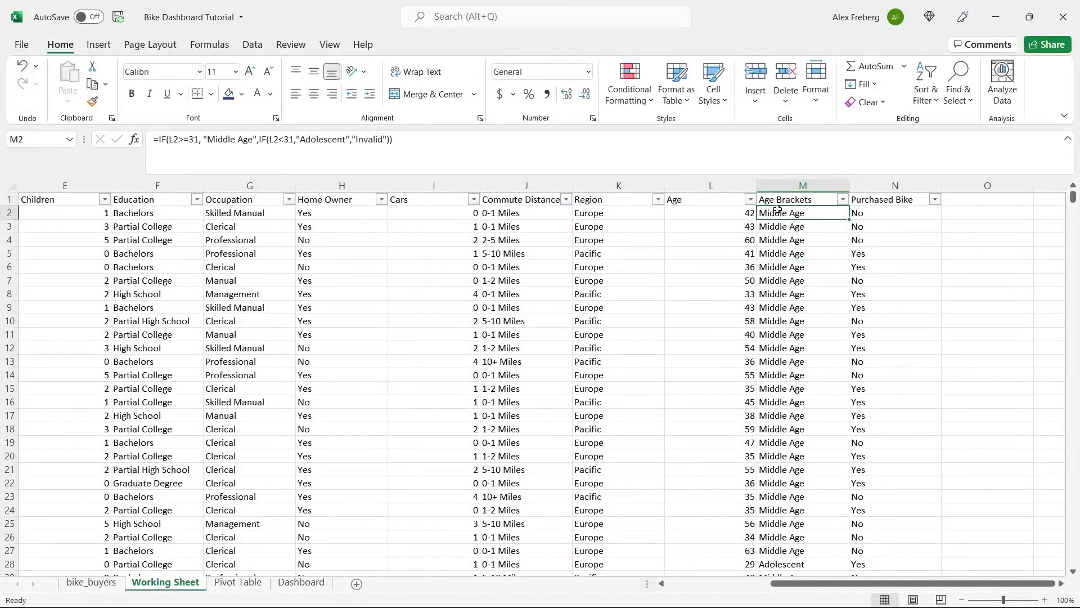
{"action": "left_click", "coordinate": [159, 140]}
{"action": "type", "text": "IF"}
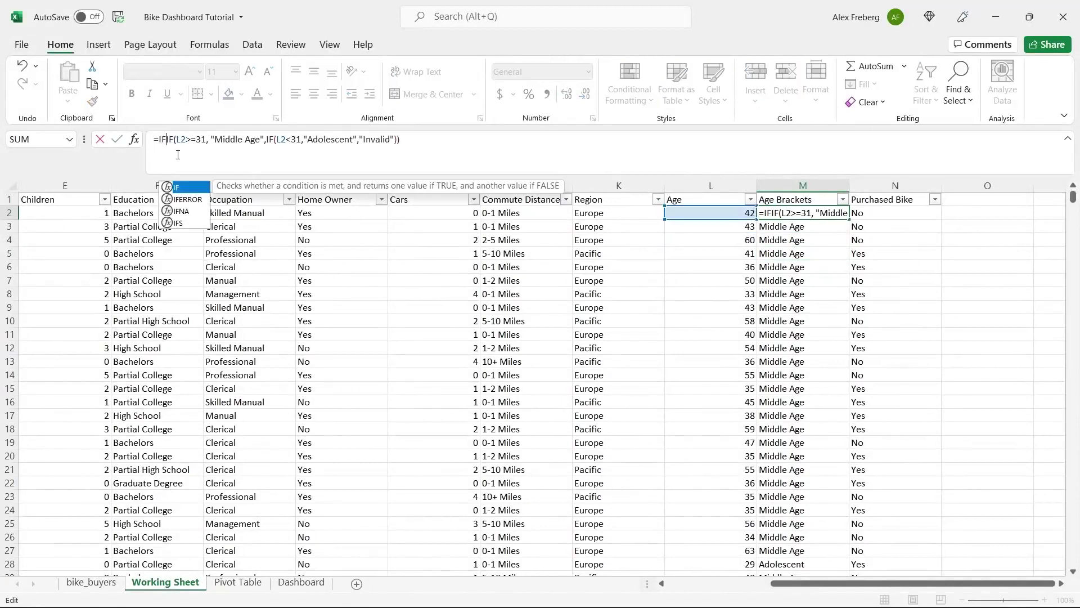
{"action": "type", "text": "("}
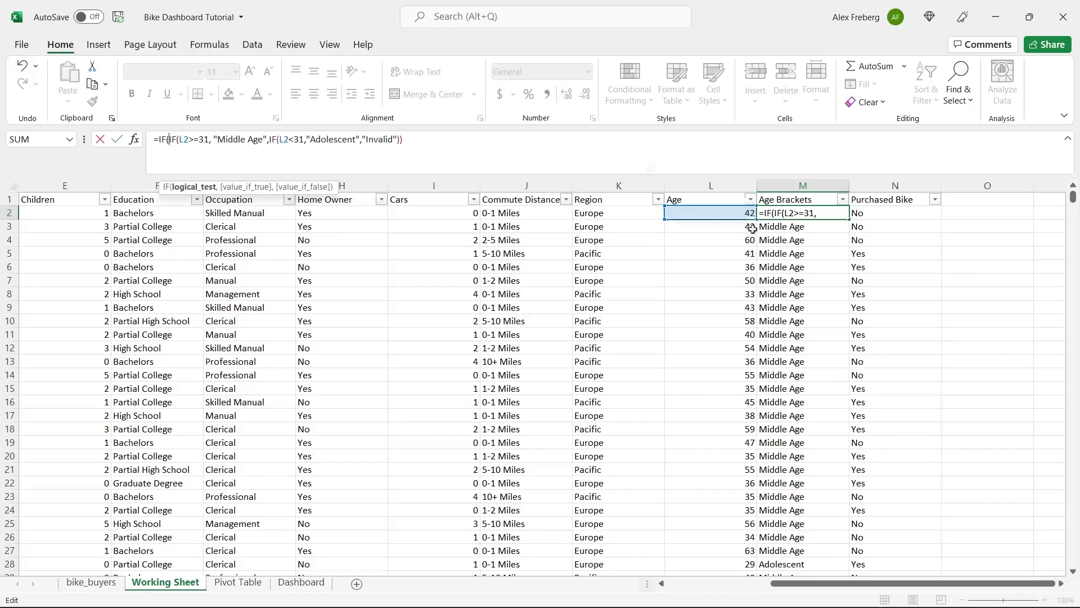
{"action": "left_click", "coordinate": [713, 212]}
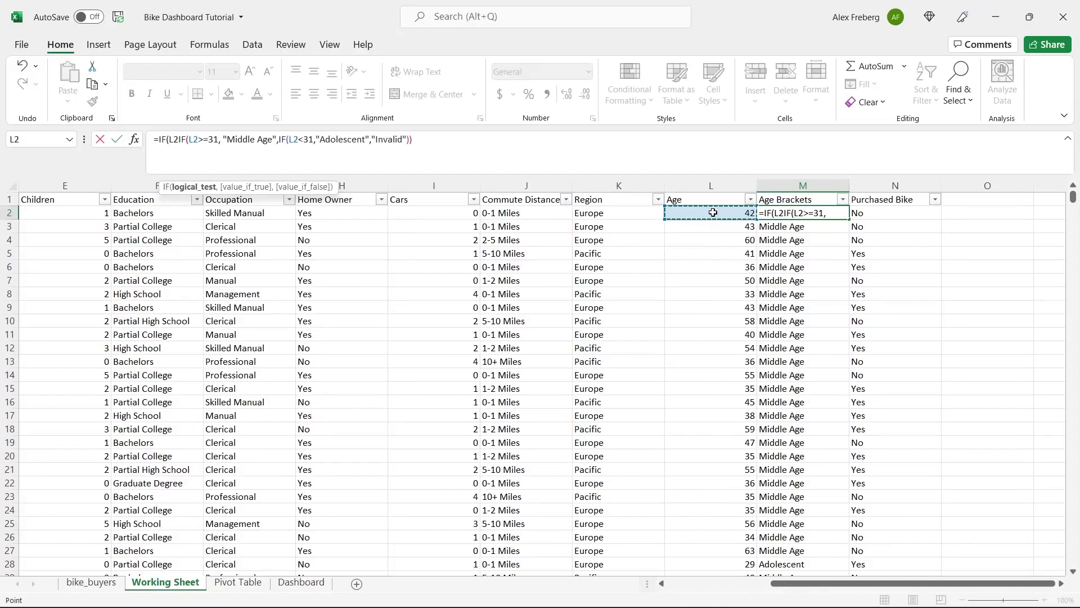
{"action": "type", "text": ">55"}
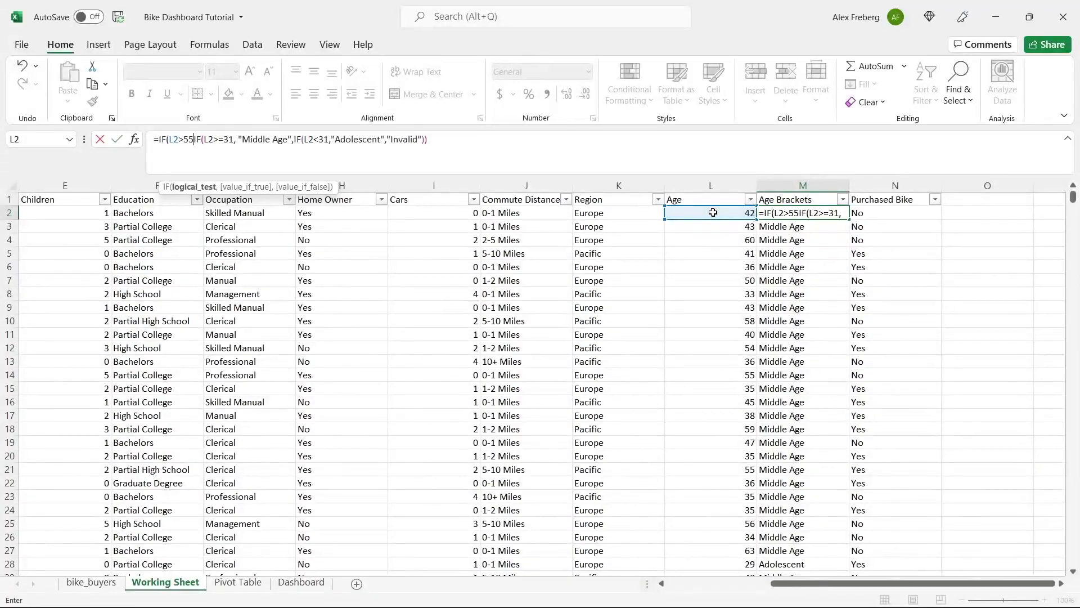
- Set the new outer IF's true result to "Old", keep the existing nested IF as its false result, and commit the formula
{"action": "type", "text": ","}
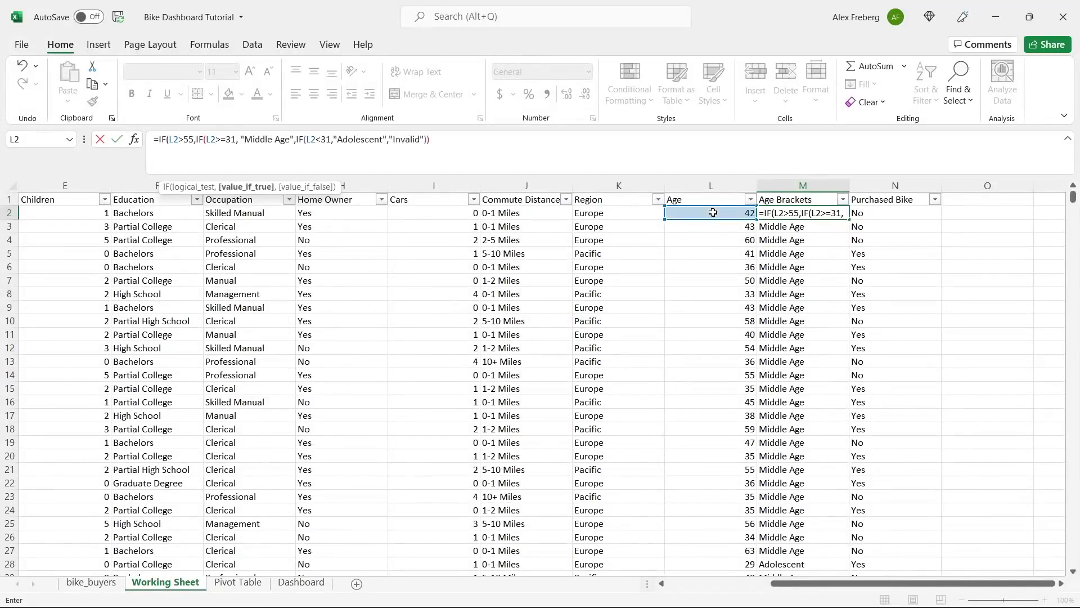
{"action": "type", "text": " \"Old\""}
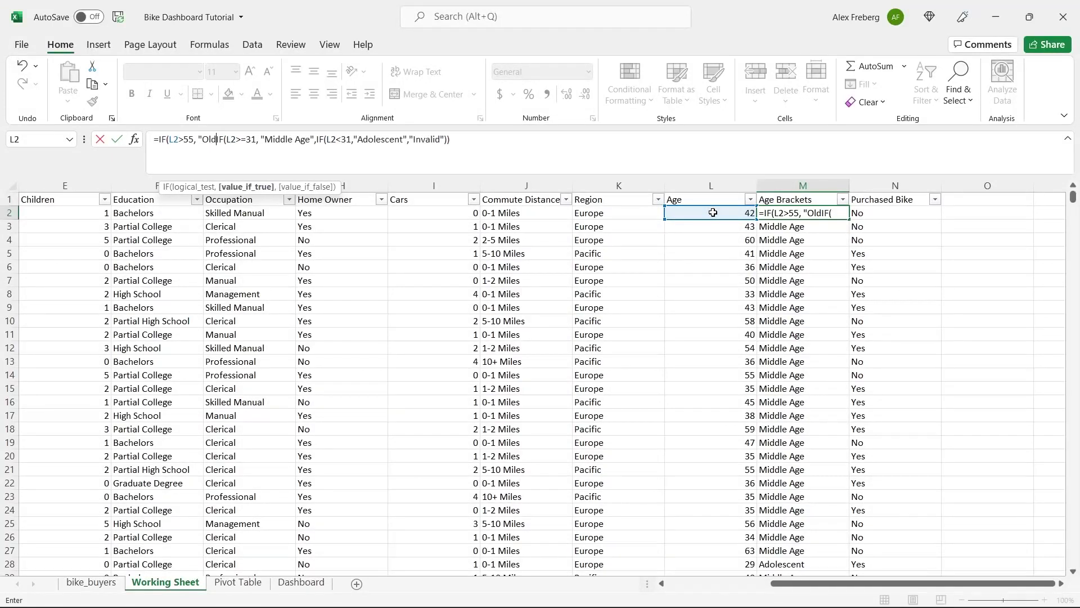
{"action": "type", "text": ","}
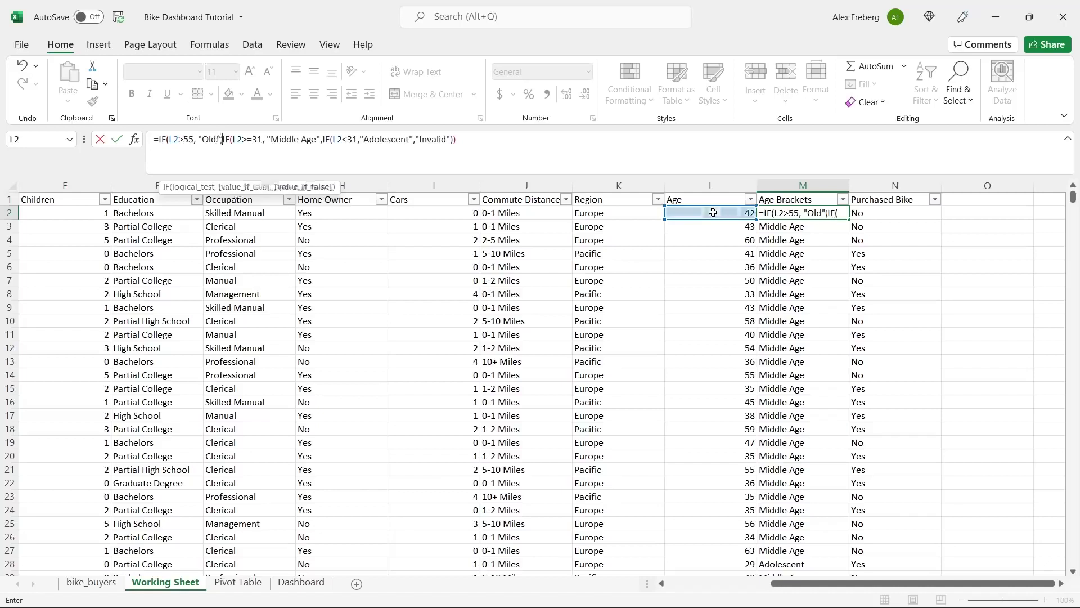
{"action": "left_click", "coordinate": [483, 140]}
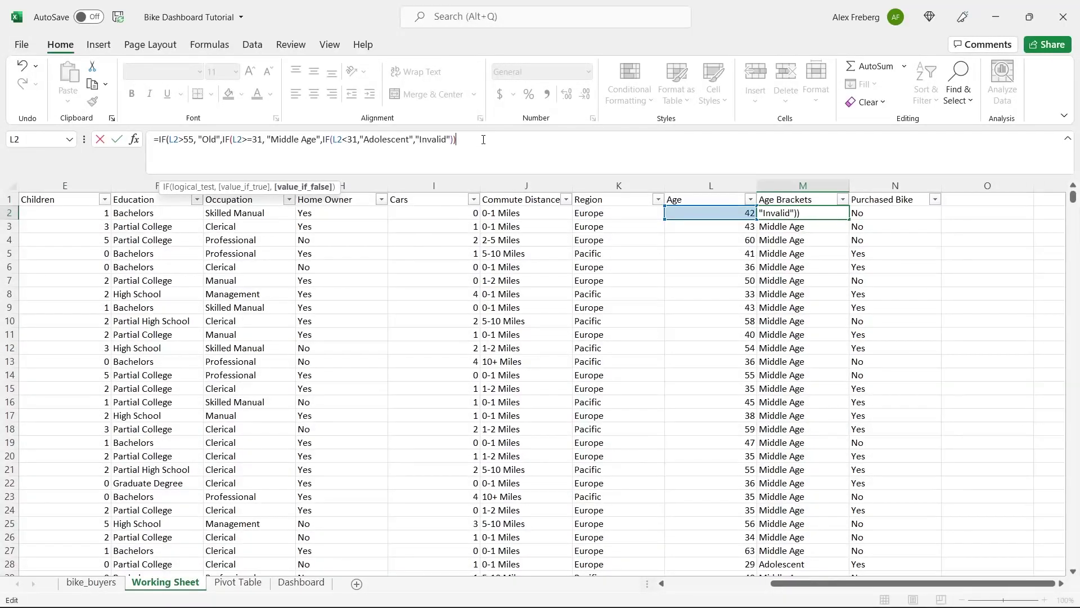
{"action": "type", "text": ")"}
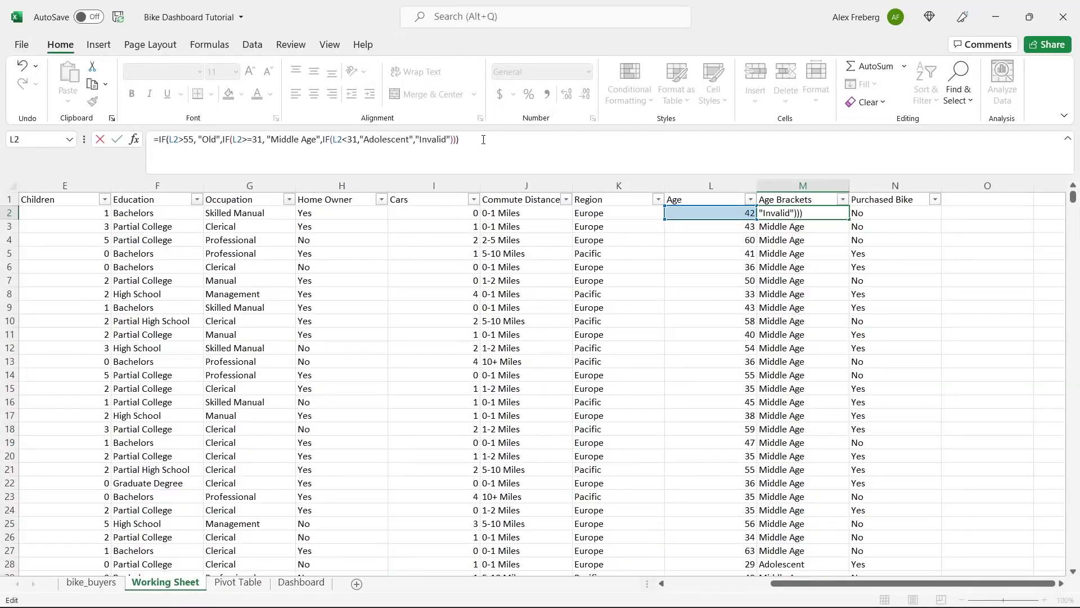
{"action": "key", "text": "Return"}
- Fill the M2 formula down the Age Brackets column and spot-check several rows labelled "Old"
{"action": "left_click", "coordinate": [824, 213]}
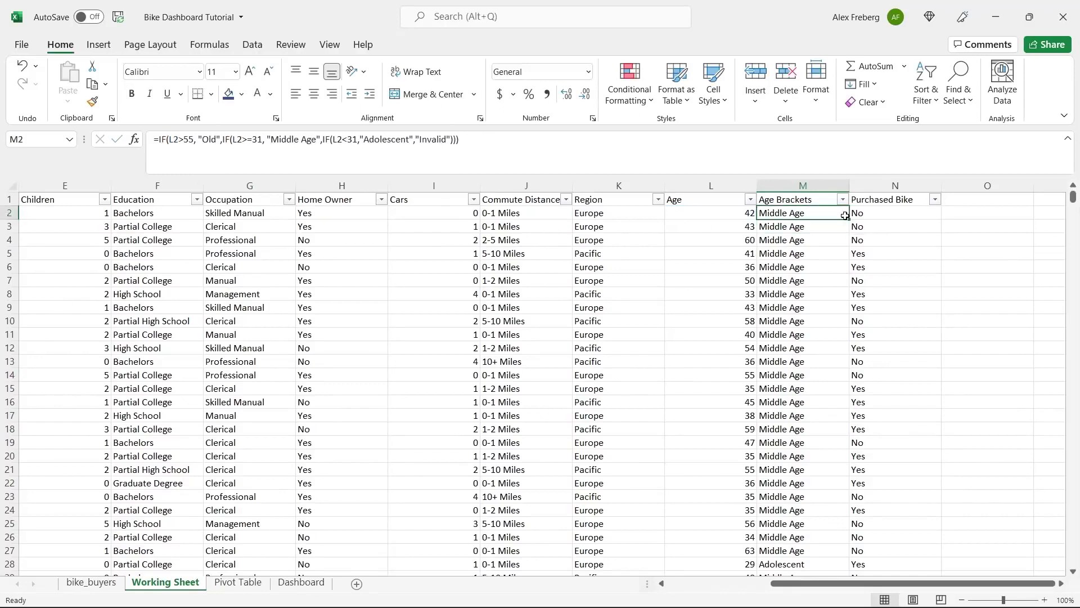
{"action": "double_click", "coordinate": [849, 218]}
{"action": "left_click", "coordinate": [799, 239]}
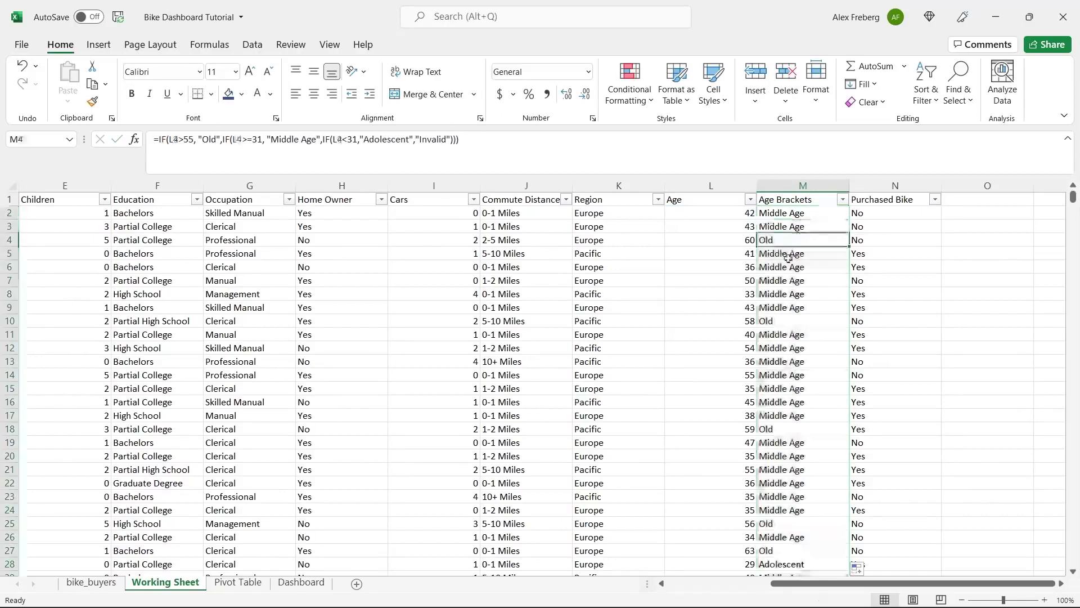
{"action": "left_click", "coordinate": [778, 320]}
{"action": "left_click", "coordinate": [784, 429]}
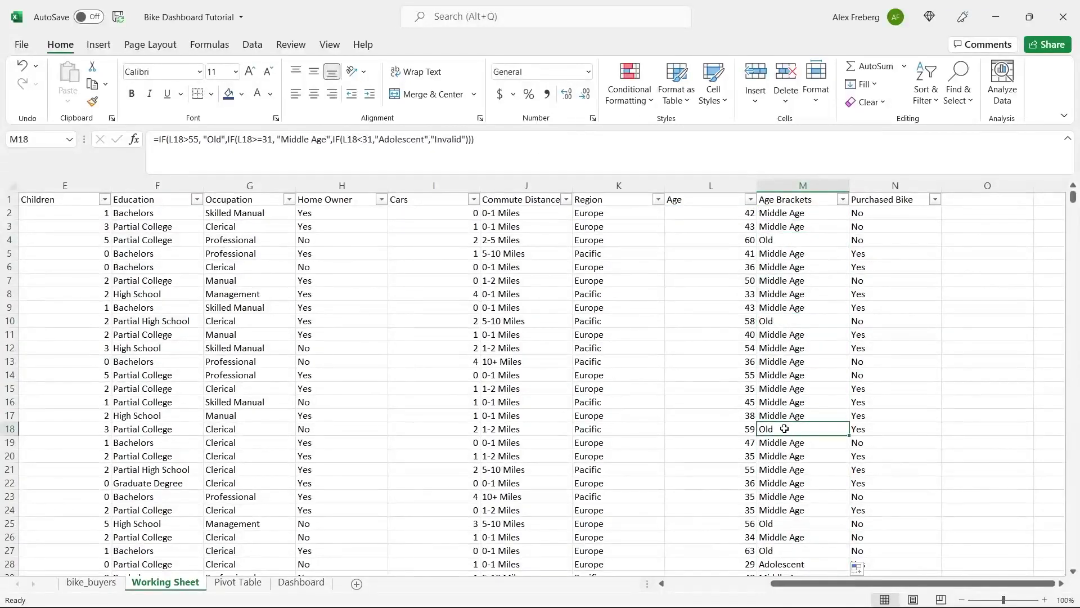
{"action": "double_click", "coordinate": [193, 139]}
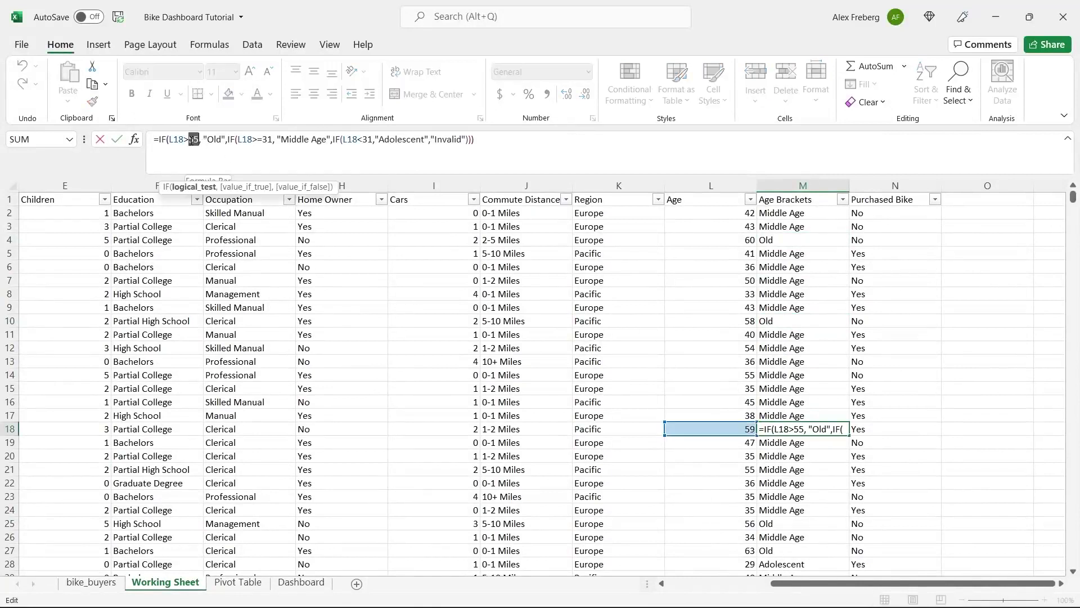
{"action": "type", "text": "54"}
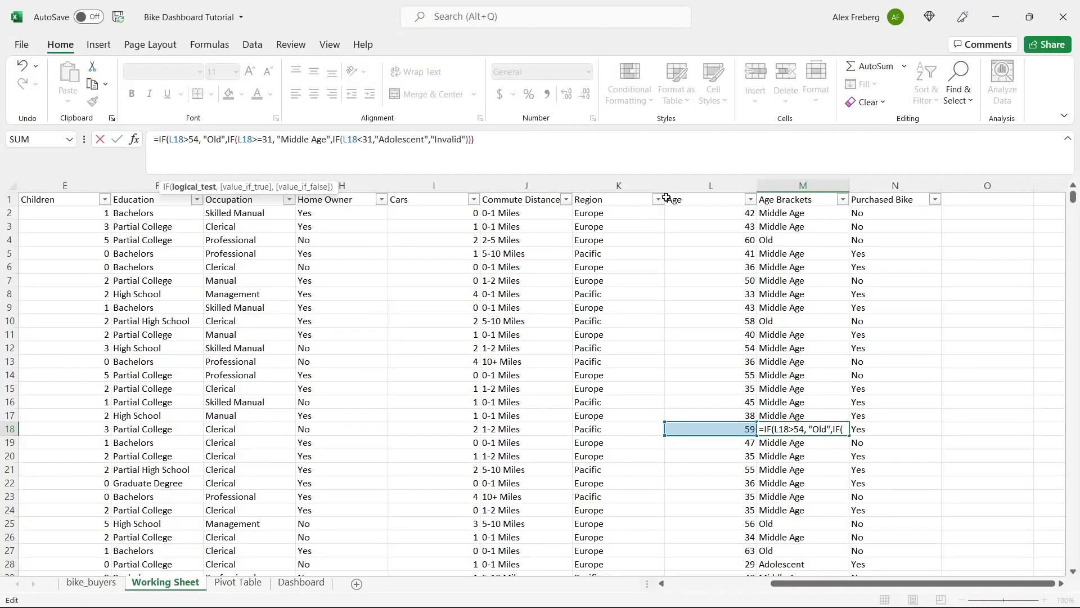
{"action": "key", "text": "BackSpace"}
{"action": "key", "text": "BackSpace"}
{"action": "left_click", "coordinate": [805, 267]}
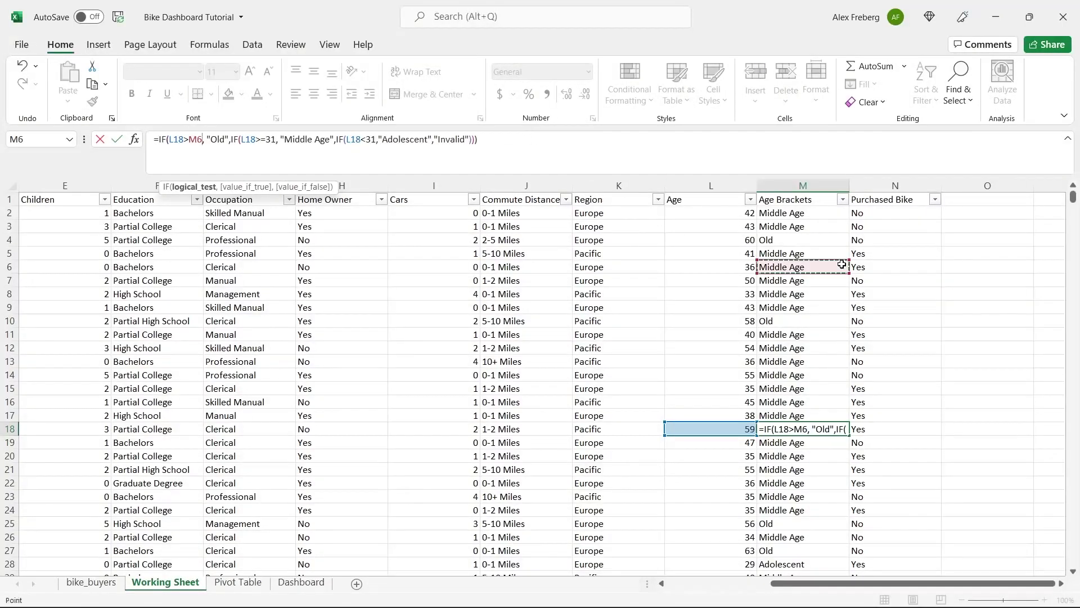
{"action": "key", "text": "Escape"}
- Change the outer IF's logical test in M2 to L2>54 and commit the formula
{"action": "left_click", "coordinate": [806, 213]}
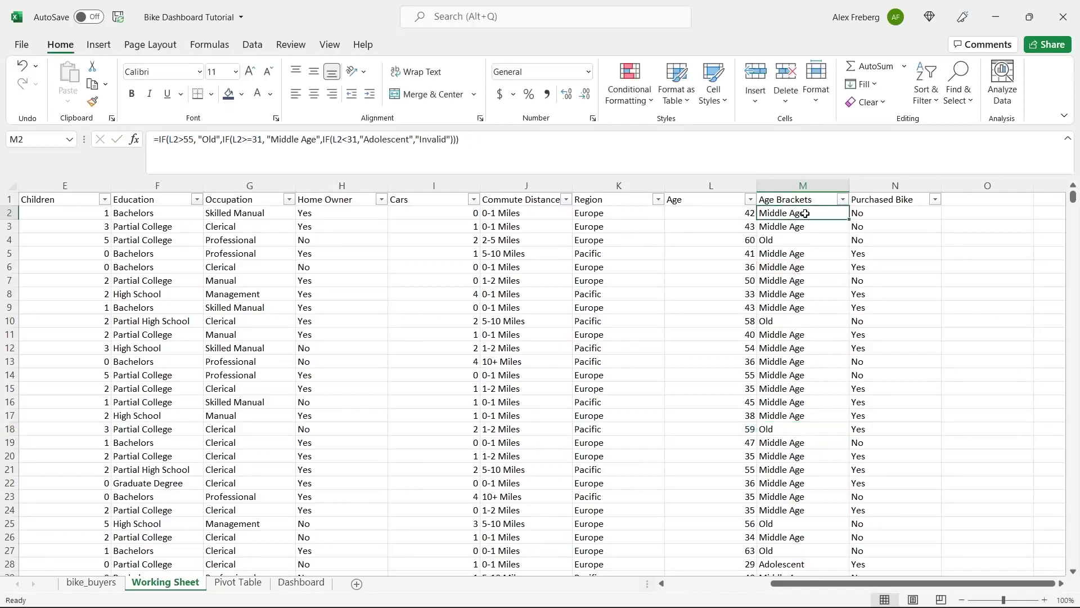
{"action": "left_click", "coordinate": [193, 139]}
{"action": "key", "text": "BackSpace"}
{"action": "type", "text": "4"}
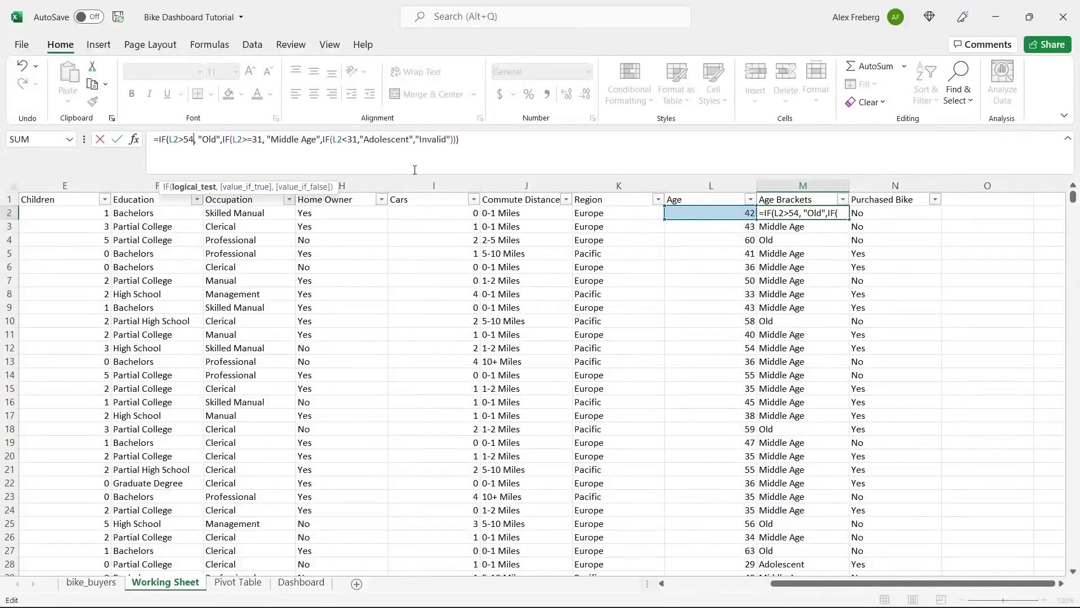
{"action": "left_click", "coordinate": [469, 142]}
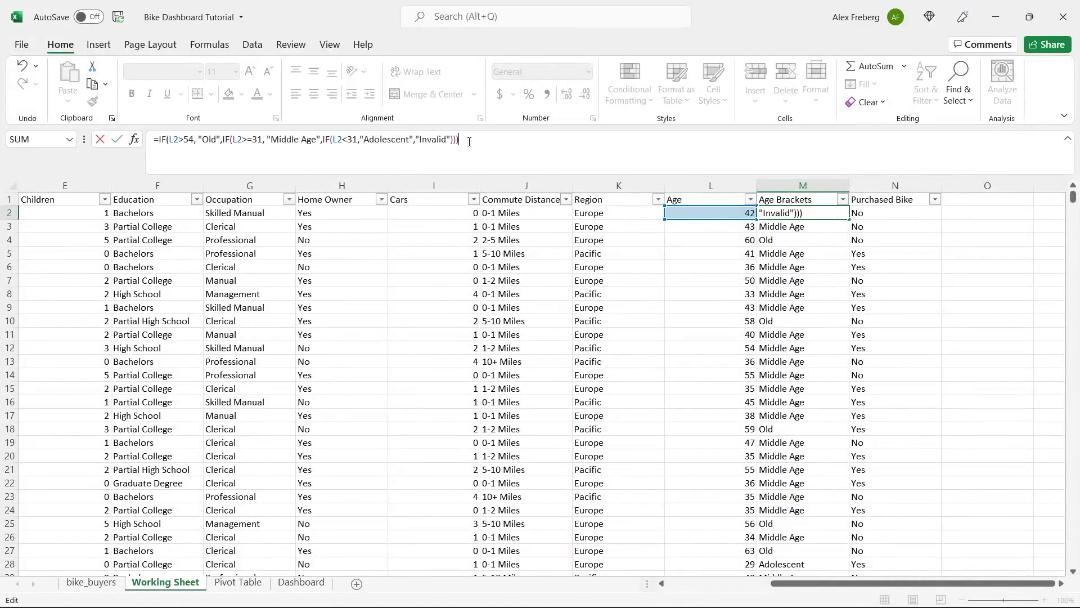
{"action": "key", "text": "ctrl+Return"}
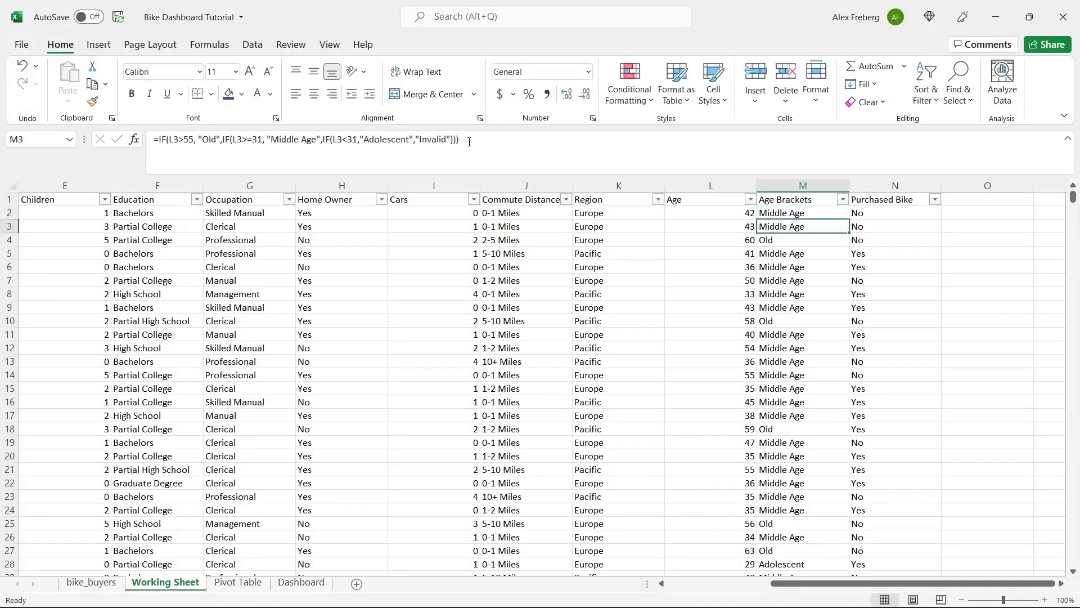
- Fill the revised M2 formula down the Age Brackets column and check the column's filter values without filtering
{"action": "double_click", "coordinate": [846, 213]}
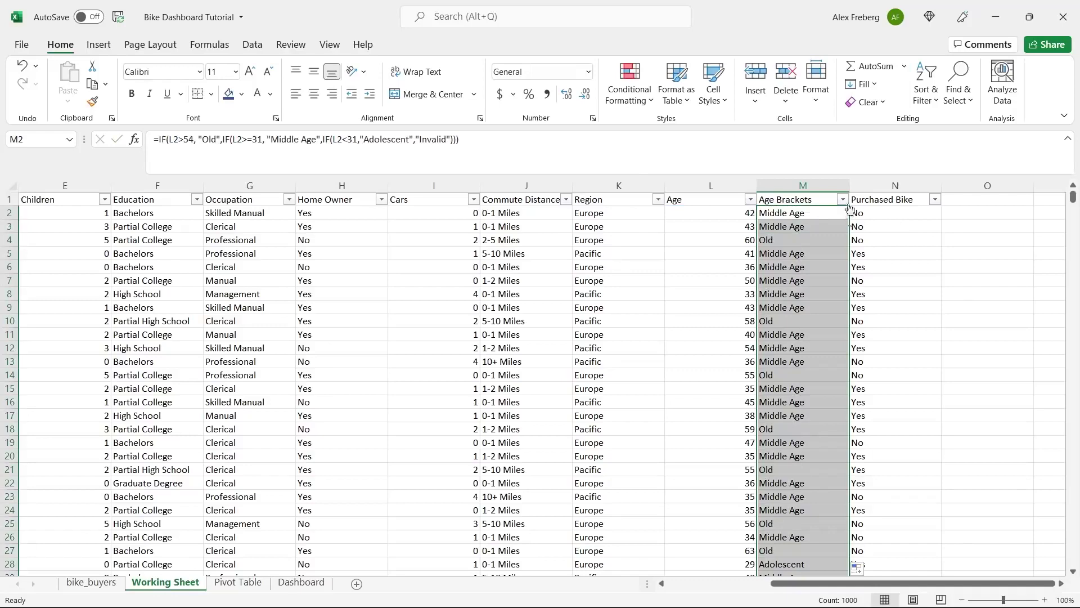
{"action": "left_click", "coordinate": [843, 200]}
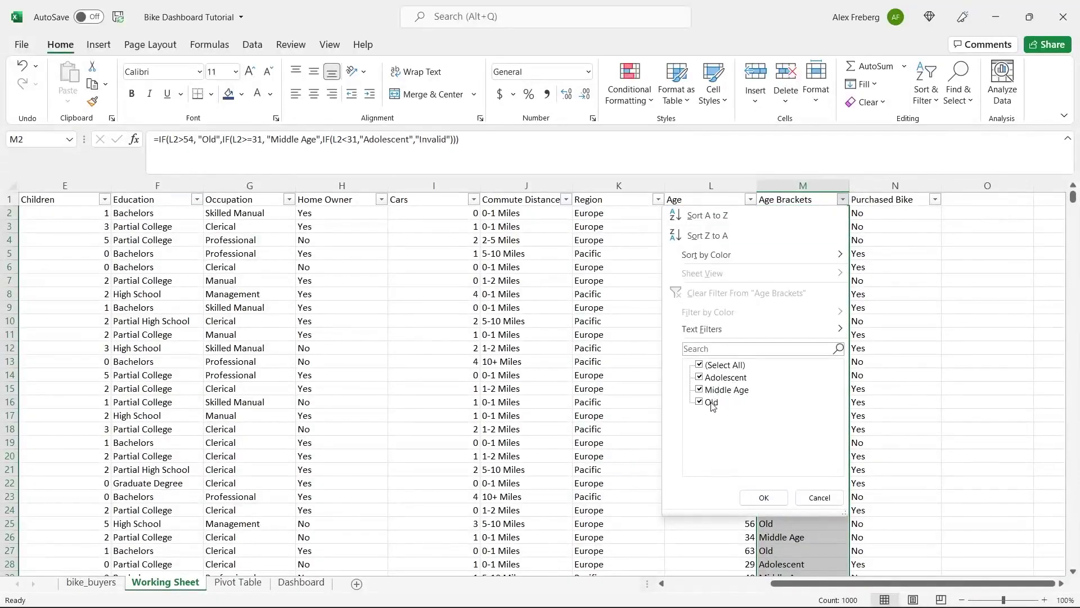
{"action": "left_click", "coordinate": [814, 499]}
{"action": "left_click", "coordinate": [800, 389]}
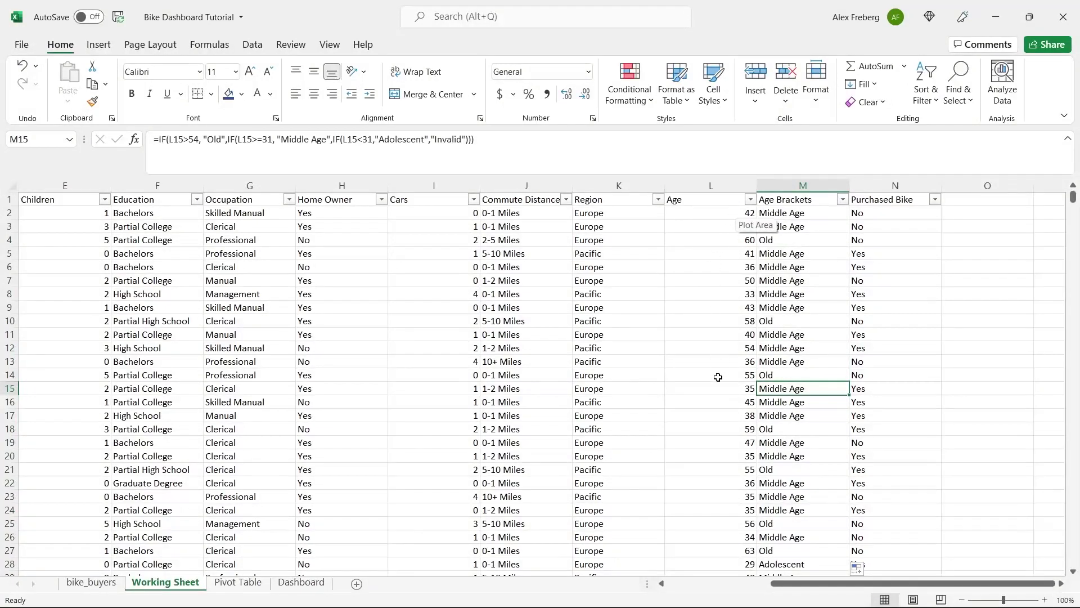
- Check the filter values of the Purchased Bike column and close the list without changes
{"action": "left_click", "coordinate": [817, 199]}
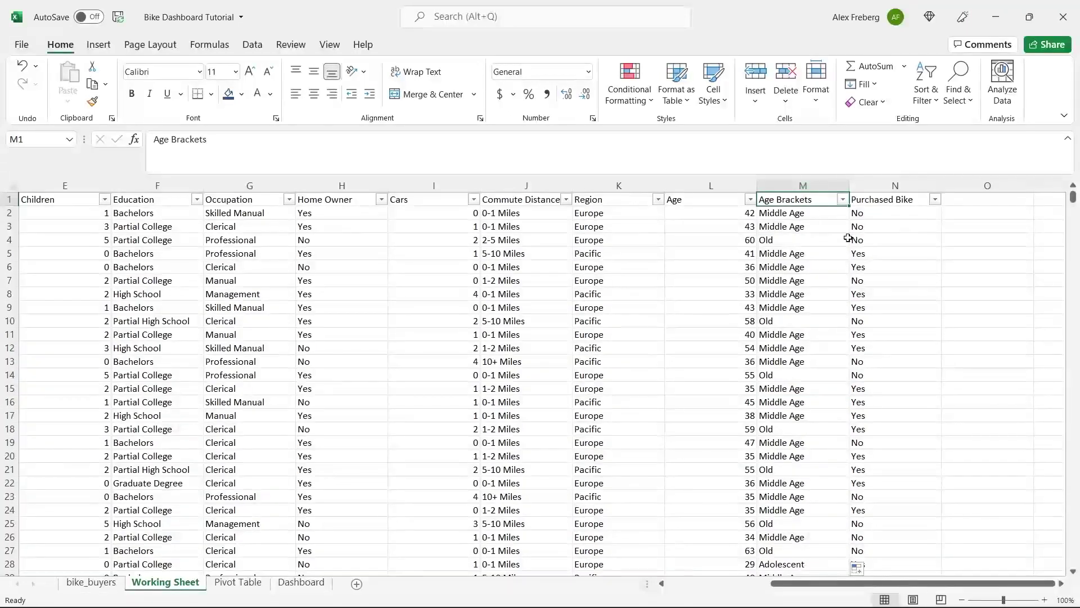
{"action": "left_click", "coordinate": [936, 200]}
{"action": "left_click", "coordinate": [1014, 381]}
- Replace the garbled header text in cell B1 with "Marital Status"
{"action": "left_click_drag", "start_coordinate": [885, 588], "coordinate": [770, 591]}
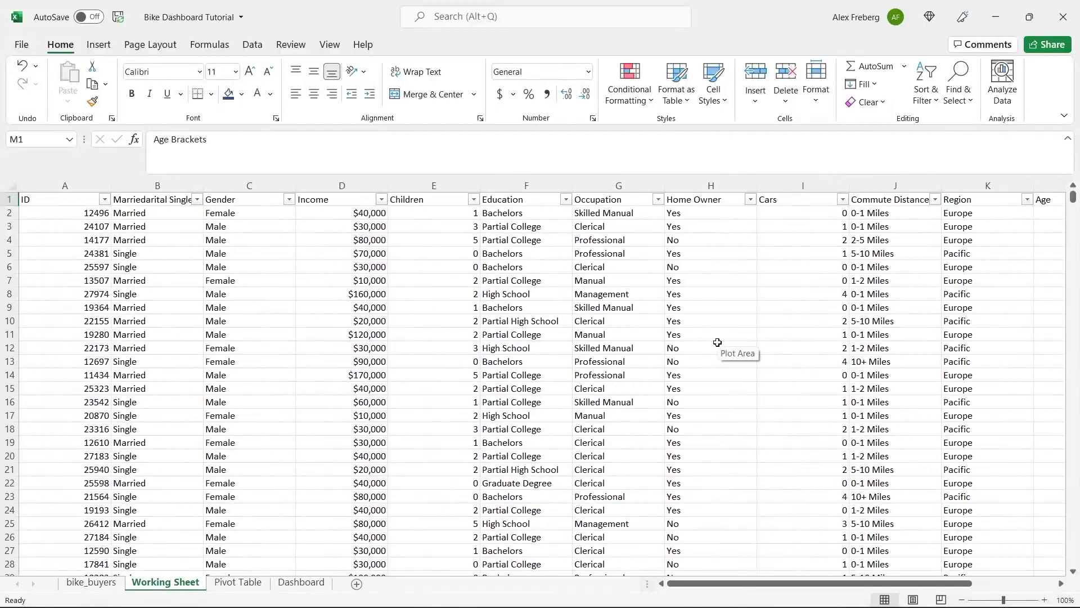
{"action": "left_click", "coordinate": [167, 200]}
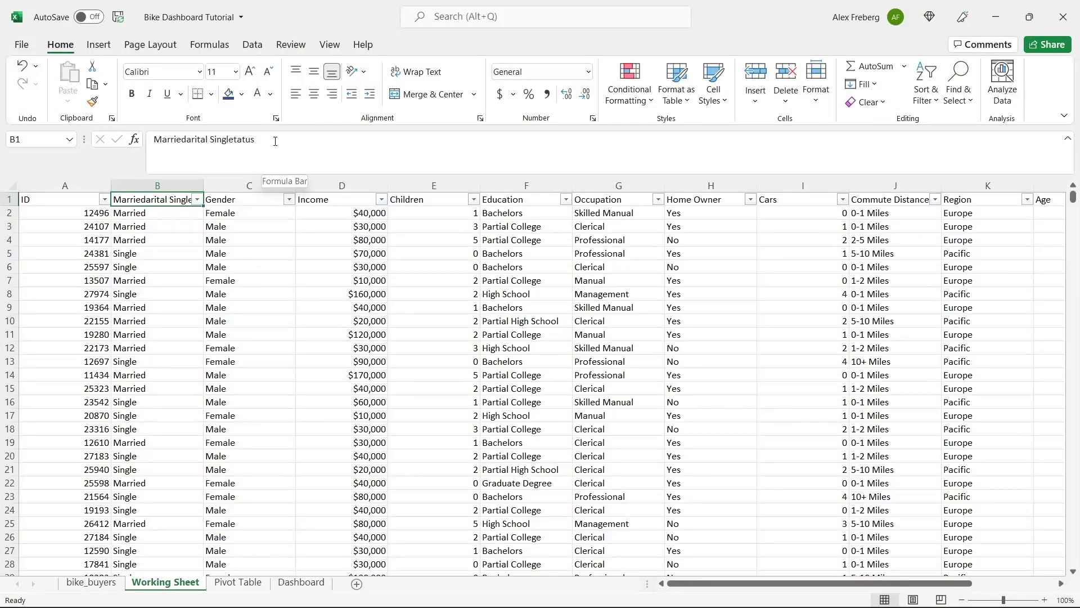
{"action": "left_click", "coordinate": [275, 142]}
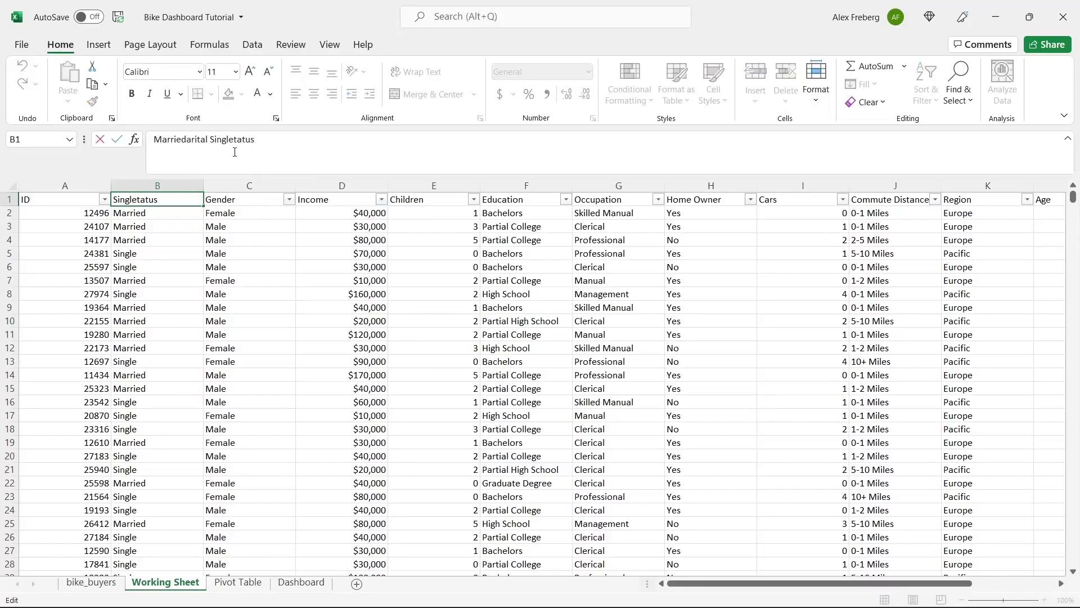
{"action": "double_click", "coordinate": [164, 139]}
{"action": "double_click", "coordinate": [231, 139]}
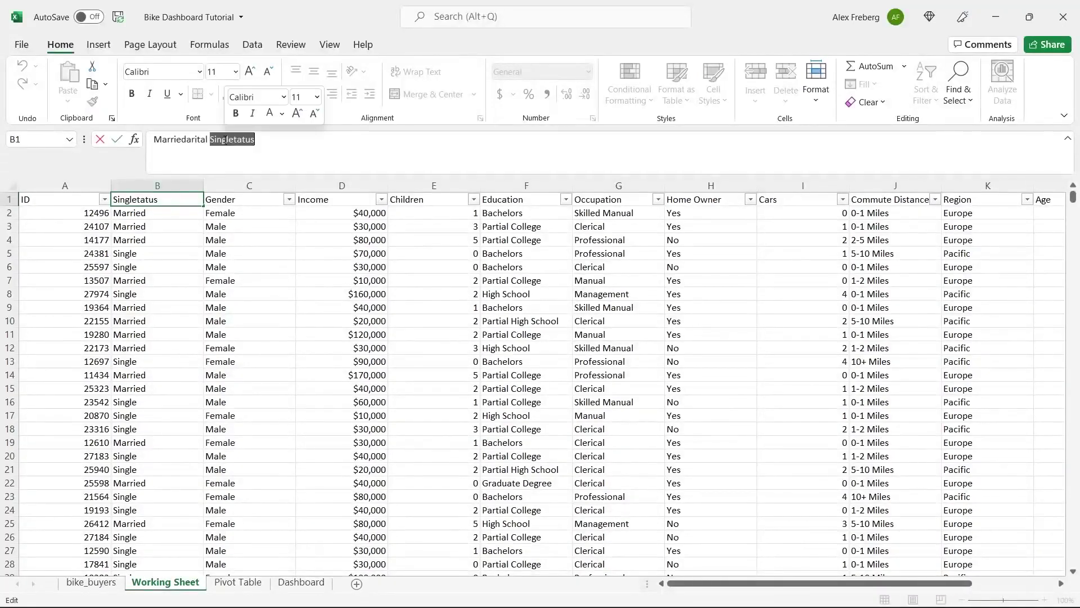
{"action": "left_click", "coordinate": [273, 144]}
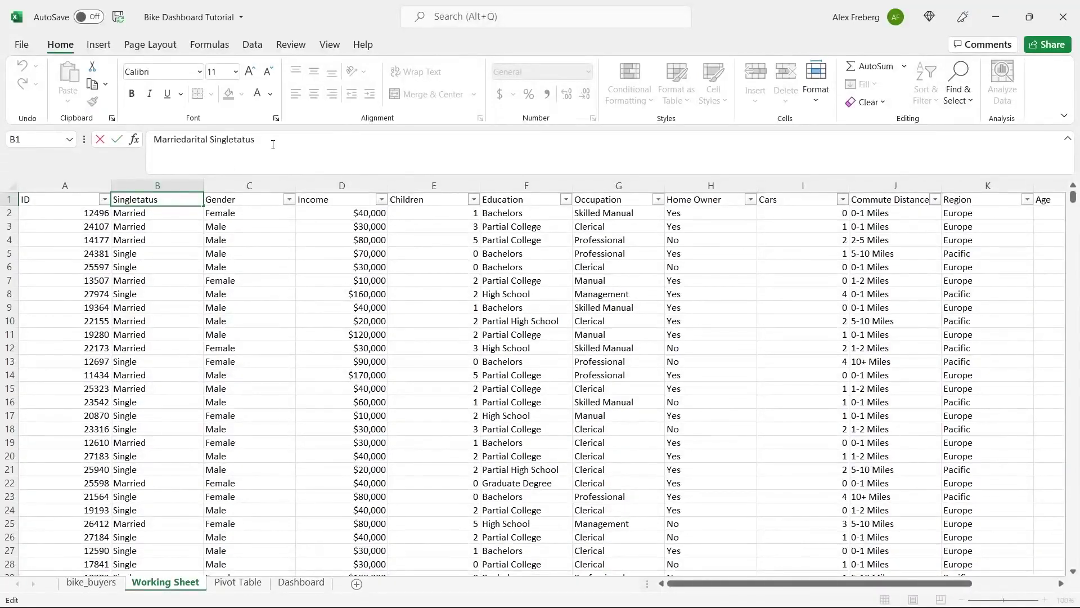
{"action": "double_click", "coordinate": [187, 139]}
{"action": "left_click_drag", "start_coordinate": [214, 139], "coordinate": [206, 139]}
{"action": "triple_click", "coordinate": [268, 141]}
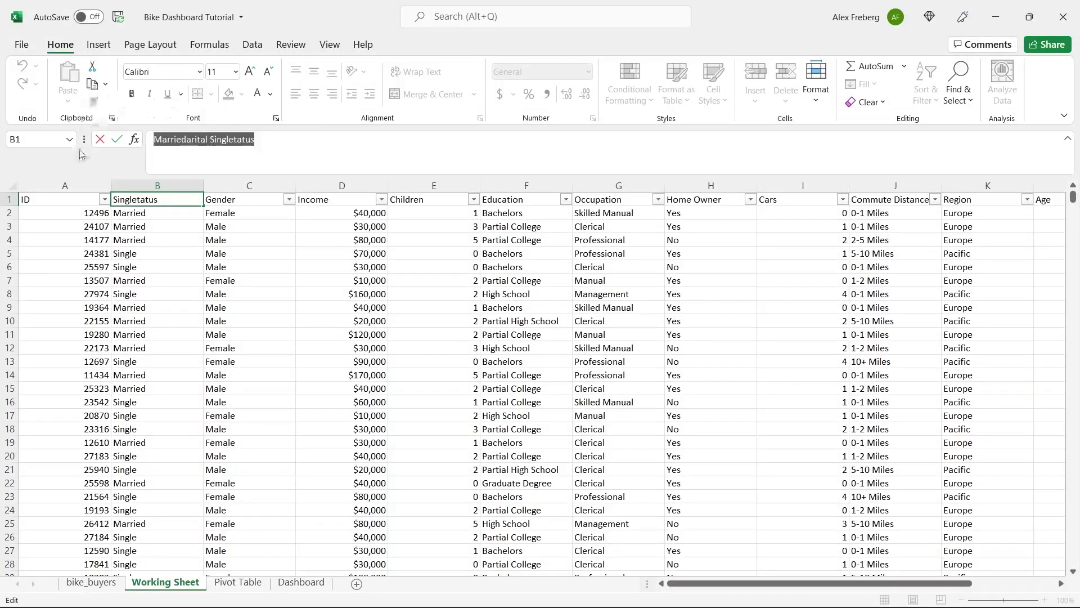
{"action": "type", "text": "Marital Status"}
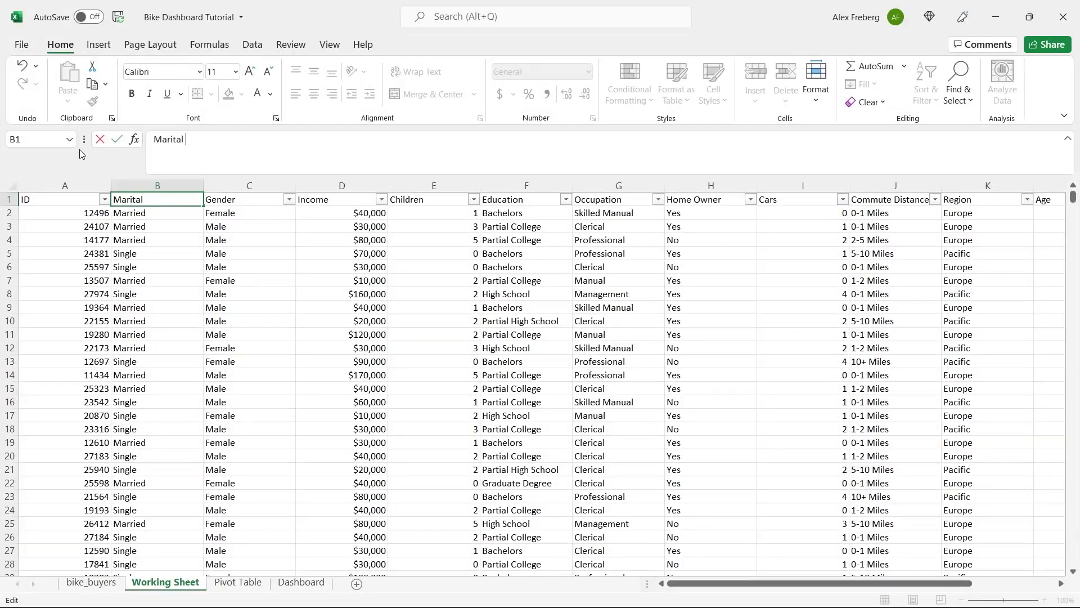
{"action": "left_click", "coordinate": [144, 224]}
- View the original data on the bike_buyers sheet for comparison and return to Working Sheet
{"action": "left_click", "coordinate": [386, 280]}
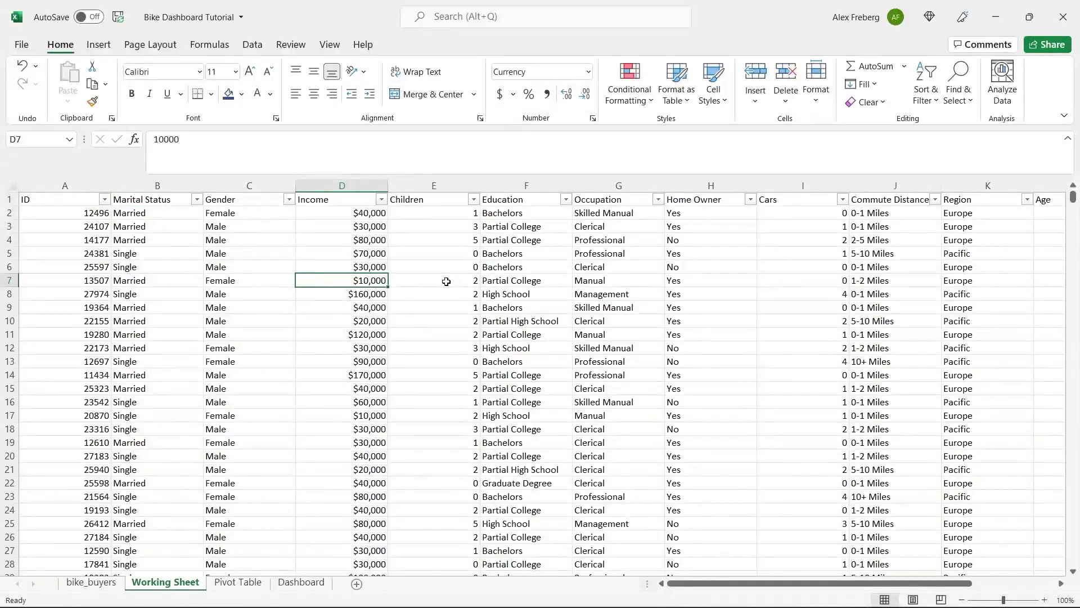
{"action": "left_click", "coordinate": [446, 282]}
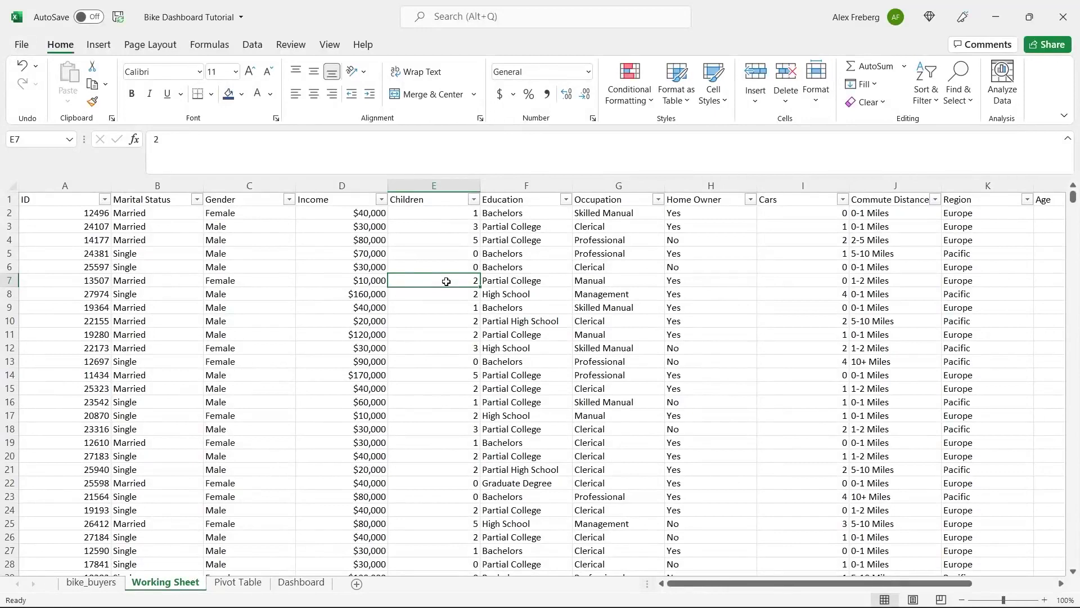
{"action": "left_click", "coordinate": [91, 582]}
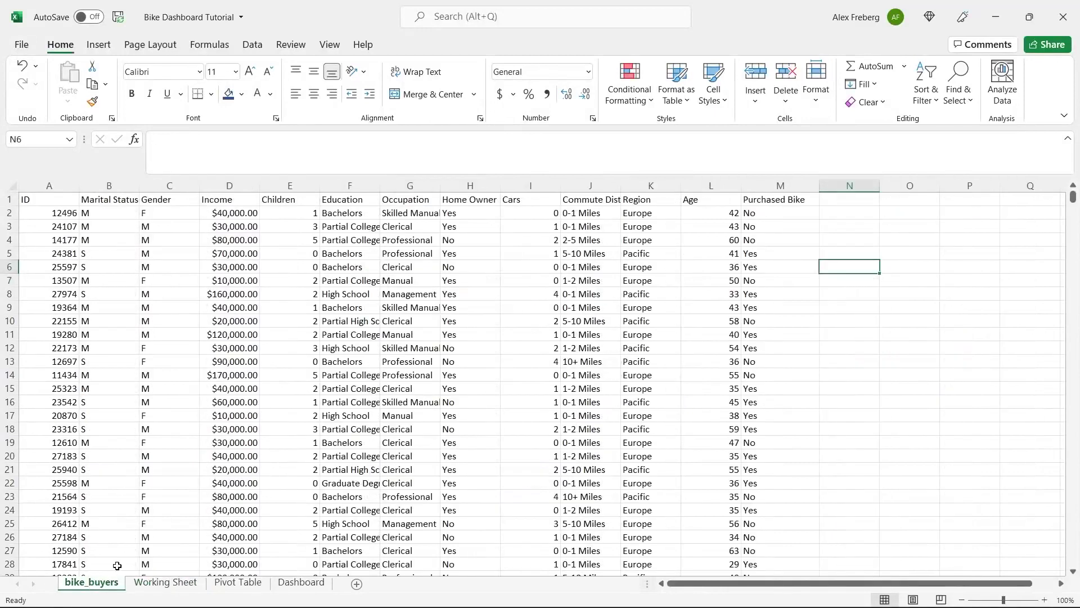
{"action": "left_click", "coordinate": [155, 583]}
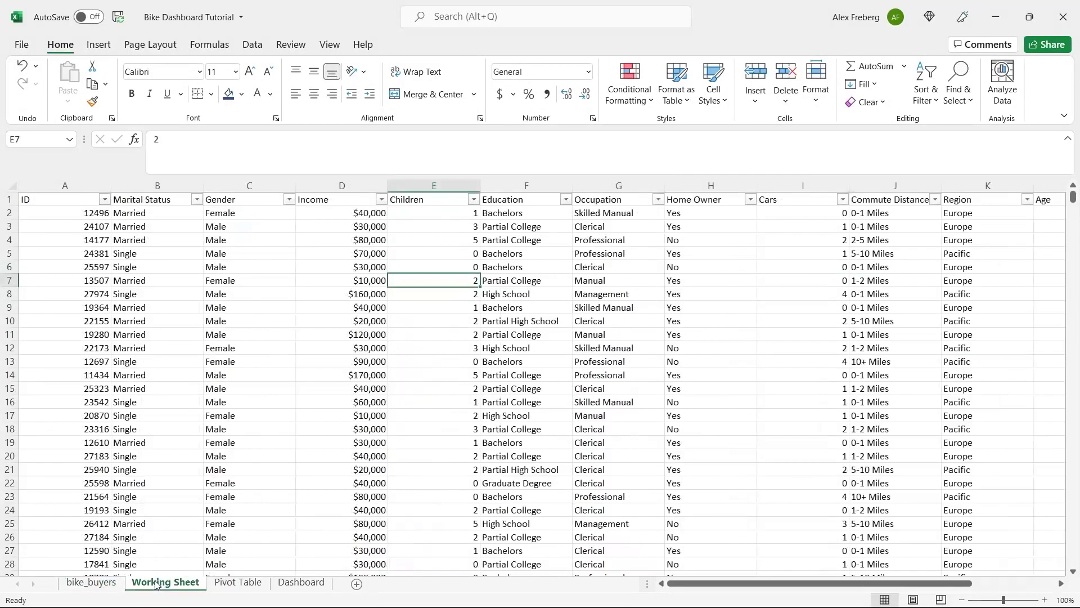
- Switch to the Pivot Table sheet and clear the contents of cell A1
{"action": "left_click", "coordinate": [241, 583]}
{"action": "left_click", "coordinate": [66, 224]}
{"action": "left_click", "coordinate": [52, 190]}
{"action": "left_click", "coordinate": [45, 198]}
{"action": "key", "text": "Delete"}
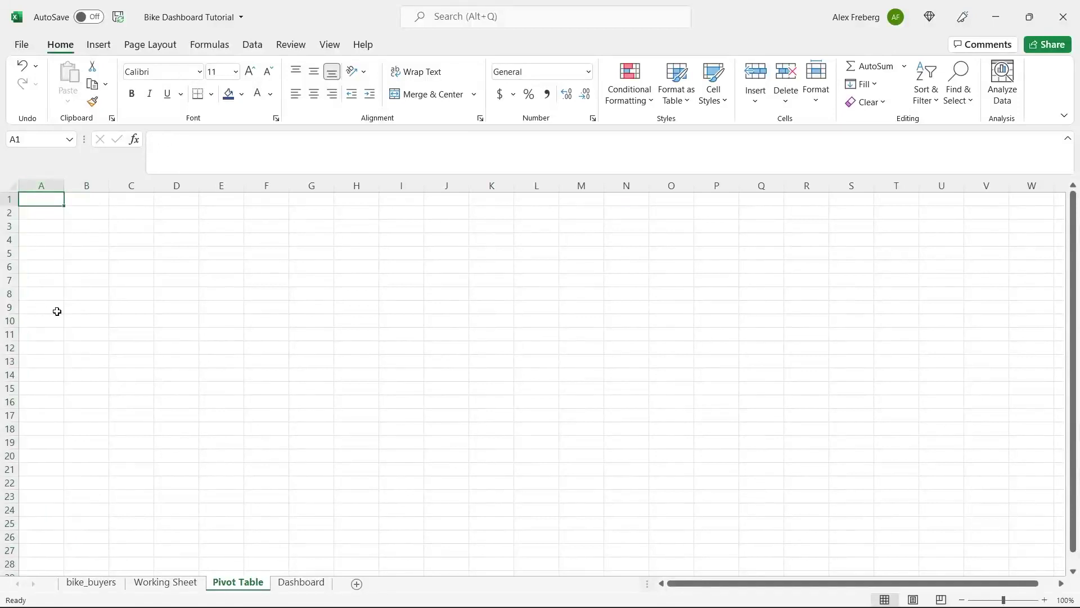
- Create a PivotTable in cell A3 of the Pivot Table sheet from the range 'Working Sheet'!$A$1:$N$1001
{"action": "left_click", "coordinate": [47, 227]}
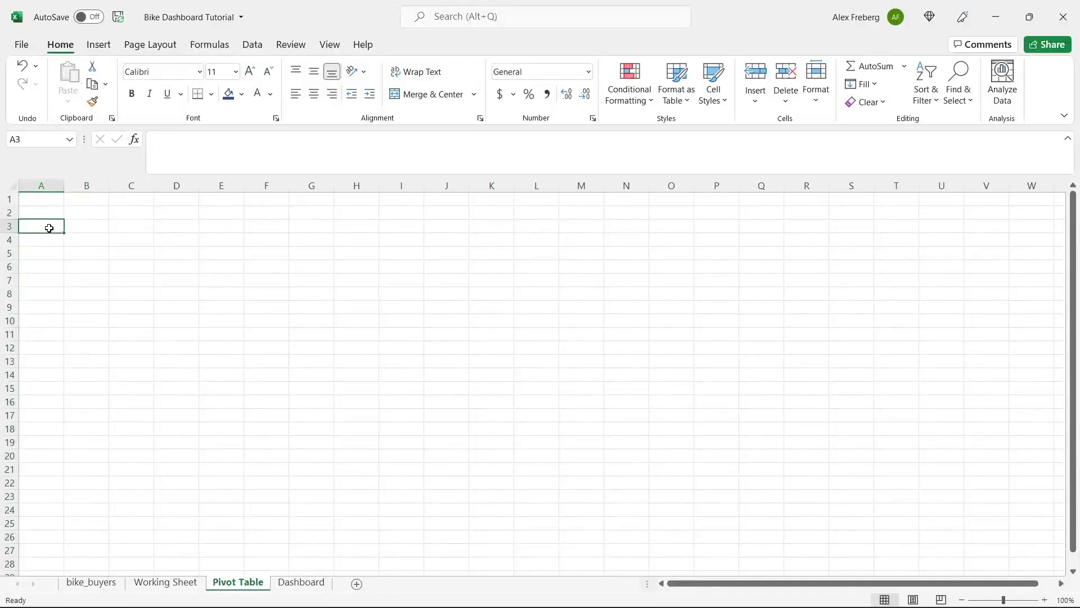
{"action": "left_click", "coordinate": [99, 44]}
{"action": "left_click", "coordinate": [43, 72]}
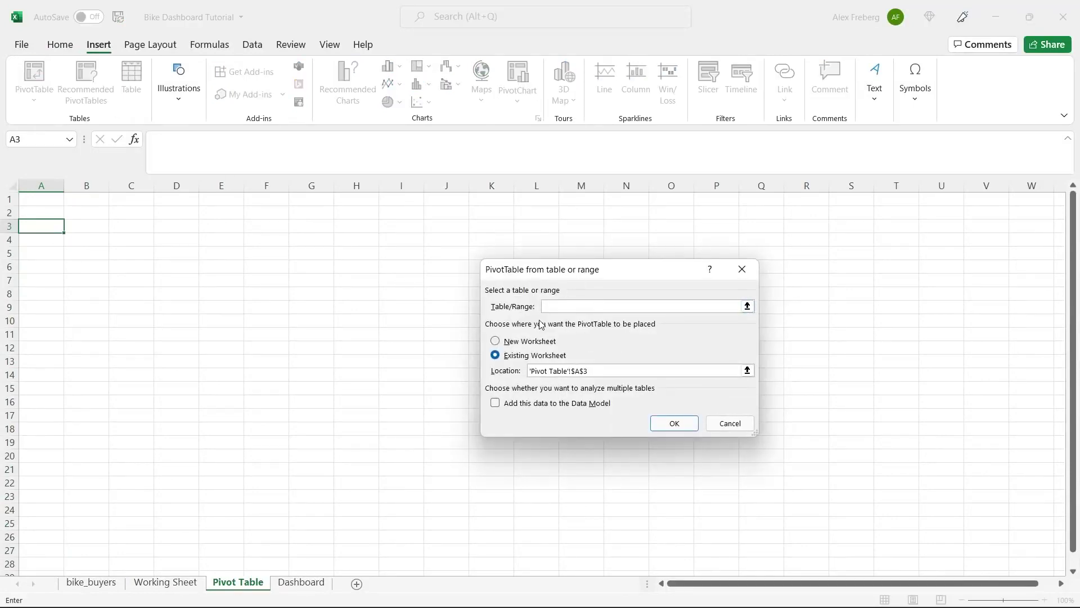
{"action": "left_click", "coordinate": [180, 583]}
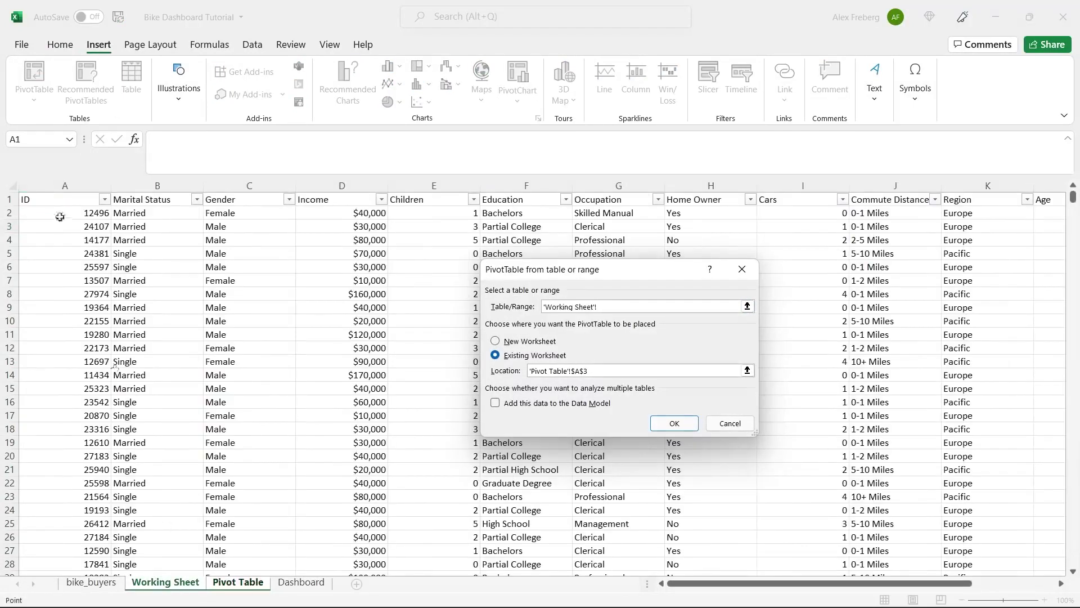
{"action": "left_click", "coordinate": [37, 202]}
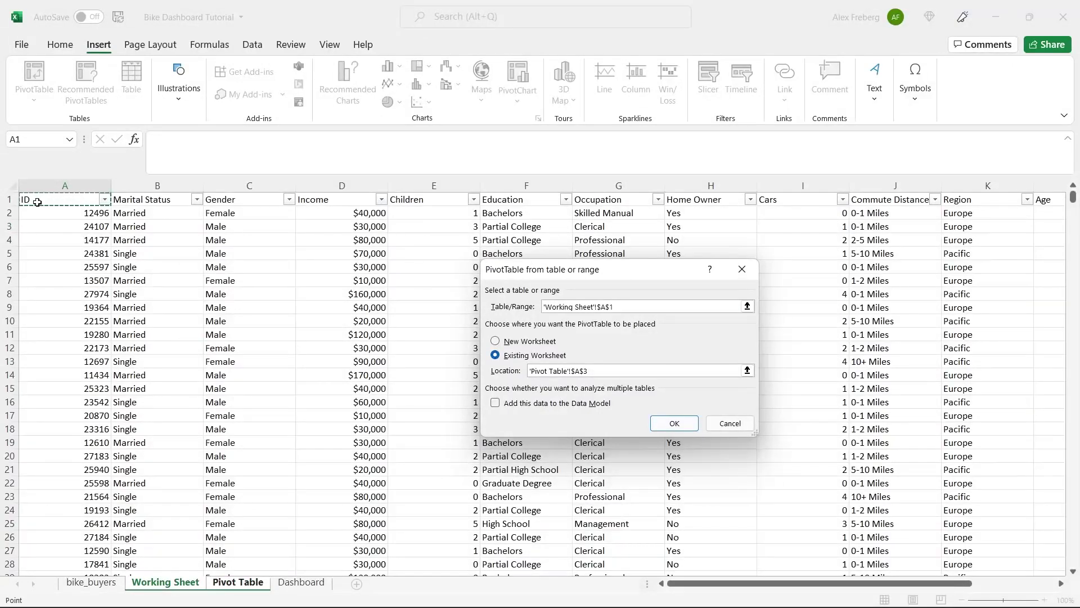
{"action": "key", "text": "ctrl+shift+End"}
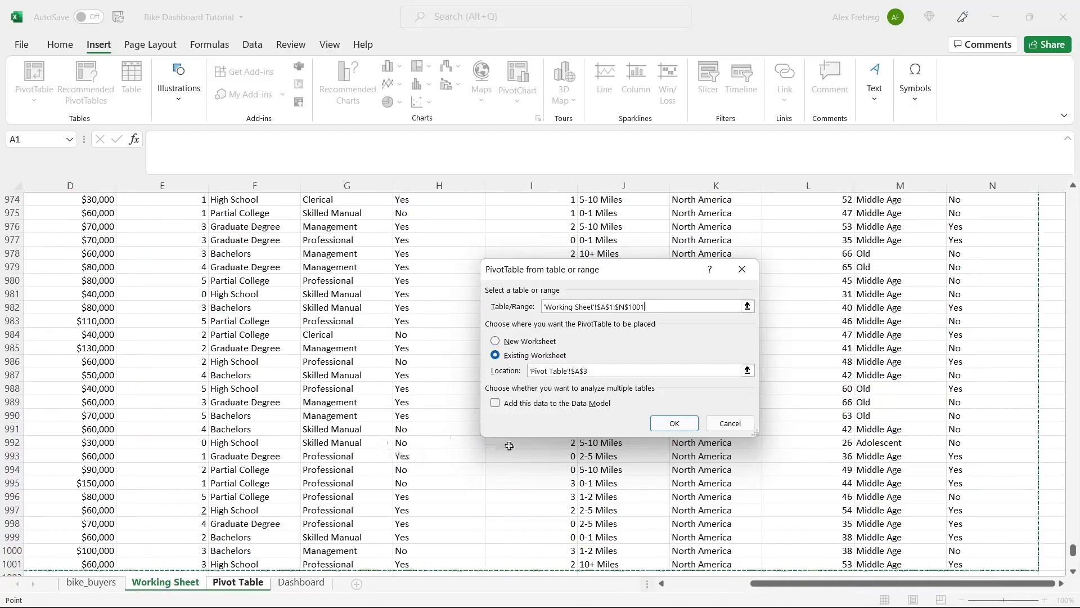
{"action": "left_click", "coordinate": [674, 422]}
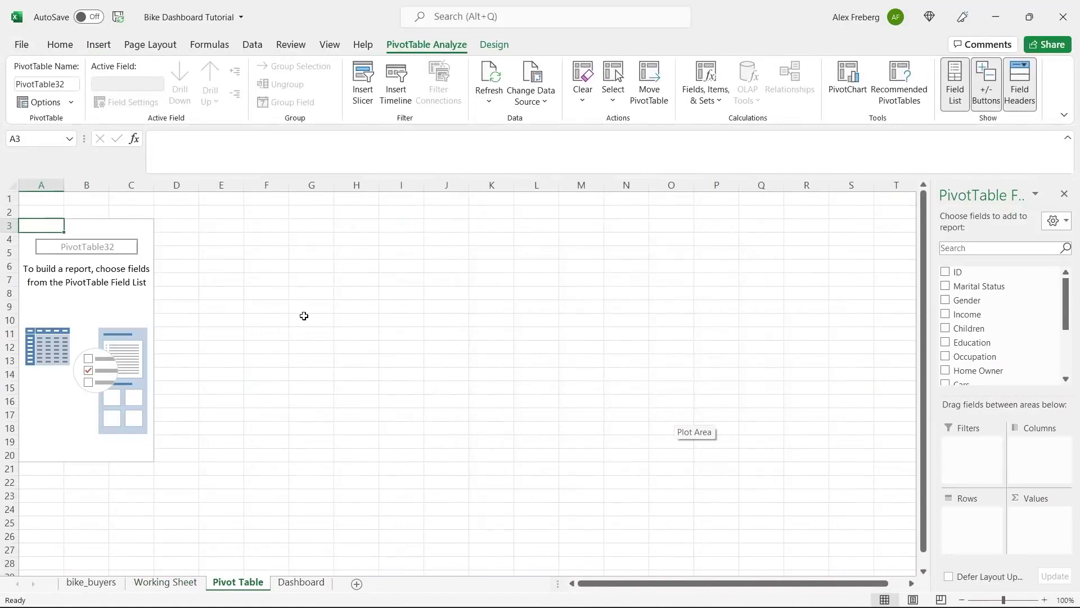
- Widen the field list slightly, and add Income as the PivotTable's value field and Gender as its row field
{"action": "left_click_drag", "start_coordinate": [932, 209], "coordinate": [826, 222]}
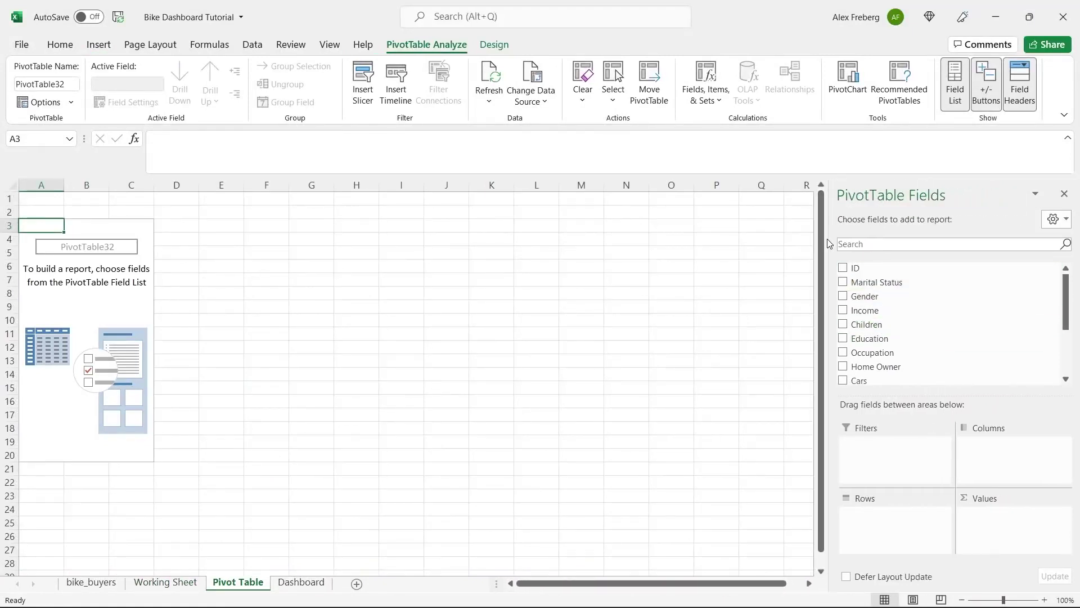
{"action": "left_click_drag", "start_coordinate": [828, 231], "coordinate": [910, 229]}
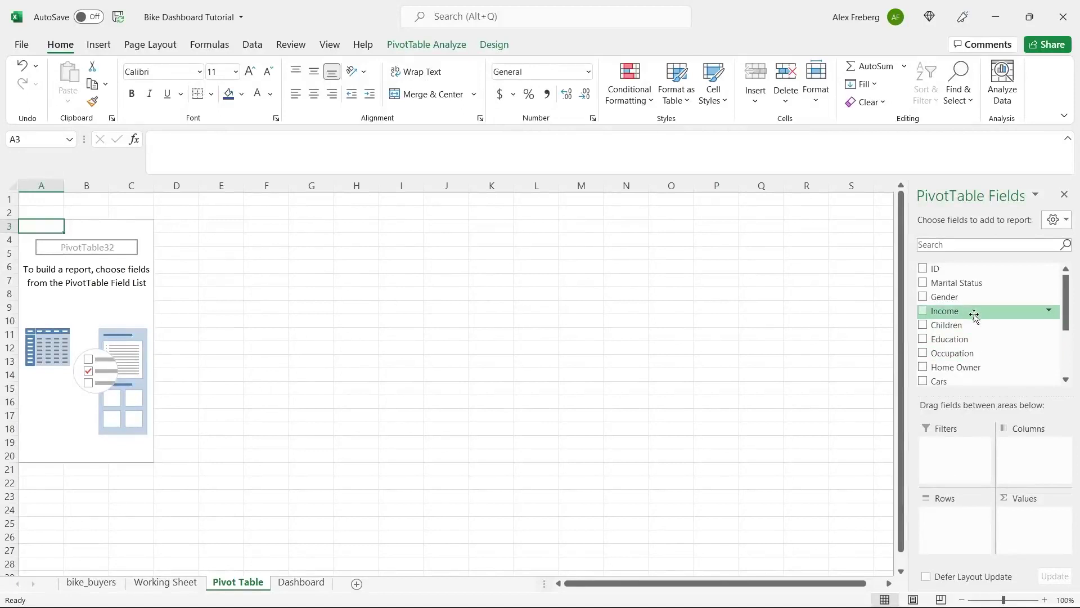
{"action": "left_click_drag", "start_coordinate": [972, 312], "coordinate": [1029, 521]}
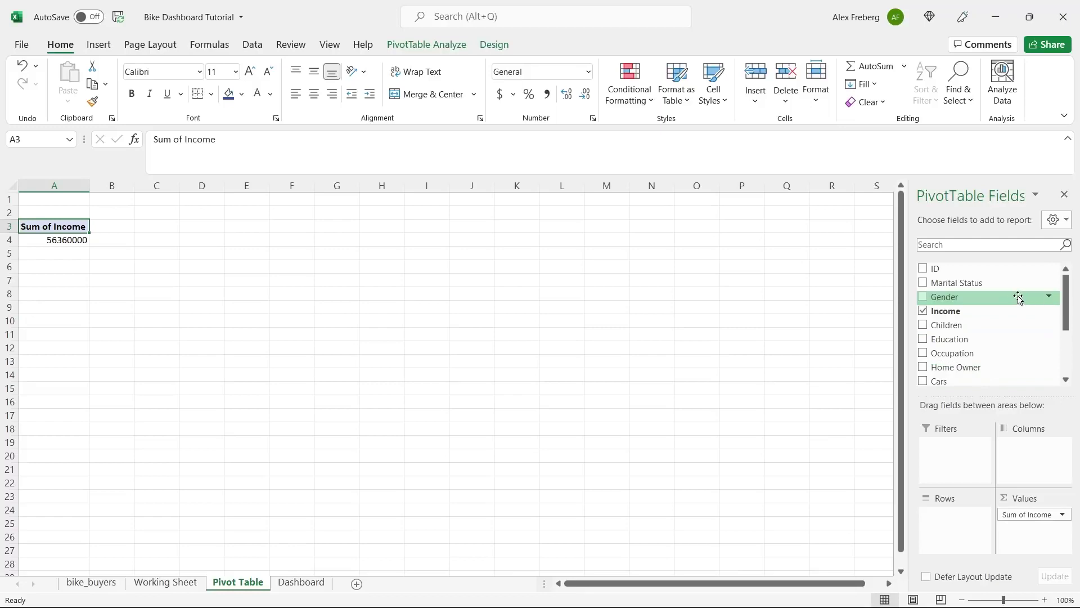
{"action": "left_click_drag", "start_coordinate": [1008, 303], "coordinate": [956, 515]}
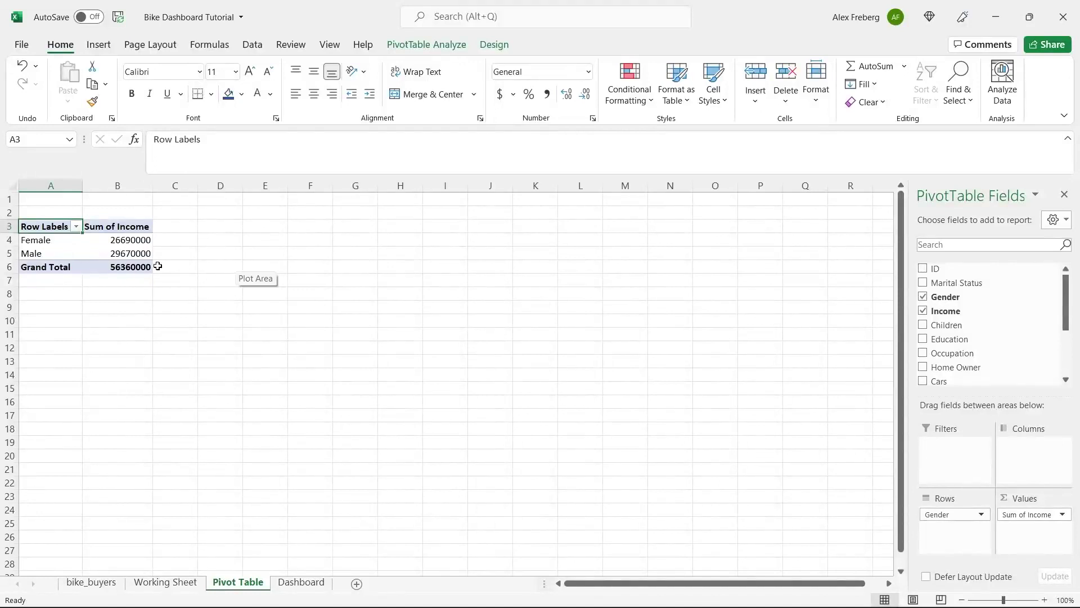
- Summarize the Income value field by Average and add Purchased Bike as the PivotTable's column field
{"action": "left_click", "coordinate": [1061, 516]}
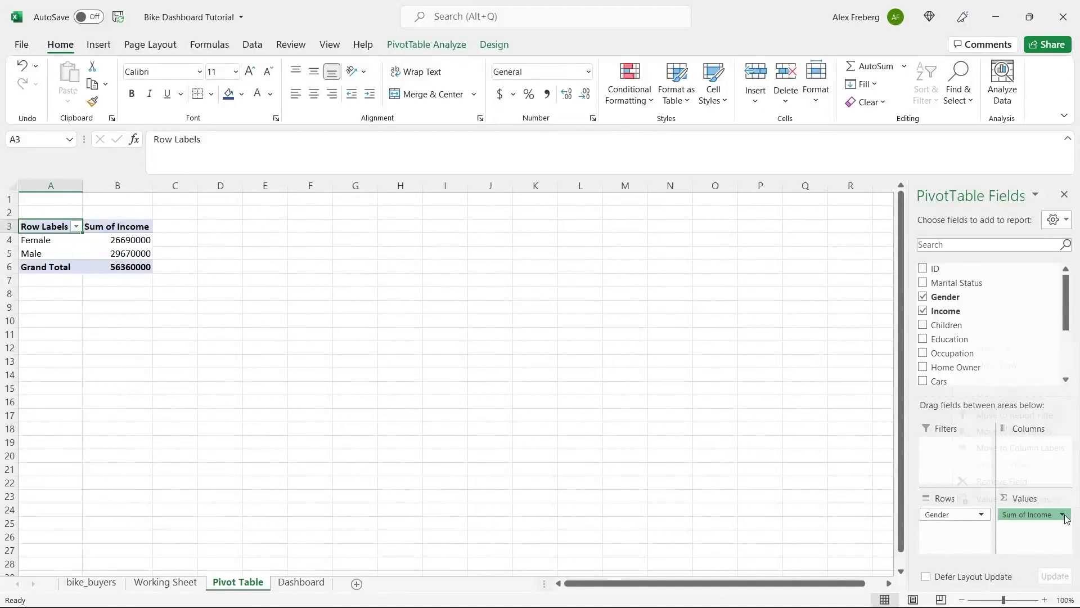
{"action": "left_click", "coordinate": [1038, 497]}
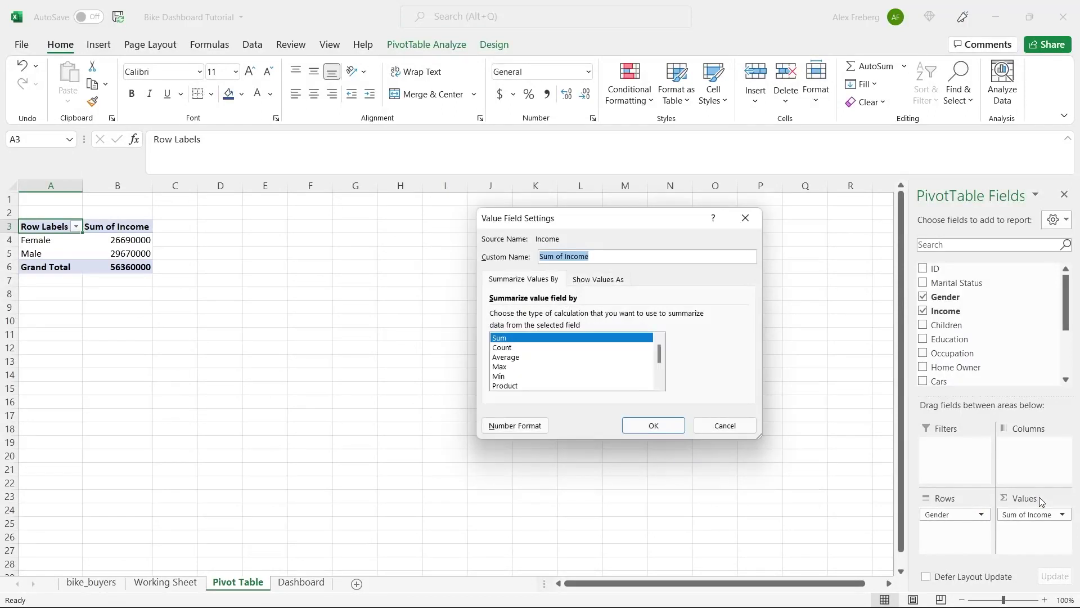
{"action": "left_click", "coordinate": [745, 218]}
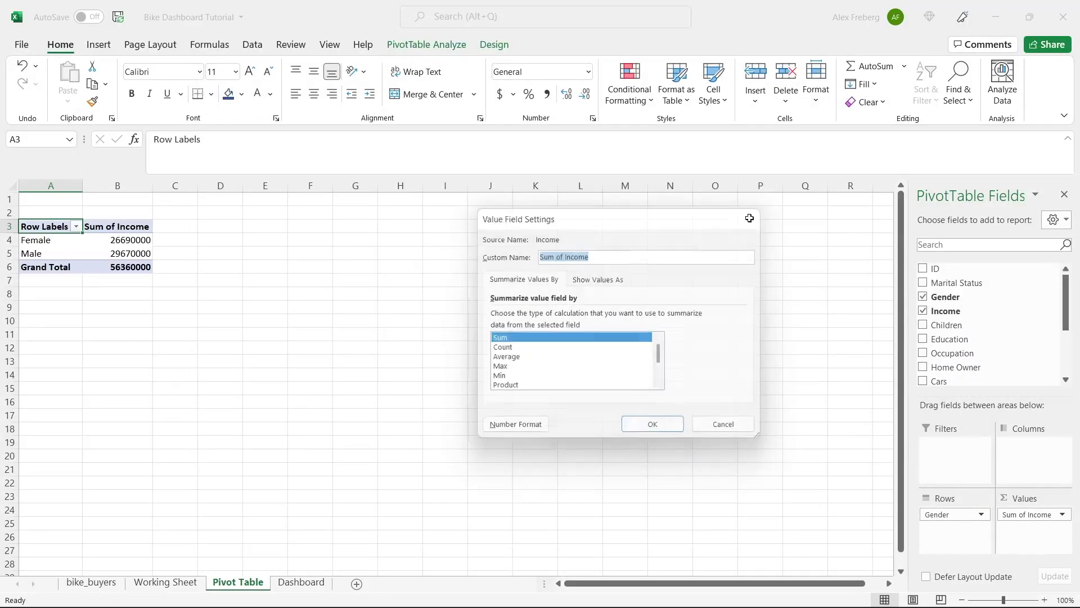
{"action": "left_click", "coordinate": [1062, 515]}
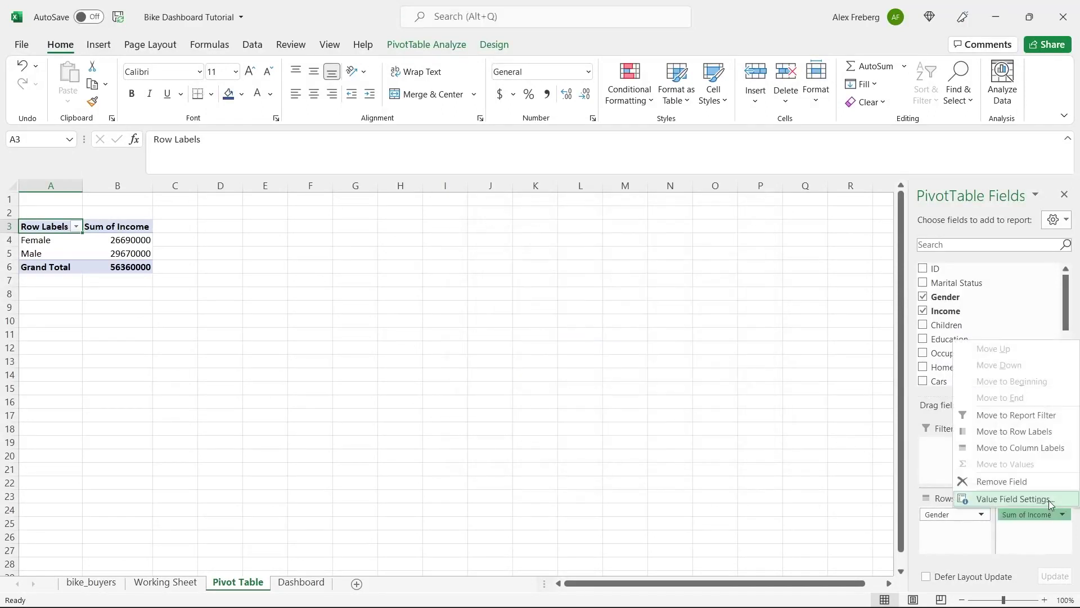
{"action": "left_click", "coordinate": [1049, 501]}
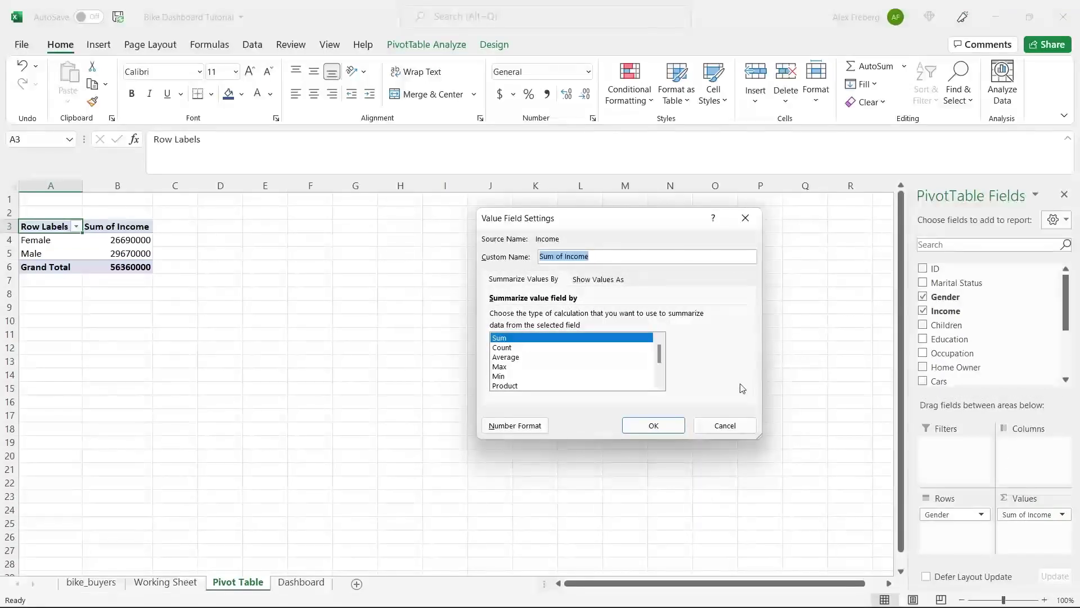
{"action": "left_click", "coordinate": [583, 357]}
{"action": "left_click", "coordinate": [638, 431]}
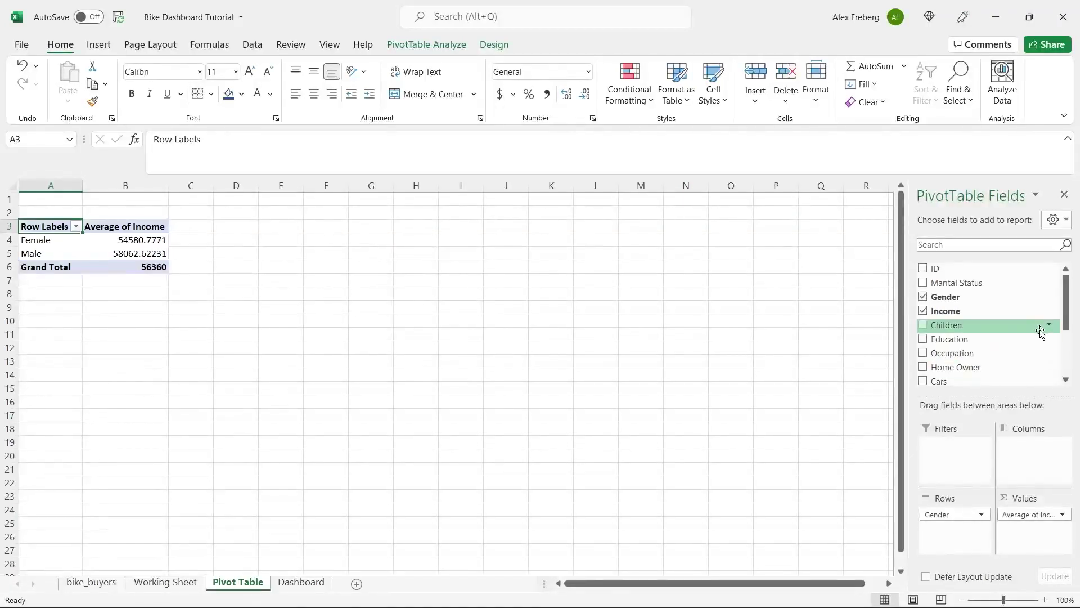
{"action": "left_click_drag", "start_coordinate": [1070, 316], "coordinate": [1072, 363]}
{"action": "left_click_drag", "start_coordinate": [980, 359], "coordinate": [1035, 456]}
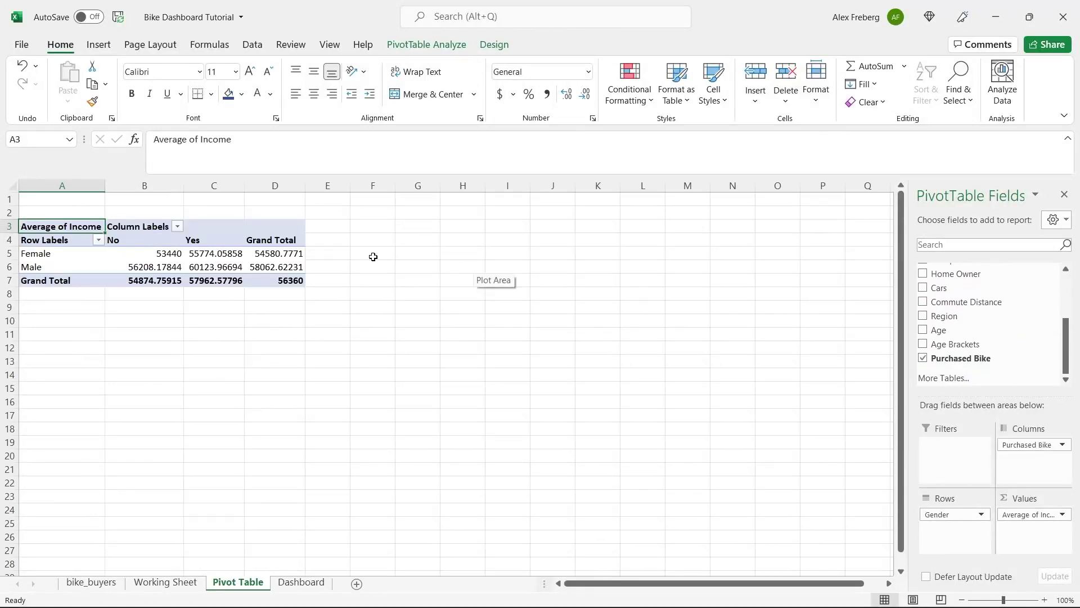
- Examine the average income values for females and males in the No and Yes columns of the PivotTable
{"action": "left_click", "coordinate": [126, 241]}
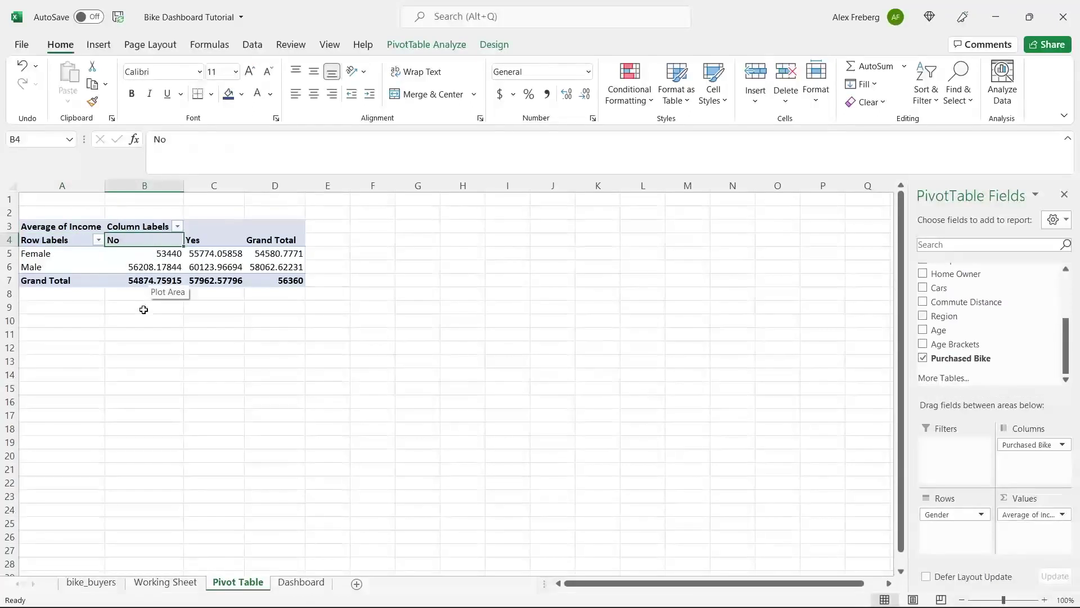
{"action": "left_click", "coordinate": [141, 255]}
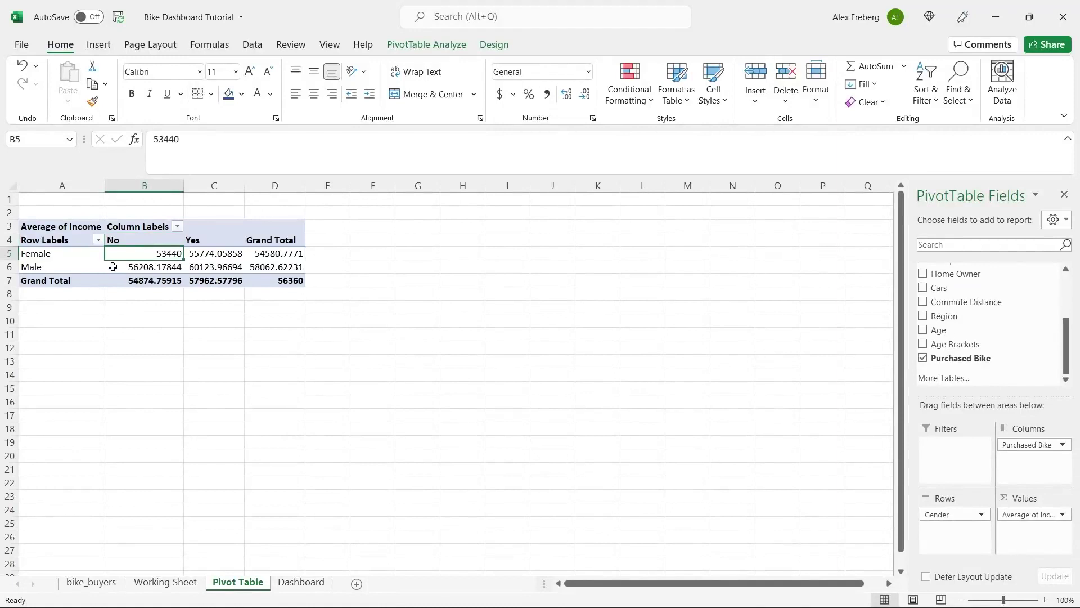
{"action": "mouse_move", "coordinate": [117, 267]}
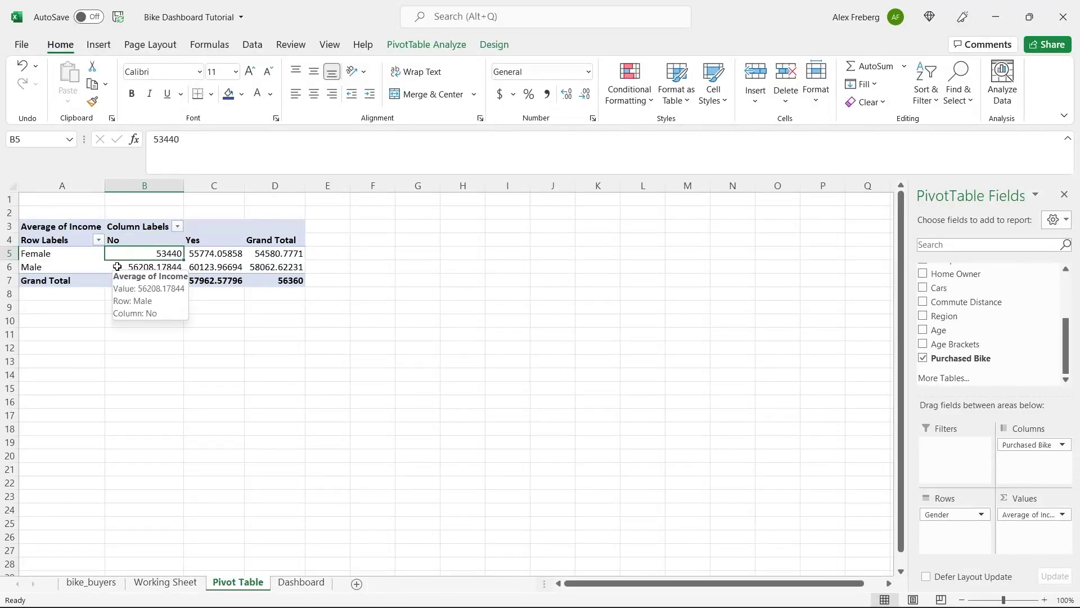
{"action": "left_click", "coordinate": [118, 266]}
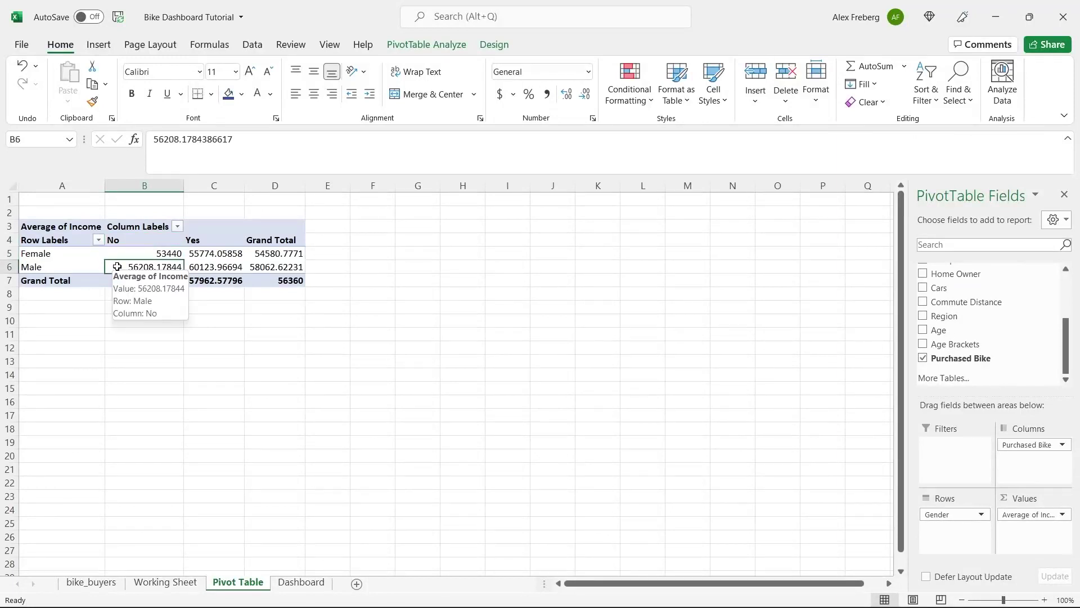
{"action": "left_click", "coordinate": [220, 239]}
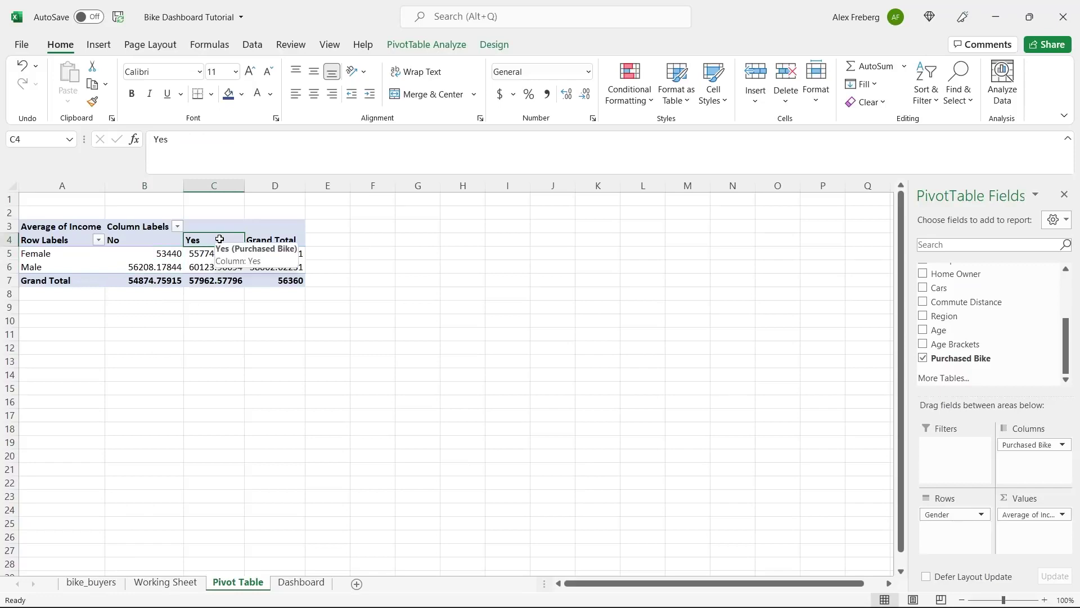
{"action": "left_click", "coordinate": [218, 253]}
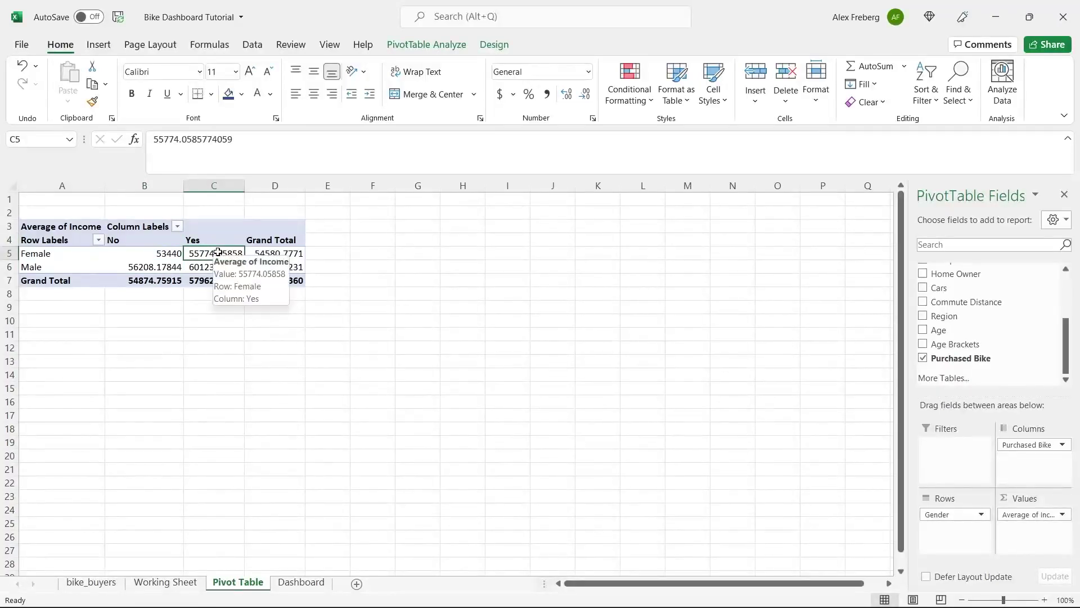
{"action": "left_click", "coordinate": [218, 267]}
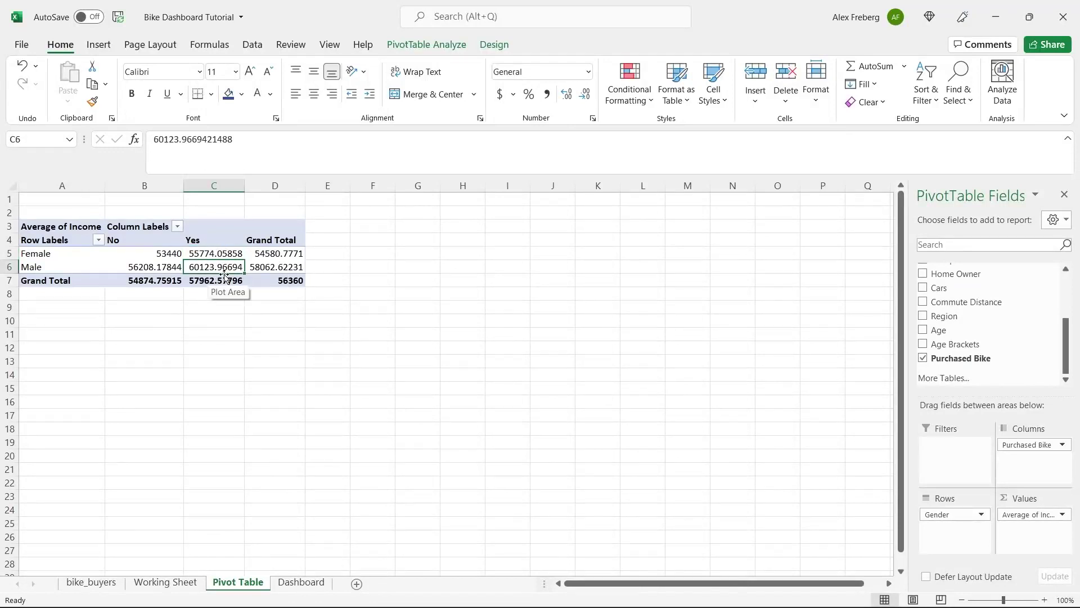
{"action": "left_click_drag", "start_coordinate": [158, 252], "coordinate": [207, 268]}
{"action": "left_click", "coordinate": [163, 253]}
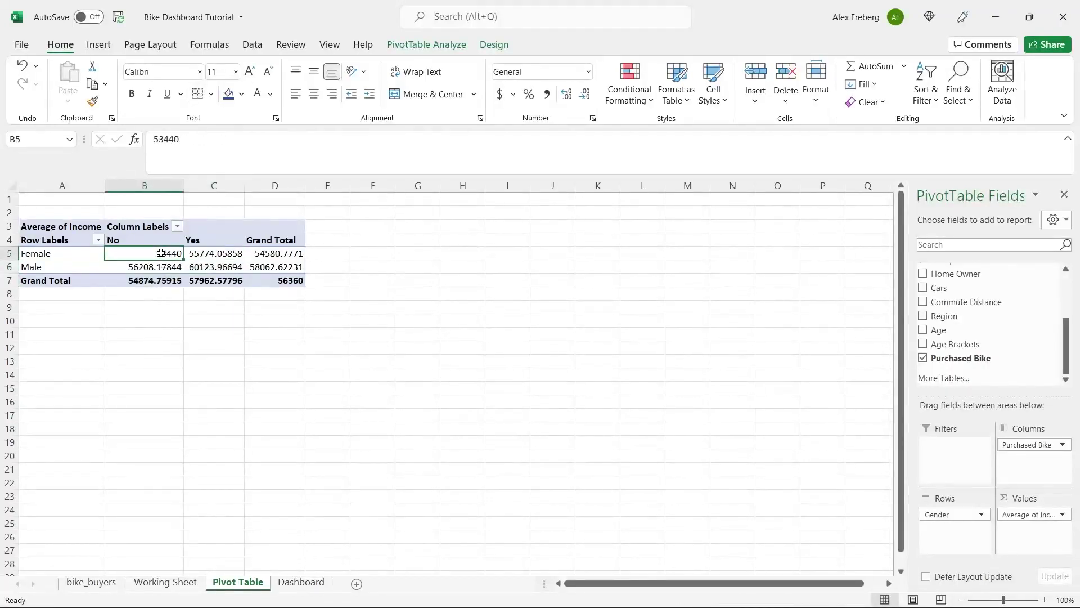
{"action": "left_click", "coordinate": [151, 268]}
{"action": "left_click", "coordinate": [284, 269]}
{"action": "left_click", "coordinate": [176, 257]}
{"action": "left_click_drag", "start_coordinate": [150, 260], "coordinate": [202, 267]}
{"action": "left_click", "coordinate": [203, 320]}
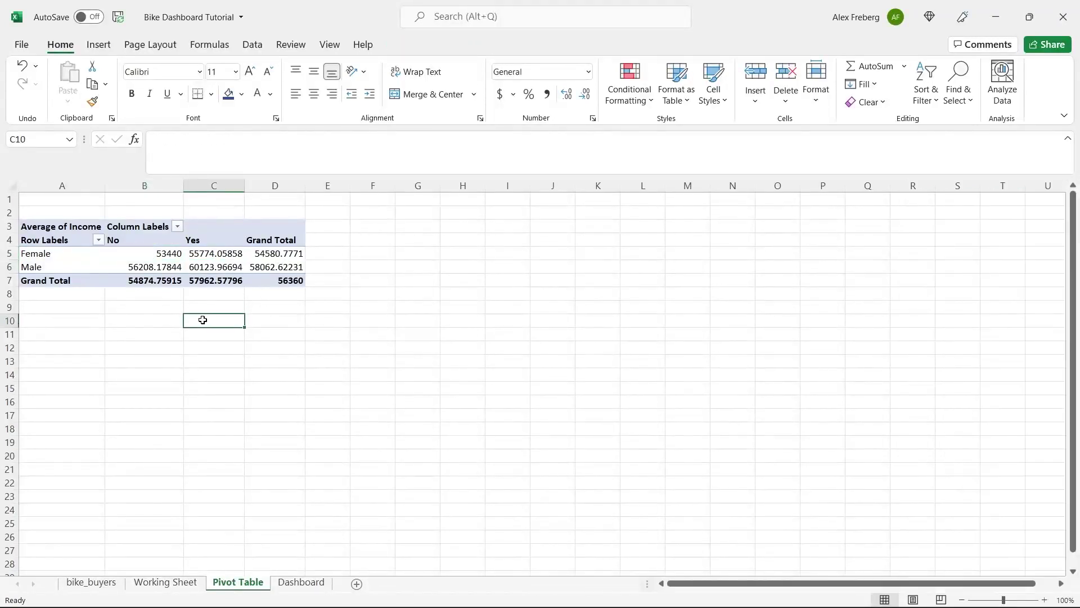
{"action": "left_click", "coordinate": [156, 256]}
{"action": "double_click", "coordinate": [156, 255]}
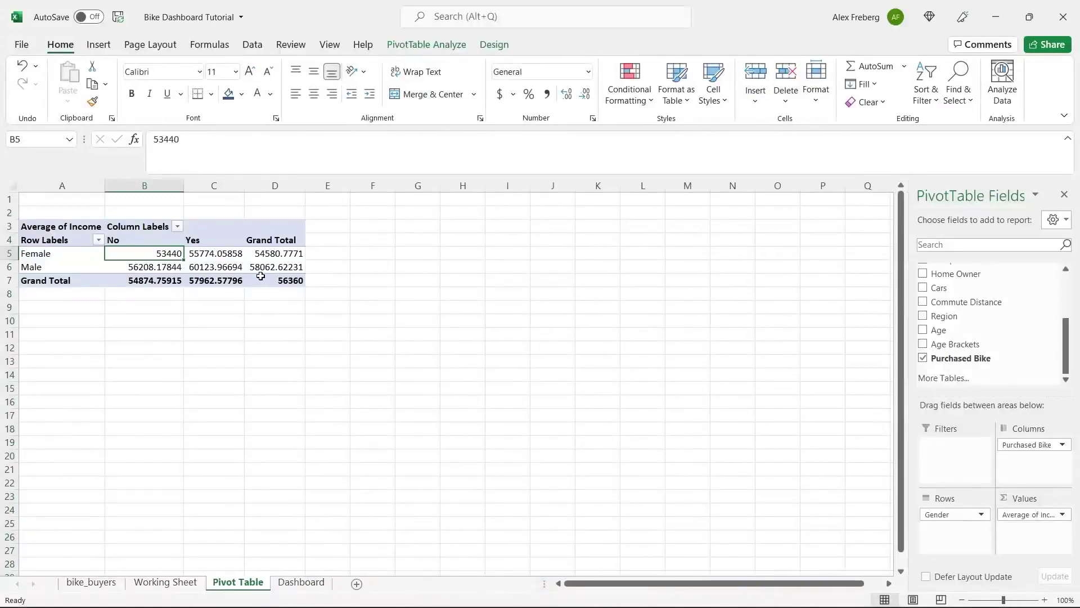
- Preview the column chart types, insert a Clustered Column PivotChart from the average income PivotTable, and place it beside the table
{"action": "left_click", "coordinate": [200, 253]}
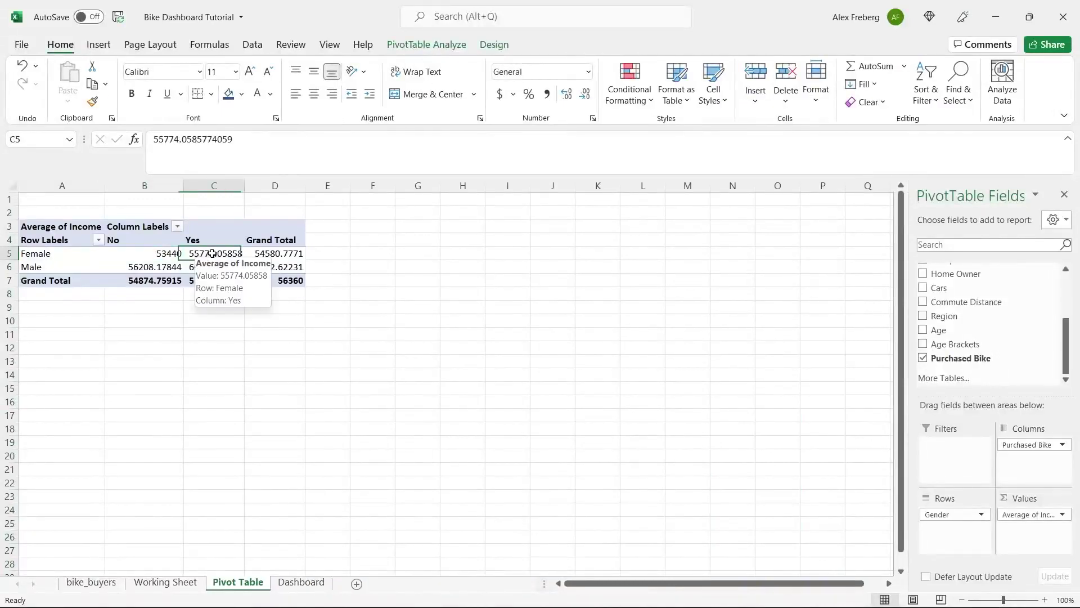
{"action": "left_click", "coordinate": [98, 45]}
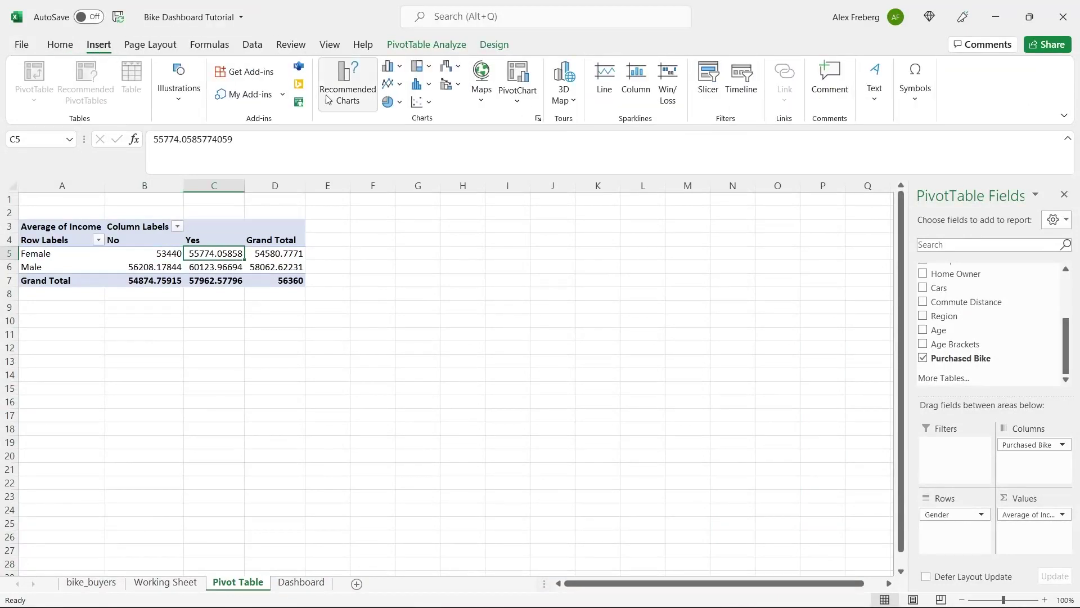
{"action": "left_click", "coordinate": [342, 84]}
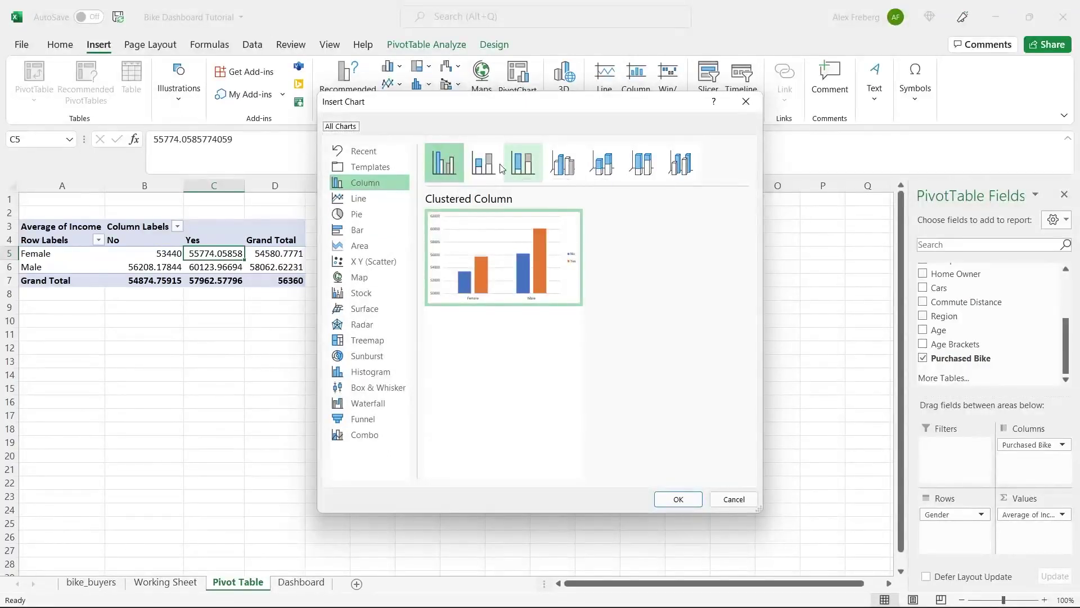
{"action": "left_click", "coordinate": [482, 164]}
{"action": "left_click", "coordinate": [518, 163]}
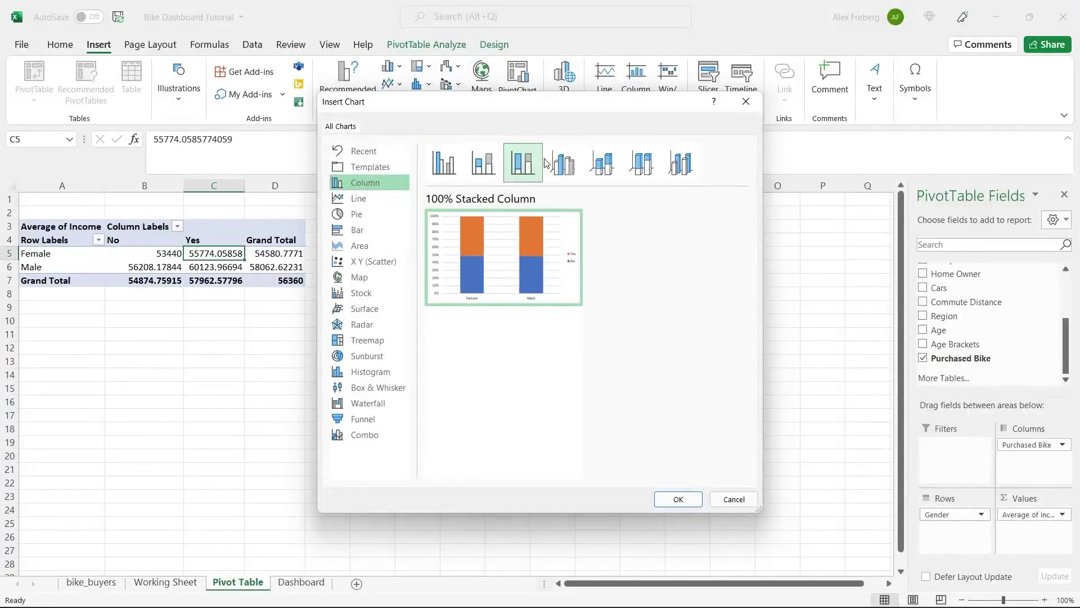
{"action": "left_click", "coordinate": [562, 163]}
{"action": "left_click", "coordinate": [602, 163]}
{"action": "left_click", "coordinate": [633, 163]}
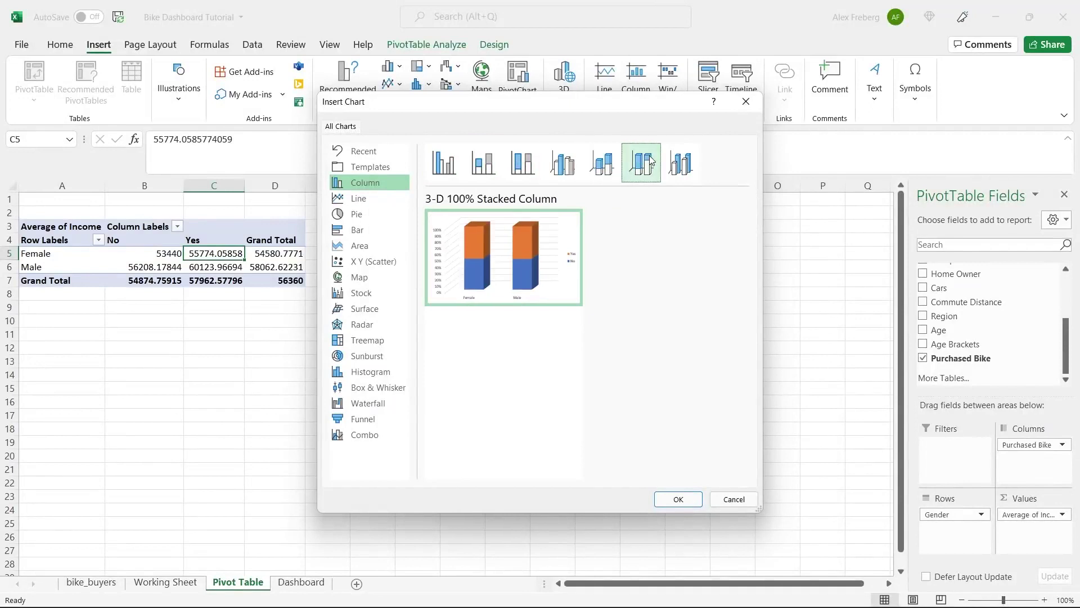
{"action": "left_click", "coordinate": [681, 163]}
{"action": "mouse_move", "coordinate": [548, 252]}
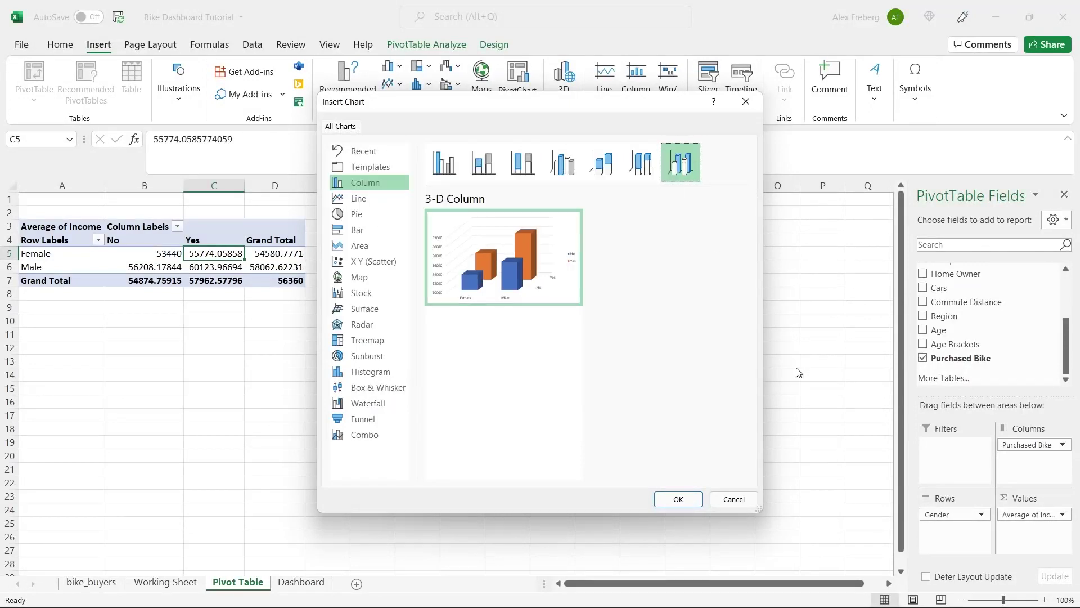
{"action": "left_click", "coordinate": [445, 163]}
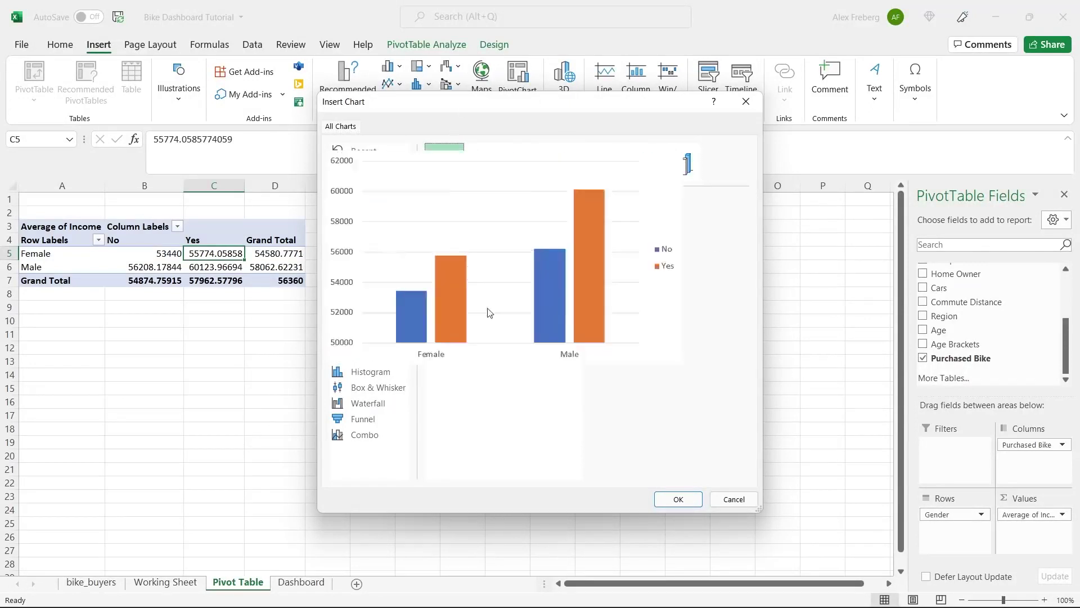
{"action": "left_click", "coordinate": [679, 500]}
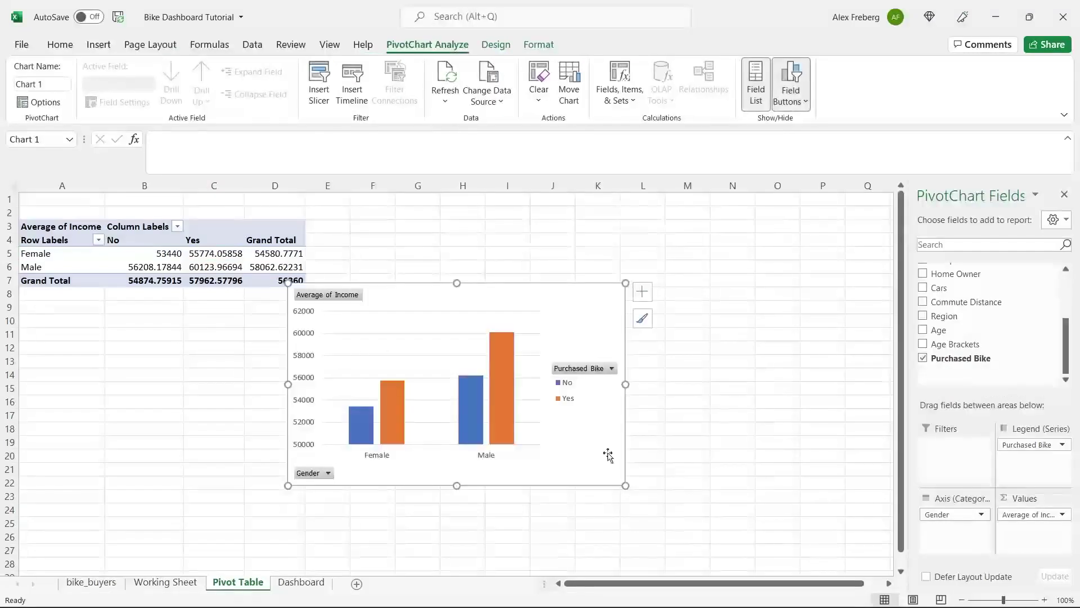
{"action": "left_click_drag", "start_coordinate": [555, 291], "coordinate": [626, 209]}
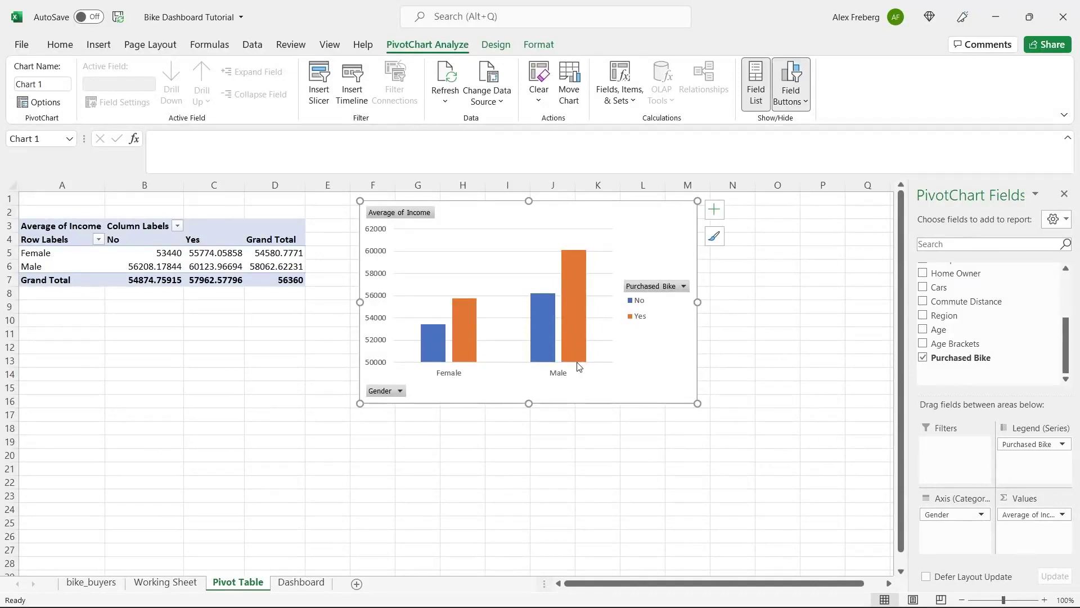
{"action": "left_click", "coordinate": [714, 239]}
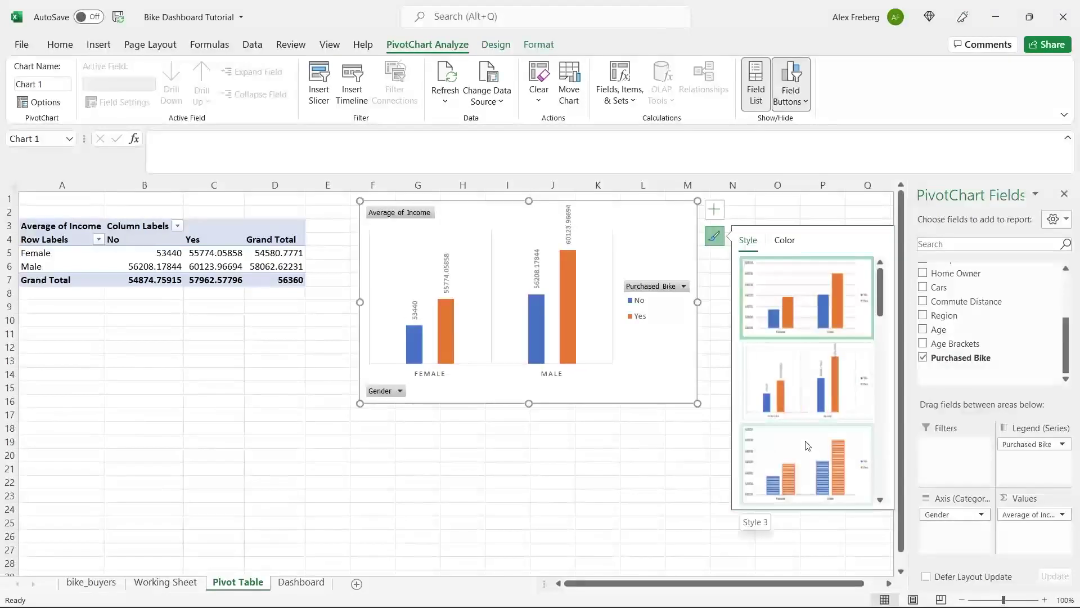
{"action": "scroll", "coordinate": [829, 389], "scroll_direction": "down", "scroll_amount": 2}
{"action": "scroll", "coordinate": [829, 389], "scroll_direction": "up", "scroll_amount": 3}
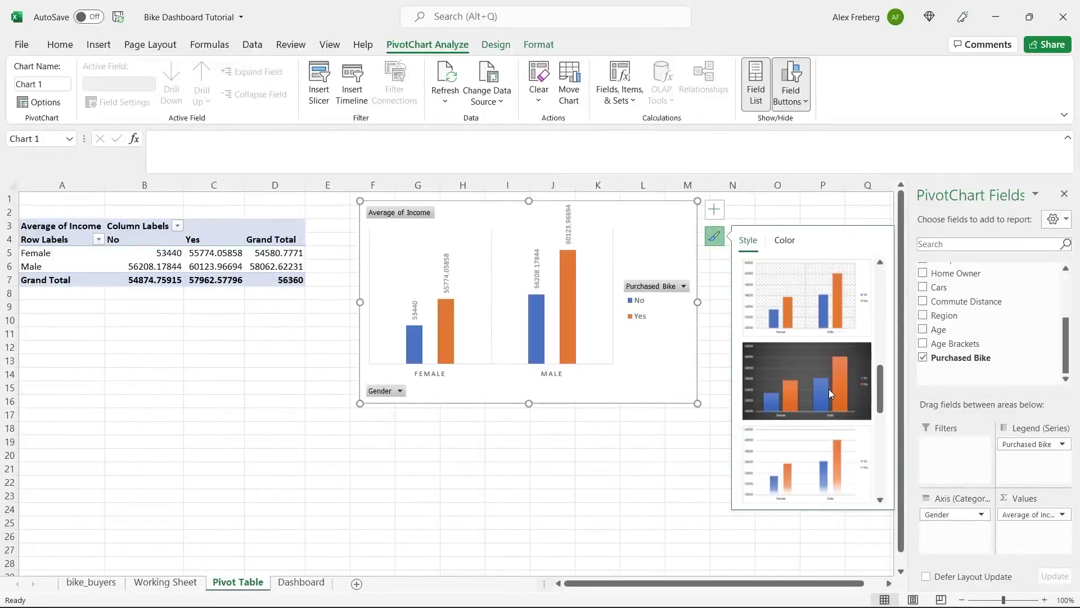
{"action": "left_click", "coordinate": [784, 240]}
- Add axis titles to the PivotChart and name the vertical axis Income
{"action": "left_click", "coordinate": [719, 215]}
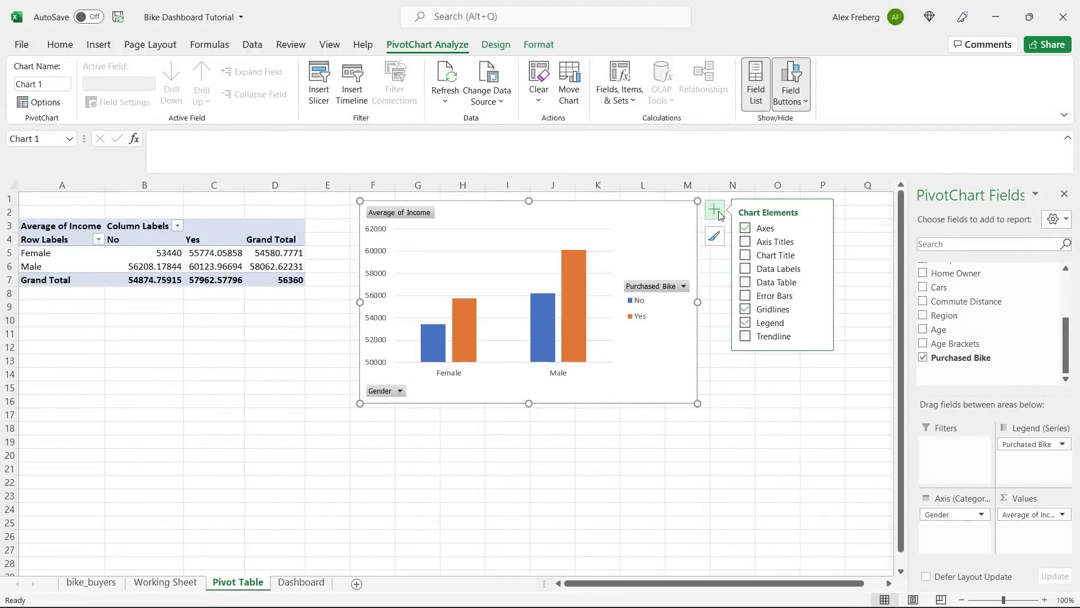
{"action": "left_click", "coordinate": [745, 242]}
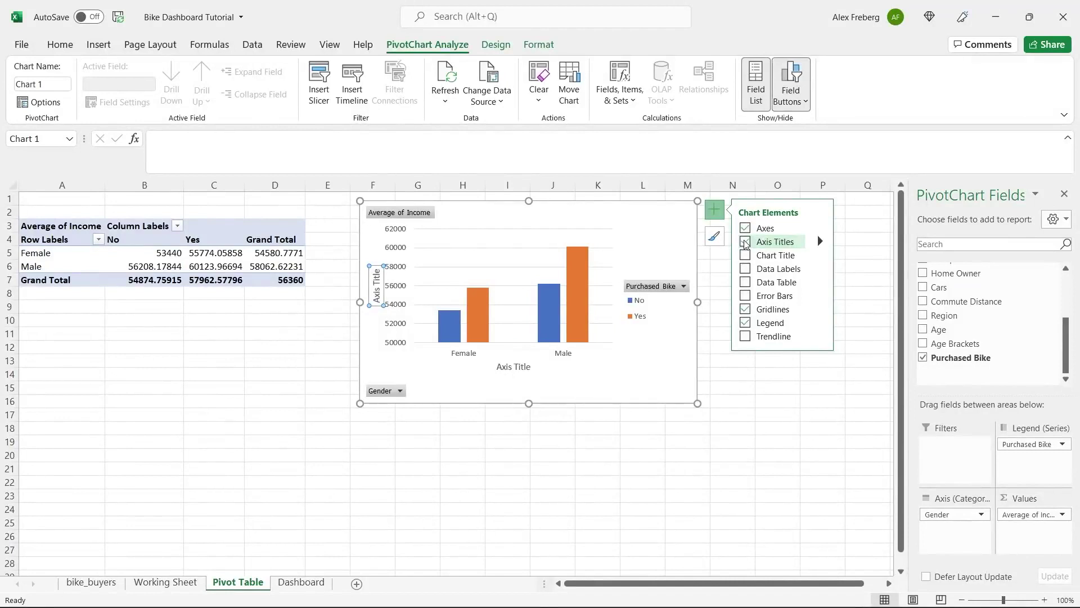
{"action": "triple_click", "coordinate": [379, 291]}
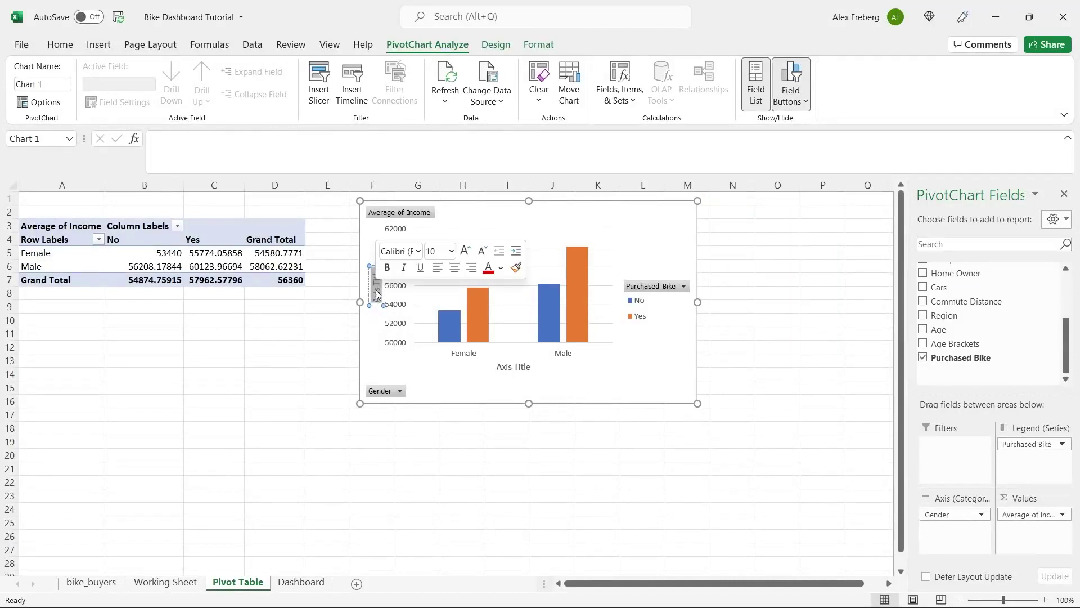
{"action": "type", "text": "Income"}
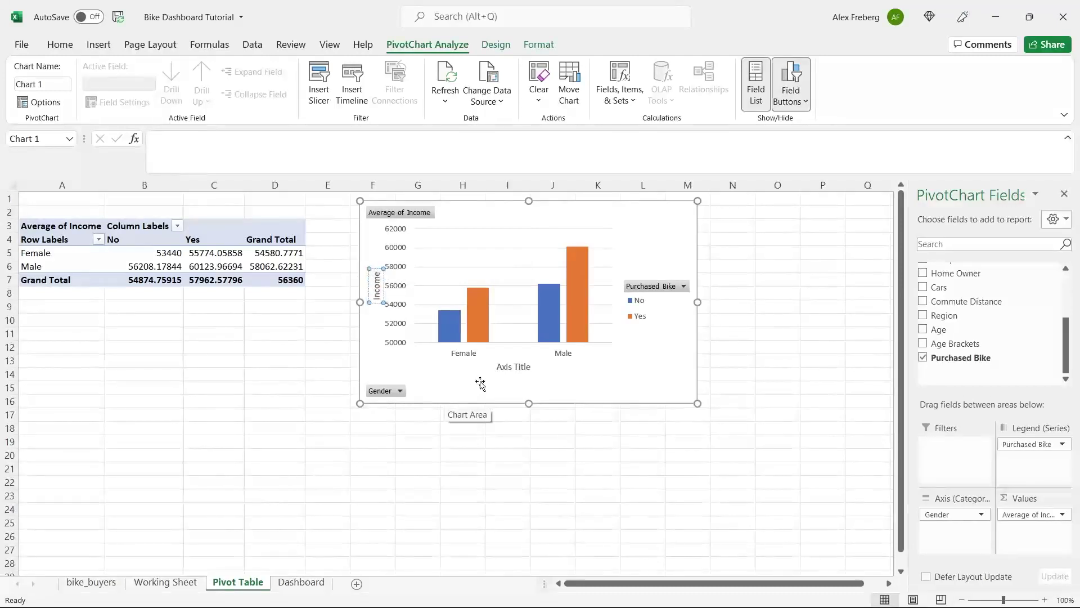
- Change the PivotChart's horizontal axis title to Gender
{"action": "double_click", "coordinate": [513, 368]}
{"action": "double_click", "coordinate": [510, 368]}
{"action": "key", "text": "Delete"}
{"action": "key", "text": "Delete"}
{"action": "key", "text": "Delete"}
{"action": "key", "text": "Delete"}
{"action": "key", "text": "Delete"}
{"action": "key", "text": "Delete"}
{"action": "key", "text": "Delete"}
{"action": "type", "text": "Gender"}
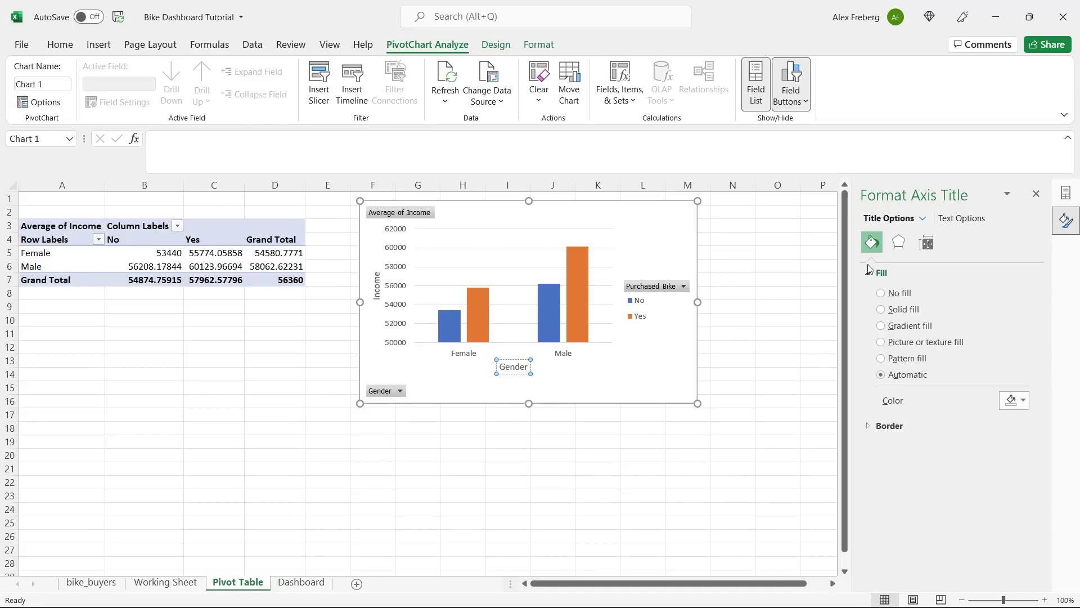
- Add a chart title to the PivotChart reading Avg Income Per Purchase
{"action": "left_click", "coordinate": [673, 240]}
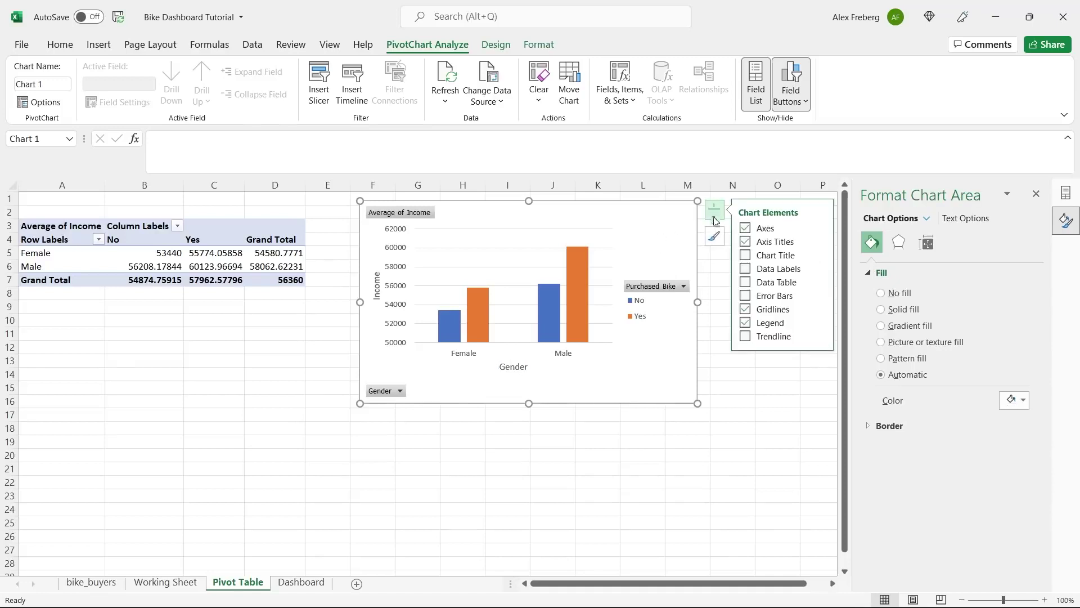
{"action": "left_click", "coordinate": [745, 255]}
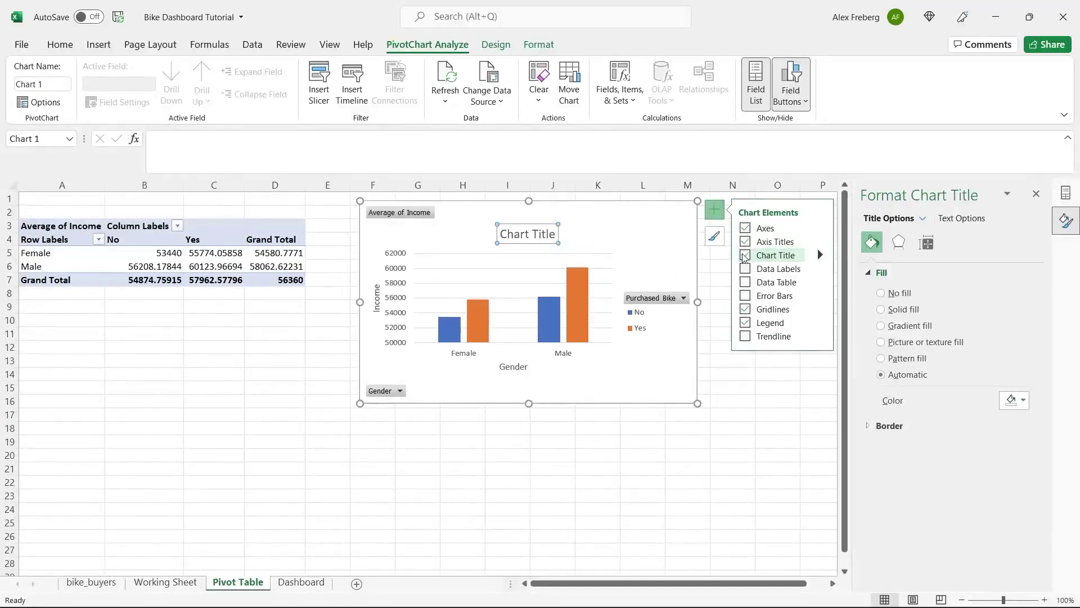
{"action": "triple_click", "coordinate": [527, 237]}
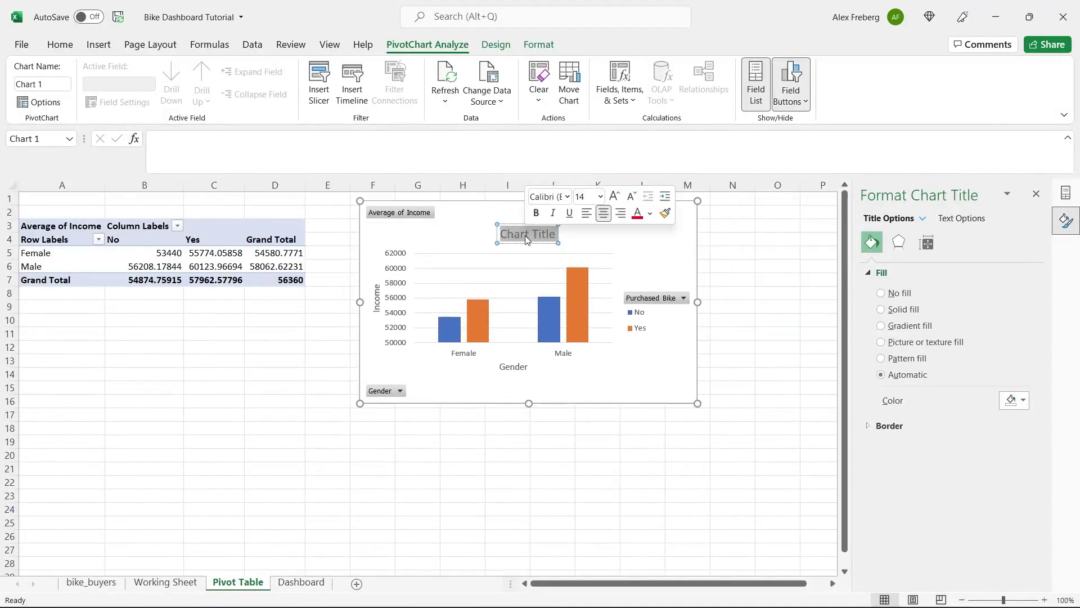
{"action": "type", "text": "Avg I"}
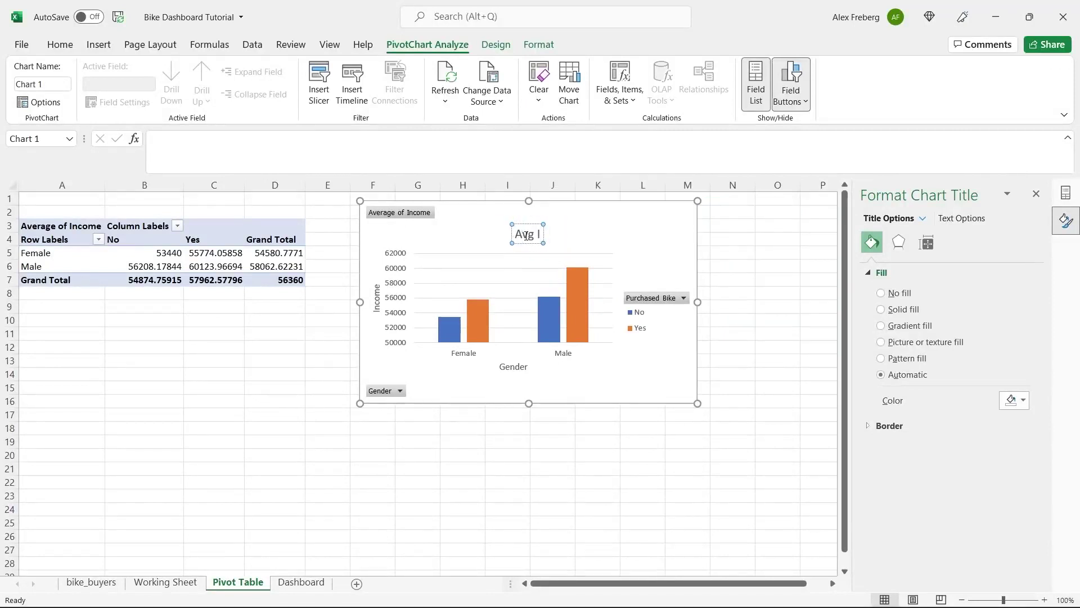
{"action": "type", "text": "ncome Per P"}
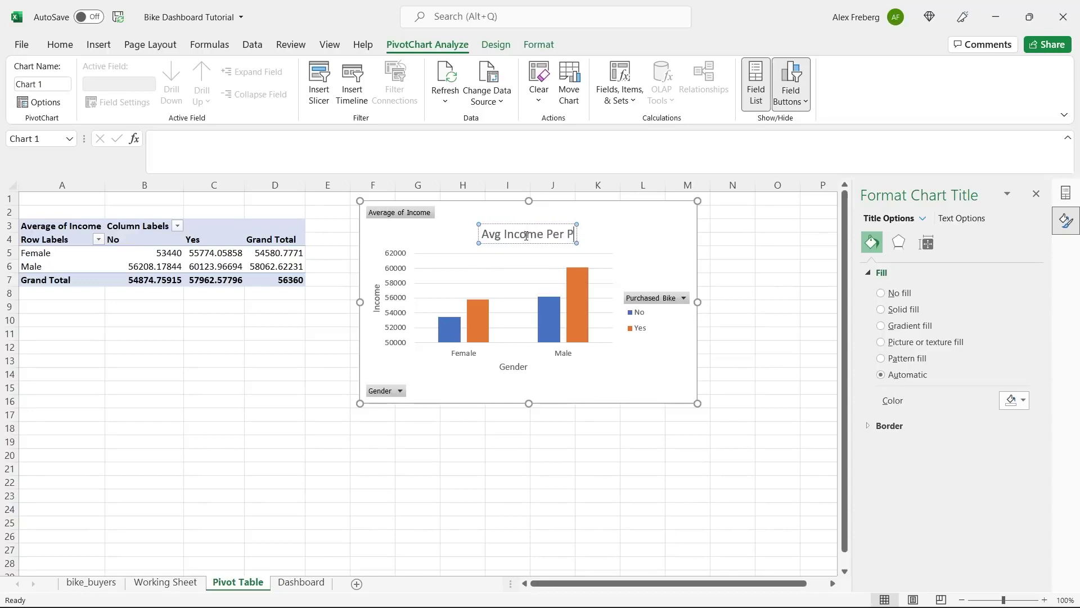
{"action": "type", "text": "urchase"}
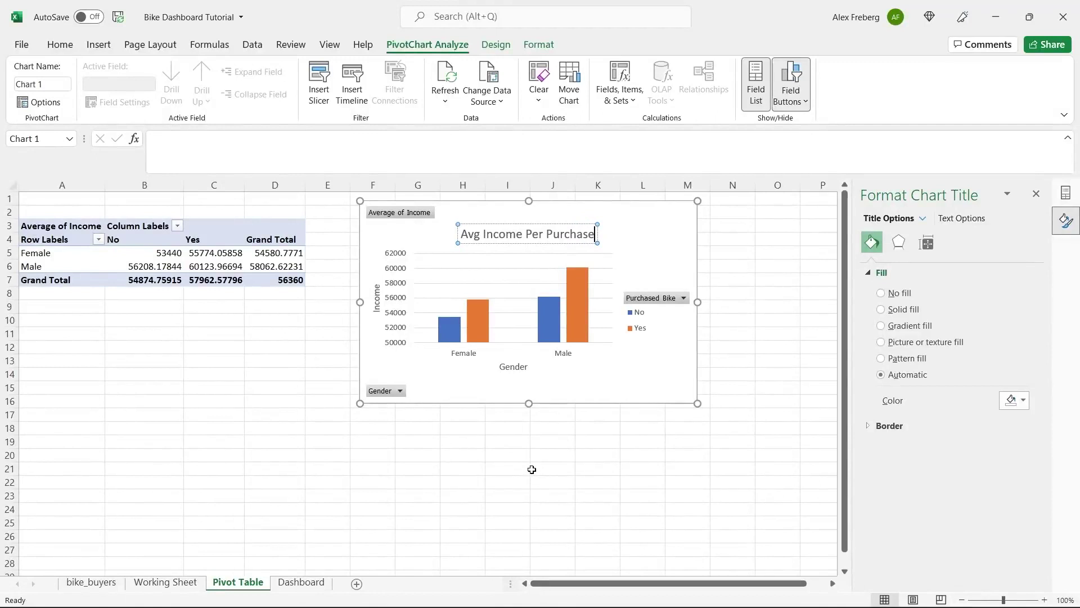
{"action": "left_click", "coordinate": [574, 378]}
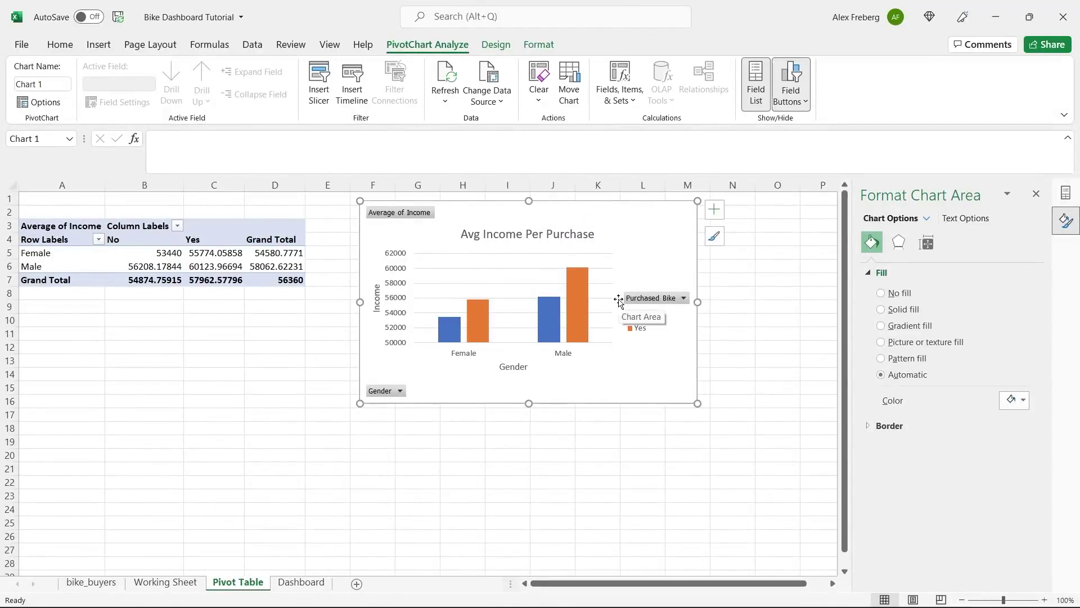
- Try data labels on the PivotChart, remove them, and show a data table instead
{"action": "left_click", "coordinate": [714, 210]}
{"action": "left_click", "coordinate": [749, 271]}
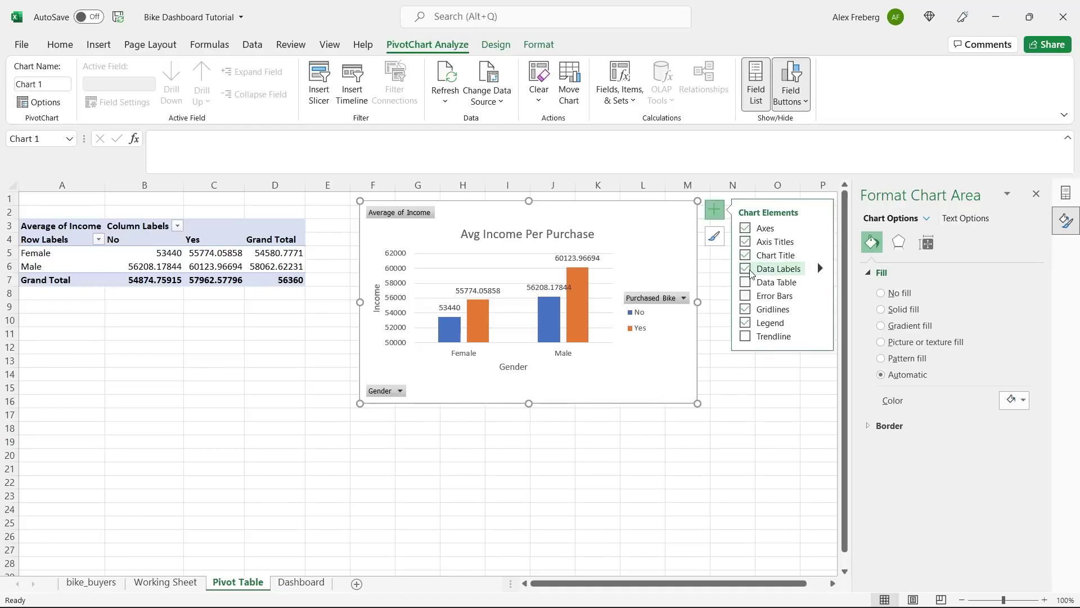
{"action": "left_click", "coordinate": [751, 273]}
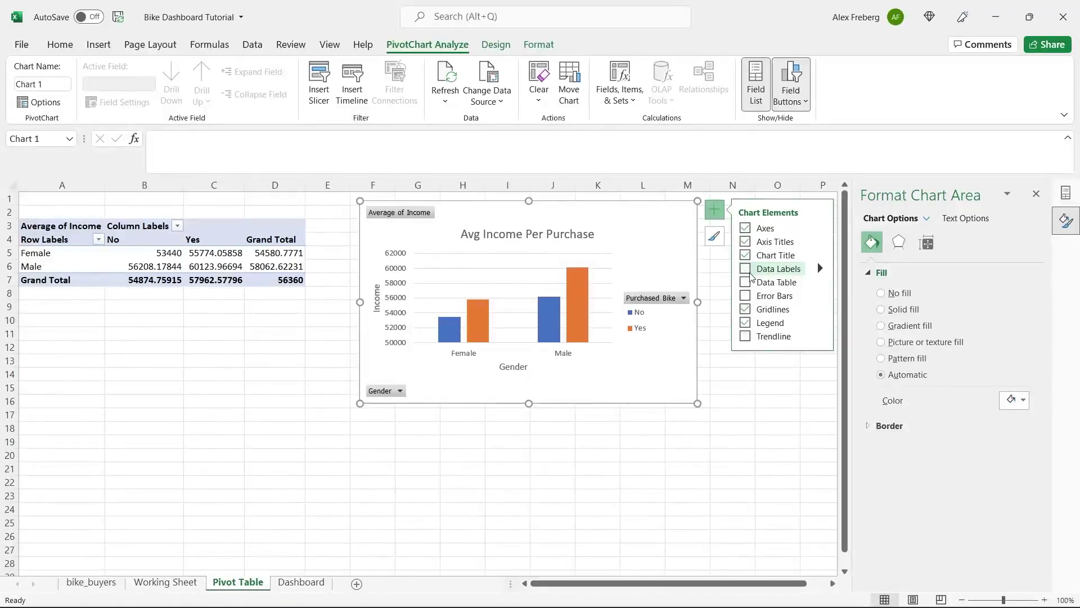
{"action": "left_click", "coordinate": [749, 285]}
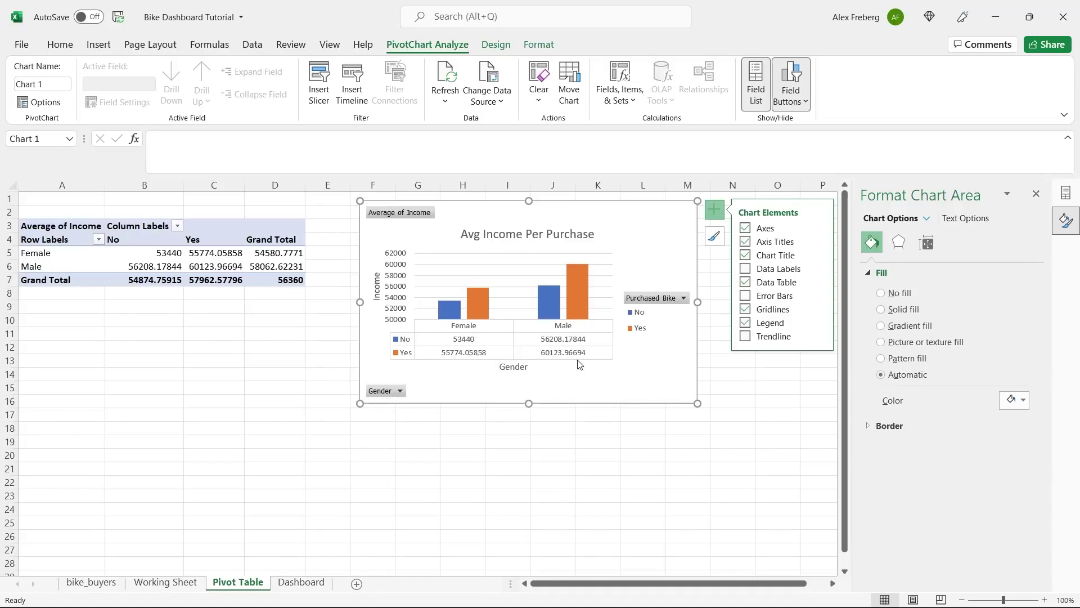
- Format the PivotTable's average income values in B5:D7 with thousands separators and no decimal places
{"action": "left_click_drag", "start_coordinate": [179, 254], "coordinate": [268, 280]}
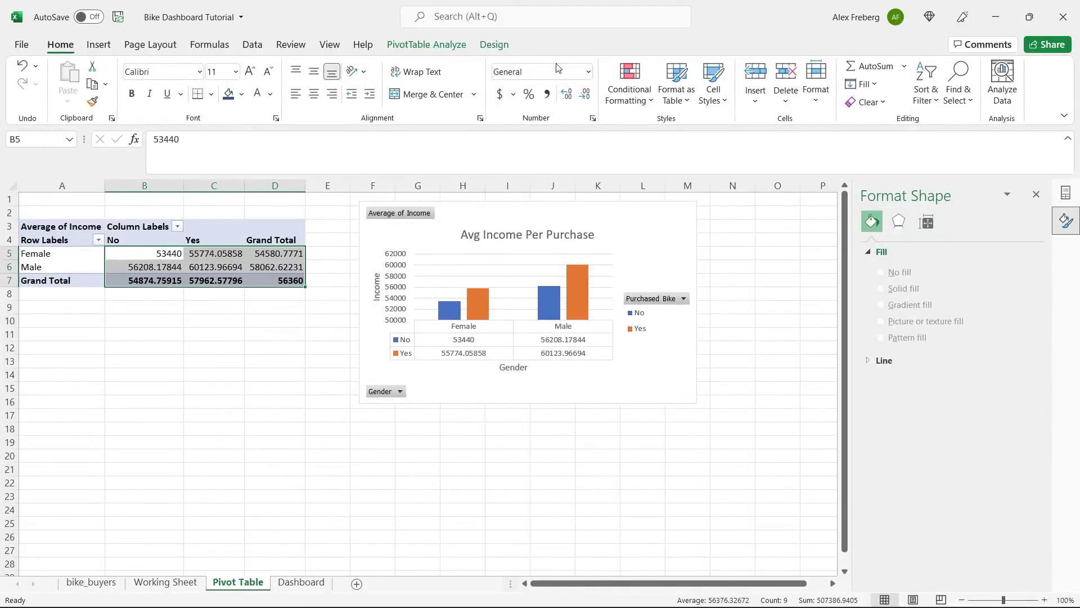
{"action": "left_click", "coordinate": [589, 72]}
{"action": "left_click", "coordinate": [575, 134]}
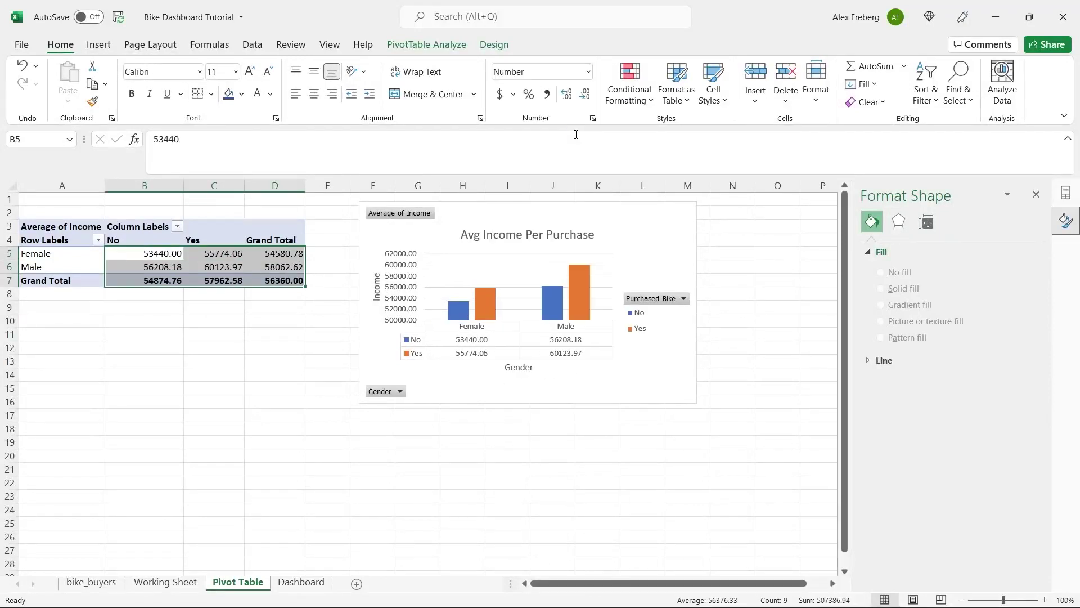
{"action": "left_click", "coordinate": [585, 97]}
{"action": "left_click", "coordinate": [585, 97]}
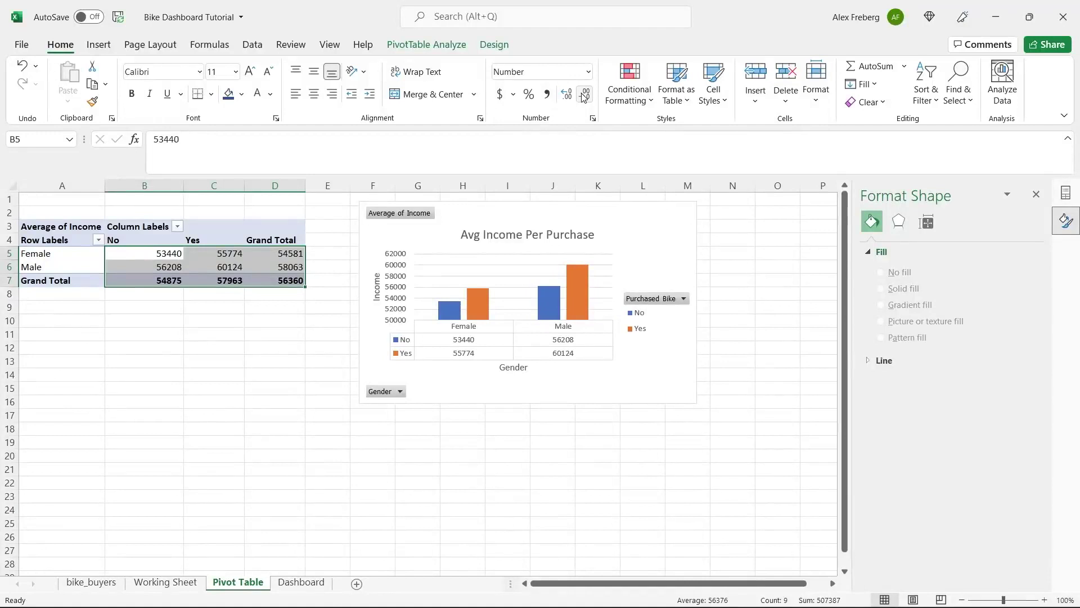
{"action": "left_click", "coordinate": [547, 95]}
{"action": "left_click", "coordinate": [585, 97]}
{"action": "left_click", "coordinate": [585, 98]}
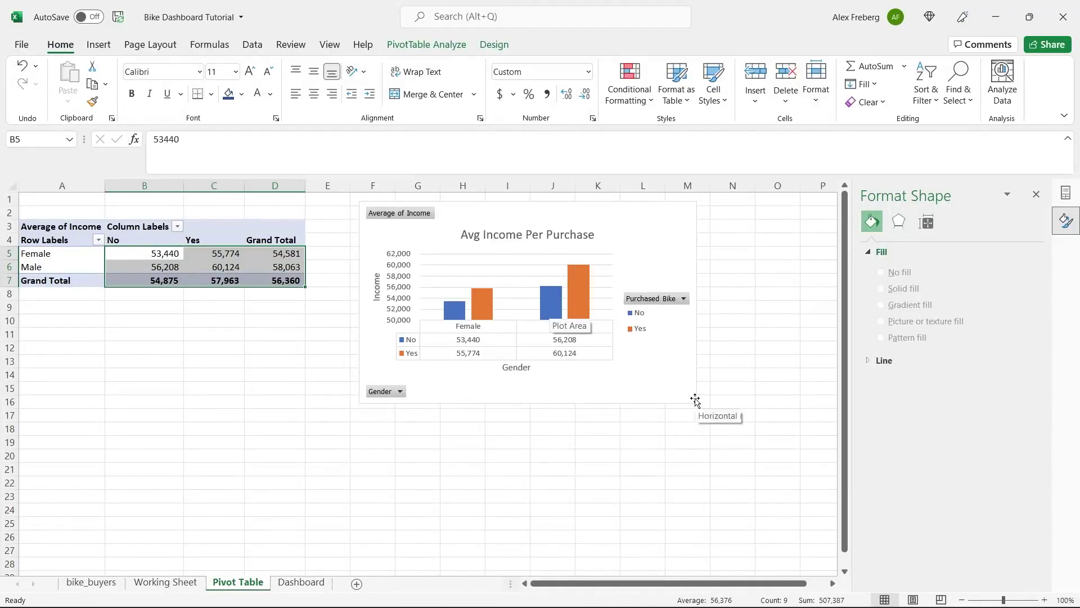
- Select the Avg Income Per Purchase chart and close its formatting pane
{"action": "left_click", "coordinate": [660, 380]}
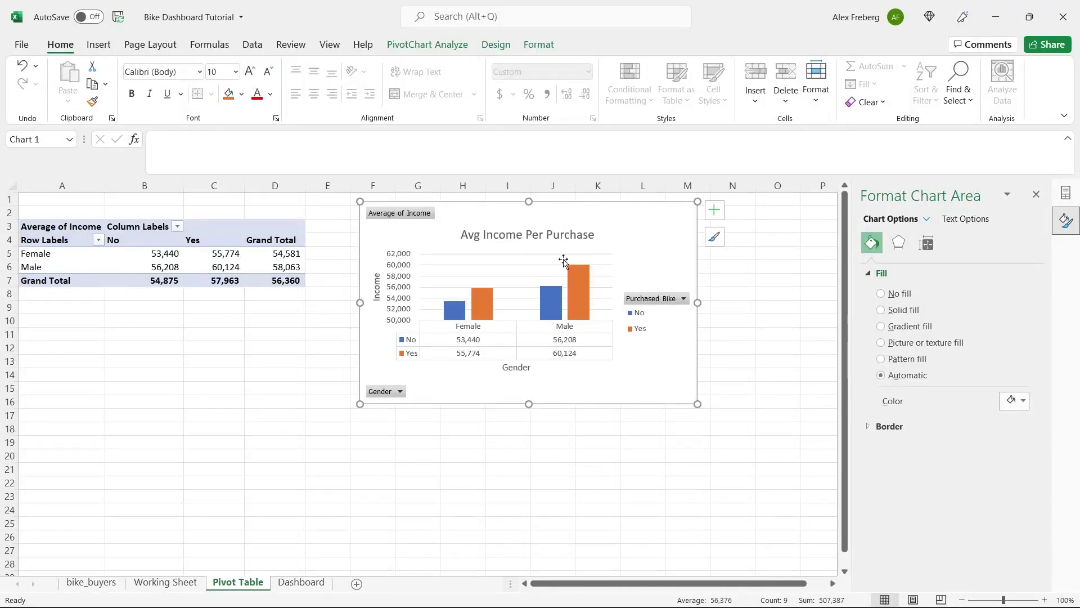
{"action": "mouse_move", "coordinate": [562, 298]}
{"action": "left_click", "coordinate": [1036, 195]}
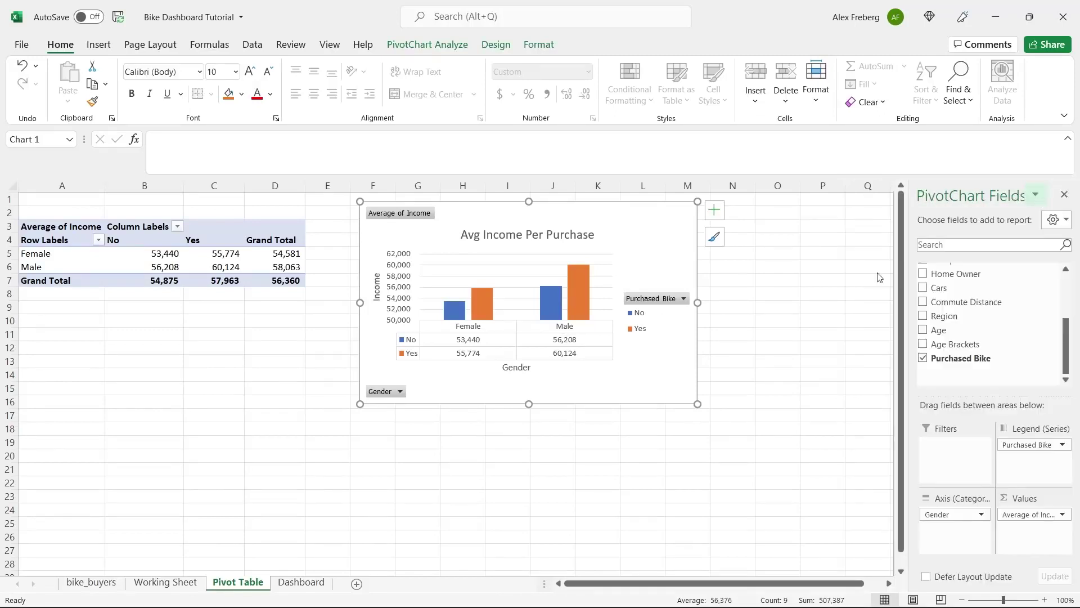
- Insert a PivotTable at cell A20 of the Pivot Table sheet, using Working Sheet range A1:N1001 as its source
{"action": "left_click", "coordinate": [136, 340]}
{"action": "scroll", "coordinate": [135, 340], "scroll_direction": "down", "scroll_amount": 3}
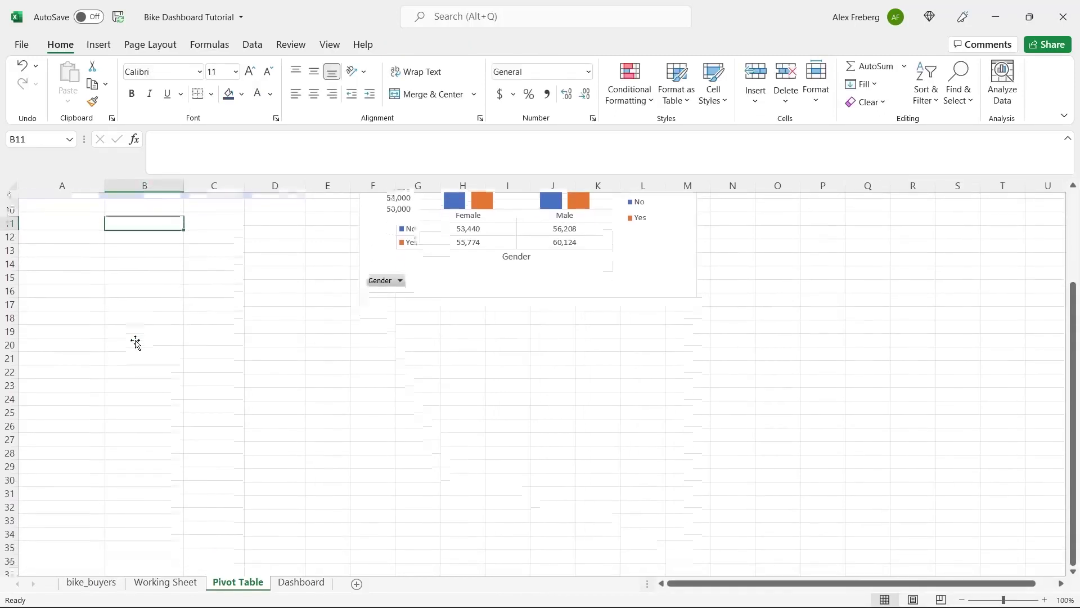
{"action": "left_click", "coordinate": [62, 335]}
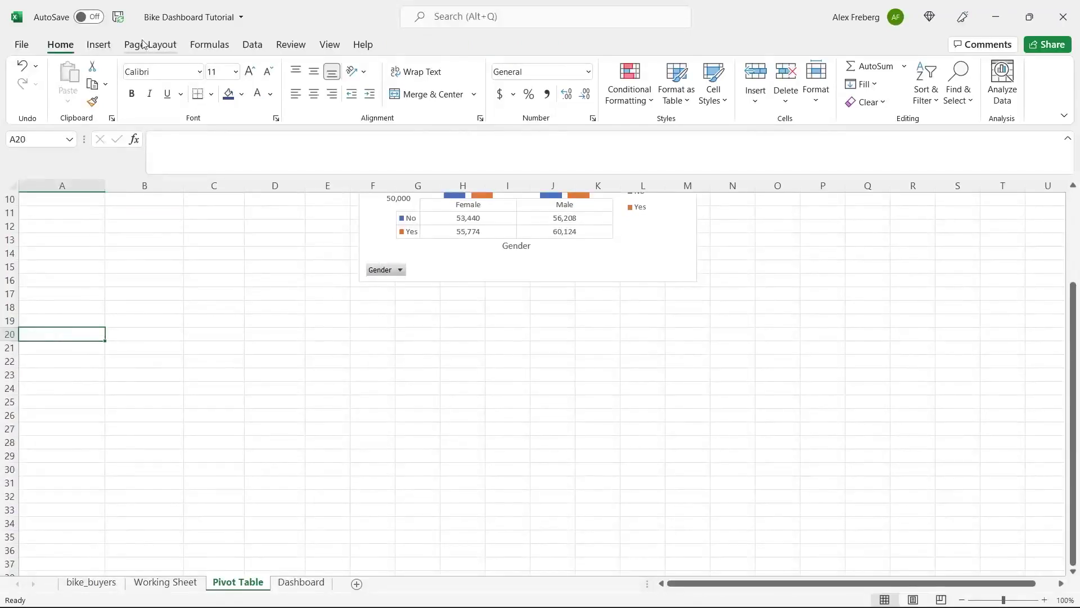
{"action": "left_click", "coordinate": [101, 49]}
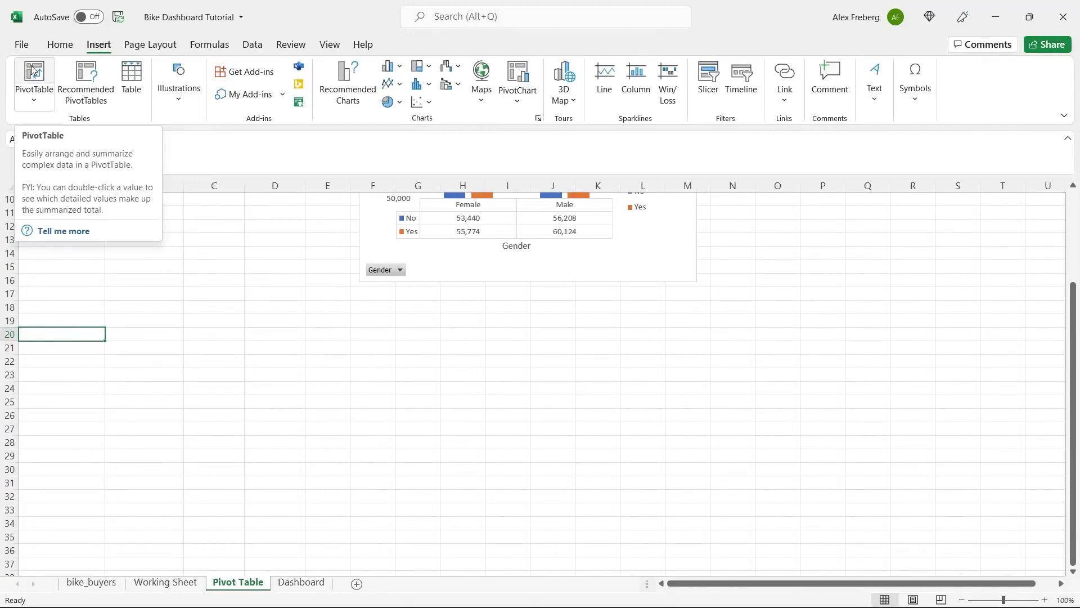
{"action": "left_click", "coordinate": [34, 70]}
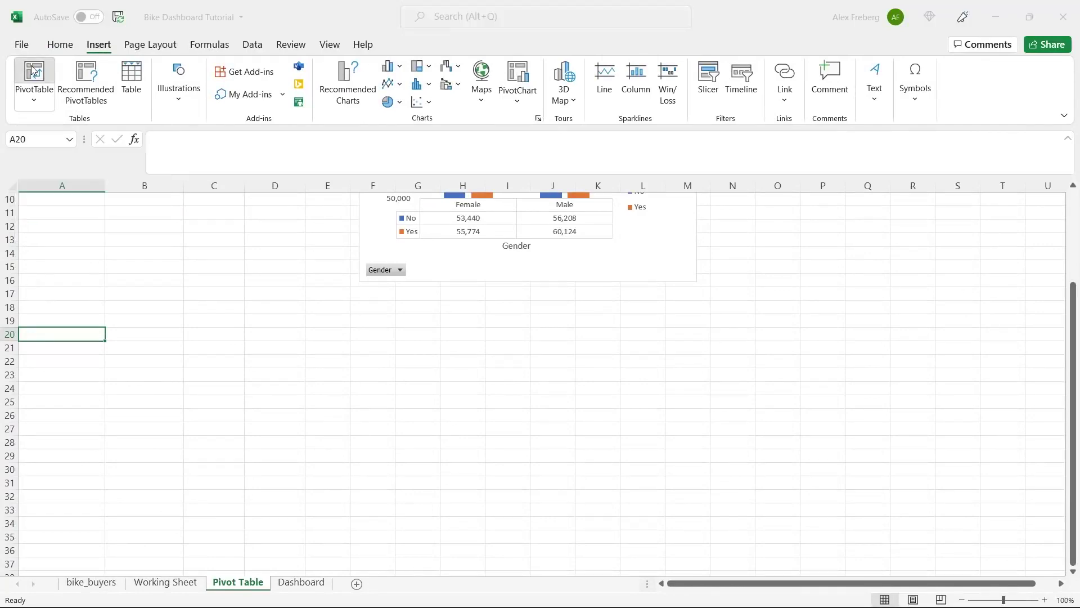
{"action": "left_click", "coordinate": [196, 587]}
{"action": "left_click", "coordinate": [135, 216]}
{"action": "key", "text": "ctrl+a"}
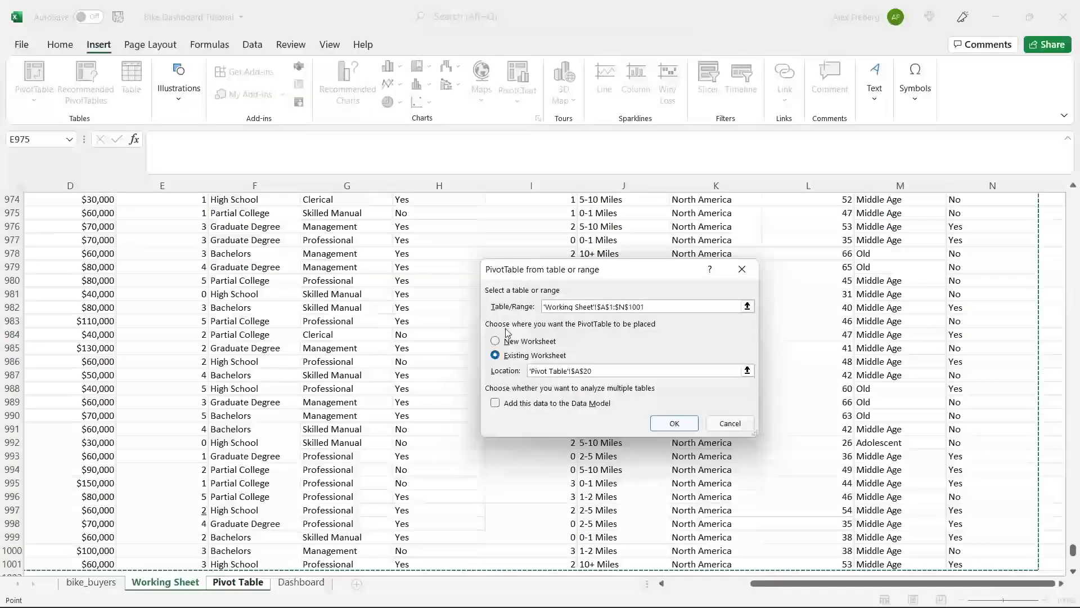
{"action": "left_click", "coordinate": [674, 423]}
- Set up the new PivotTable with Commute Distance as rows, Purchased Bike as columns, and the count of Purchased Bike as values
{"action": "scroll", "coordinate": [411, 328], "scroll_direction": "down", "scroll_amount": 3}
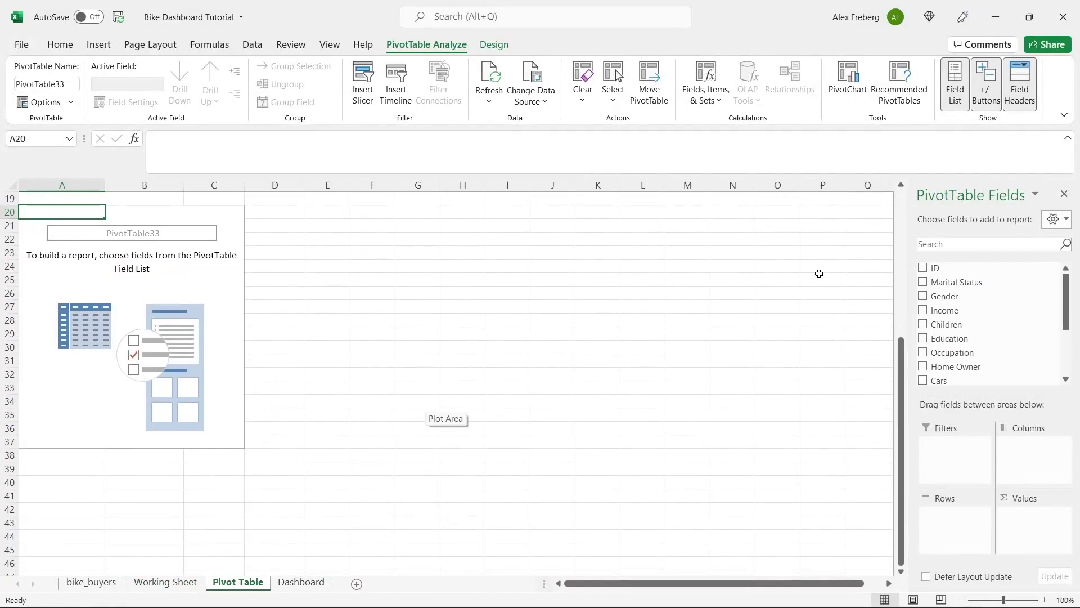
{"action": "scroll", "coordinate": [726, 345], "scroll_direction": "up", "scroll_amount": 6}
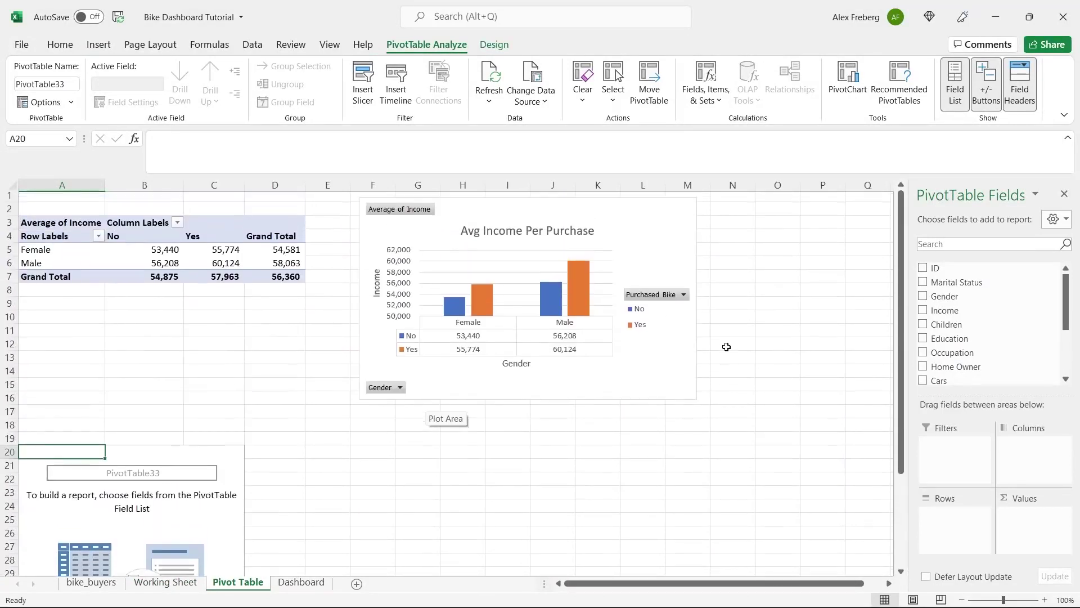
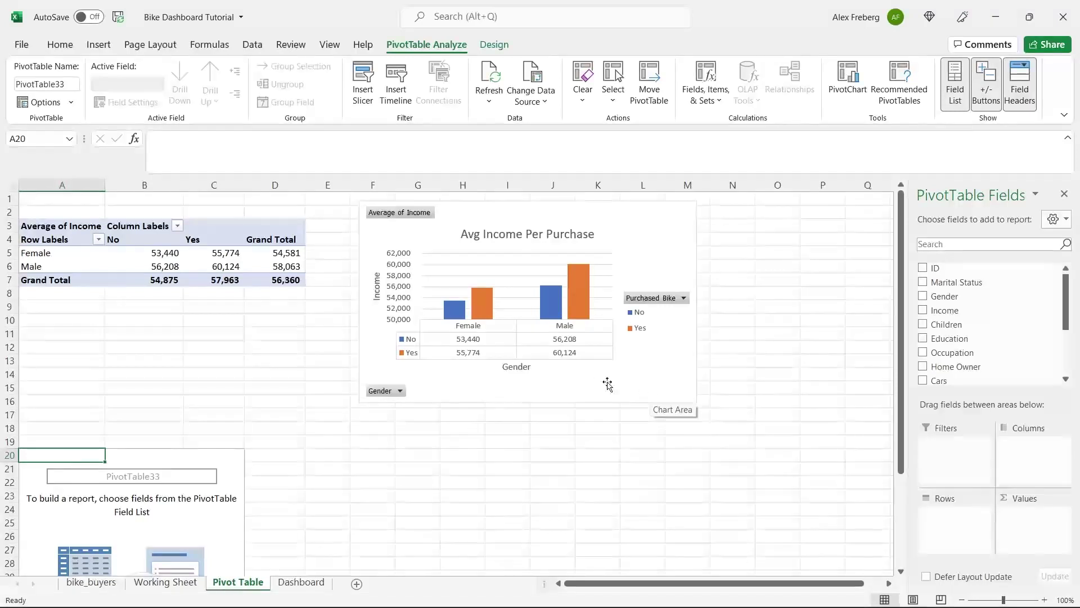
{"action": "scroll", "coordinate": [590, 385], "scroll_direction": "down", "scroll_amount": 5}
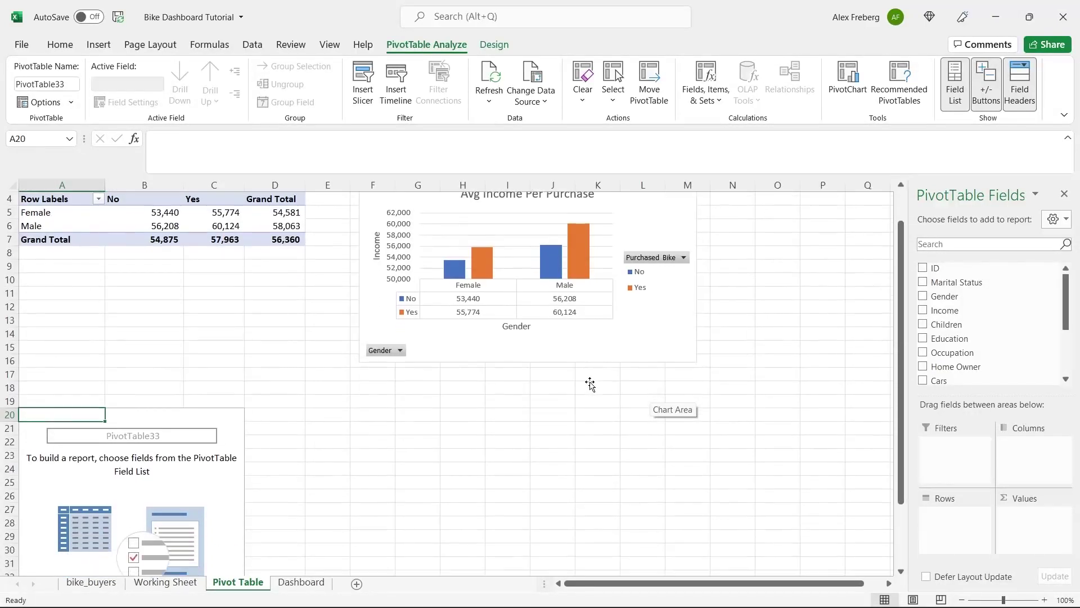
{"action": "scroll", "coordinate": [590, 382], "scroll_direction": "down", "scroll_amount": 2}
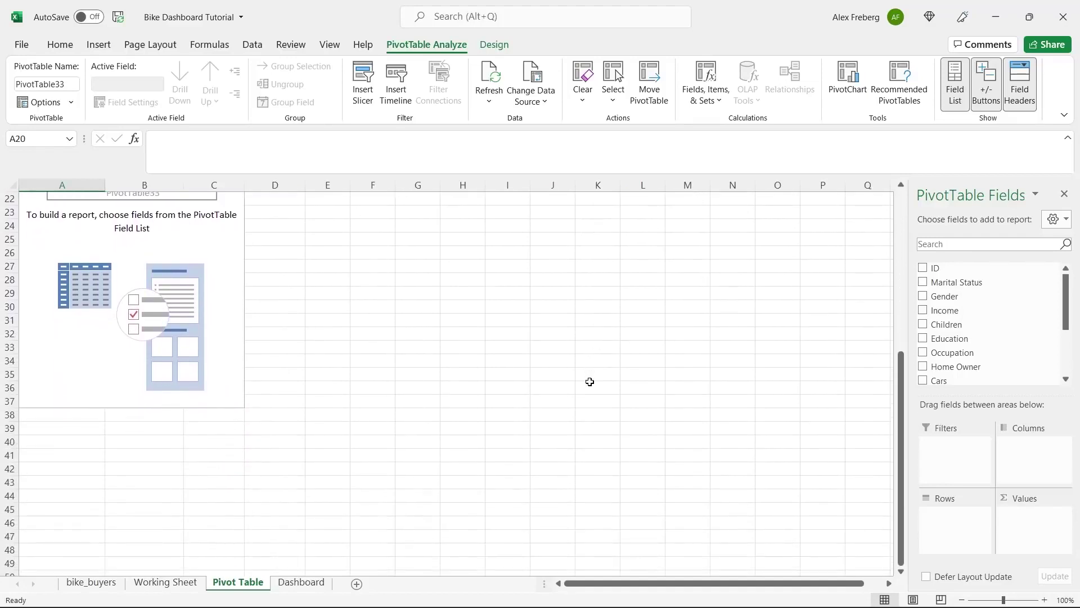
{"action": "scroll", "coordinate": [590, 382], "scroll_direction": "up", "scroll_amount": 1}
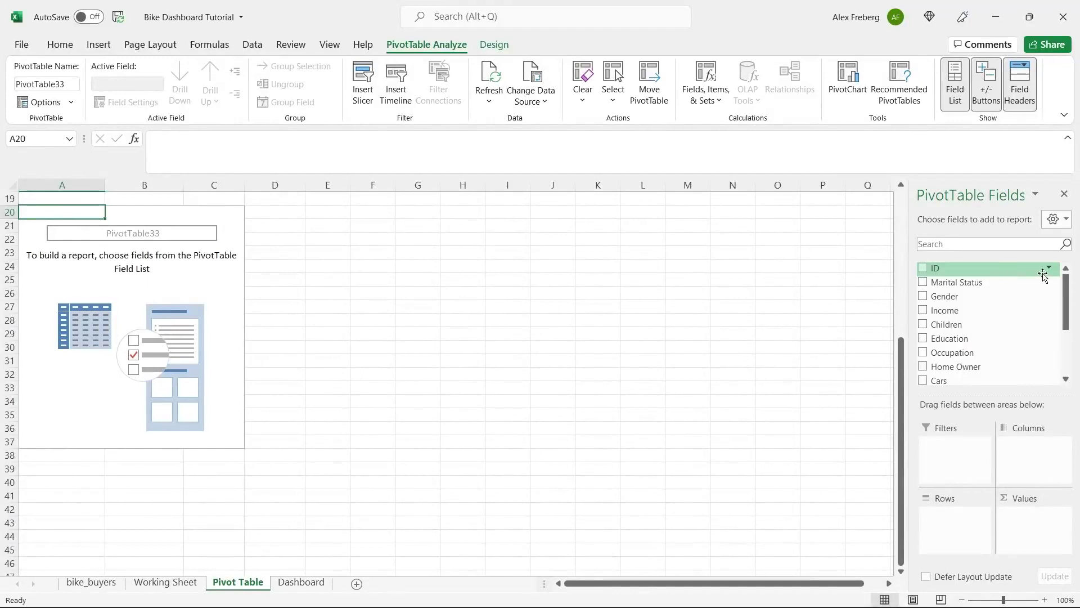
{"action": "left_click_drag", "start_coordinate": [1068, 300], "coordinate": [1068, 344]}
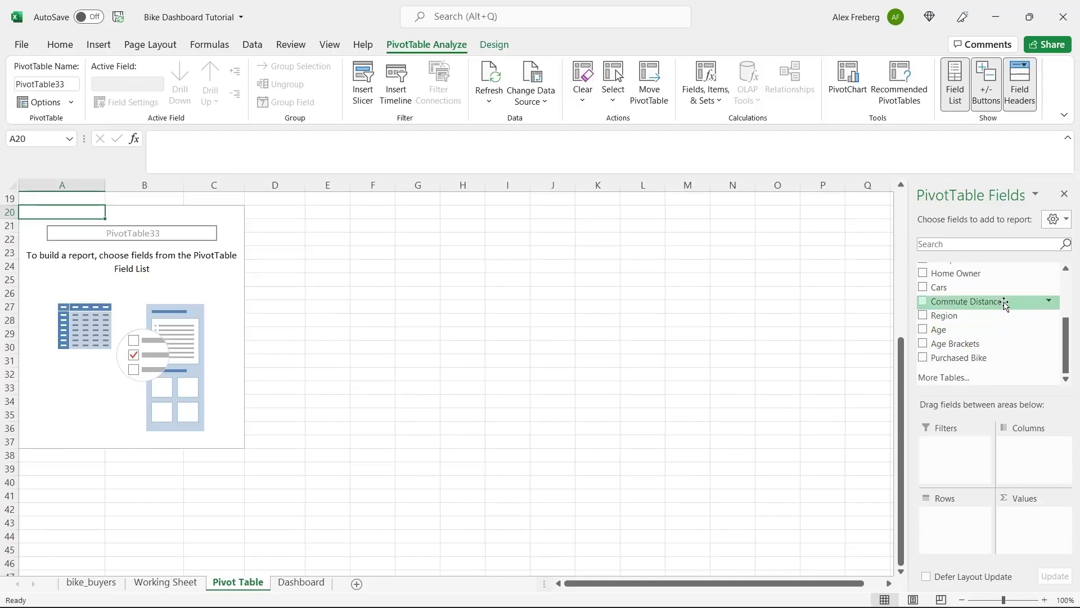
{"action": "left_click_drag", "start_coordinate": [1004, 303], "coordinate": [960, 519]}
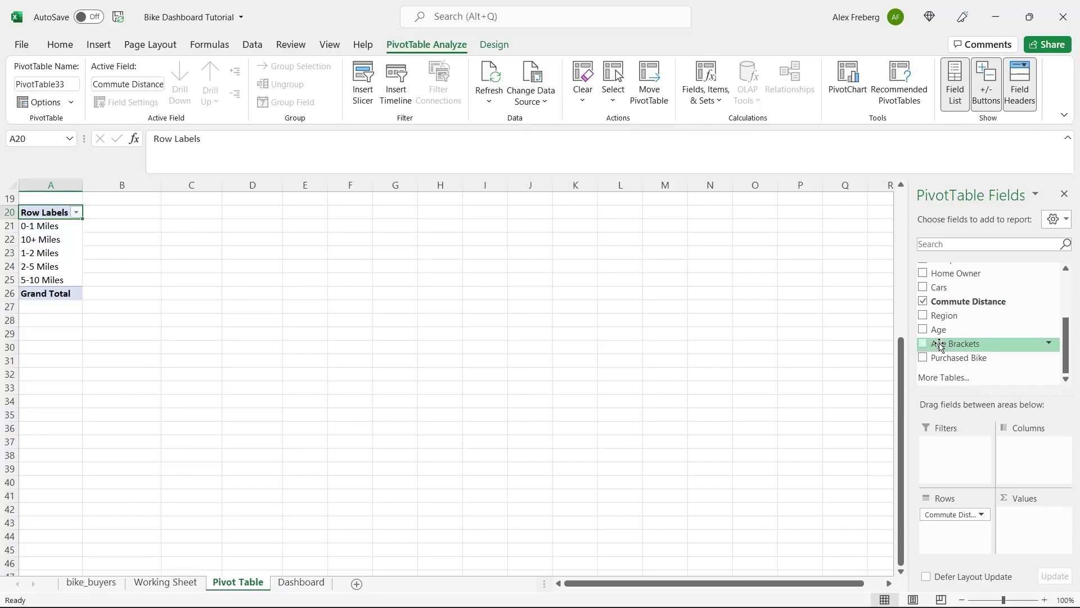
{"action": "left_click_drag", "start_coordinate": [962, 358], "coordinate": [1042, 539]}
{"action": "left_click_drag", "start_coordinate": [979, 357], "coordinate": [1042, 458]}
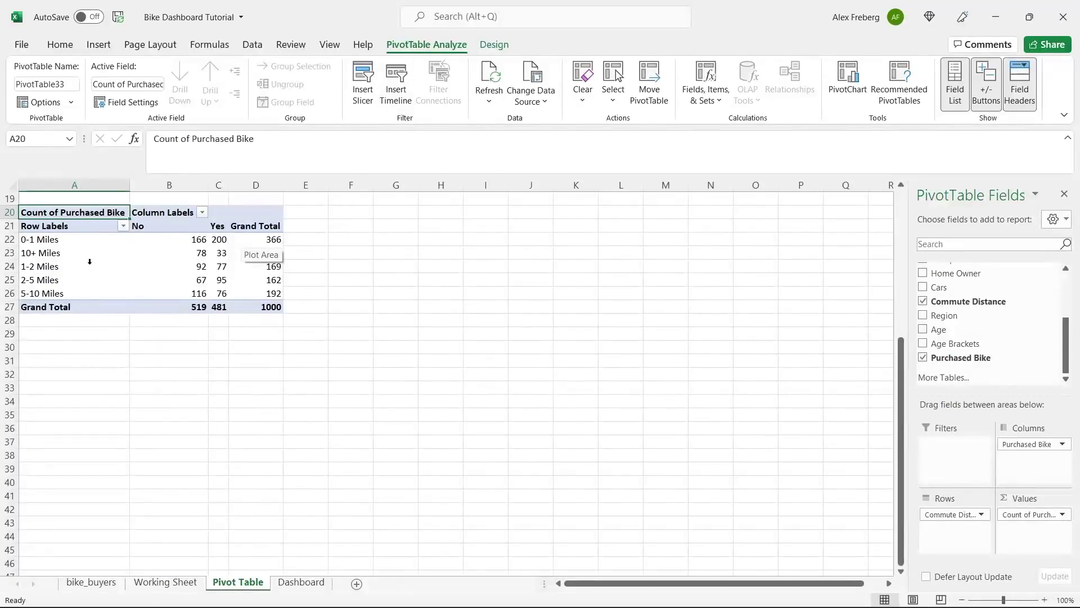
- Check the order of the commute distance row labels in the new PivotTable
{"action": "left_click", "coordinate": [198, 262]}
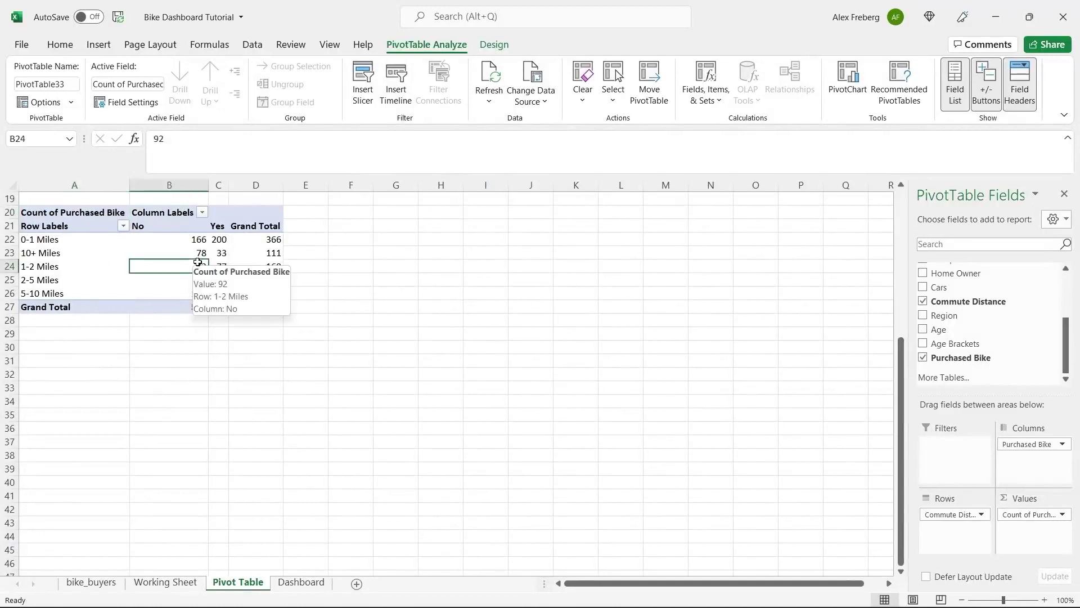
{"action": "left_click", "coordinate": [73, 252]}
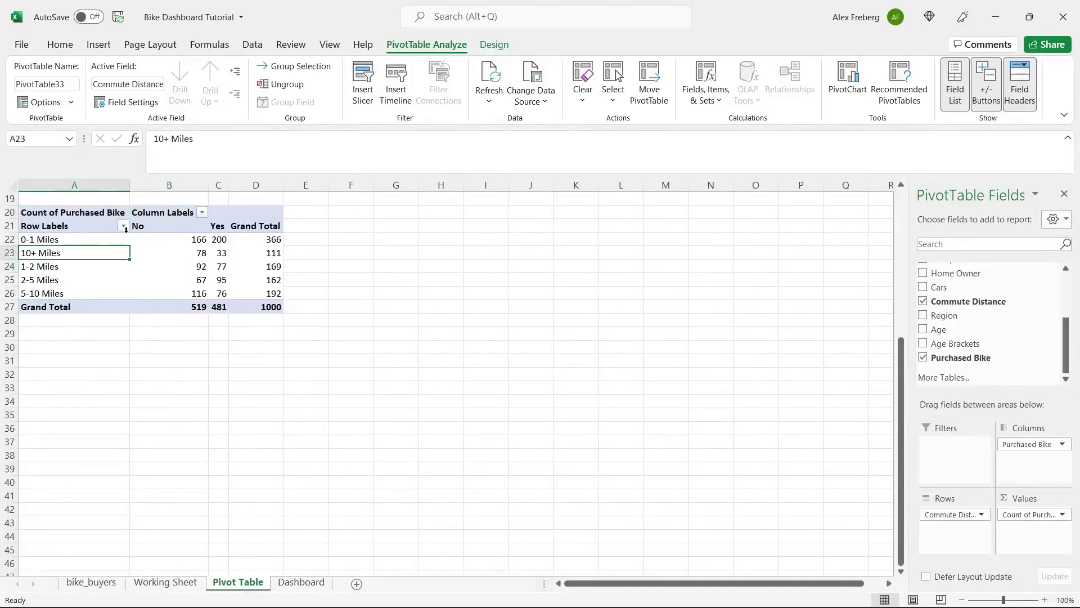
{"action": "left_click", "coordinate": [39, 238]}
{"action": "left_click", "coordinate": [38, 253]}
{"action": "left_click", "coordinate": [36, 267]}
{"action": "left_click", "coordinate": [35, 279]}
{"action": "left_click", "coordinate": [35, 293]}
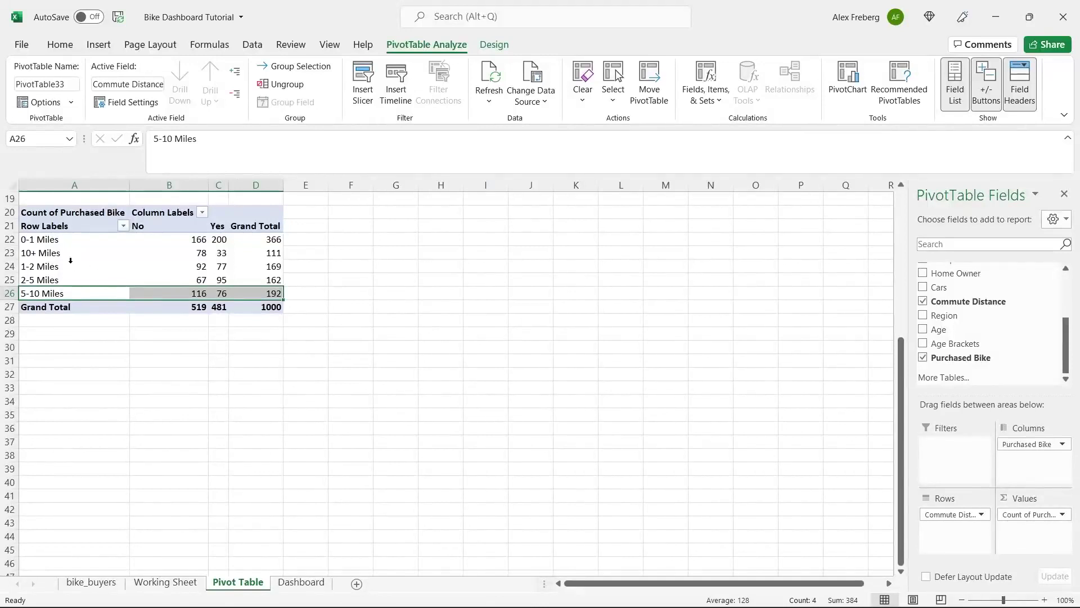
- Try sorting the commute distance row labels in descending order, and set them back to ascending A to Z
{"action": "left_click", "coordinate": [122, 225]}
{"action": "left_click", "coordinate": [107, 243]}
{"action": "left_click", "coordinate": [116, 226]}
{"action": "left_click", "coordinate": [122, 226]}
{"action": "left_click", "coordinate": [112, 262]}
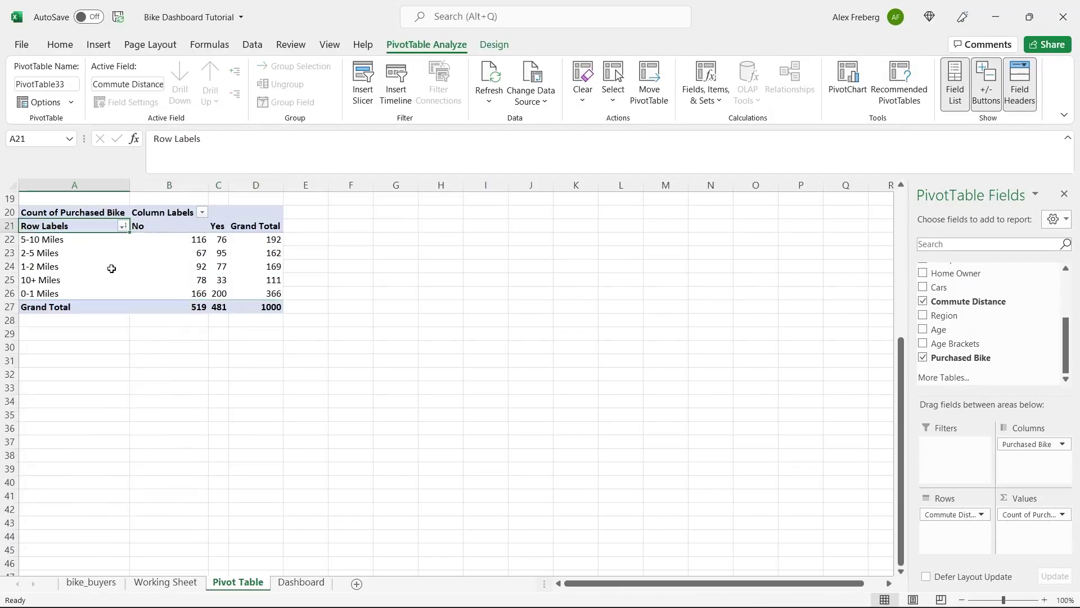
{"action": "left_click", "coordinate": [122, 226]}
{"action": "left_click", "coordinate": [105, 242]}
{"action": "left_click", "coordinate": [257, 266]}
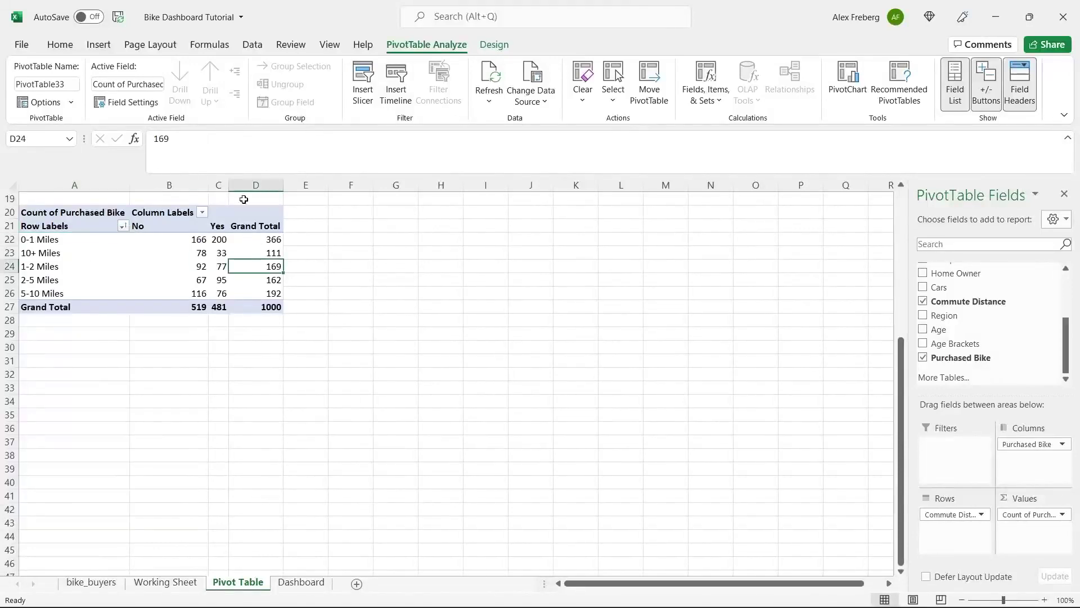
- Insert a line PivotChart from the commute distance PivotTable and place it beside the table
{"action": "left_click", "coordinate": [98, 44]}
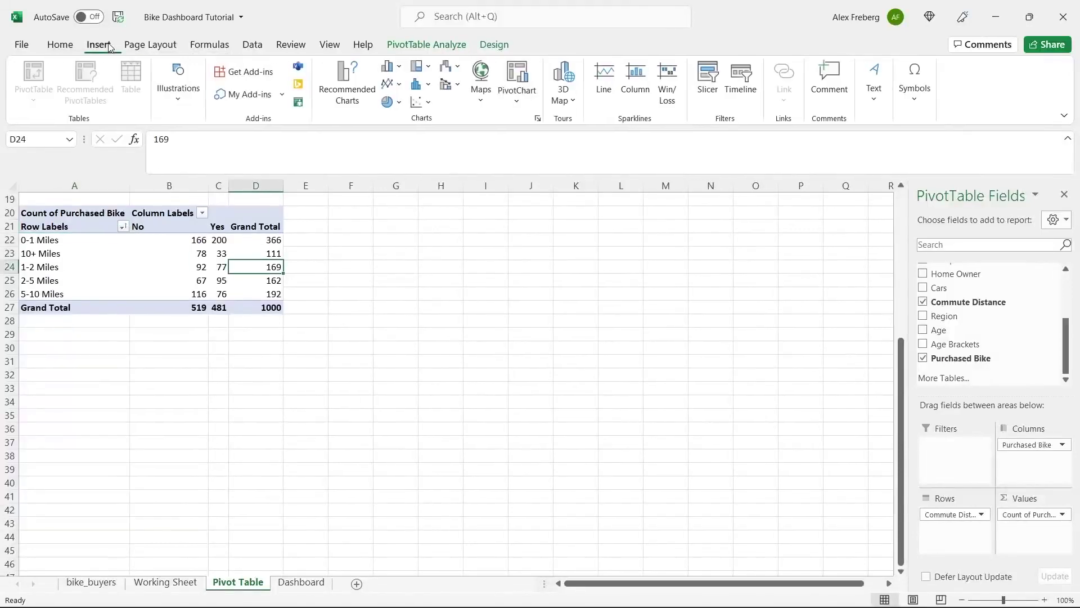
{"action": "left_click", "coordinate": [348, 84]}
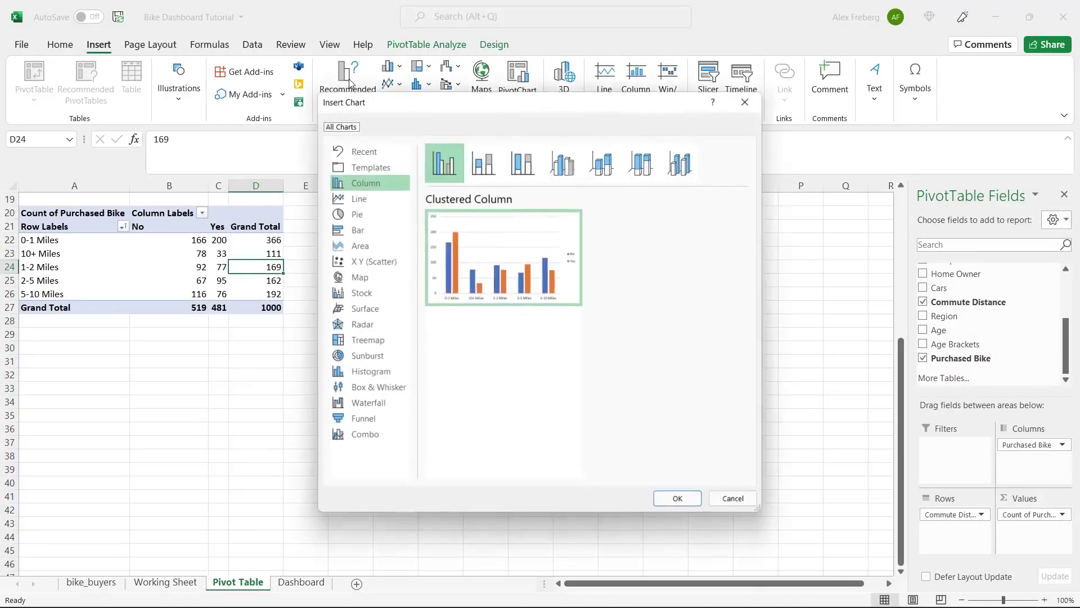
{"action": "left_click", "coordinate": [363, 199]}
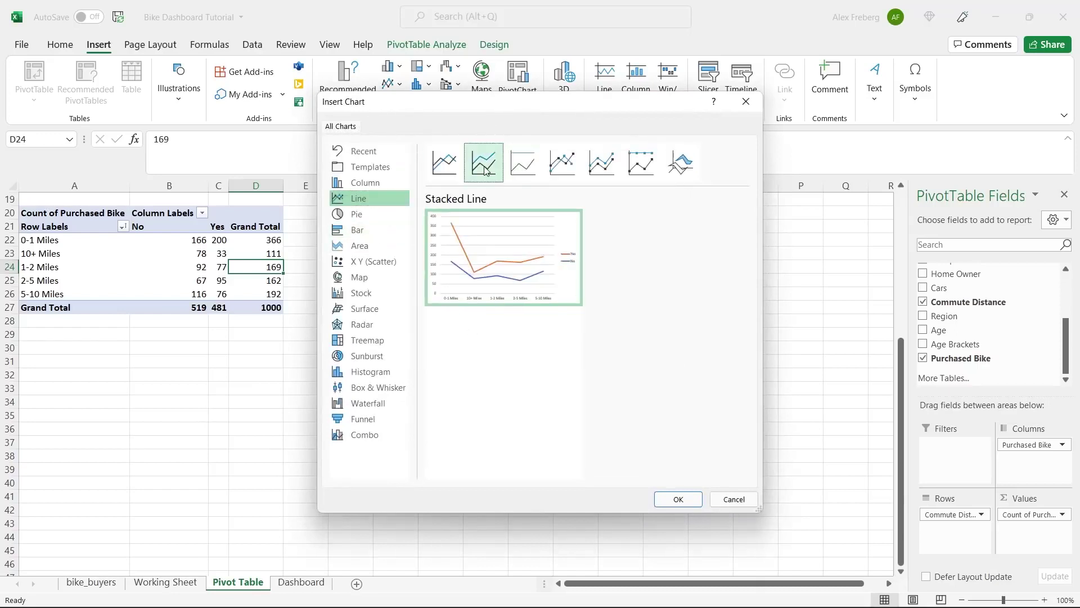
{"action": "left_click", "coordinate": [678, 499]}
{"action": "left_click_drag", "start_coordinate": [550, 306], "coordinate": [566, 215]}
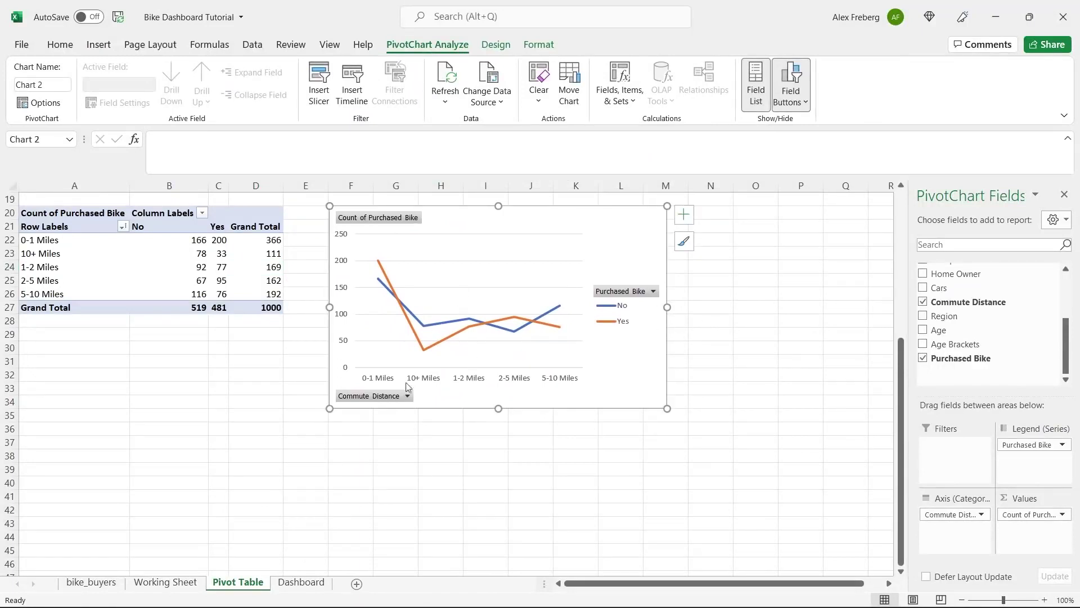
{"action": "left_click", "coordinate": [62, 239]}
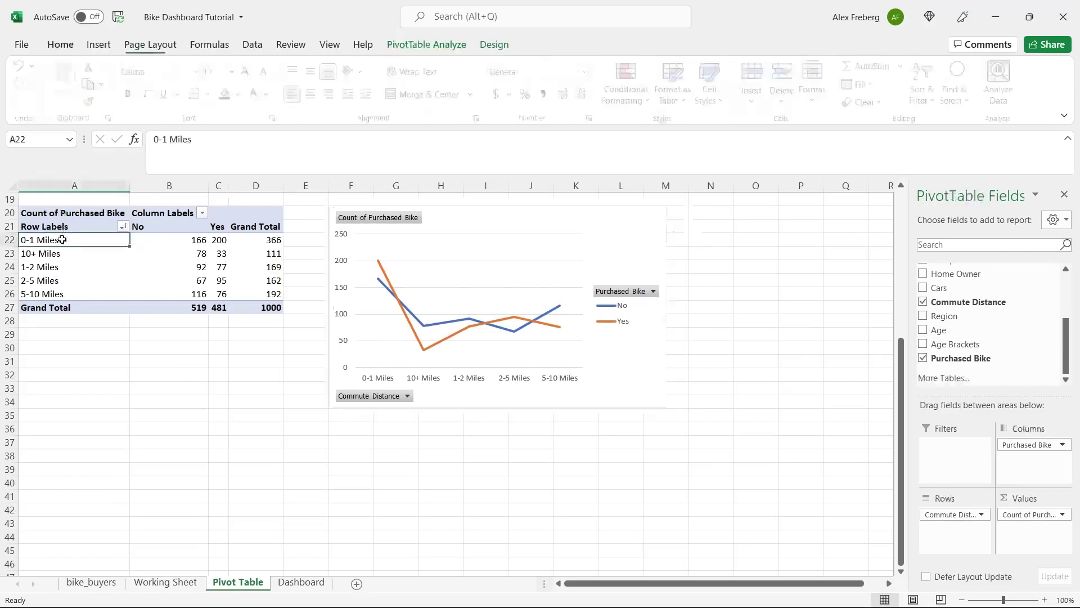
{"action": "left_click", "coordinate": [62, 266]}
{"action": "left_click", "coordinate": [62, 280]}
{"action": "left_click", "coordinate": [63, 293]}
{"action": "left_click", "coordinate": [82, 254]}
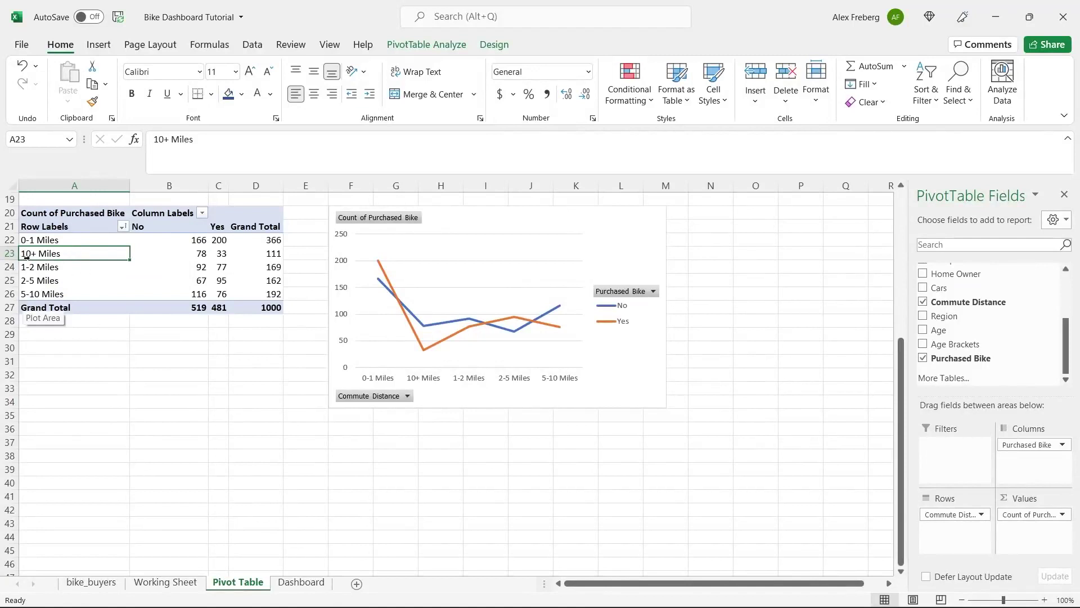
- Go to the Commute Distance column on the Working Sheet and open Find and Replace, keeping the 10+ Miles entries in view
{"action": "left_click", "coordinate": [167, 583]}
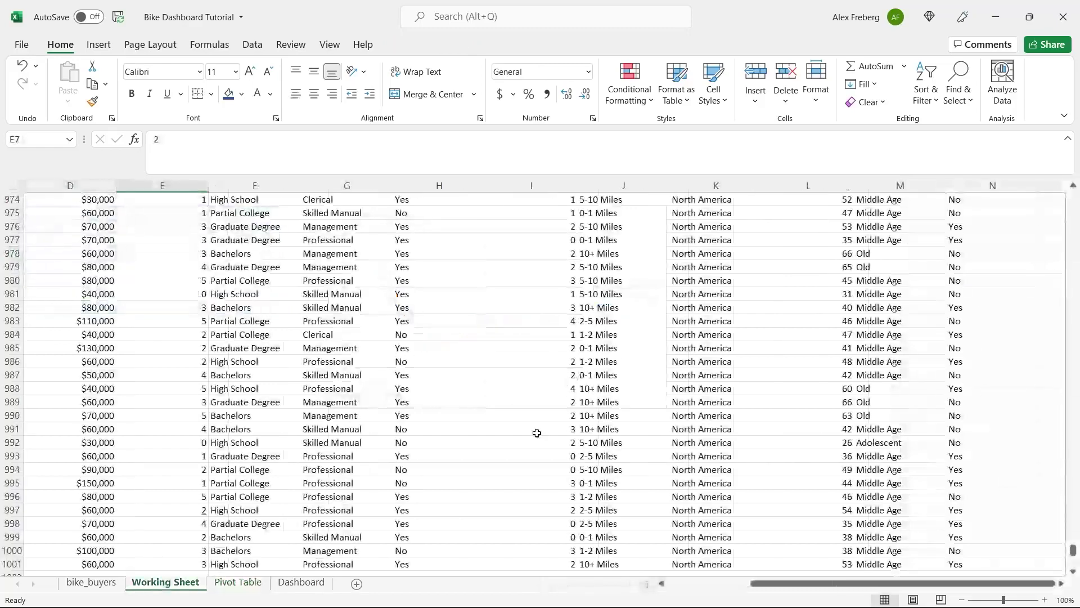
{"action": "left_click", "coordinate": [641, 319]}
{"action": "key", "text": "ctrl+Up"}
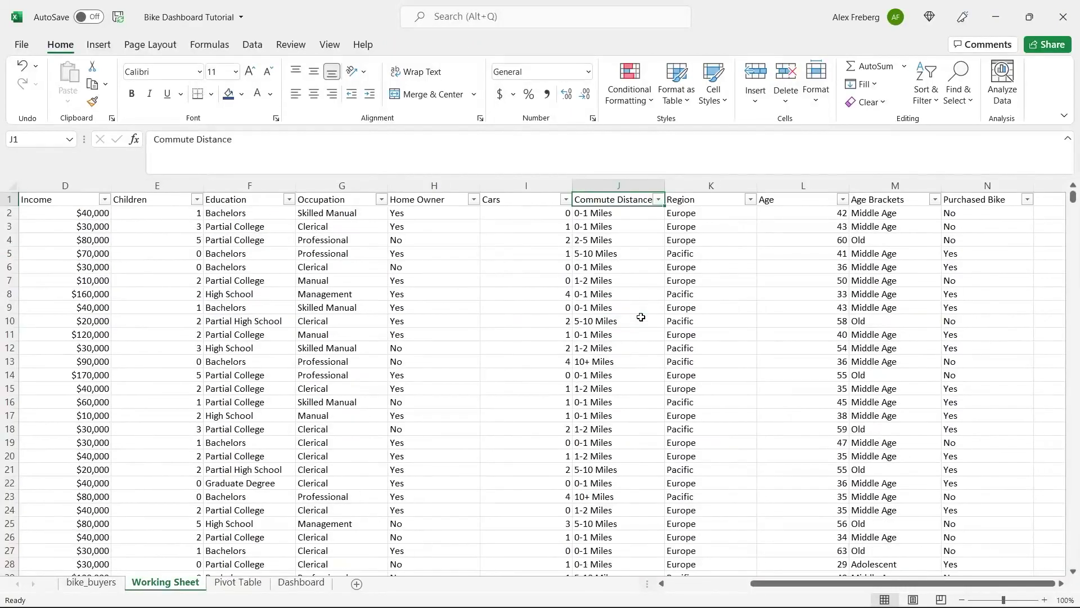
{"action": "left_click", "coordinate": [644, 183]}
{"action": "key", "text": "ctrl+h"}
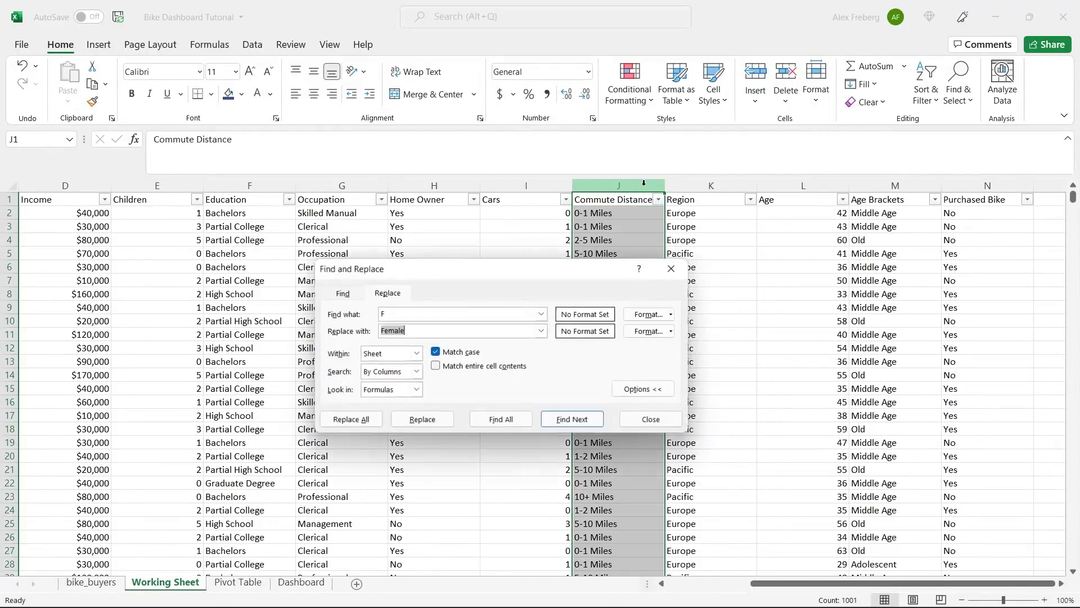
{"action": "left_click_drag", "start_coordinate": [529, 270], "coordinate": [466, 333]}
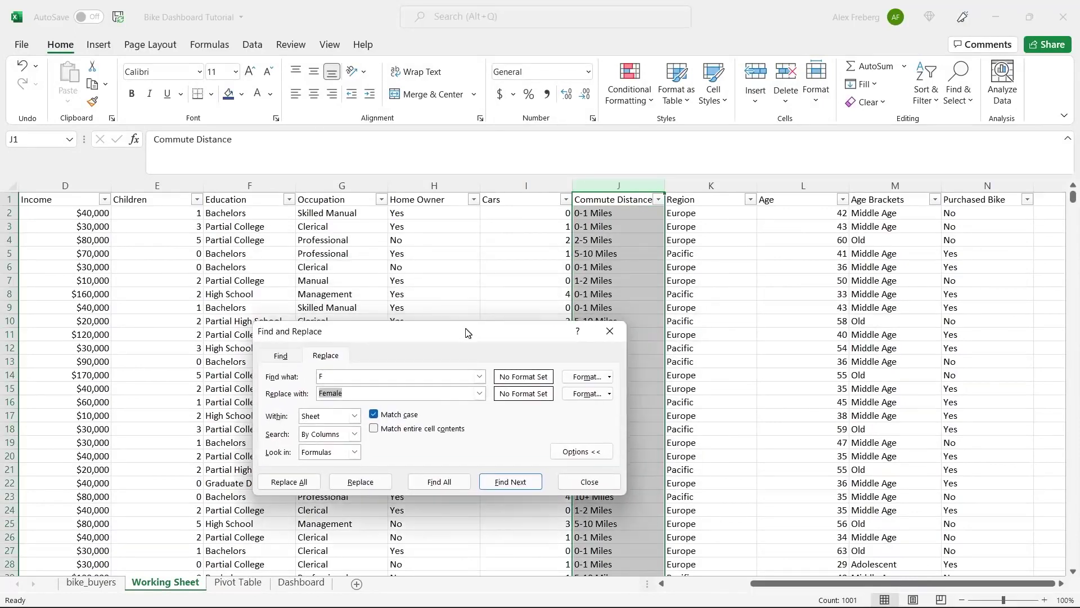
{"action": "left_click", "coordinate": [598, 253]}
{"action": "left_click_drag", "start_coordinate": [527, 340], "coordinate": [524, 397]}
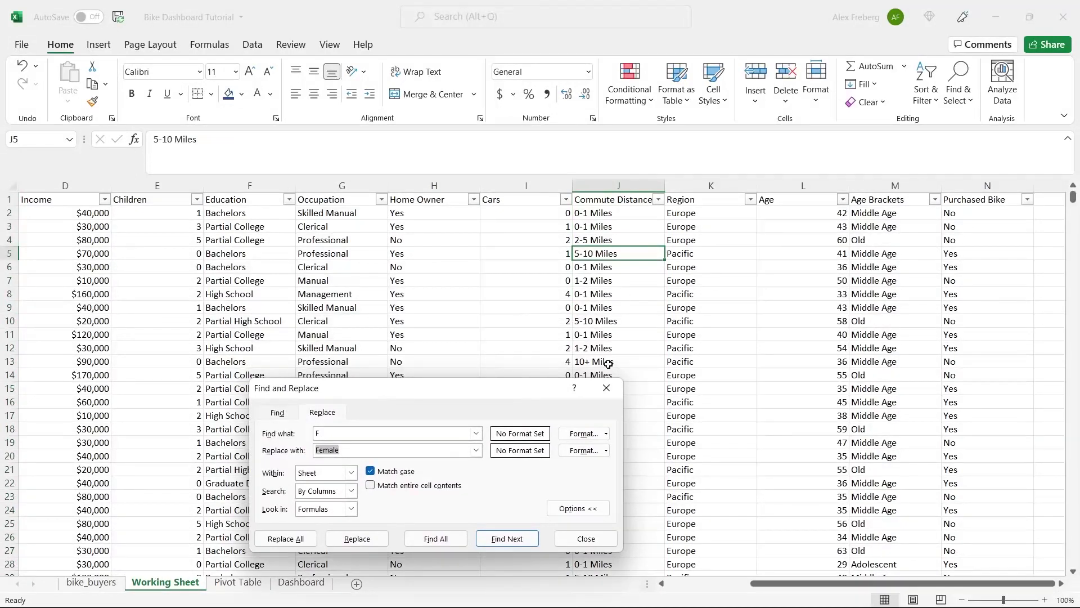
- Replace every "10+ Miles" entry on the Working Sheet with "10 Miles +" and close Find and Replace
{"action": "left_click", "coordinate": [586, 361]}
{"action": "key", "text": "ctrl+c"}
{"action": "left_click", "coordinate": [457, 404]}
{"action": "key", "text": "ctrl+v"}
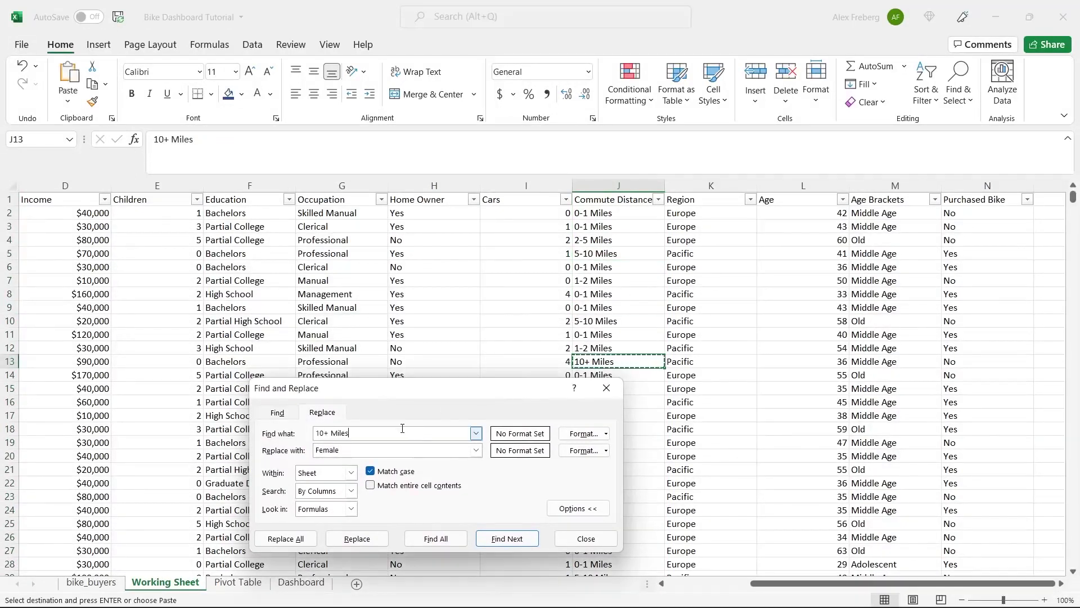
{"action": "left_click", "coordinate": [371, 450]}
{"action": "type", "text": "10 Miles +"}
{"action": "left_click", "coordinate": [285, 538]}
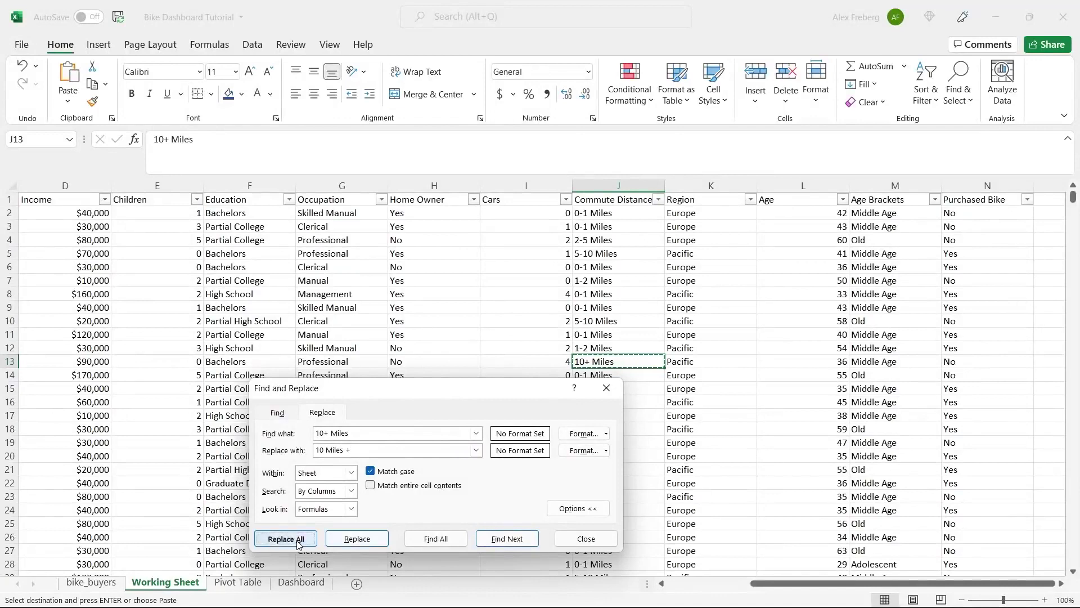
{"action": "left_click", "coordinate": [545, 348]}
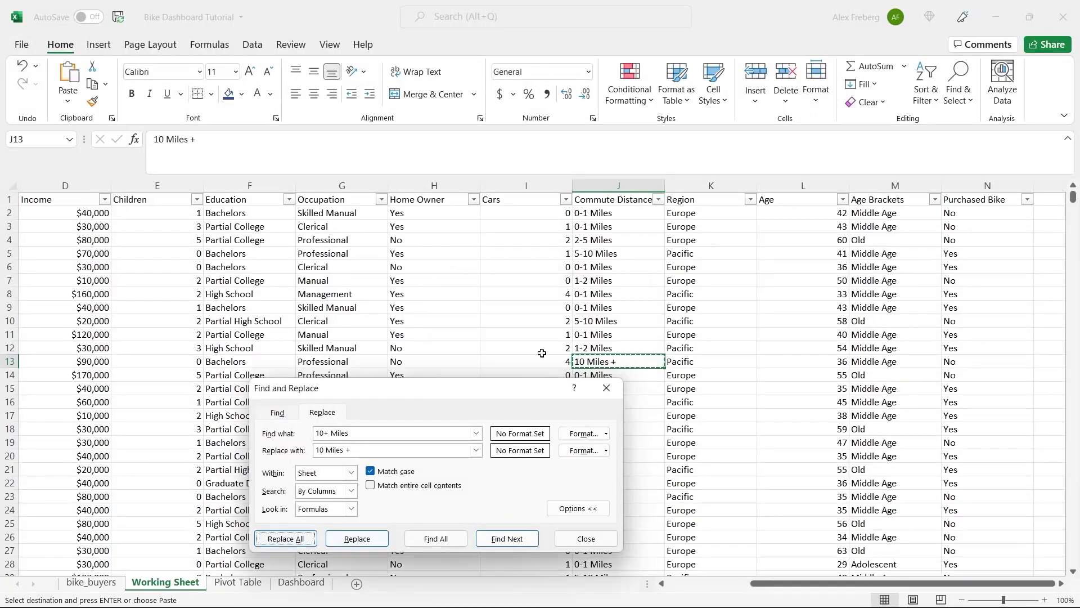
{"action": "left_click", "coordinate": [585, 539]}
- Return to the Pivot Table sheet and refresh all data so the PivotTable and chart use the renamed distance label
{"action": "left_click", "coordinate": [258, 583]}
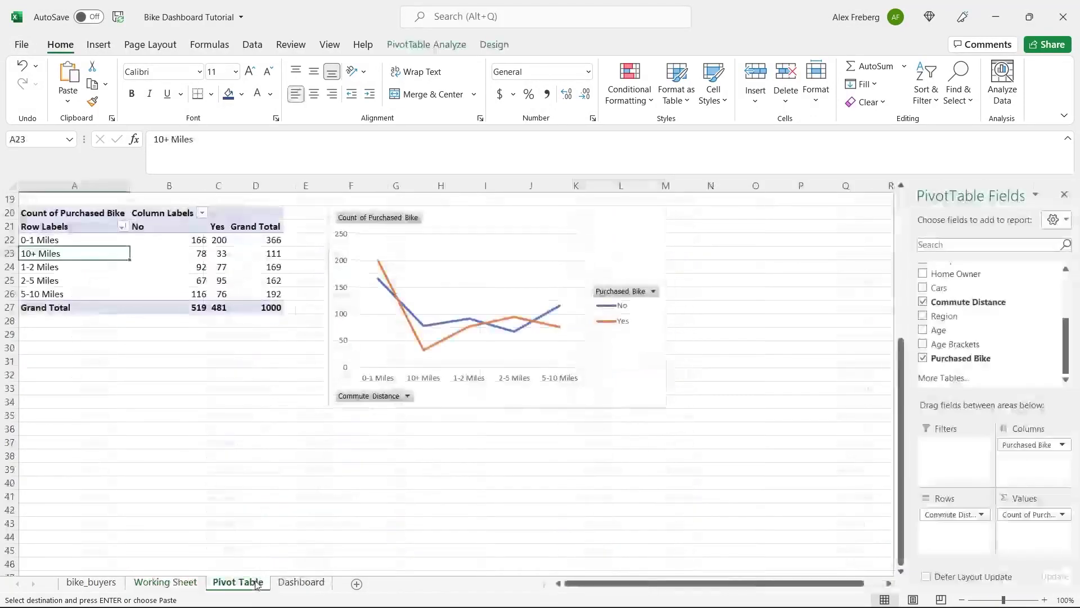
{"action": "left_click", "coordinate": [163, 279]}
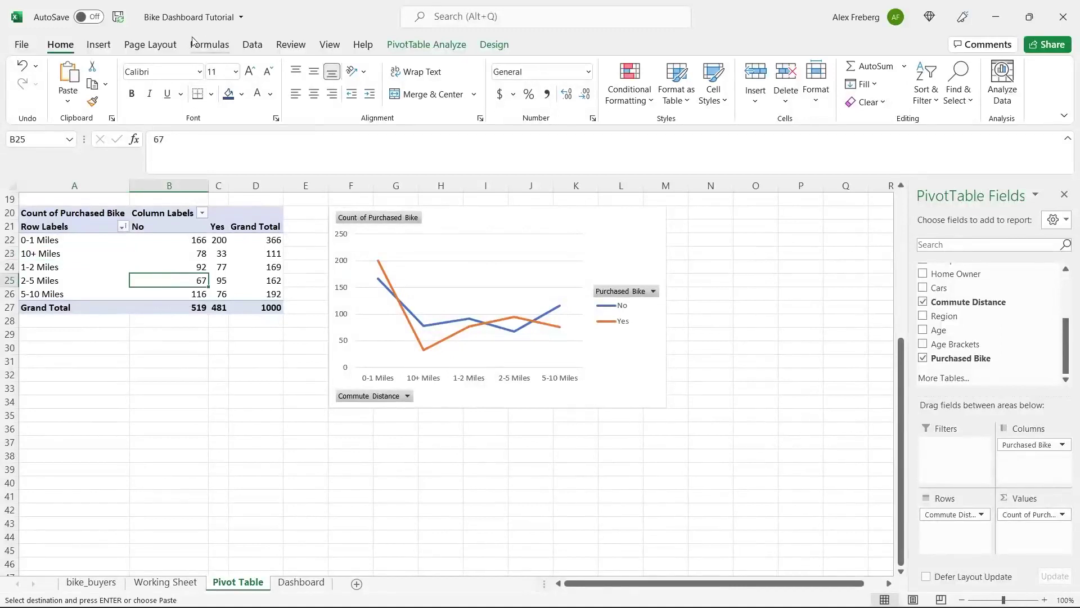
{"action": "left_click", "coordinate": [254, 46]}
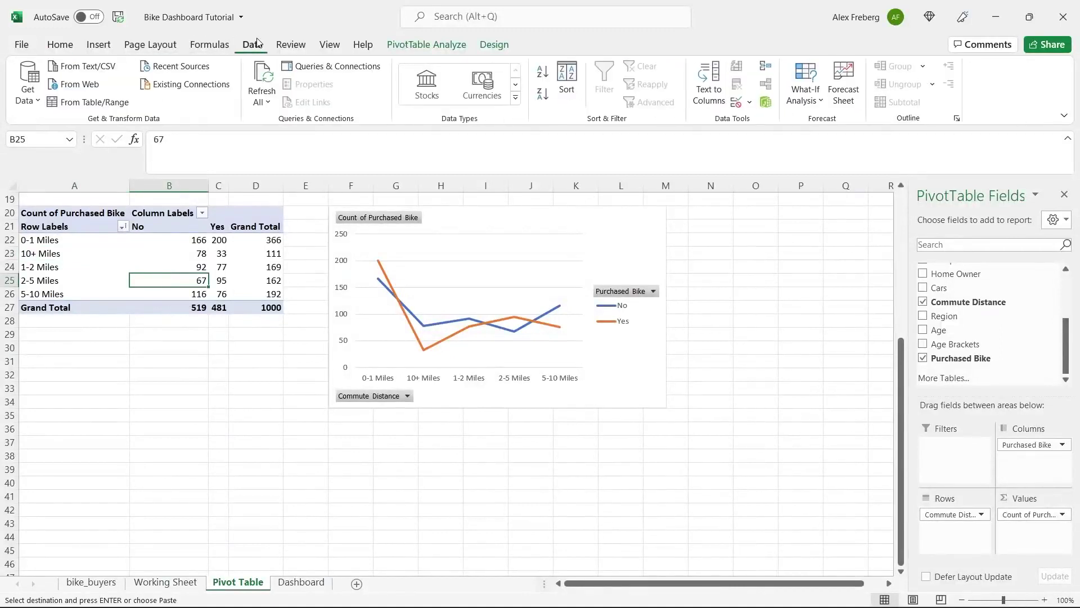
{"action": "left_click", "coordinate": [262, 79]}
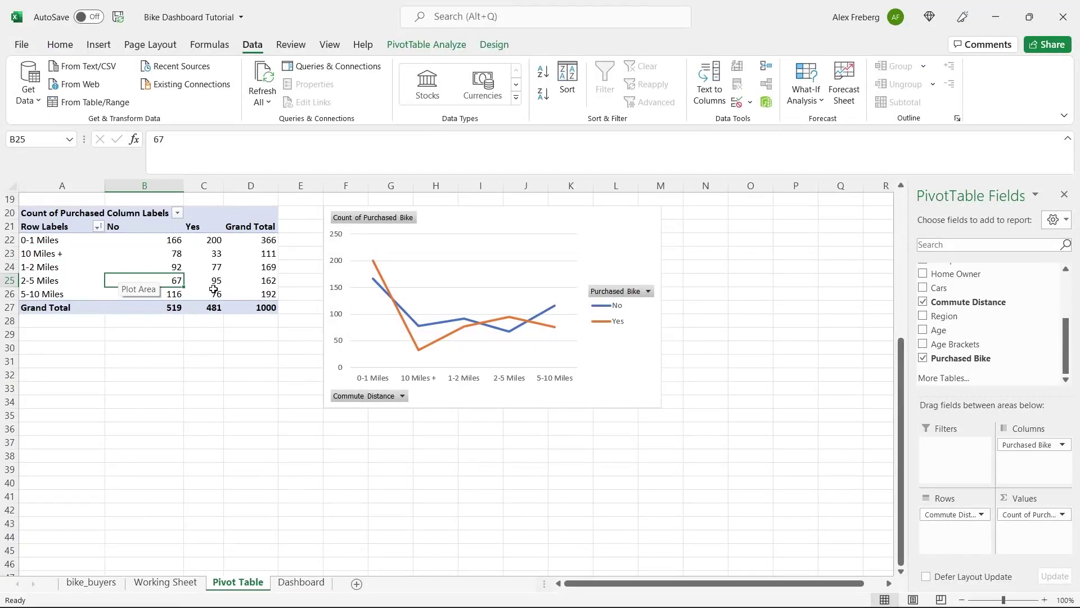
- Undo the last change to the over-10-miles label and open Find and Replace for the Working Sheet's Commute Distance column
{"action": "key", "text": "ctrl+z"}
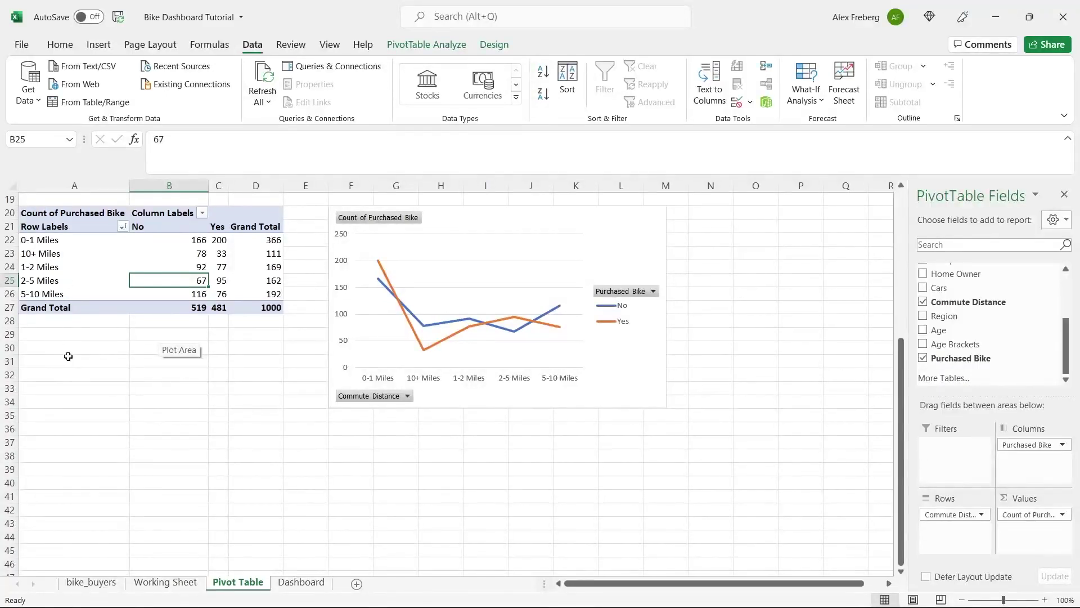
{"action": "left_click", "coordinate": [164, 580]}
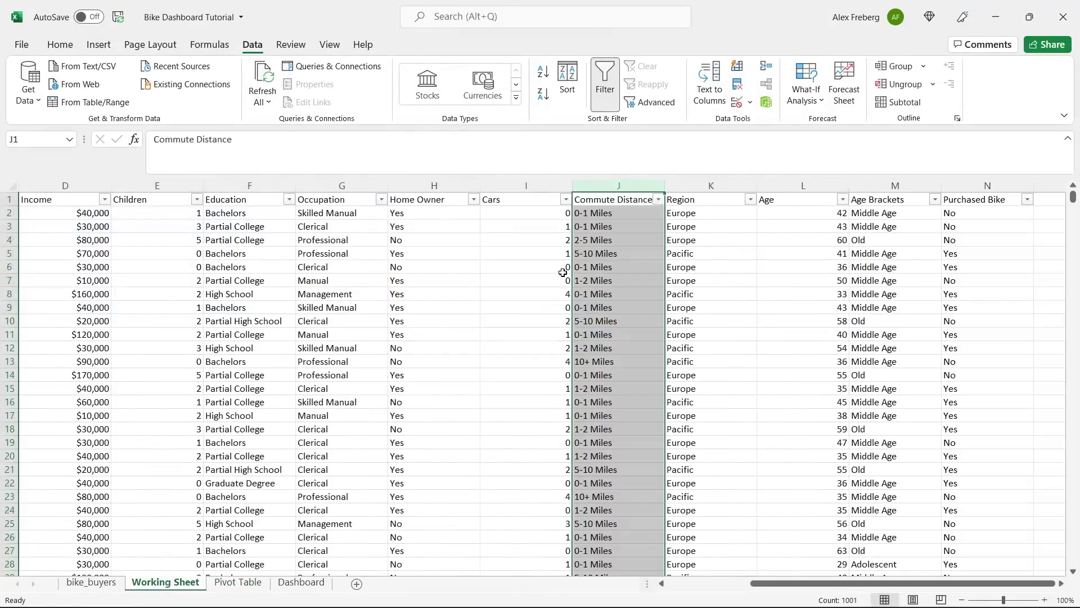
{"action": "key", "text": "ctrl+h"}
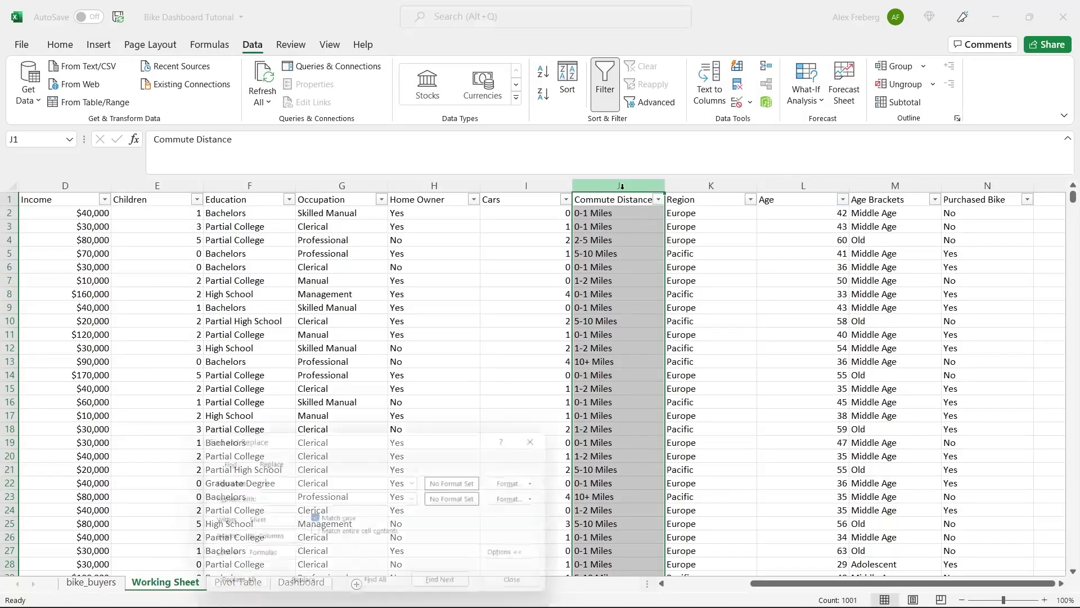
{"action": "left_click_drag", "start_coordinate": [372, 440], "coordinate": [364, 310]}
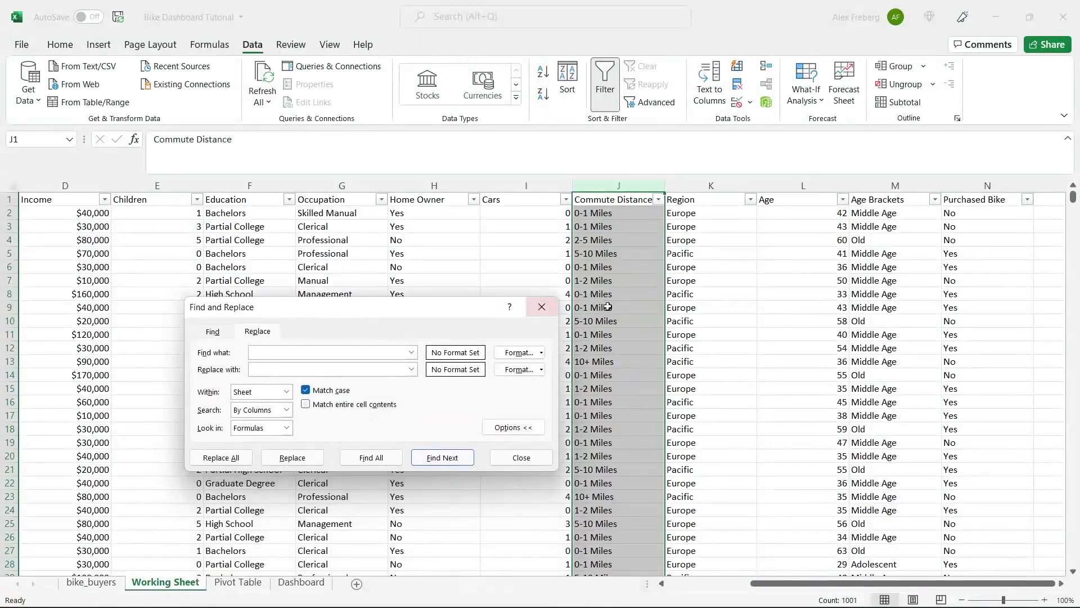
- Replace every "10+ Miles" entry in the Commute Distance column with "More than 10 Miles"
{"action": "left_click", "coordinate": [622, 309]}
{"action": "left_click", "coordinate": [617, 361]}
{"action": "key", "text": "ctrl+c"}
{"action": "left_click", "coordinate": [333, 351]}
{"action": "key", "text": "ctrl+v"}
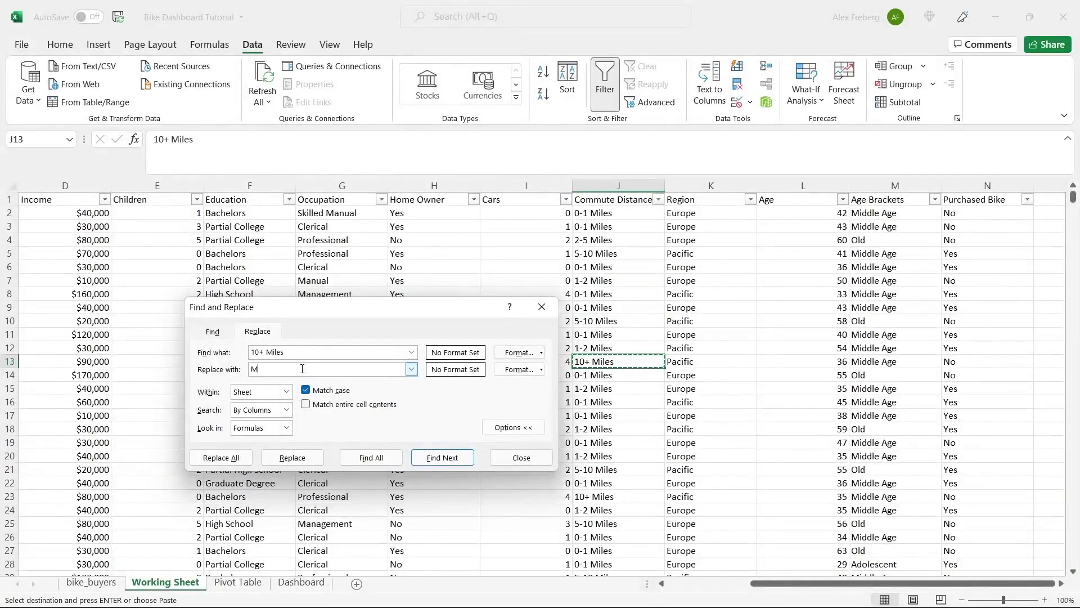
{"action": "type", "text": "0 Miles"}
{"action": "left_click", "coordinate": [230, 457]}
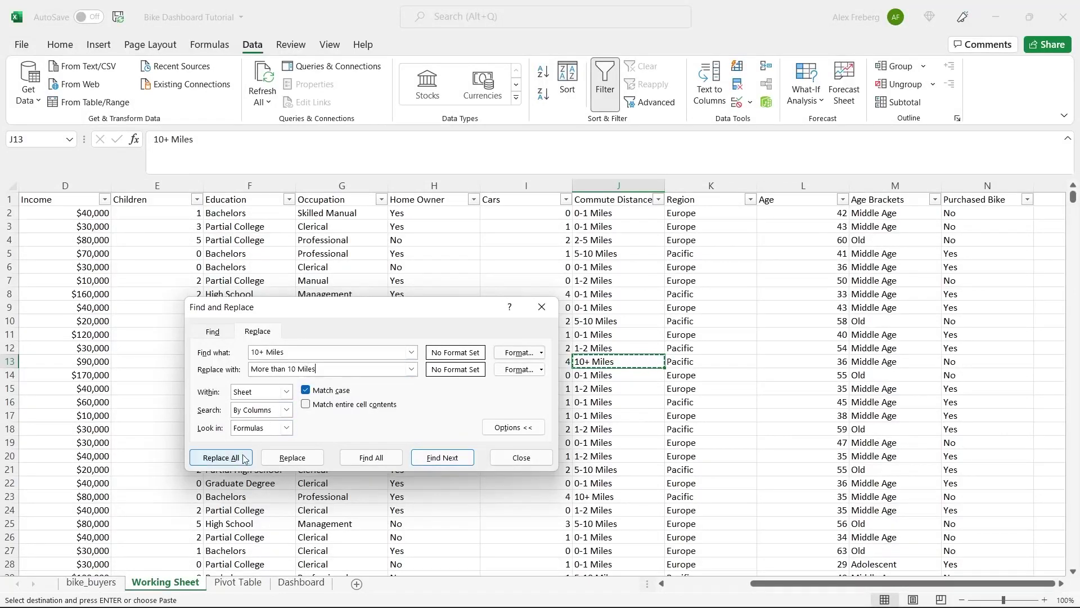
{"action": "left_click", "coordinate": [545, 346]}
{"action": "left_click", "coordinate": [550, 305]}
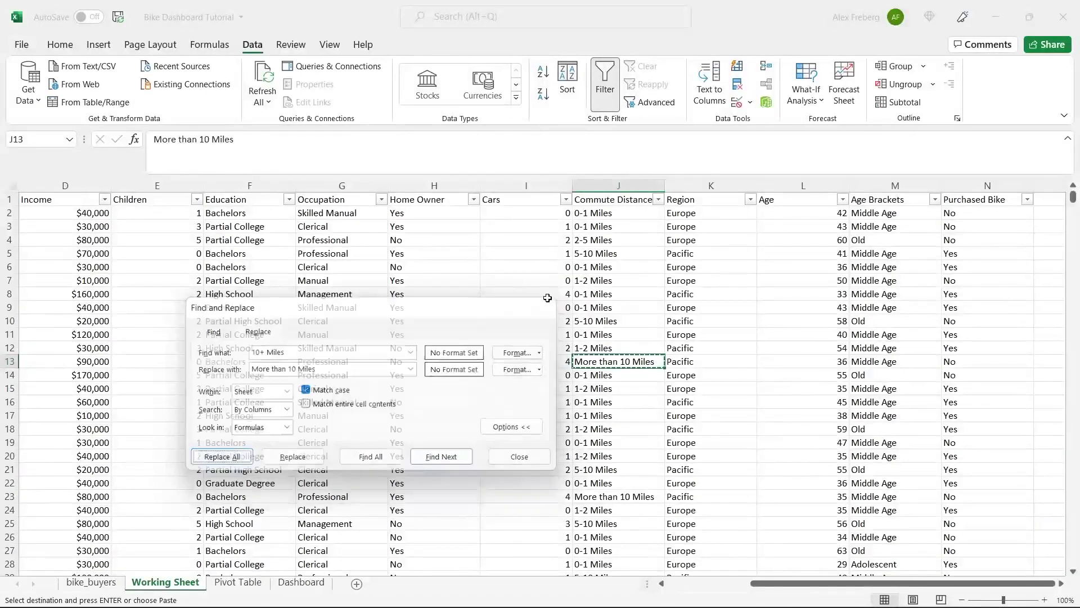
{"action": "double_click", "coordinate": [621, 280]}
{"action": "left_click", "coordinate": [629, 333]}
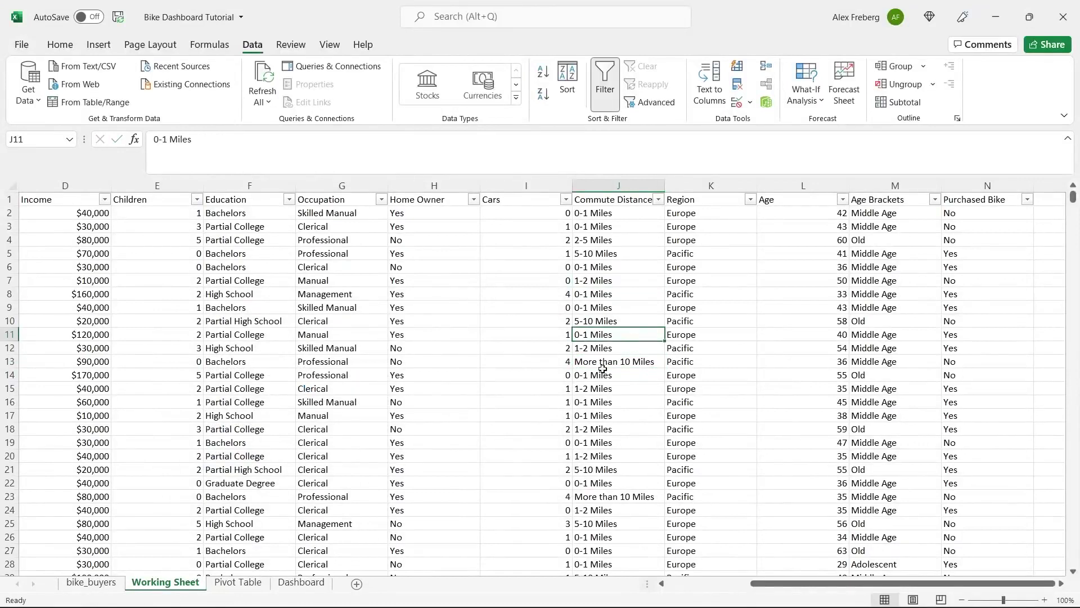
- Refresh the commute distance pivot table and its line chart on the Pivot Table sheet
{"action": "left_click", "coordinate": [238, 583]}
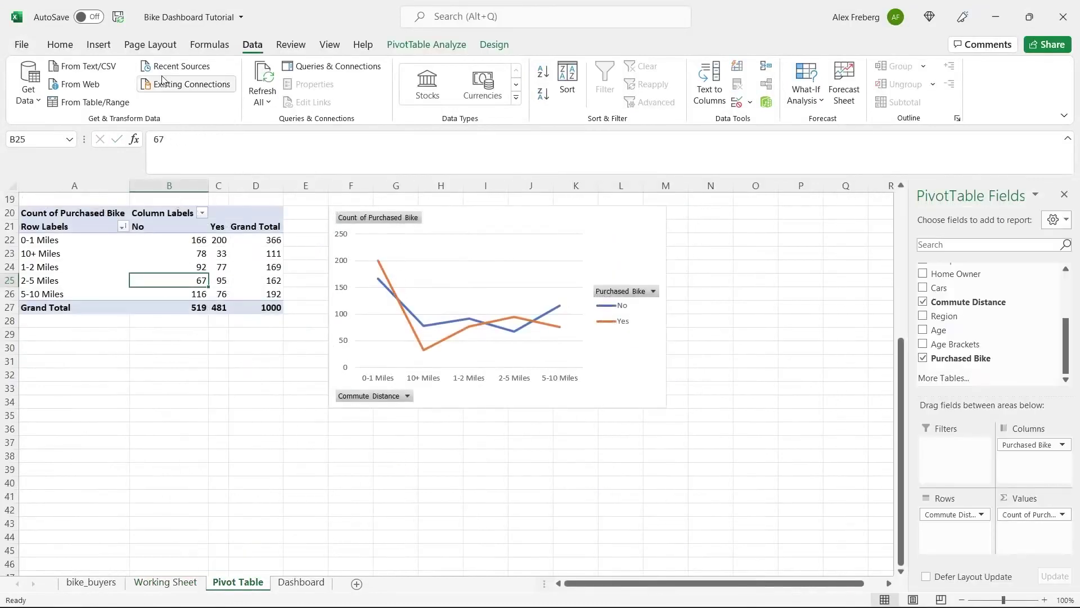
{"action": "left_click", "coordinate": [260, 78]}
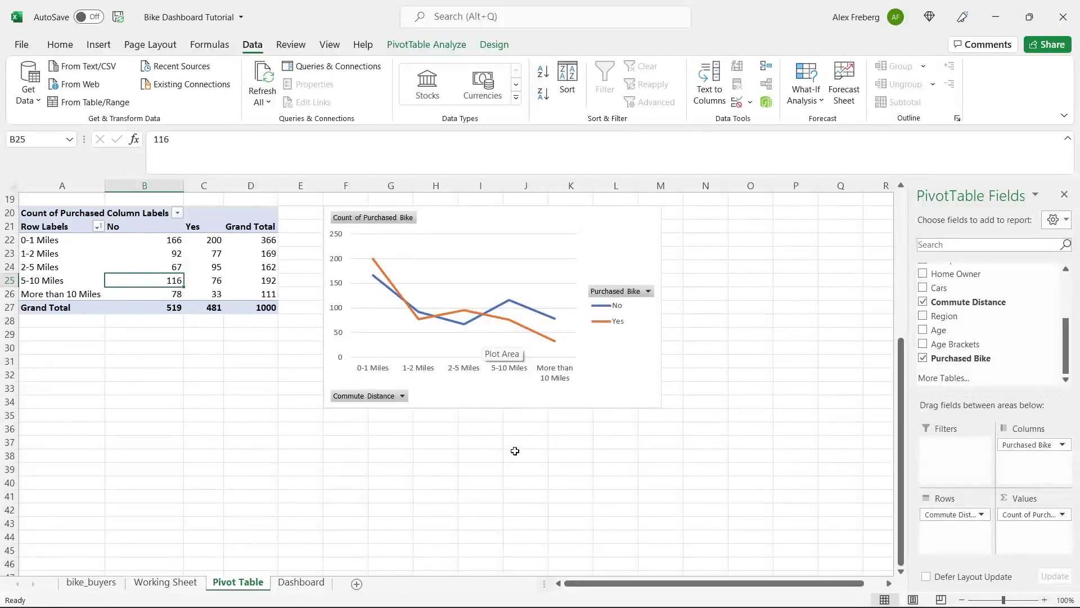
{"action": "left_click", "coordinate": [525, 428]}
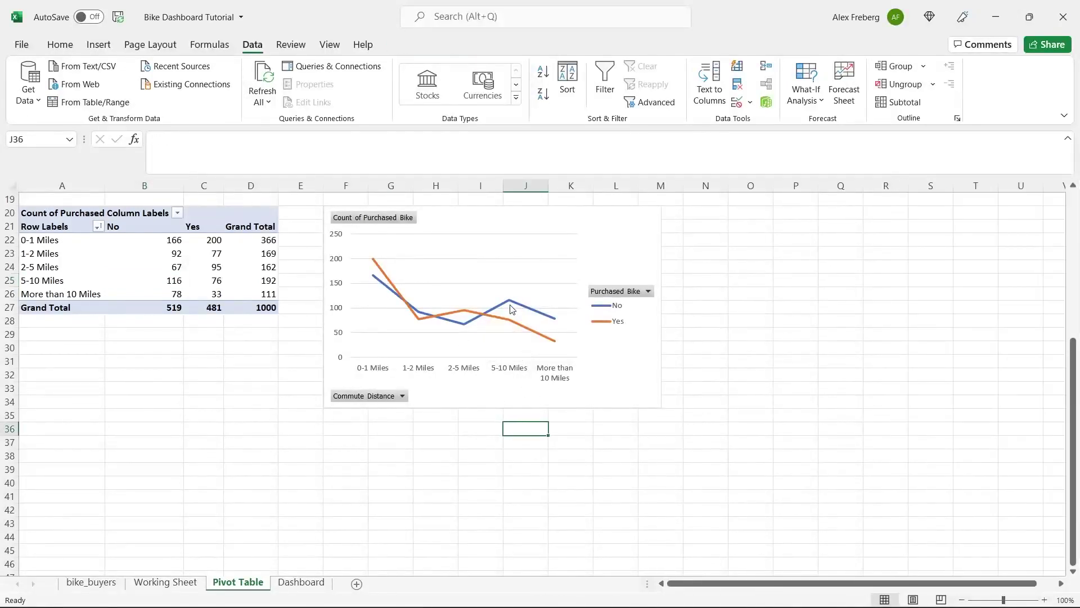
{"action": "mouse_move", "coordinate": [511, 308]}
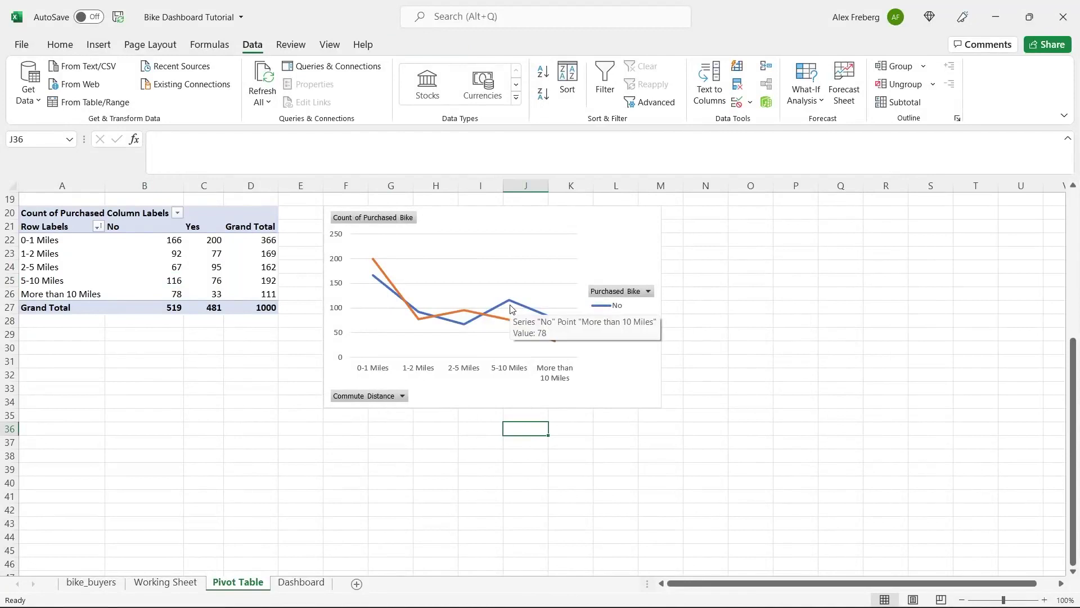
- Add axis titles to the commute line chart and name the horizontal one "Commute Distance"
{"action": "left_click", "coordinate": [619, 236]}
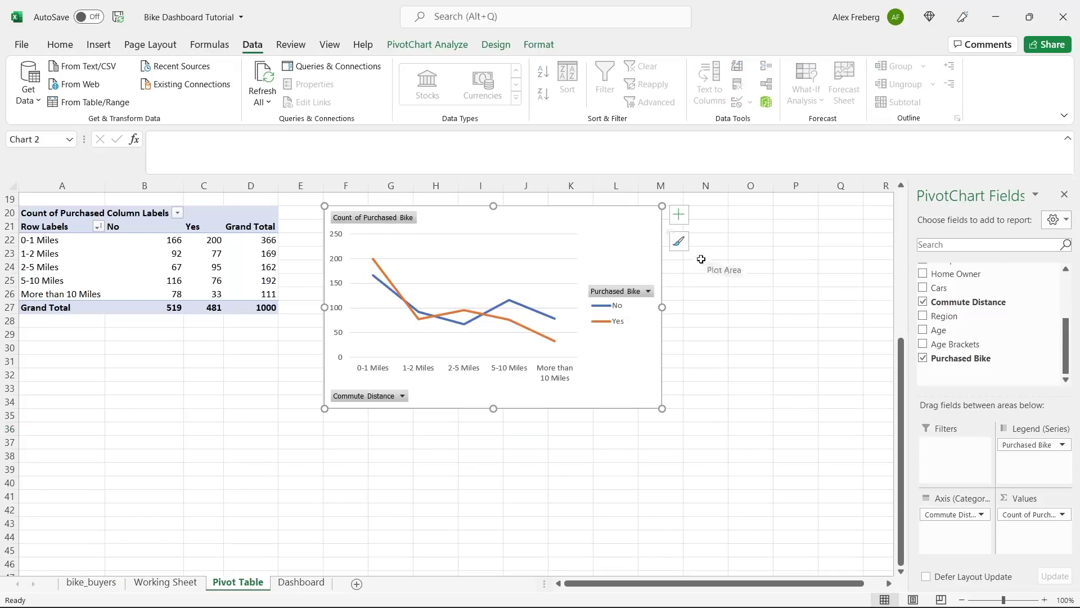
{"action": "left_click", "coordinate": [680, 219]}
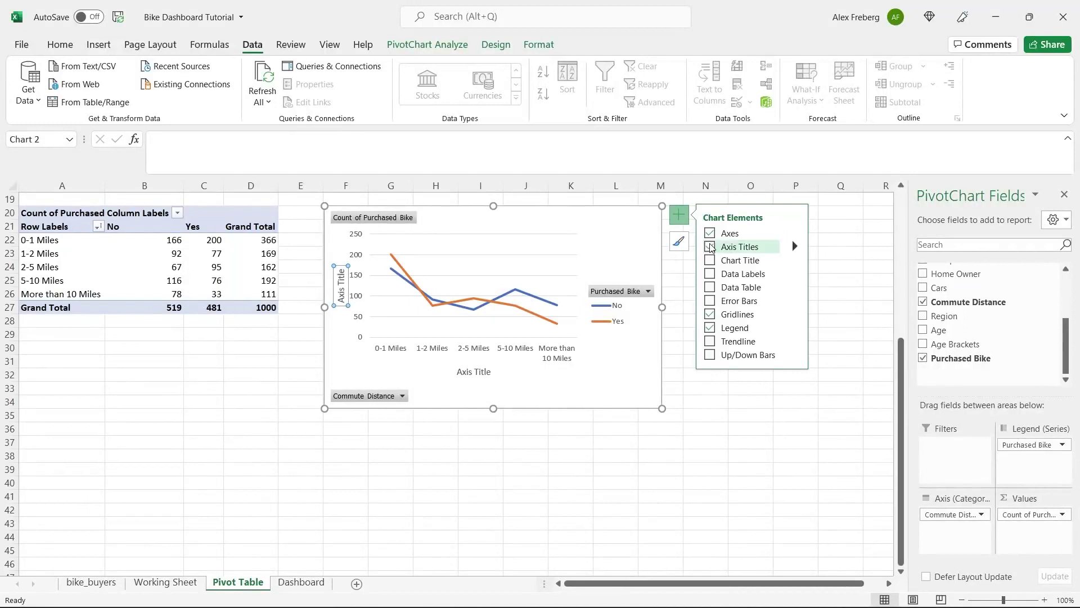
{"action": "left_click", "coordinate": [710, 248]}
{"action": "left_click", "coordinate": [481, 374]}
{"action": "double_click", "coordinate": [481, 374]}
{"action": "left_click", "coordinate": [481, 375]}
{"action": "type", "text": "Commut"}
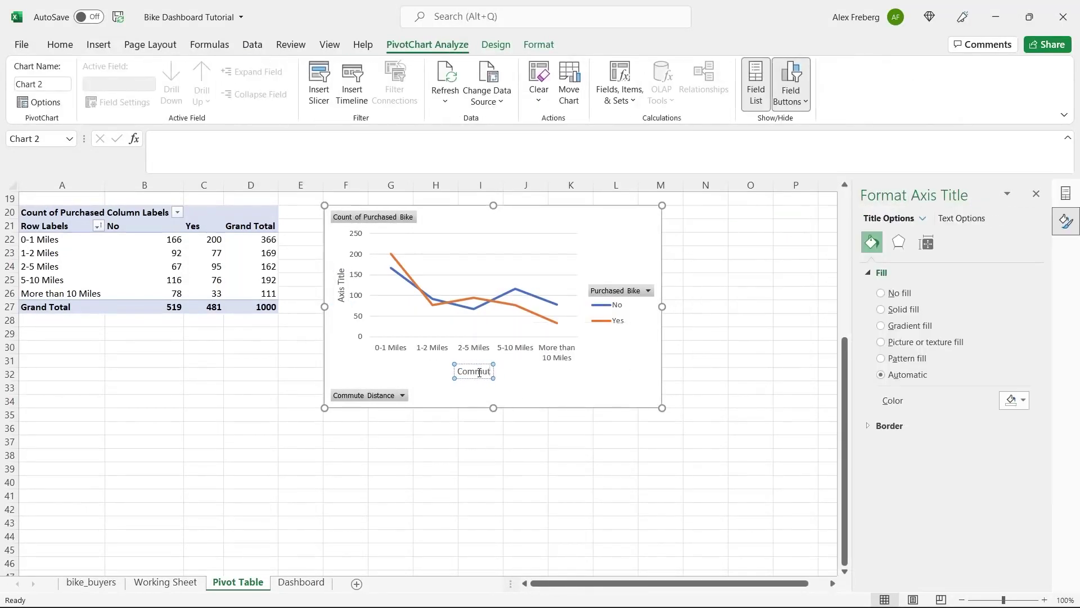
{"action": "type", "text": "e Distance"}
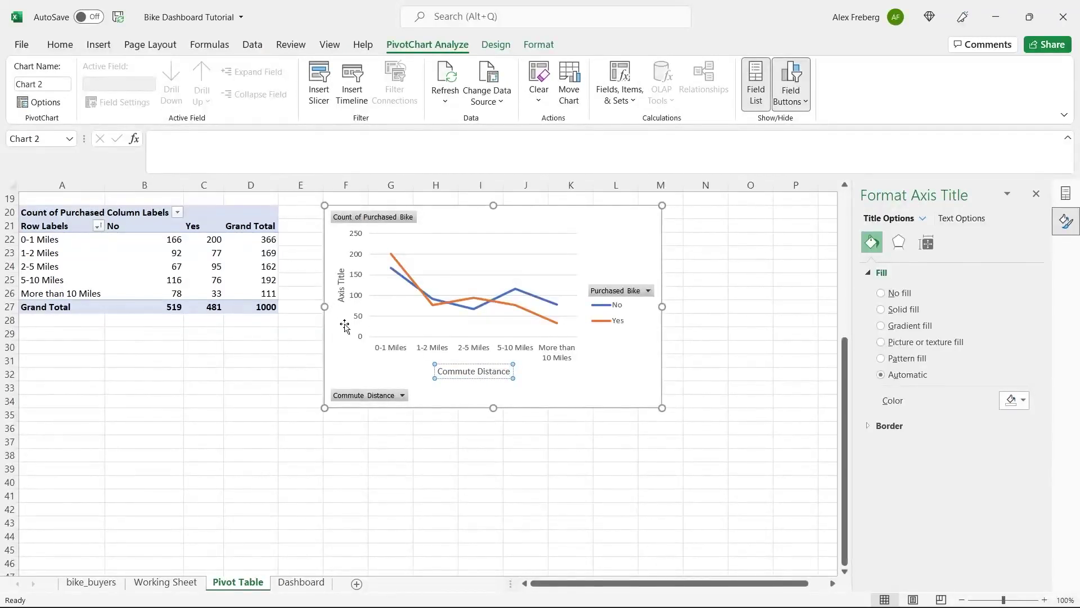
- Remove the line chart's vertical axis title and switch its horizontal axis title off and on again
{"action": "left_click", "coordinate": [341, 289]}
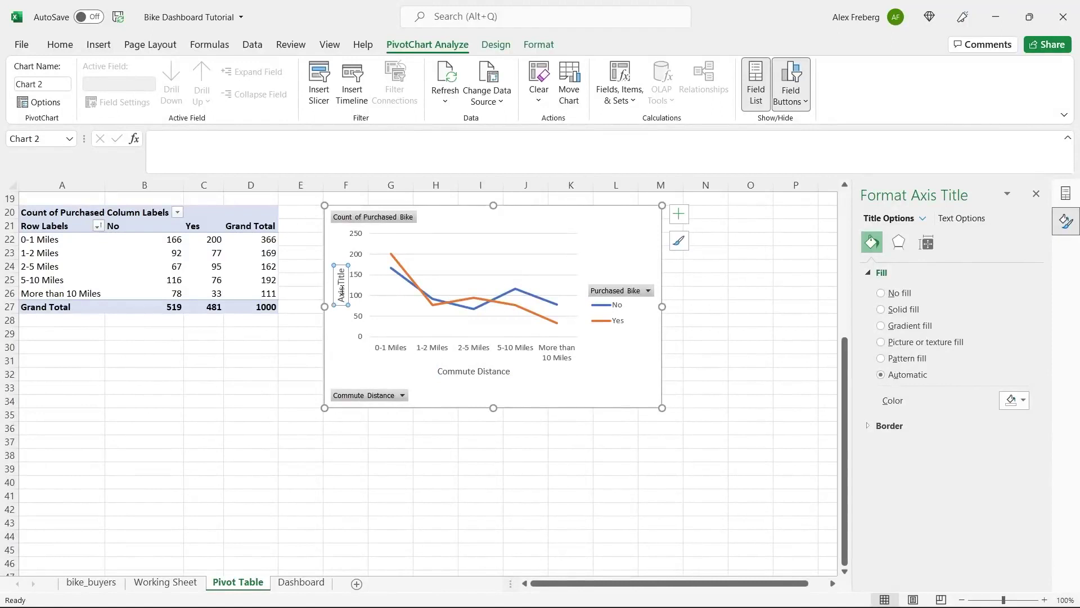
{"action": "triple_click", "coordinate": [341, 291]}
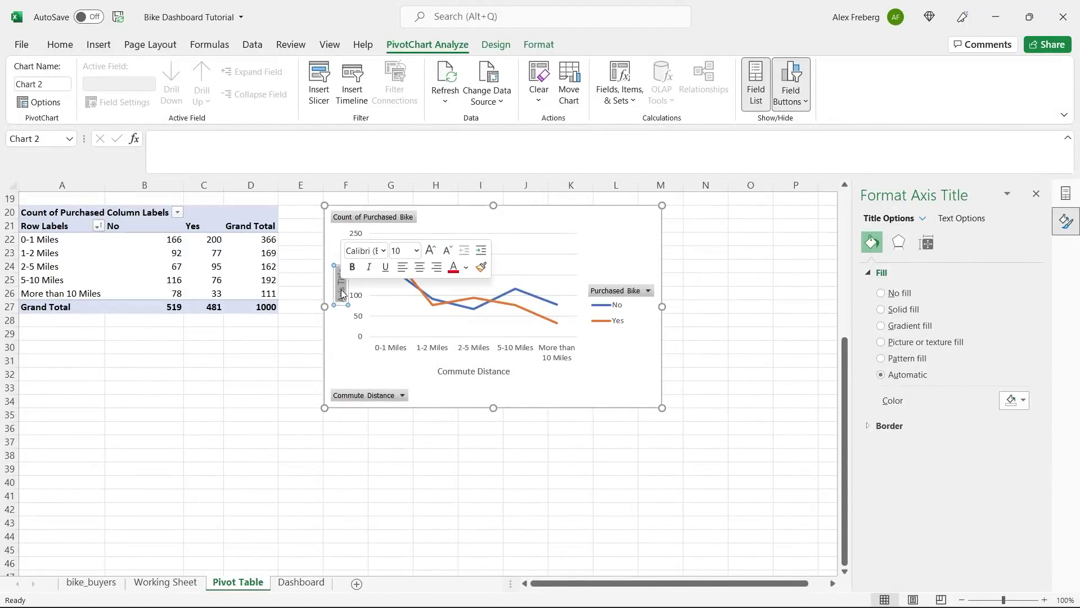
{"action": "left_click", "coordinate": [608, 266]}
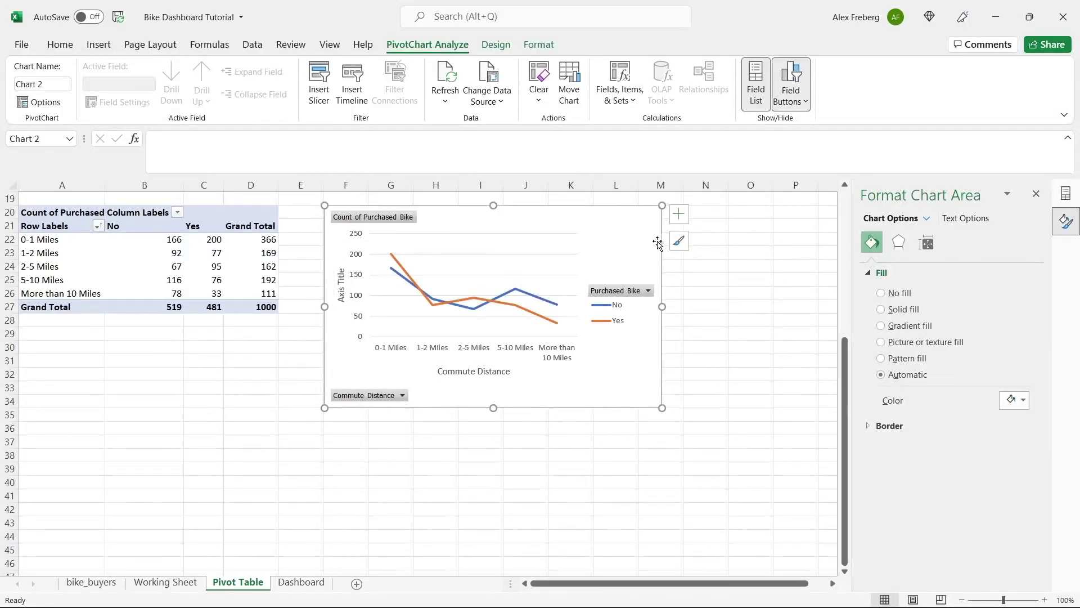
{"action": "left_click", "coordinate": [679, 213]}
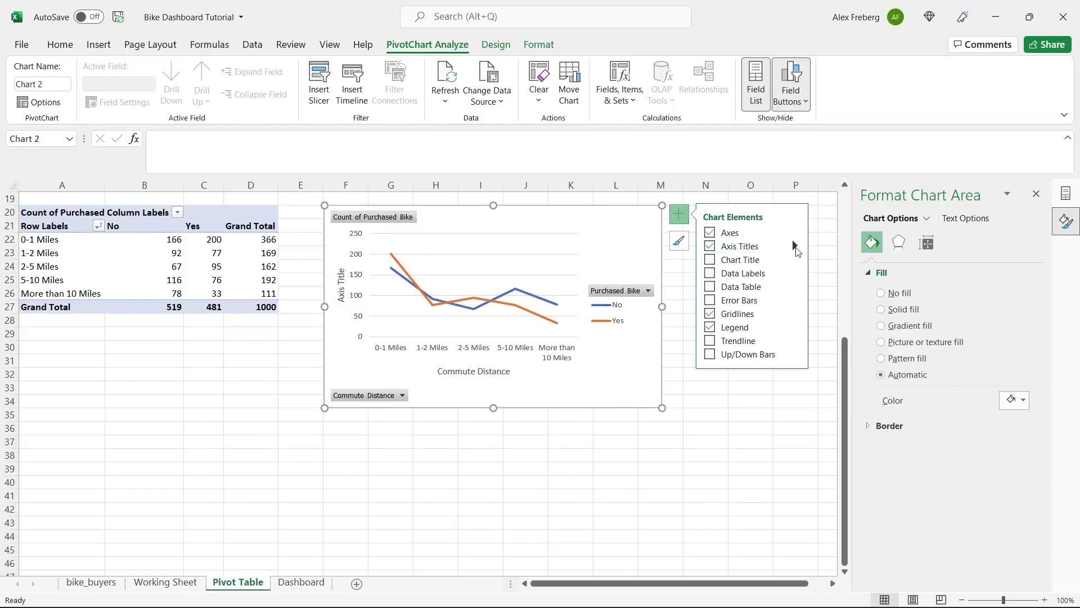
{"action": "left_click", "coordinate": [795, 246]}
{"action": "left_click", "coordinate": [820, 251]}
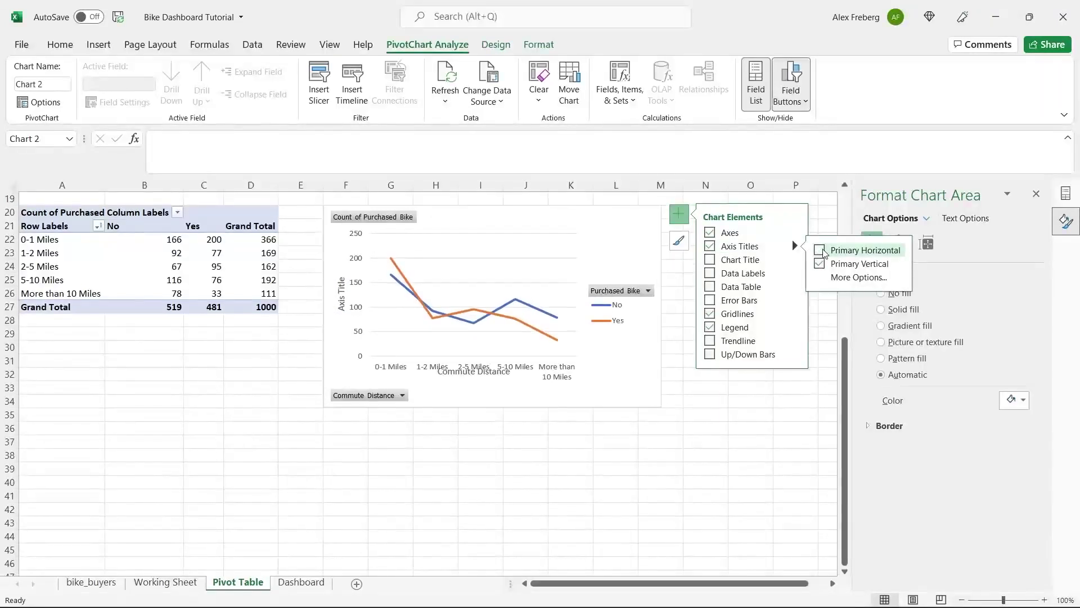
{"action": "left_click", "coordinate": [820, 251]}
{"action": "left_click", "coordinate": [820, 264]}
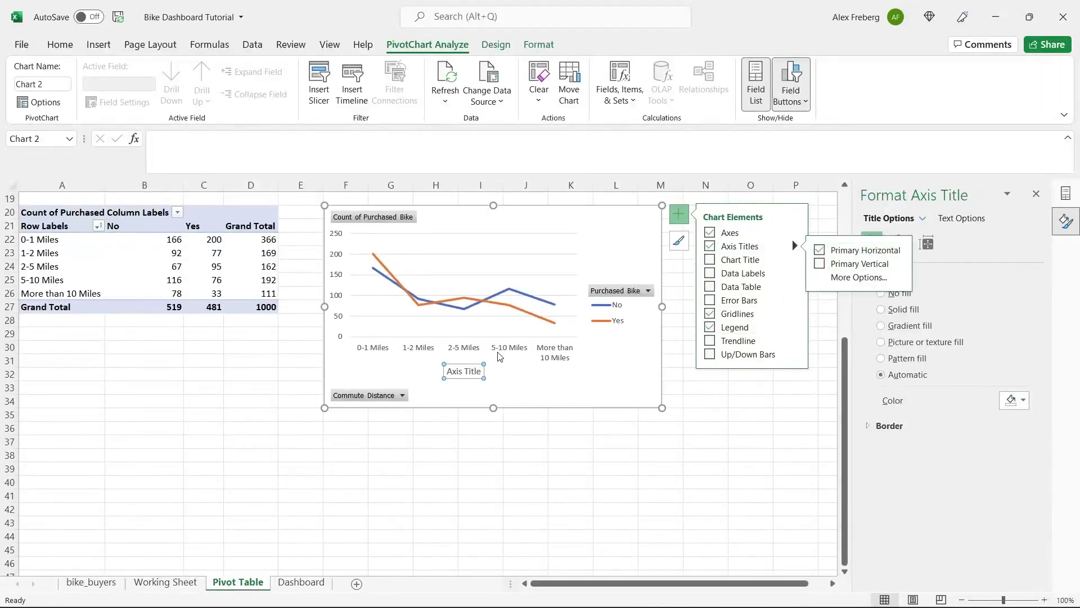
- Replace the placeholder text of the line chart's horizontal axis title with "Commute Distance"
{"action": "left_click", "coordinate": [465, 372]}
{"action": "double_click", "coordinate": [464, 373]}
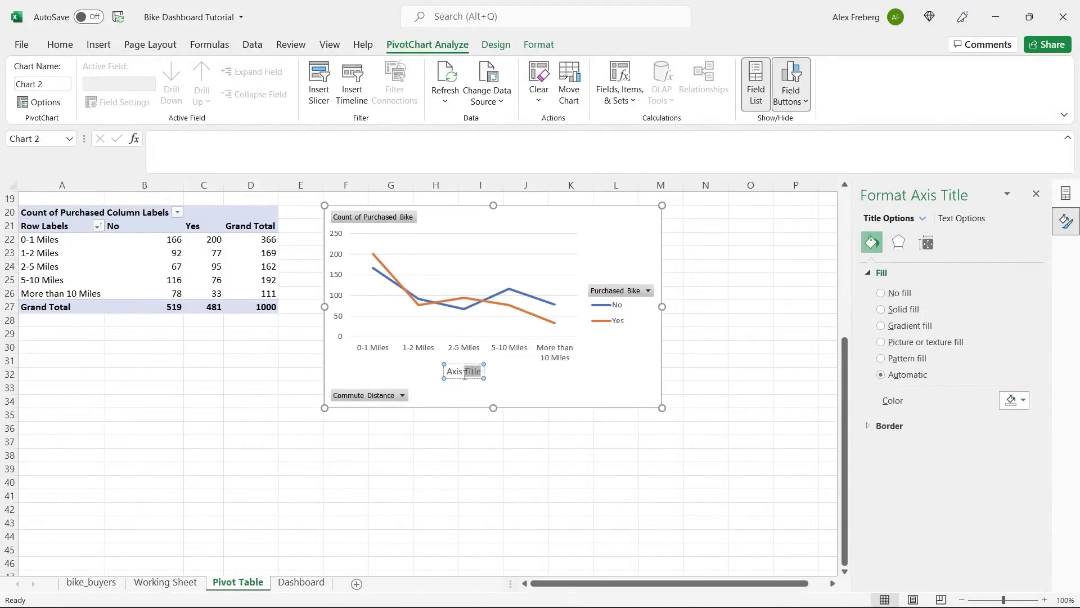
{"action": "left_click", "coordinate": [465, 375]}
{"action": "triple_click", "coordinate": [464, 374]}
{"action": "type", "text": "Commute Distn"}
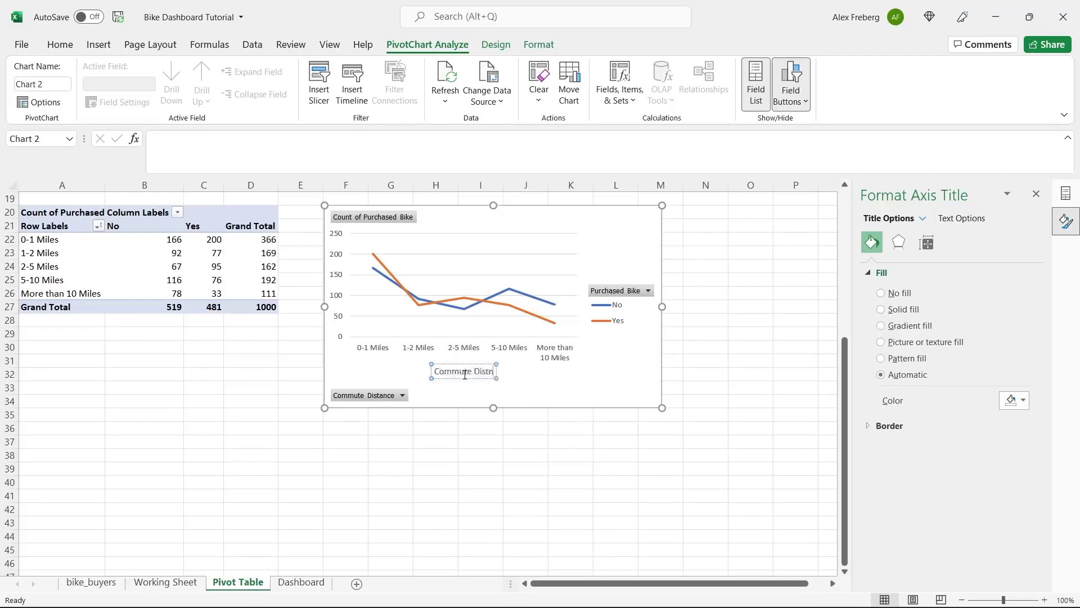
{"action": "key", "text": "BackSpace"}
{"action": "type", "text": "ance"}
{"action": "left_click", "coordinate": [553, 394]}
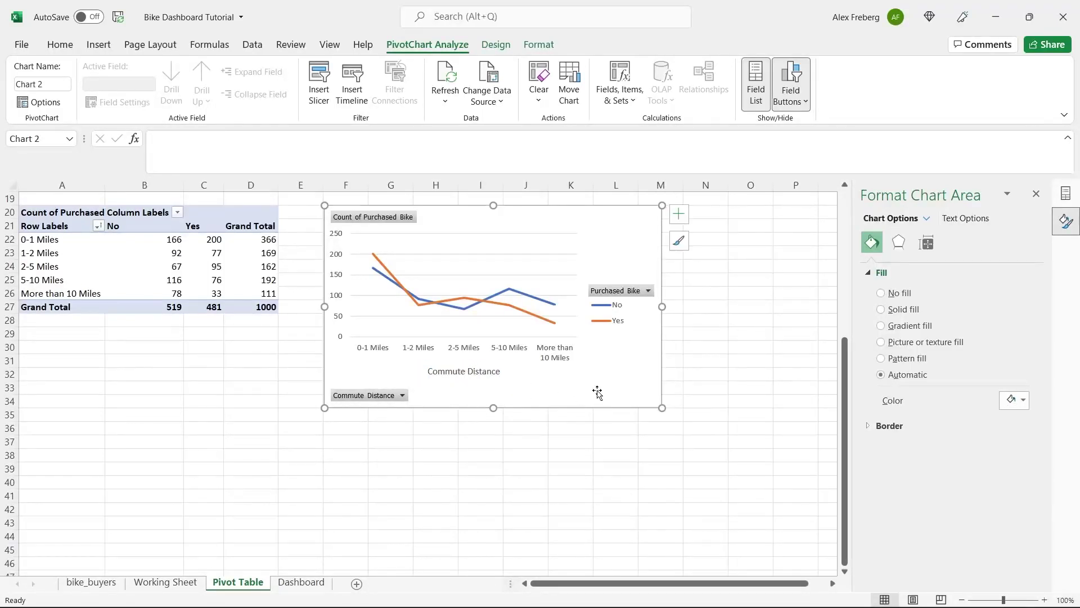
- Add a chart title to the commute line chart reading "Distance Per Customer"
{"action": "left_click", "coordinate": [679, 214]}
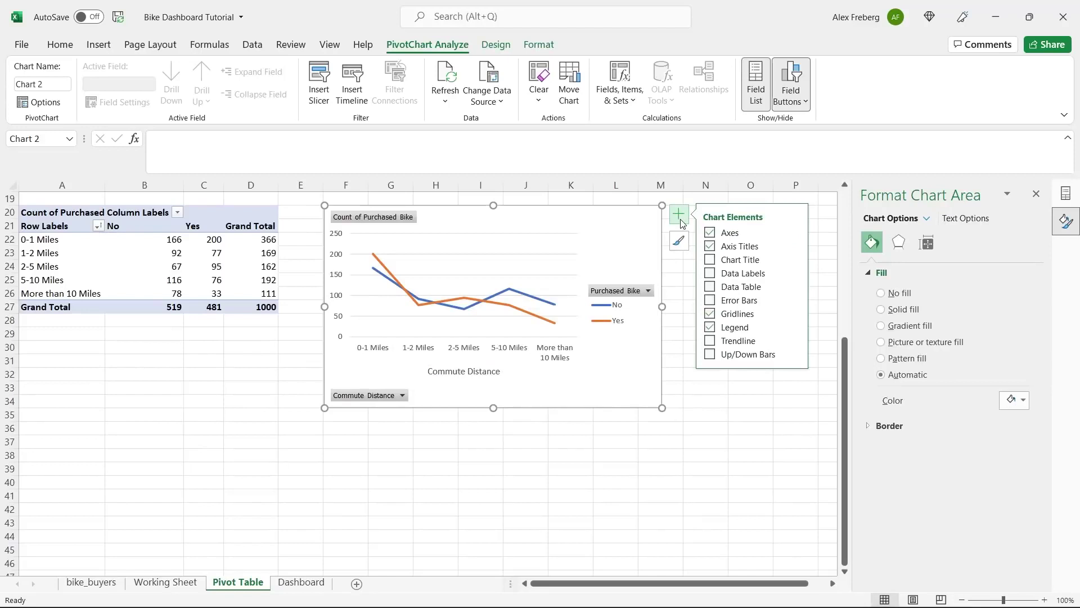
{"action": "left_click", "coordinate": [709, 259]}
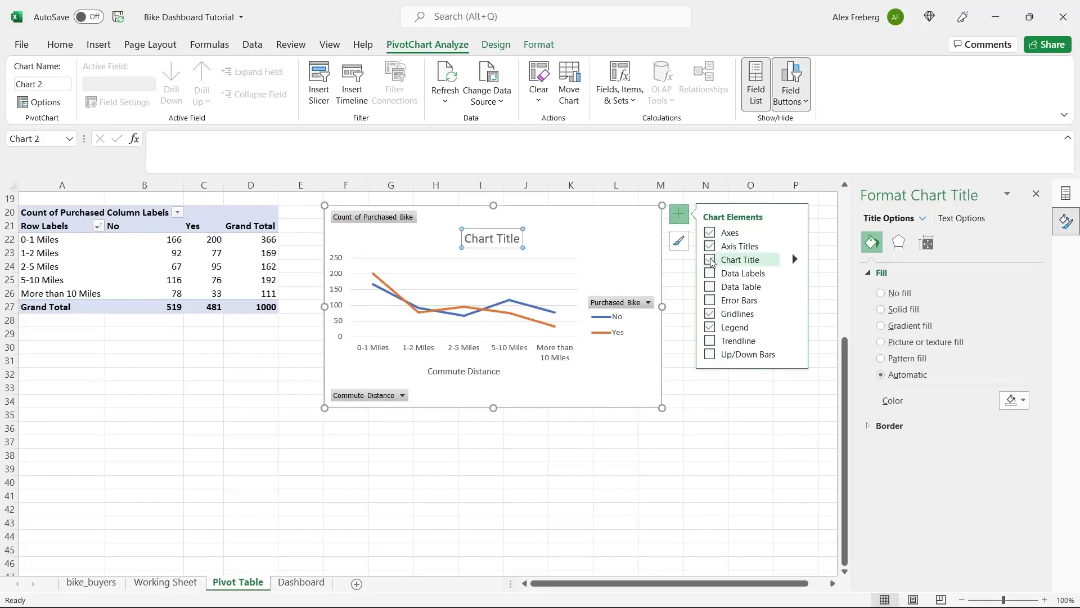
{"action": "triple_click", "coordinate": [495, 241]}
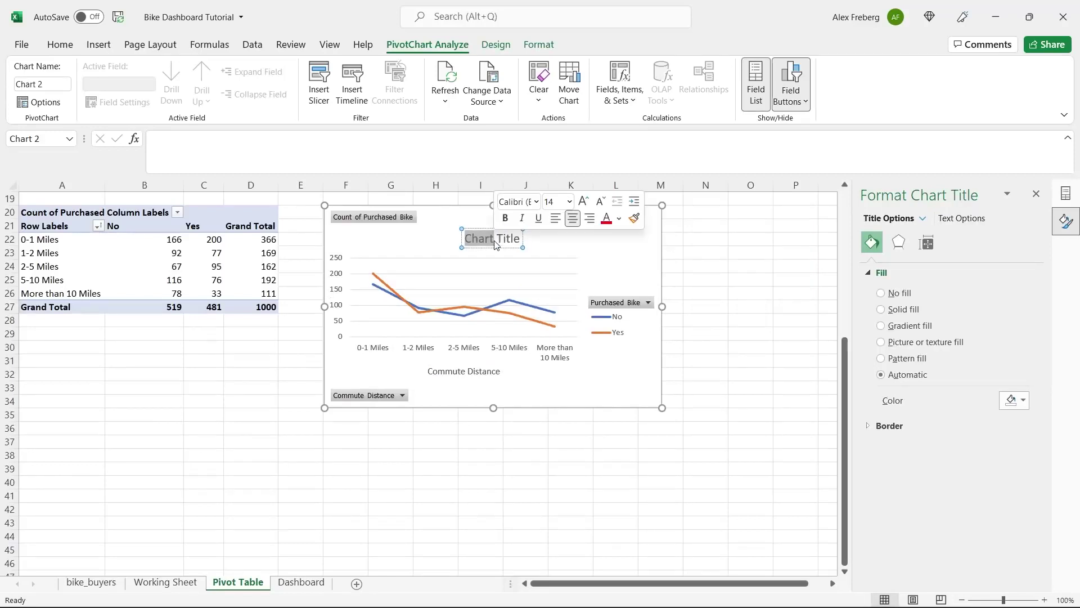
{"action": "type", "text": "Distance"}
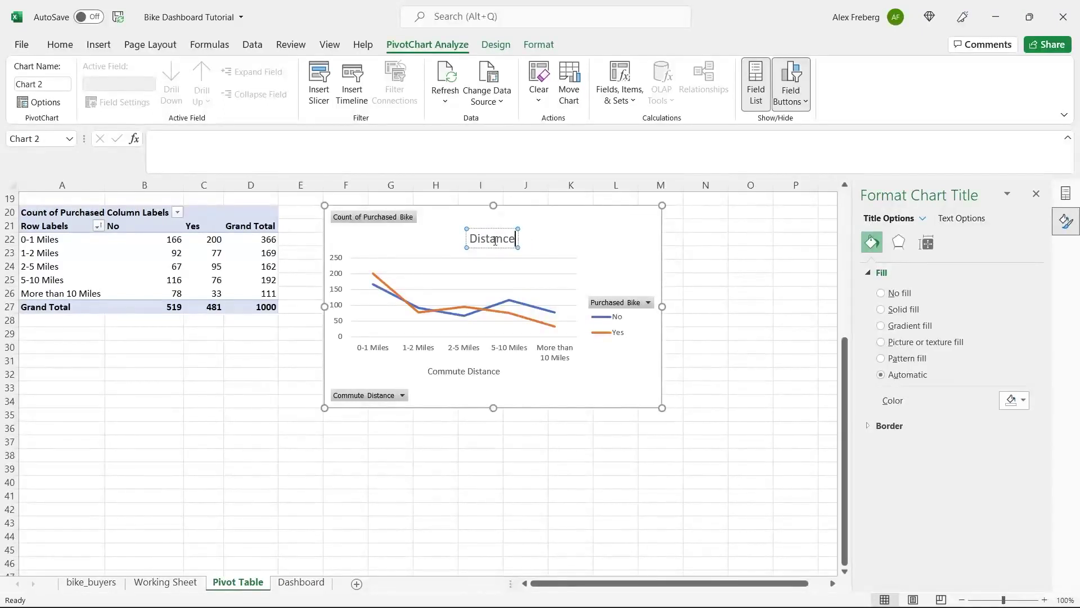
{"action": "type", "text": " Per Customer"}
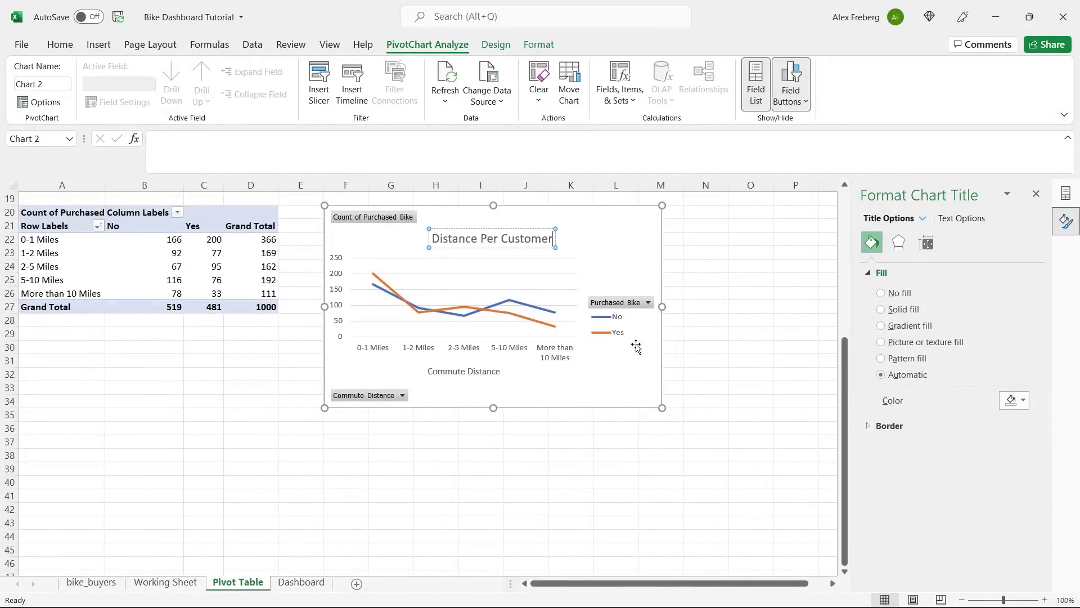
- Change the commute line chart's title to "Customer Commute"
{"action": "double_click", "coordinate": [524, 241]}
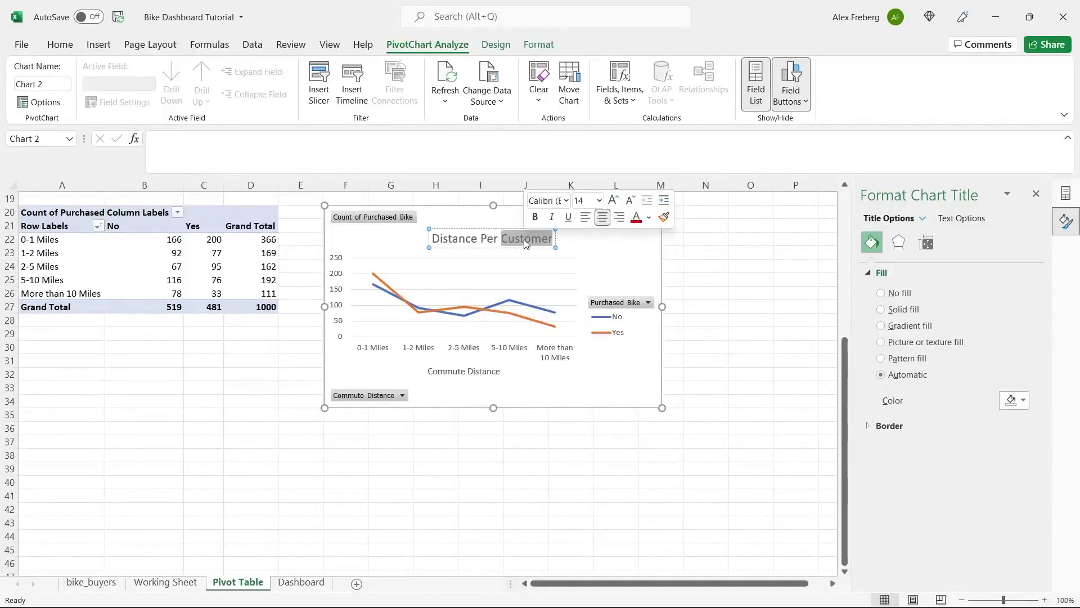
{"action": "key", "text": "BackSpace"}
{"action": "key", "text": "BackSpace"}
{"action": "key", "text": "BackSpace"}
{"action": "key", "text": "BackSpace"}
{"action": "key", "text": "BackSpace"}
{"action": "key", "text": "BackSpace"}
{"action": "key", "text": "BackSpace"}
{"action": "key", "text": "BackSpace"}
{"action": "key", "text": "BackSpace"}
{"action": "key", "text": "BackSpace"}
{"action": "key", "text": "BackSpace"}
{"action": "key", "text": "BackSpace"}
{"action": "key", "text": "BackSpace"}
{"action": "key", "text": "BackSpace"}
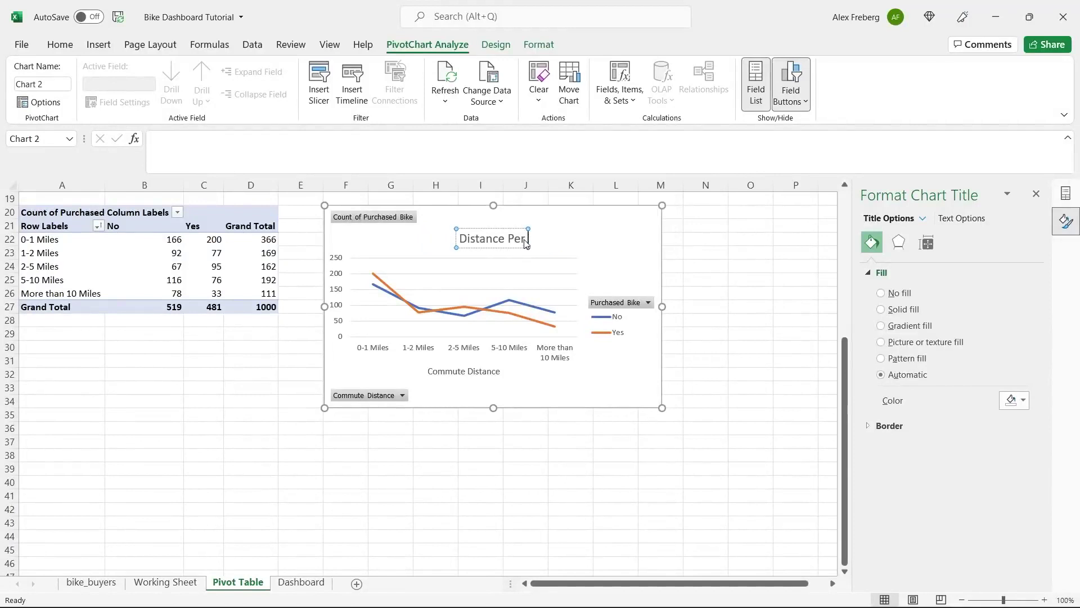
{"action": "type", "text": "Cu"}
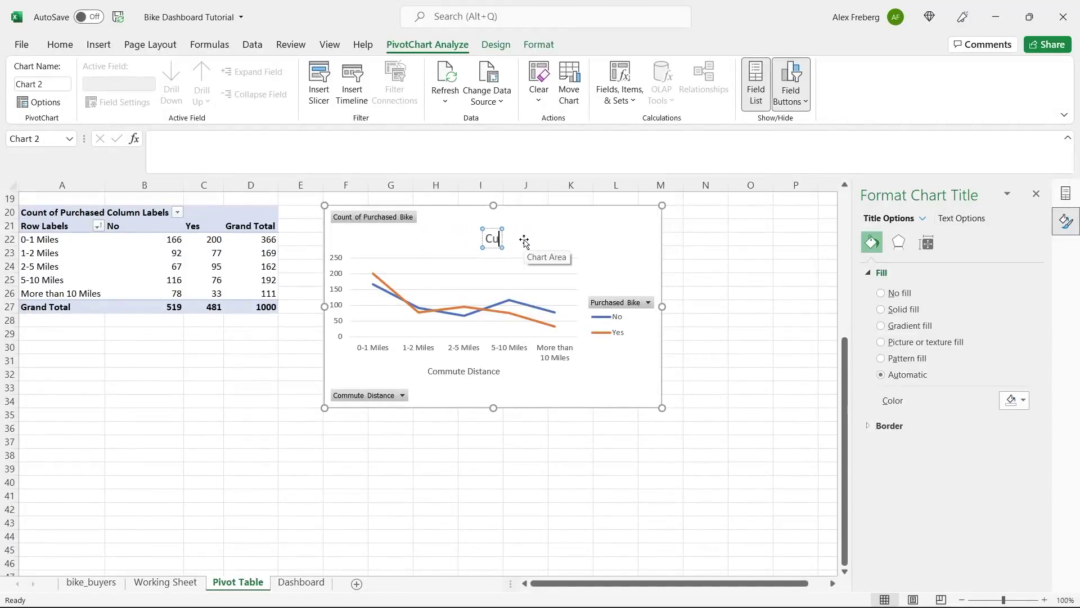
{"action": "type", "text": "stomer Commute"}
{"action": "left_click", "coordinate": [608, 366]}
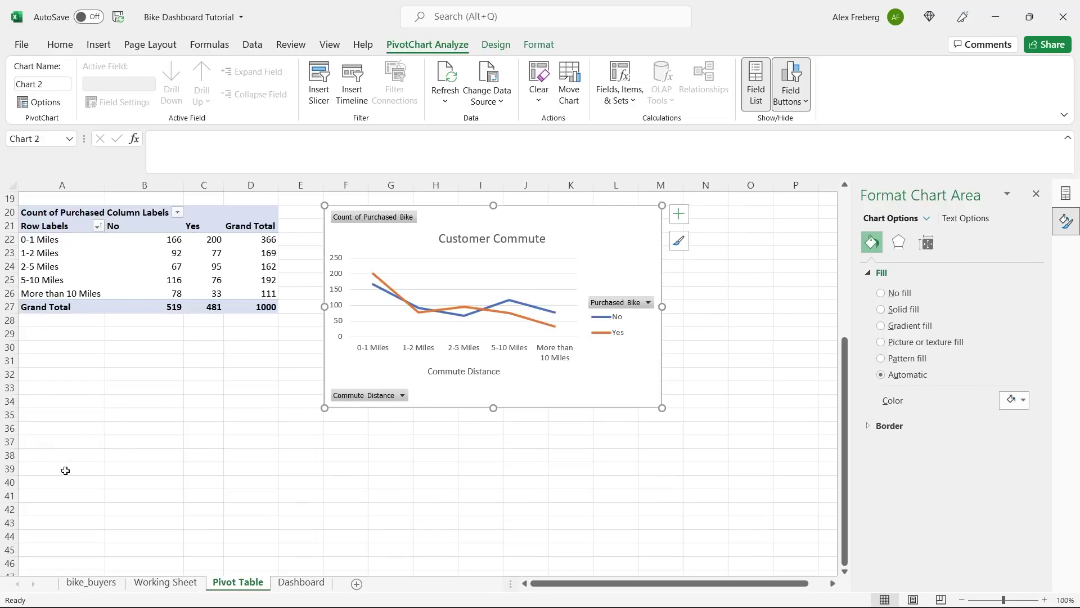
- Insert a pivot table at cell A41 of the Pivot Table sheet, using Working Sheet range A1:N1001 as its source
{"action": "left_click", "coordinate": [64, 487]}
{"action": "scroll", "coordinate": [62, 490], "scroll_direction": "down", "scroll_amount": 5}
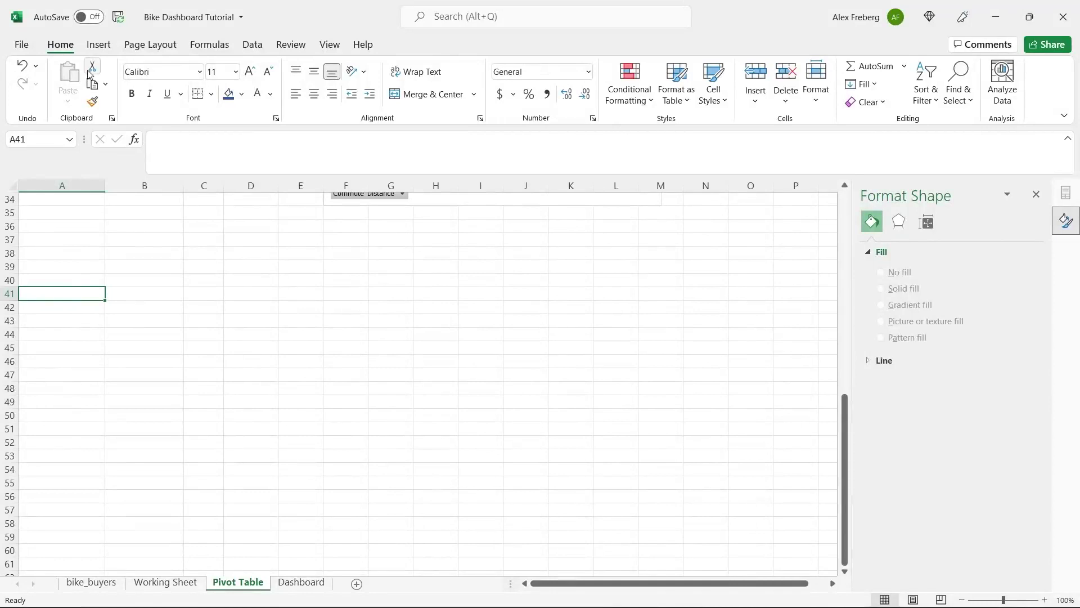
{"action": "left_click", "coordinate": [99, 44]}
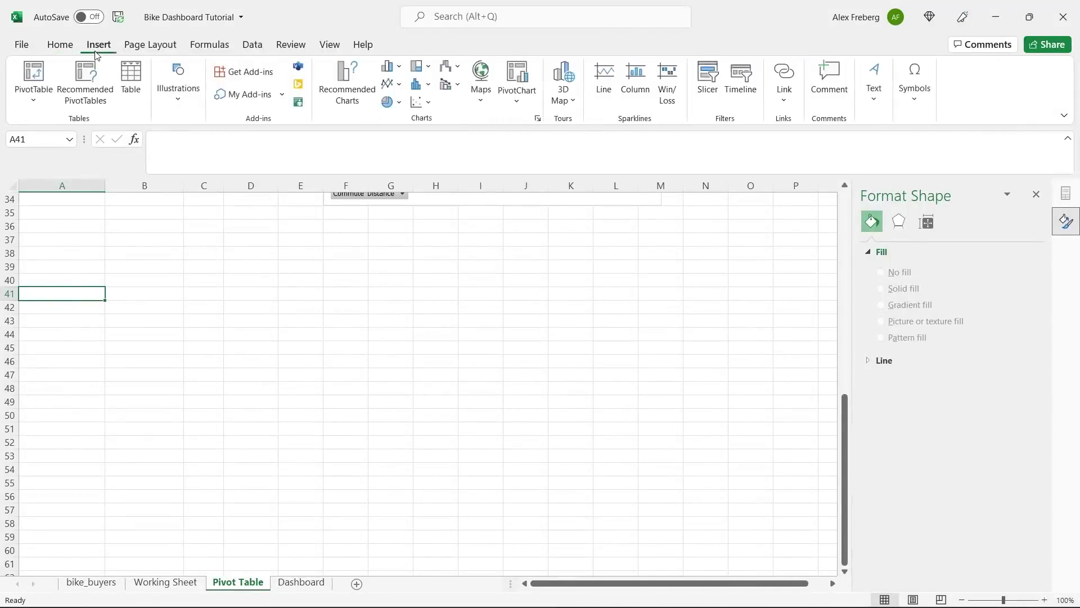
{"action": "left_click", "coordinate": [34, 70]}
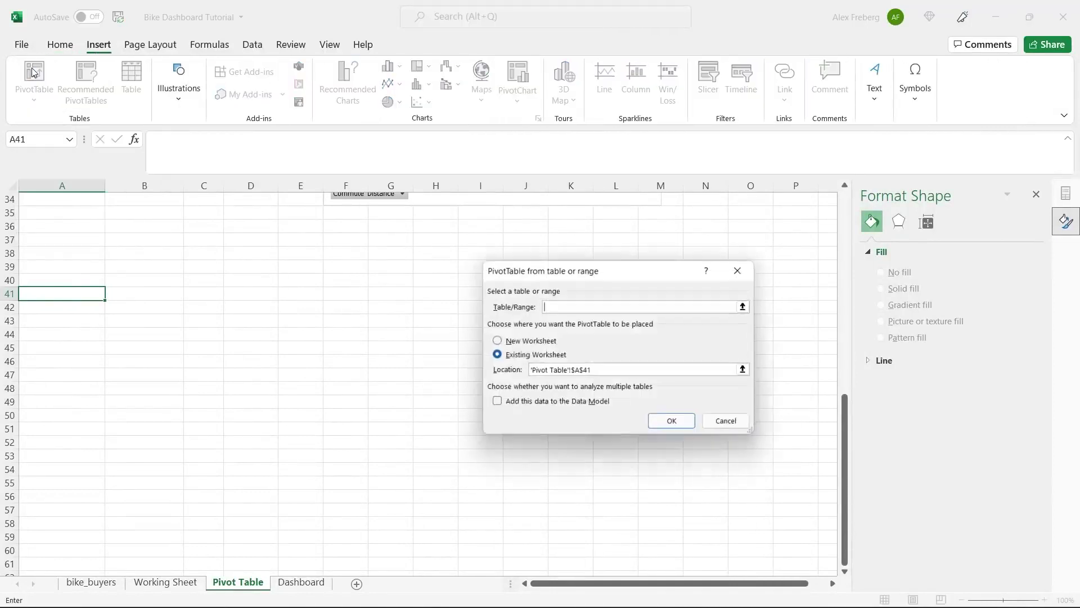
{"action": "left_click", "coordinate": [168, 583]}
{"action": "left_click", "coordinate": [176, 429]}
{"action": "key", "text": "ctrl+a"}
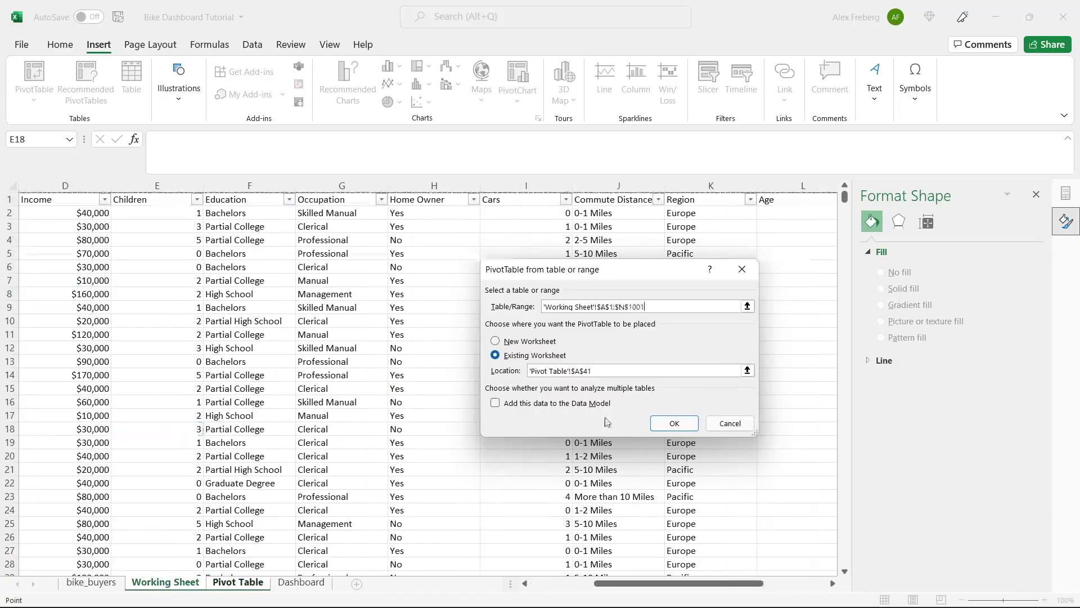
{"action": "left_click", "coordinate": [674, 423]}
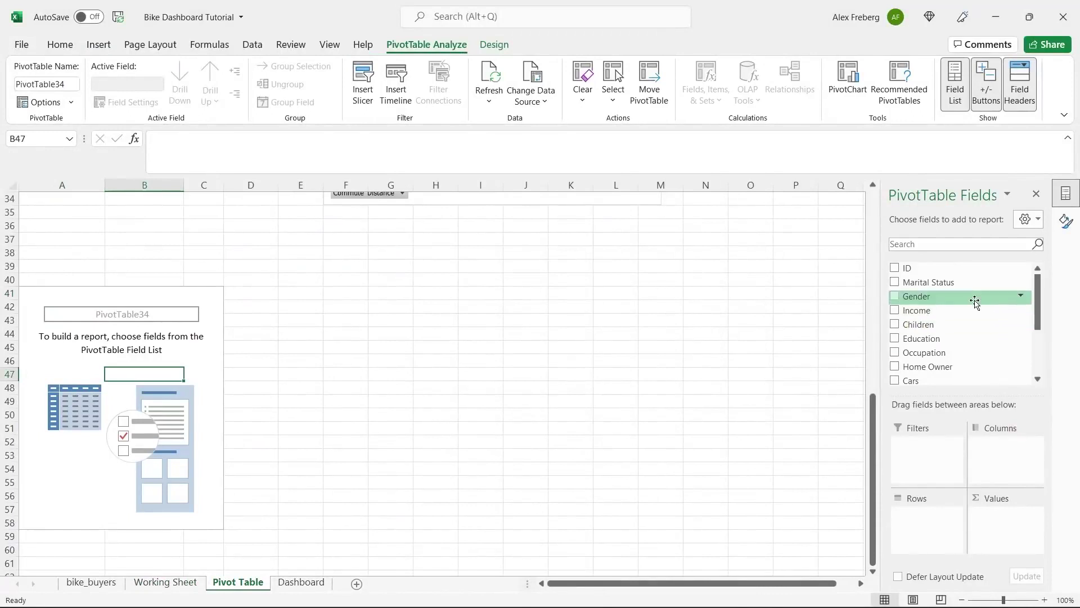
- Build the new pivot table with Age Brackets as rows, Purchased Bike as columns, and the count of Purchased Bike as values
{"action": "left_click_drag", "start_coordinate": [1038, 289], "coordinate": [1047, 359]}
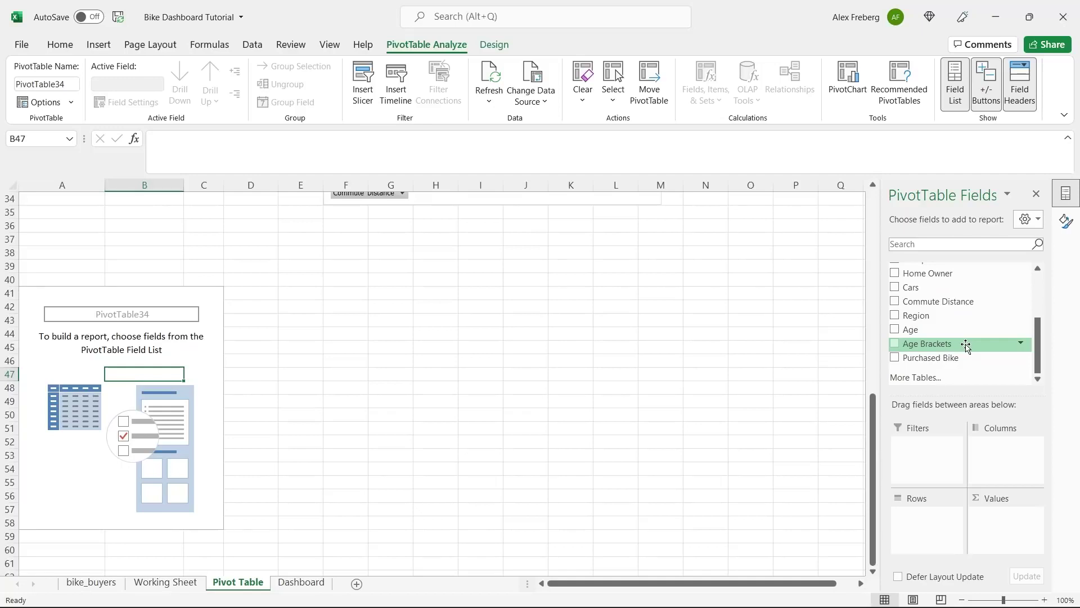
{"action": "left_click_drag", "start_coordinate": [967, 348], "coordinate": [934, 517]}
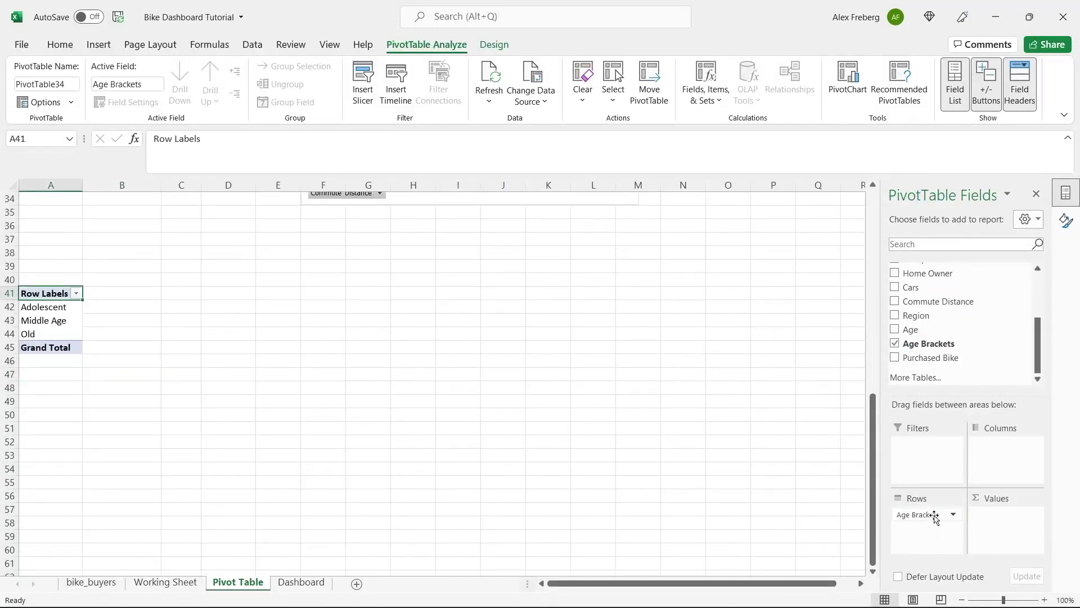
{"action": "left_click_drag", "start_coordinate": [985, 357], "coordinate": [1004, 526]}
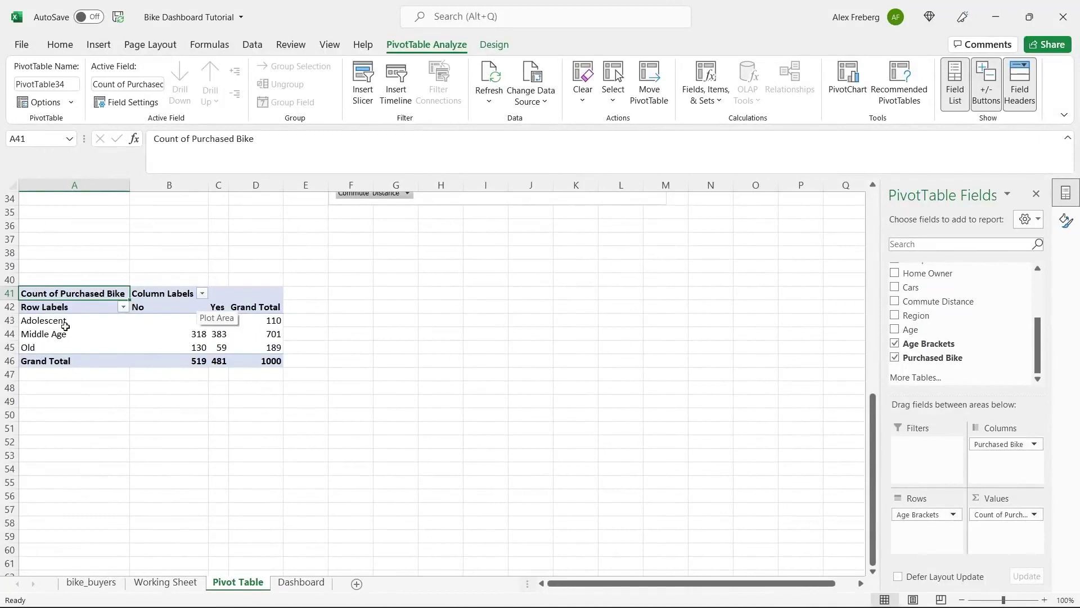
- Insert a Line with Markers chart from the age brackets pivot table and place it beside the table
{"action": "left_click", "coordinate": [174, 340]}
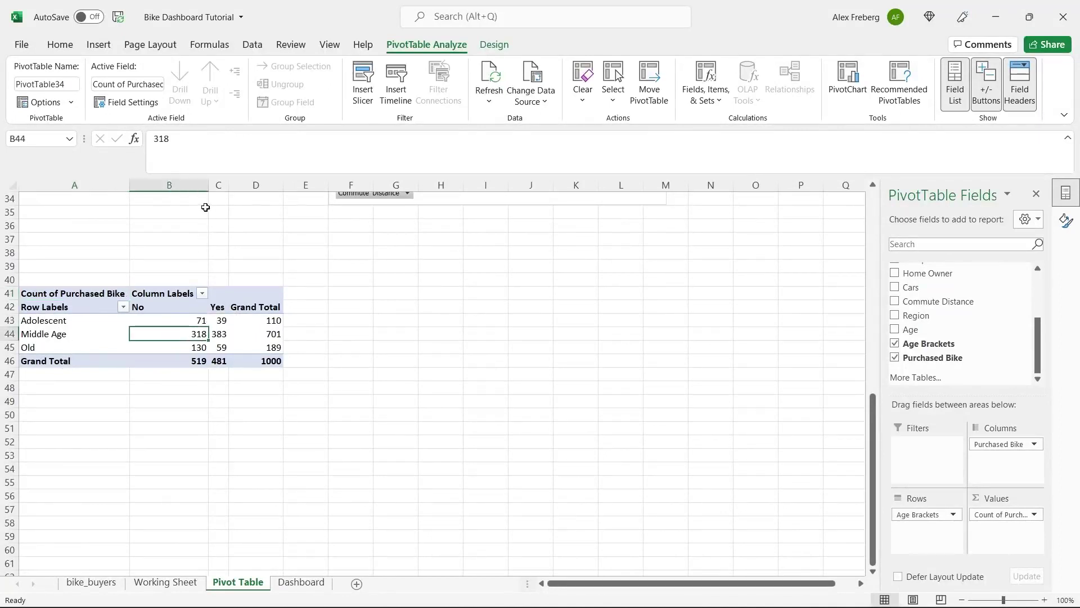
{"action": "left_click", "coordinate": [99, 45]}
{"action": "left_click", "coordinate": [355, 78]}
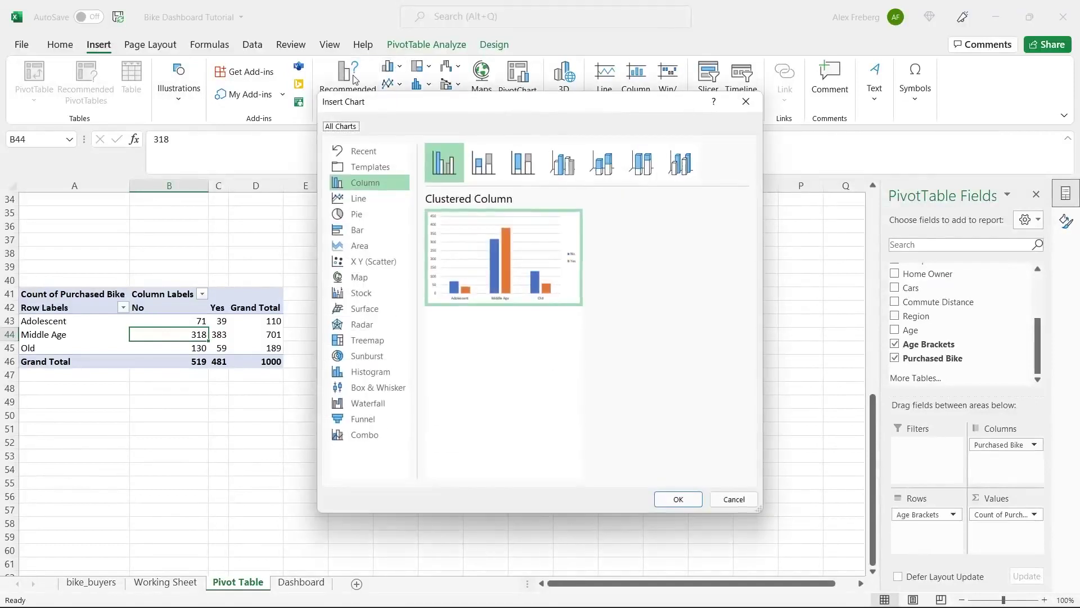
{"action": "left_click", "coordinate": [376, 202]}
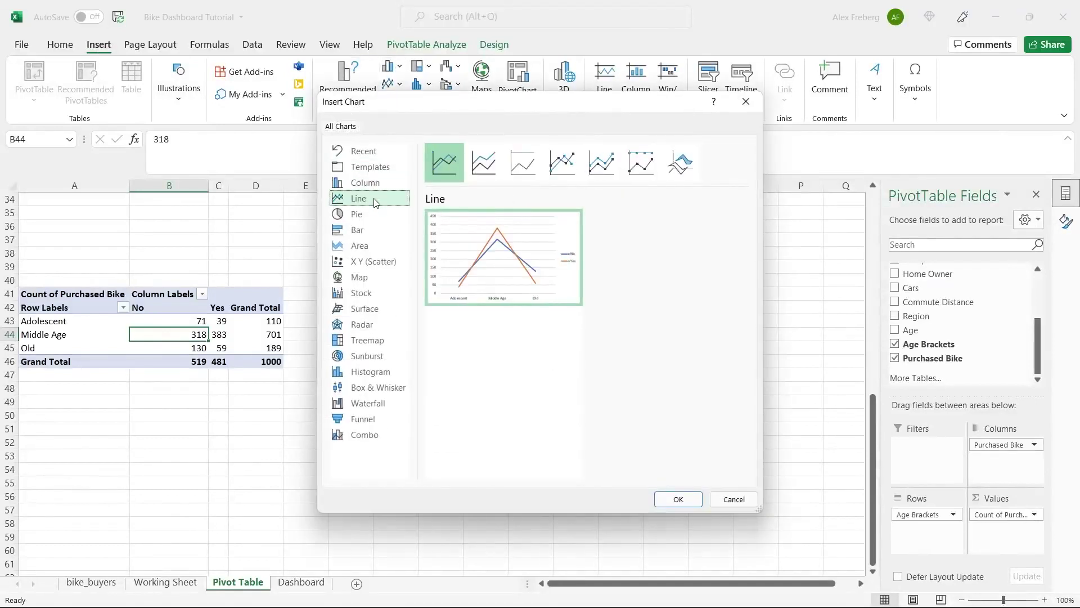
{"action": "mouse_move", "coordinate": [451, 236]}
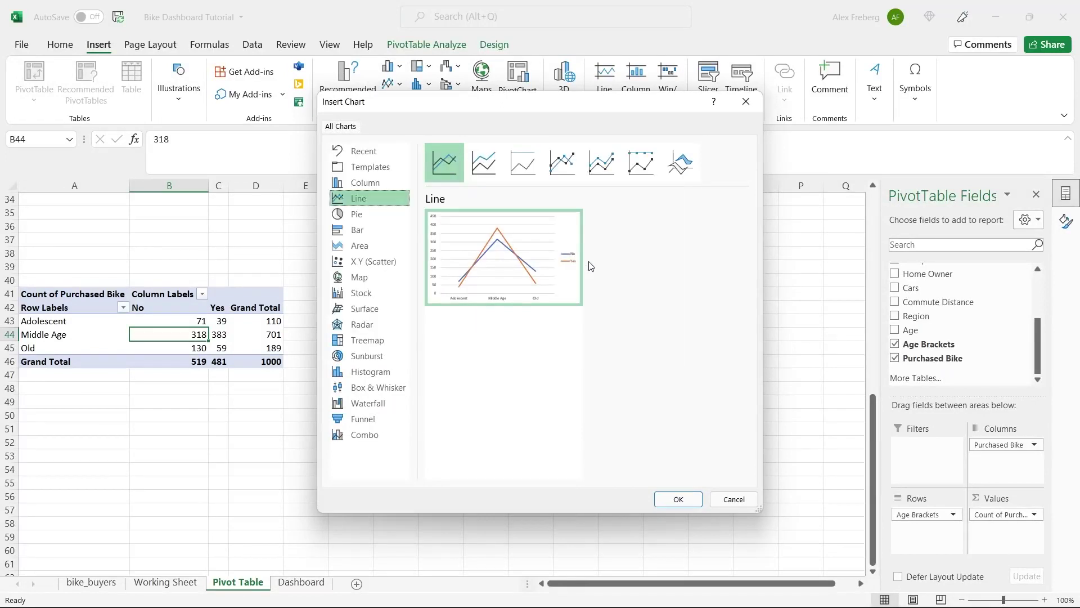
{"action": "left_click", "coordinate": [602, 163]}
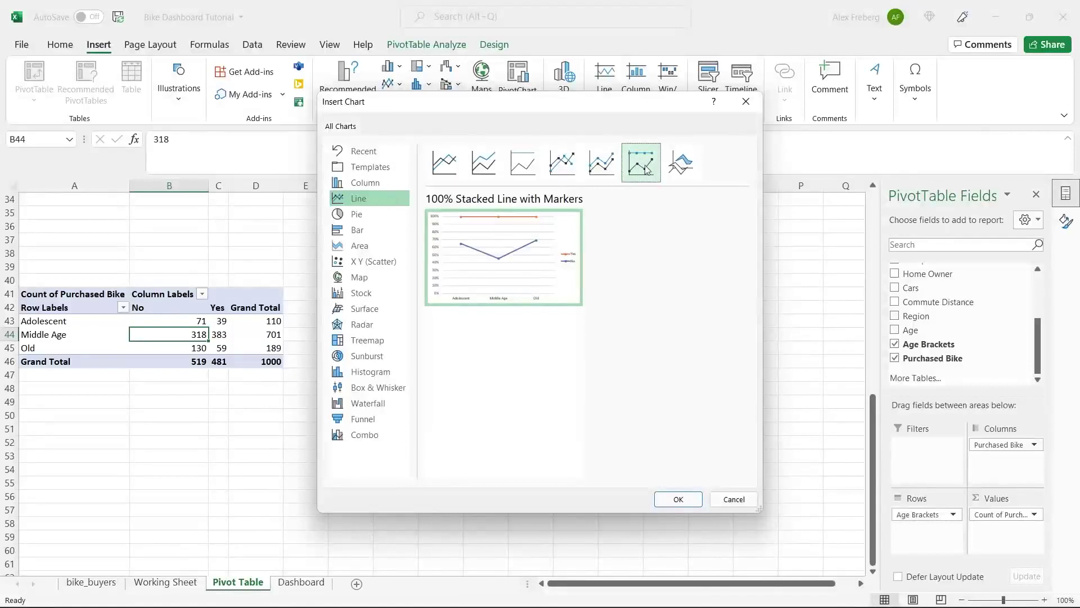
{"action": "left_click", "coordinate": [576, 164]}
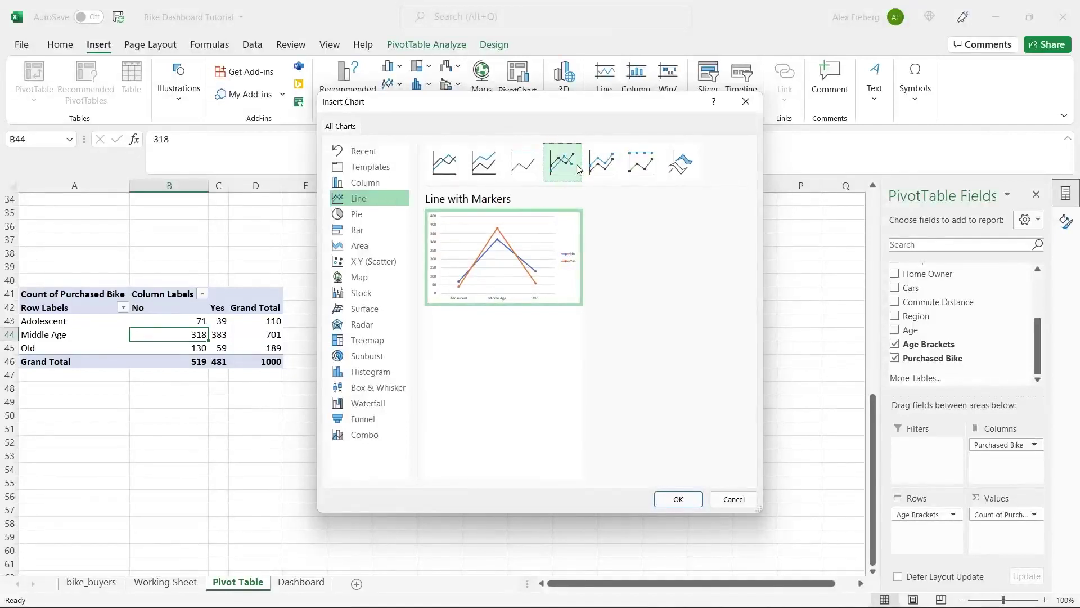
{"action": "left_click", "coordinate": [444, 162]}
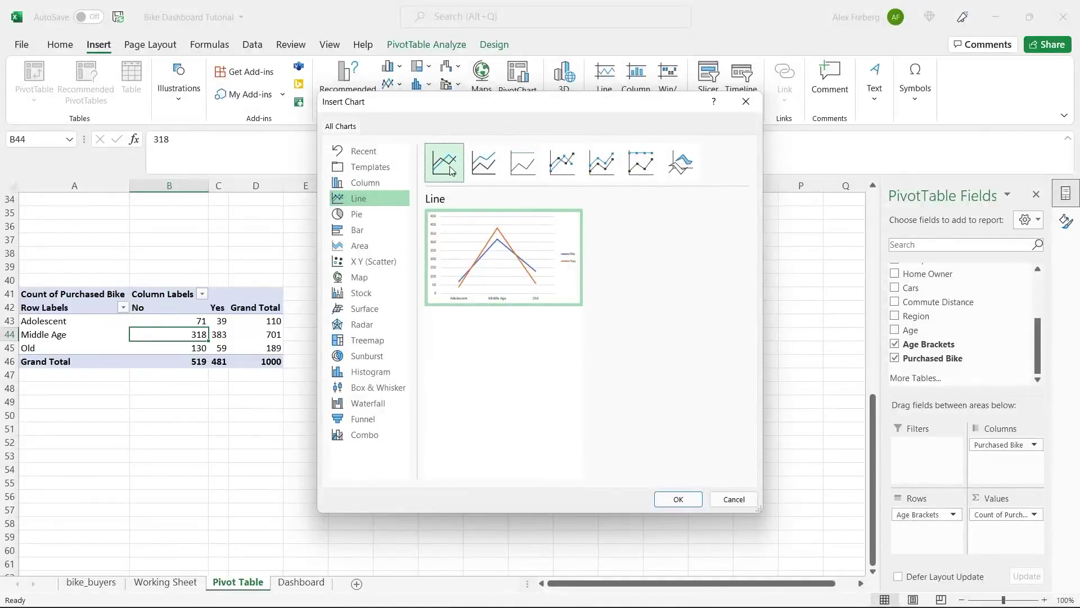
{"action": "left_click", "coordinate": [576, 165]}
{"action": "left_click", "coordinate": [448, 166]}
{"action": "left_click", "coordinate": [556, 169]}
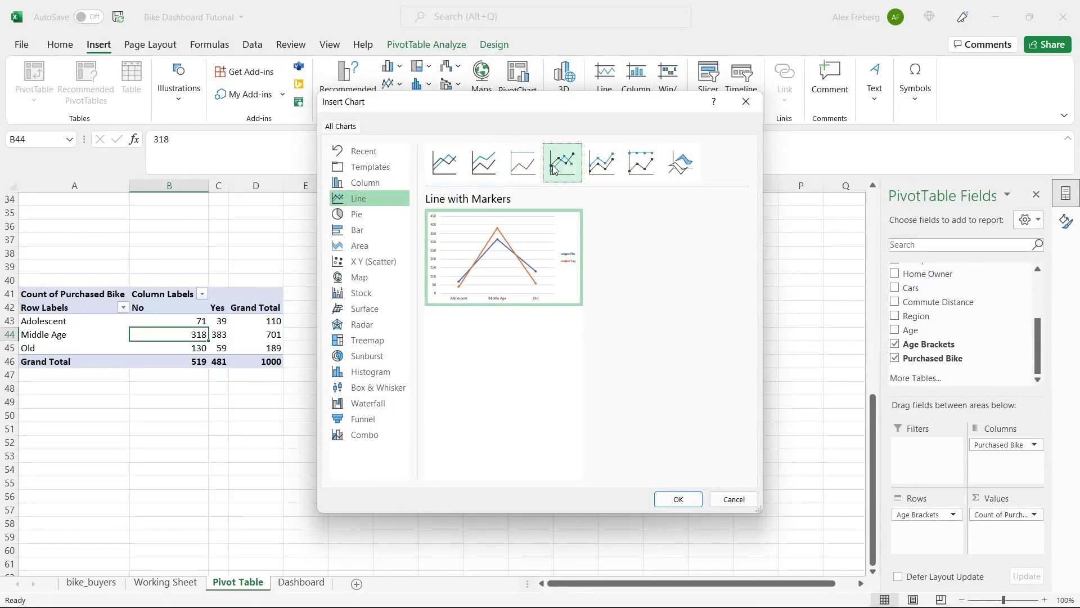
{"action": "left_click", "coordinate": [683, 500]}
{"action": "left_click_drag", "start_coordinate": [500, 290], "coordinate": [546, 292]}
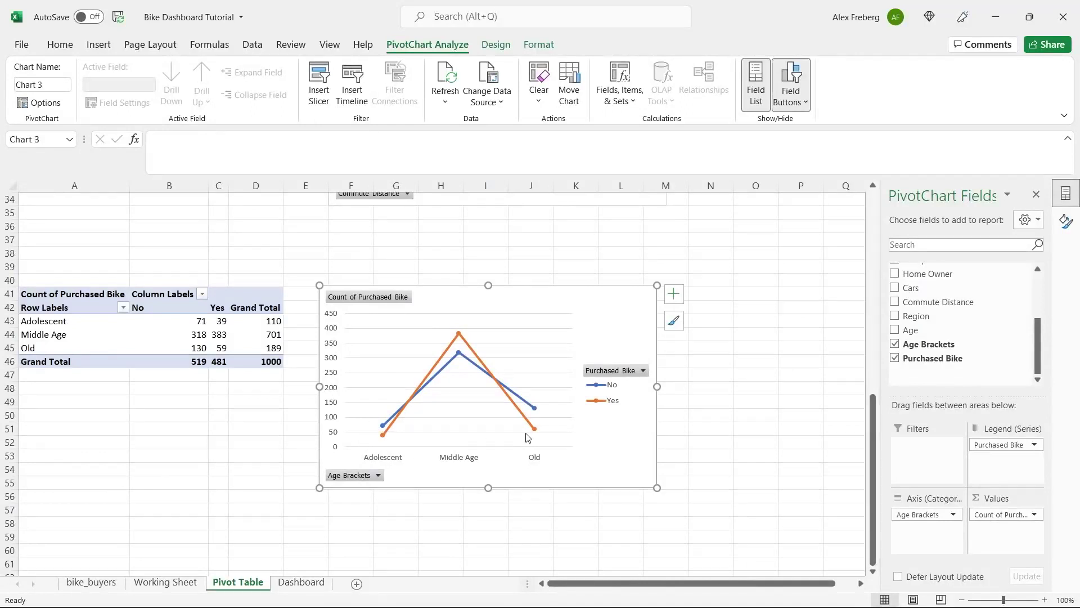
- Add only a horizontal axis title to the age brackets chart, reading "Age Bracket"
{"action": "mouse_move", "coordinate": [533, 438]}
{"action": "left_click", "coordinate": [680, 303]}
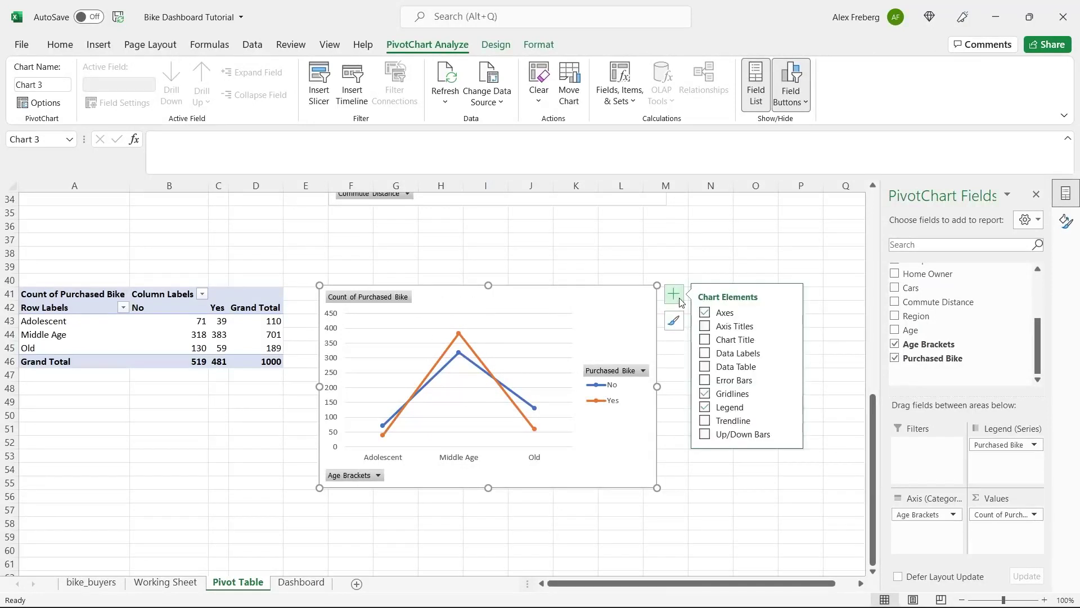
{"action": "left_click", "coordinate": [707, 327]}
{"action": "left_click", "coordinate": [707, 327]}
{"action": "left_click", "coordinate": [790, 325]}
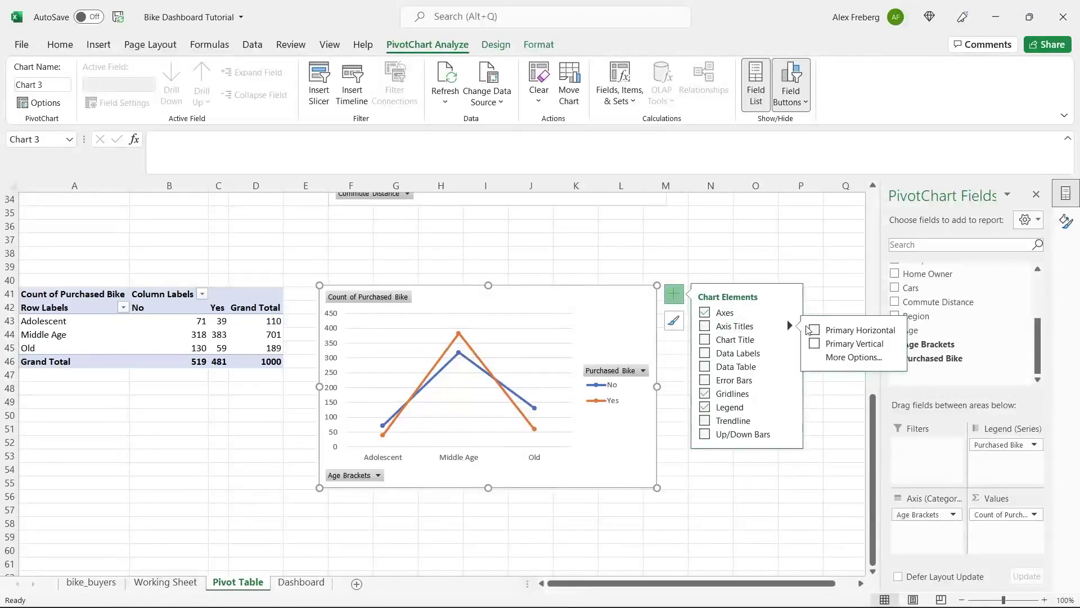
{"action": "left_click", "coordinate": [815, 344]}
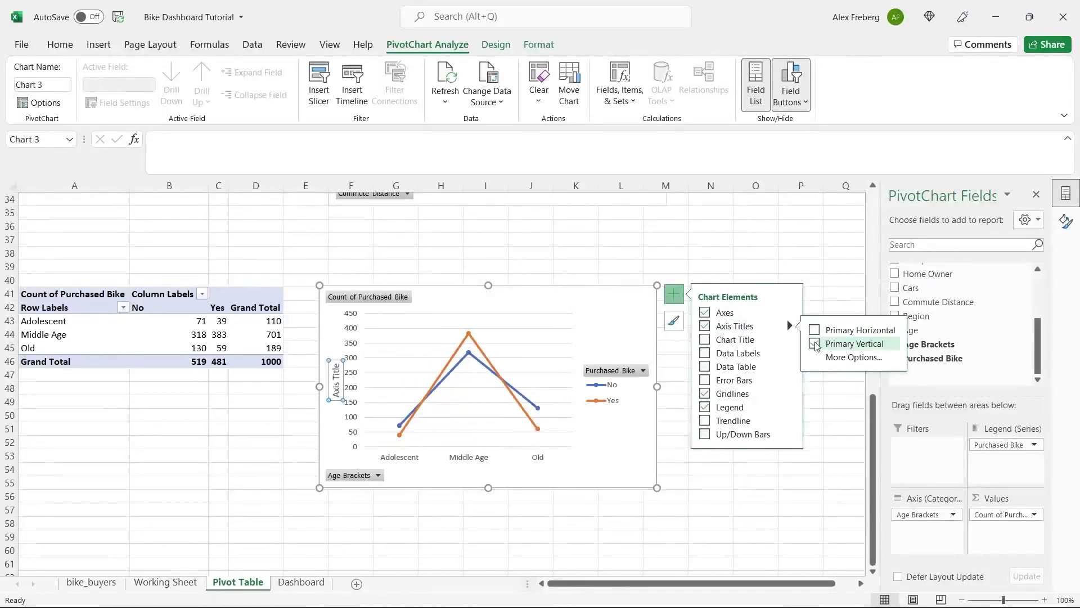
{"action": "left_click", "coordinate": [816, 344]}
{"action": "left_click", "coordinate": [815, 330]}
{"action": "double_click", "coordinate": [465, 453]}
{"action": "triple_click", "coordinate": [465, 454]}
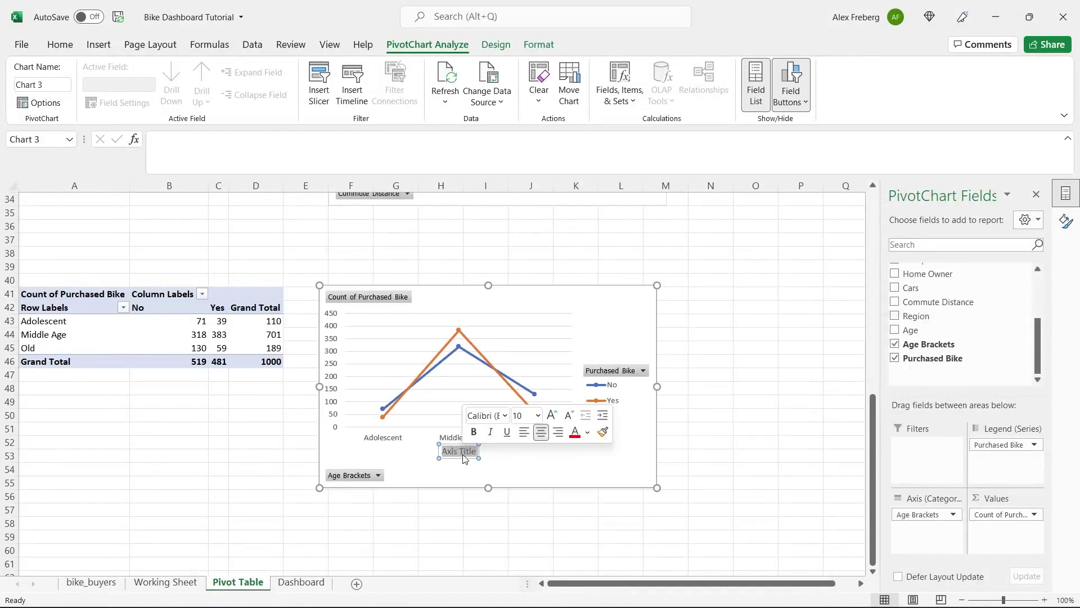
{"action": "type", "text": "Age Bracke"}
{"action": "type", "text": "r"}
{"action": "left_click", "coordinate": [517, 468]}
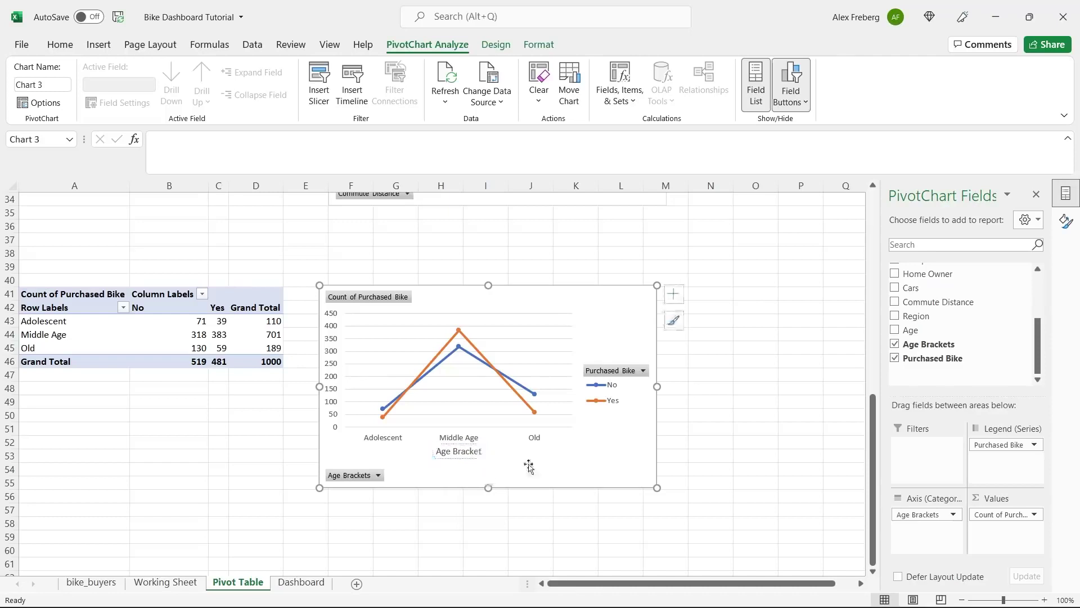
- Add a chart title to the age brackets chart reading "Customer Age Brackets"
{"action": "left_click", "coordinate": [673, 294]}
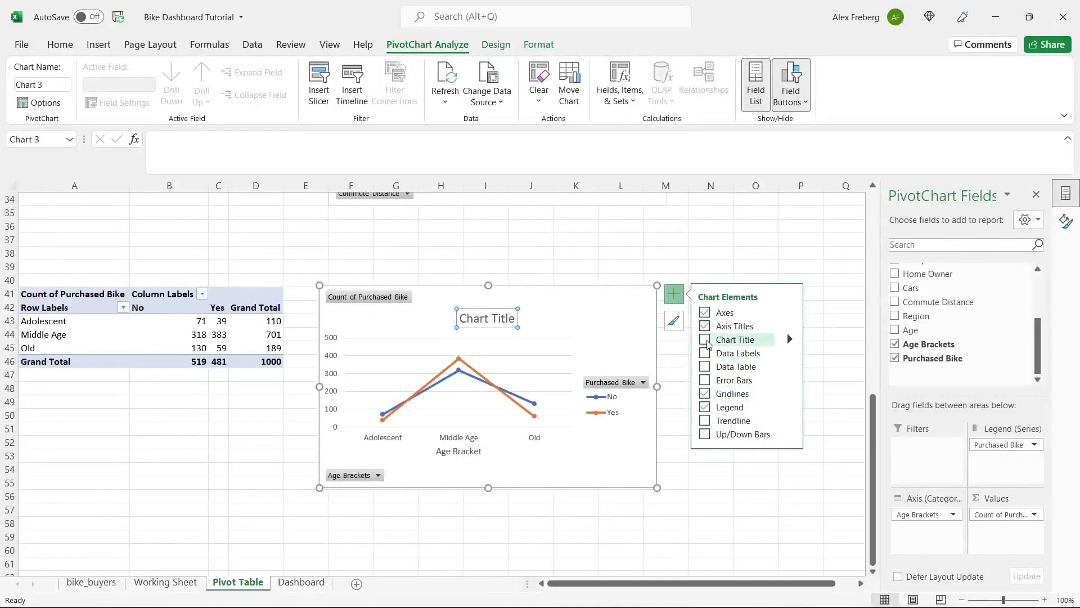
{"action": "double_click", "coordinate": [481, 320]}
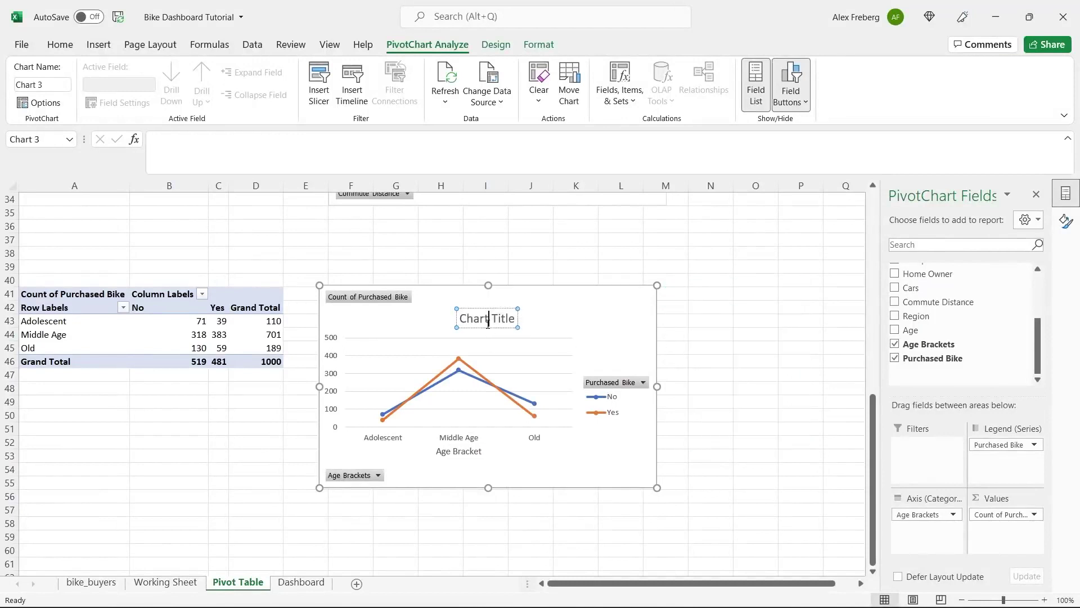
{"action": "triple_click", "coordinate": [487, 328]}
{"action": "type", "text": "Cus"}
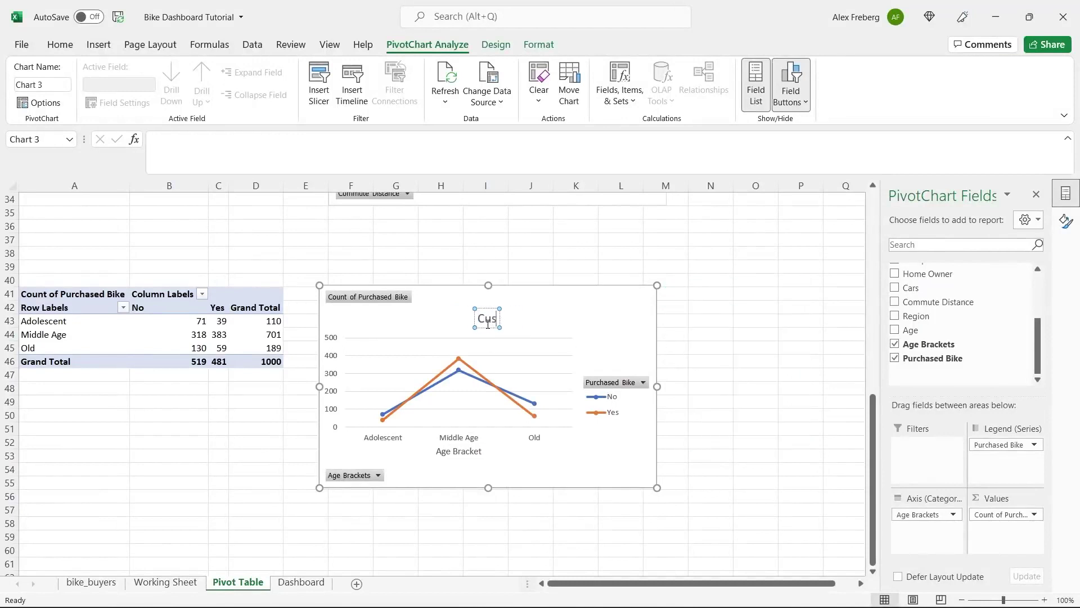
{"action": "type", "text": "tomer Age Brackets"}
{"action": "left_click", "coordinate": [630, 313]}
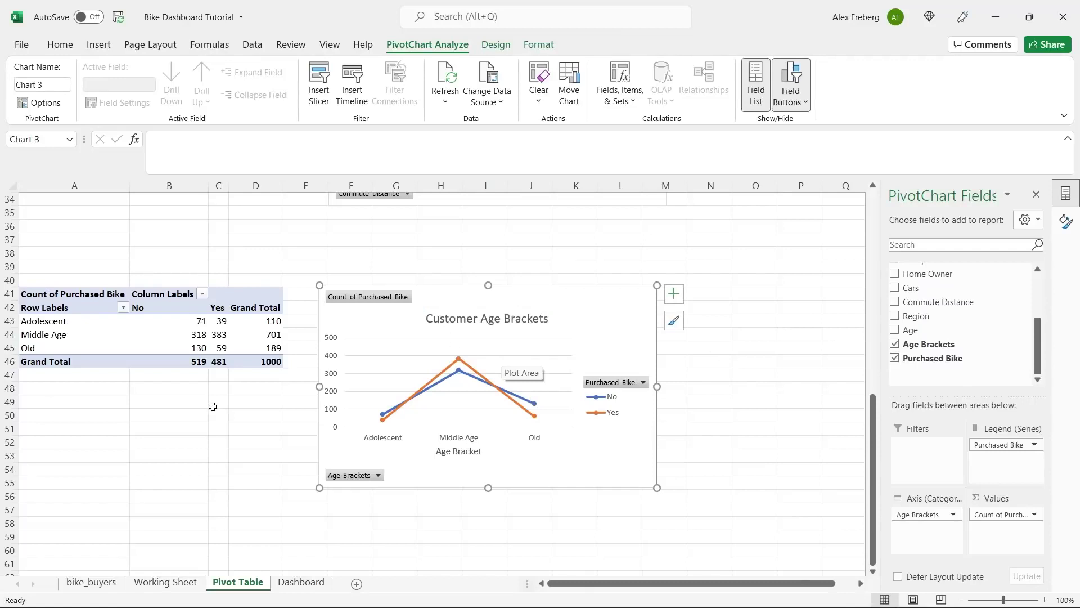
- Copy the age brackets pivot table (A41:D46) and paste the copy at cell A58
{"action": "scroll", "coordinate": [213, 407], "scroll_direction": "down", "scroll_amount": 1}
{"action": "left_click", "coordinate": [148, 283]}
{"action": "key", "text": "ctrl+c"}
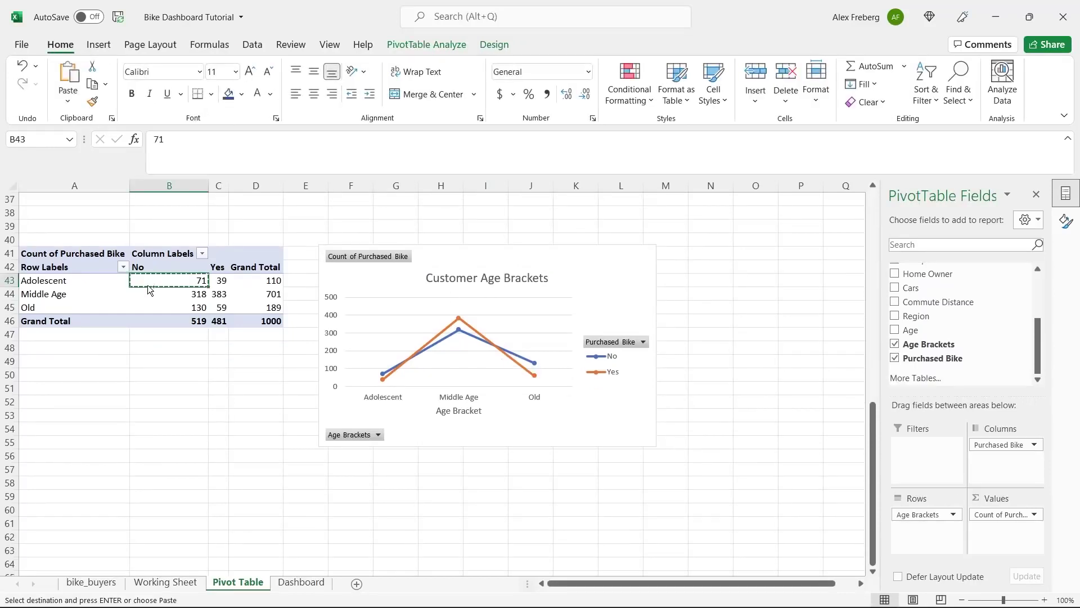
{"action": "left_click", "coordinate": [61, 255]}
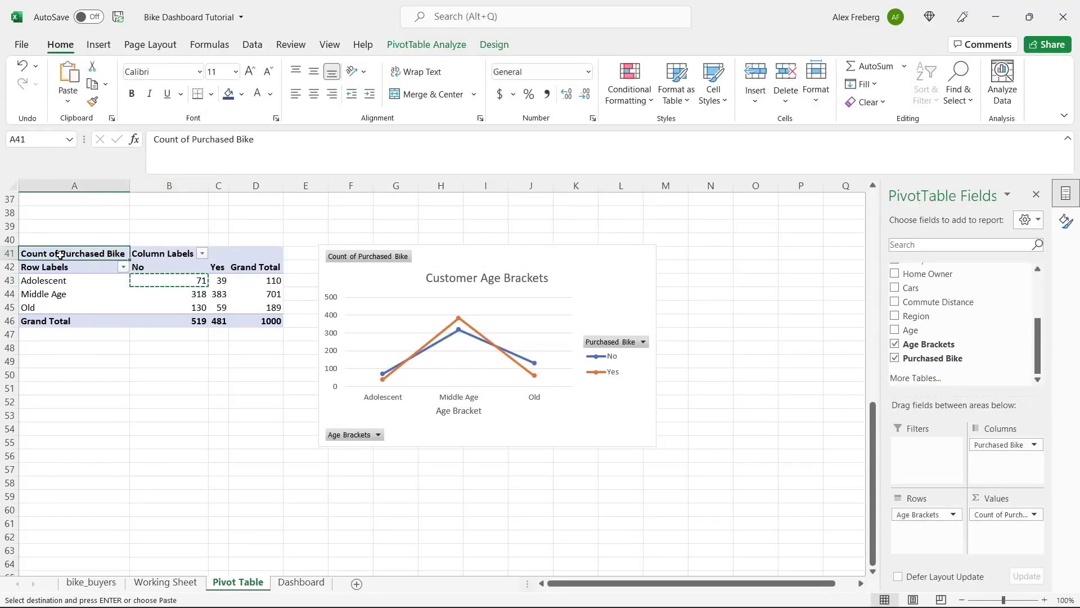
{"action": "left_click", "coordinate": [278, 318], "text": "shift"}
{"action": "key", "text": "ctrl+c"}
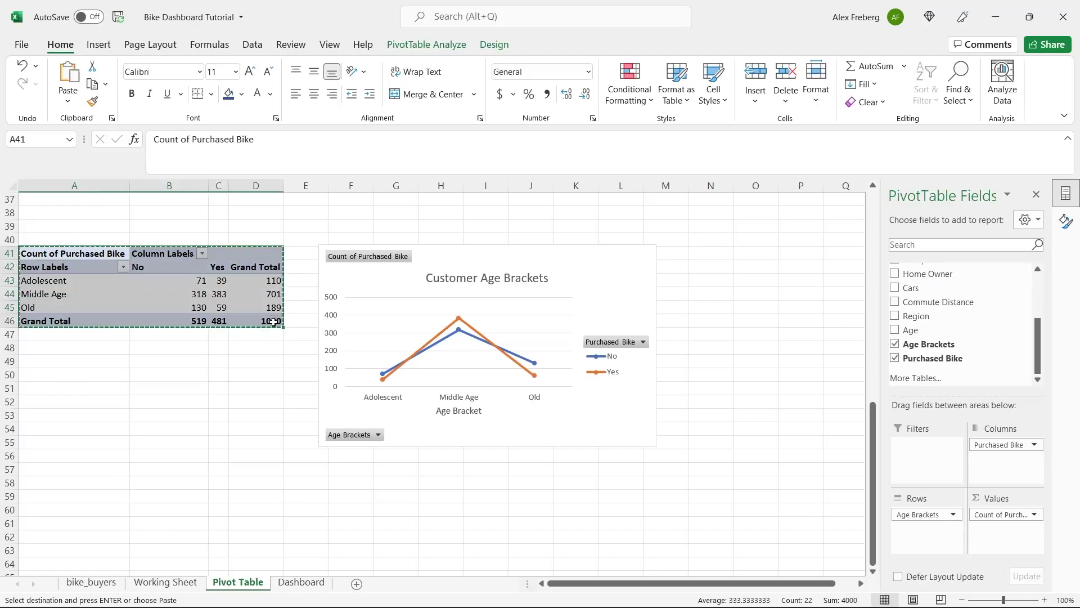
{"action": "left_click", "coordinate": [80, 482]}
{"action": "key", "text": "ctrl+v"}
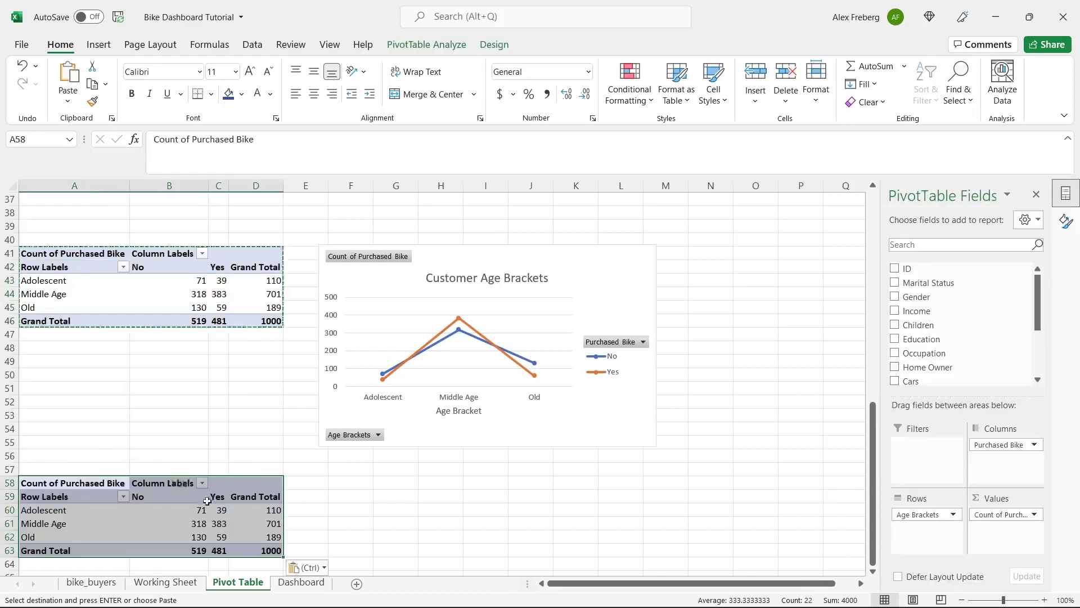
- Replace the Age Brackets row field with Age in the copied pivot table
{"action": "left_click", "coordinate": [219, 510]}
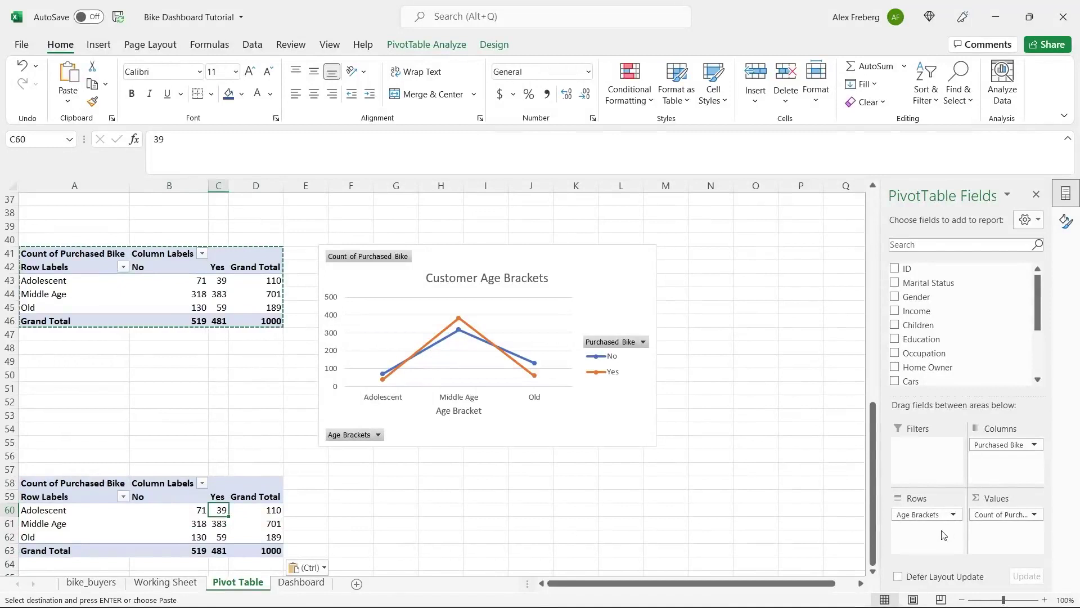
{"action": "left_click_drag", "start_coordinate": [929, 517], "coordinate": [1038, 350]}
{"action": "left_click_drag", "start_coordinate": [910, 330], "coordinate": [910, 523]}
- Insert a Line with Markers chart from the Age pivot table and place it beside the table, below the Customer Age Brackets chart
{"action": "scroll", "coordinate": [299, 460], "scroll_direction": "down", "scroll_amount": 3}
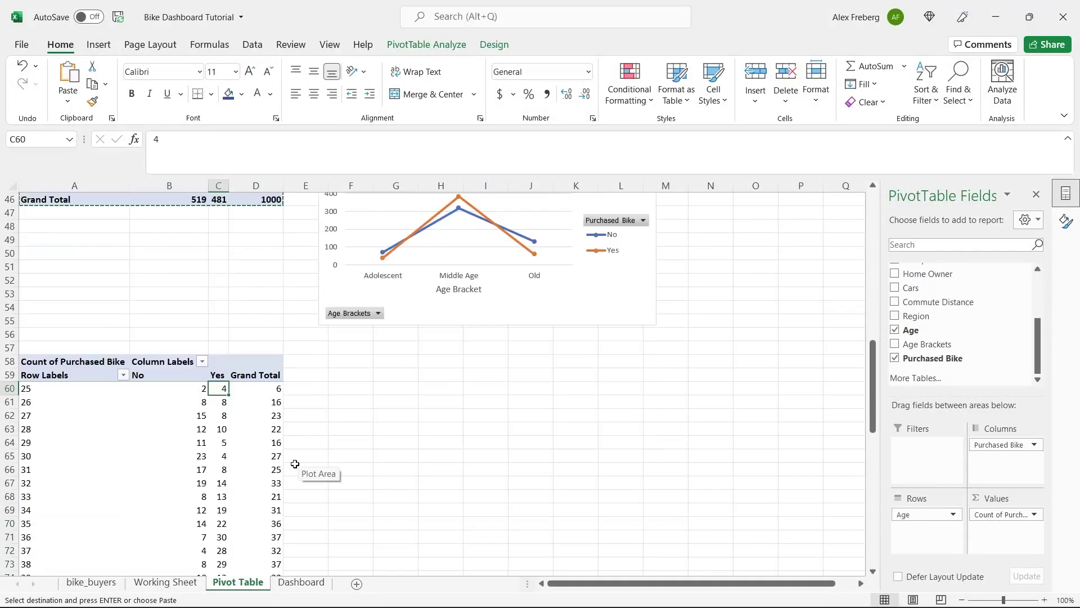
{"action": "left_click", "coordinate": [237, 444]}
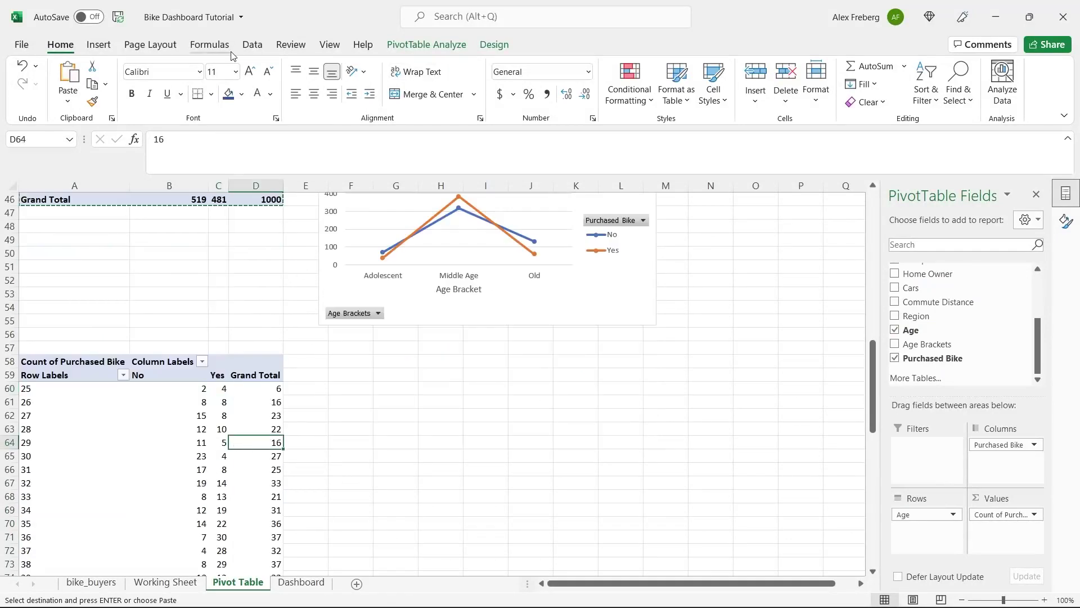
{"action": "left_click", "coordinate": [99, 44]}
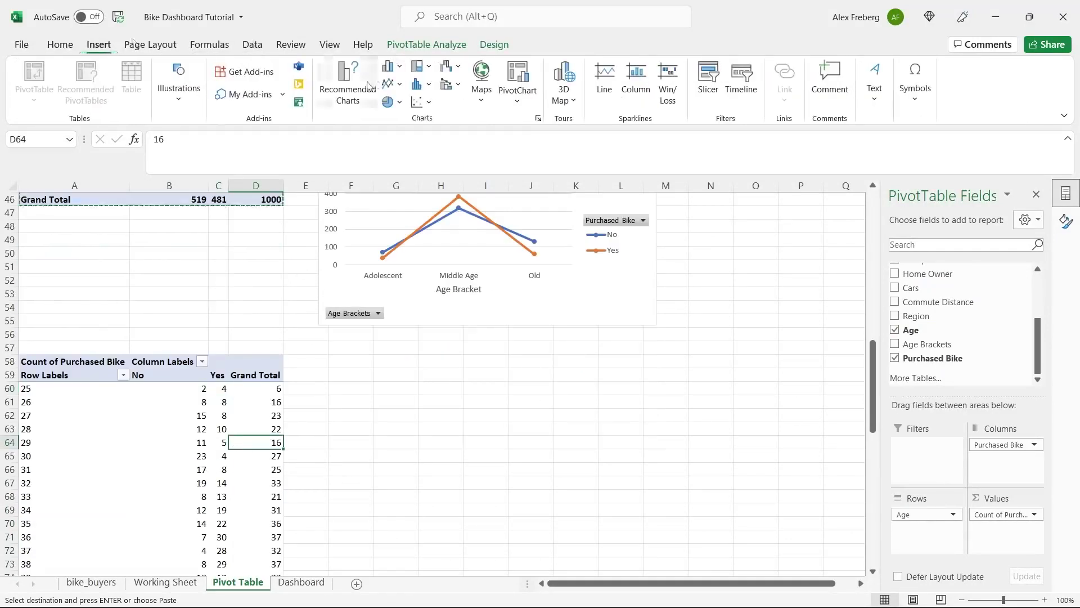
{"action": "left_click", "coordinate": [347, 76]}
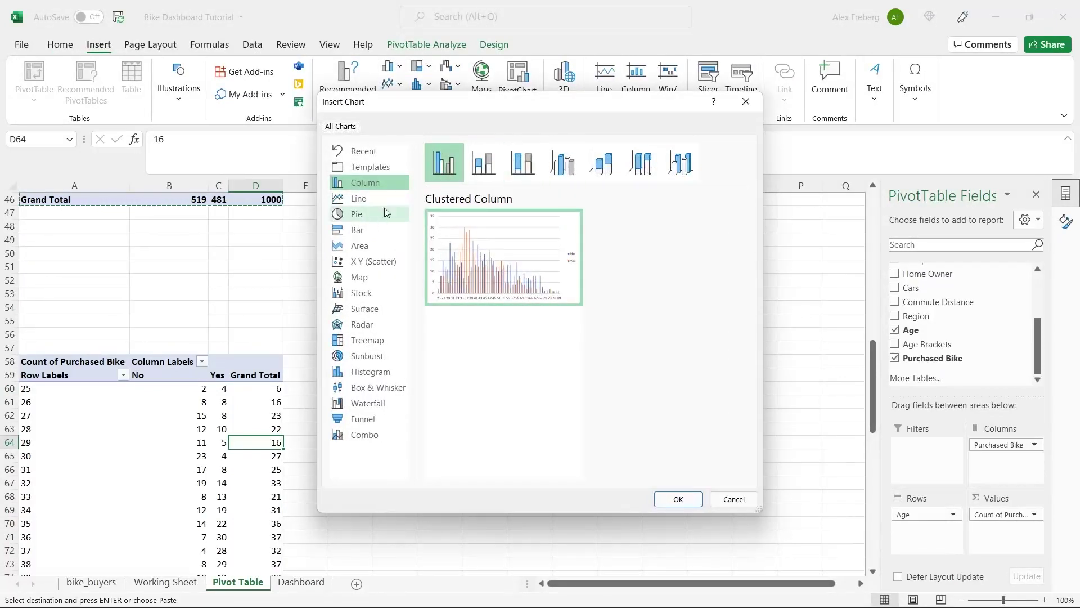
{"action": "left_click", "coordinate": [363, 199]}
{"action": "left_click", "coordinate": [562, 162]}
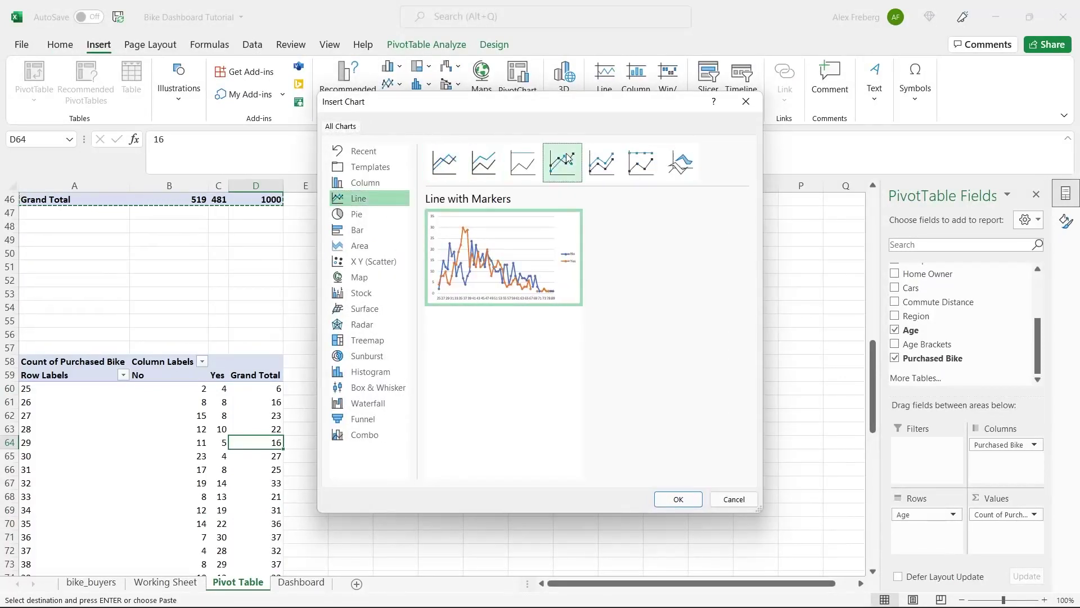
{"action": "left_click", "coordinate": [678, 499]}
{"action": "mouse_move", "coordinate": [475, 295]}
{"action": "left_mouse_down"}
{"action": "mouse_move", "coordinate": [540, 357]}
{"action": "mouse_move", "coordinate": [523, 347]}
{"action": "left_mouse_up"}
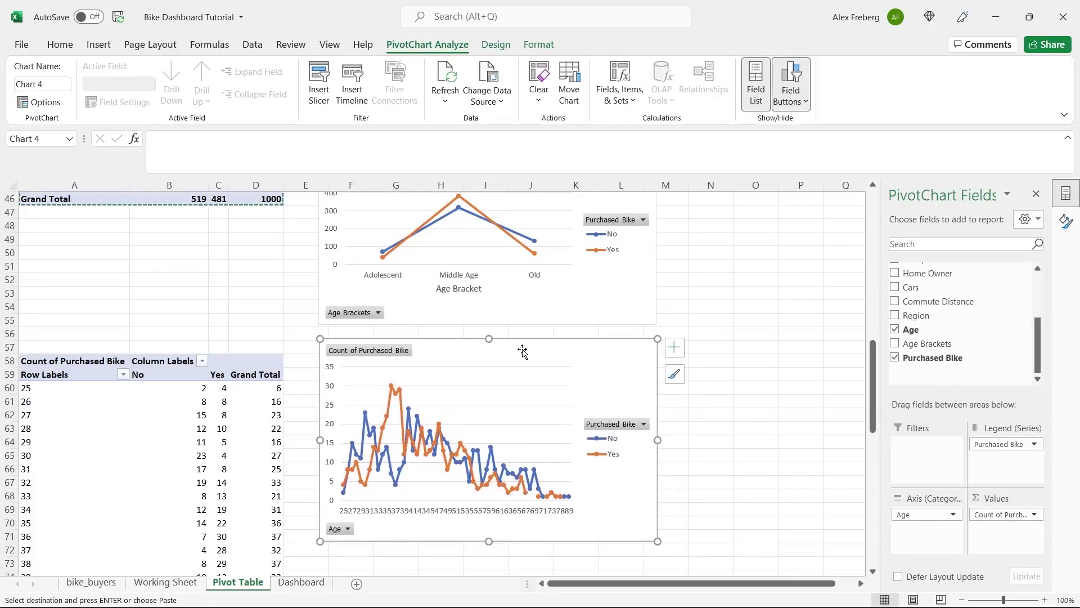
- Delete the Age line chart and try to clear cell C63 in the Age pivot table
{"action": "scroll", "coordinate": [663, 313], "scroll_direction": "up", "scroll_amount": 1}
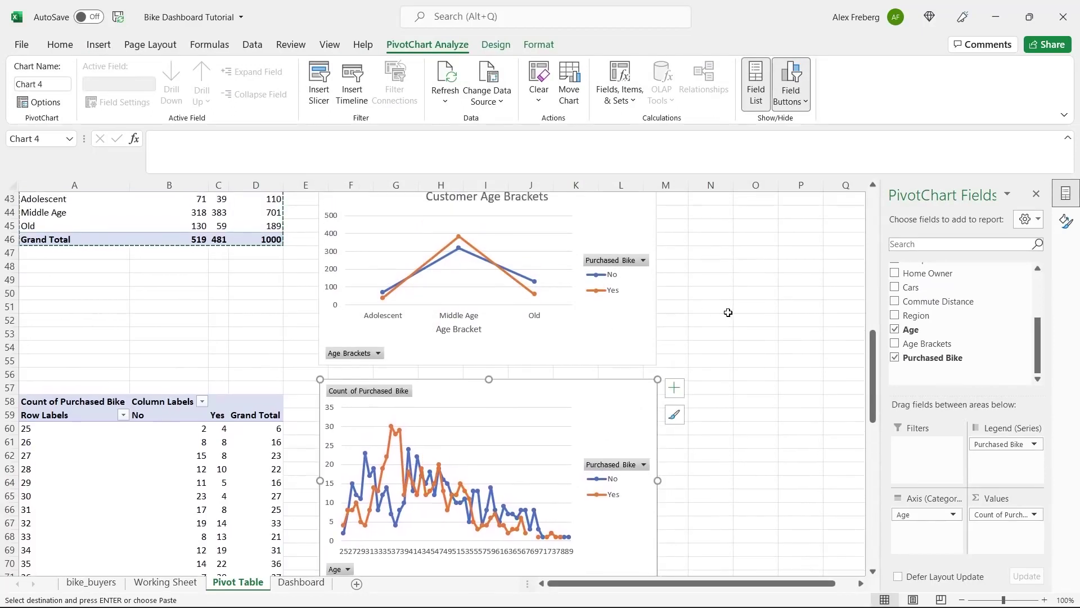
{"action": "left_click", "coordinate": [962, 600]}
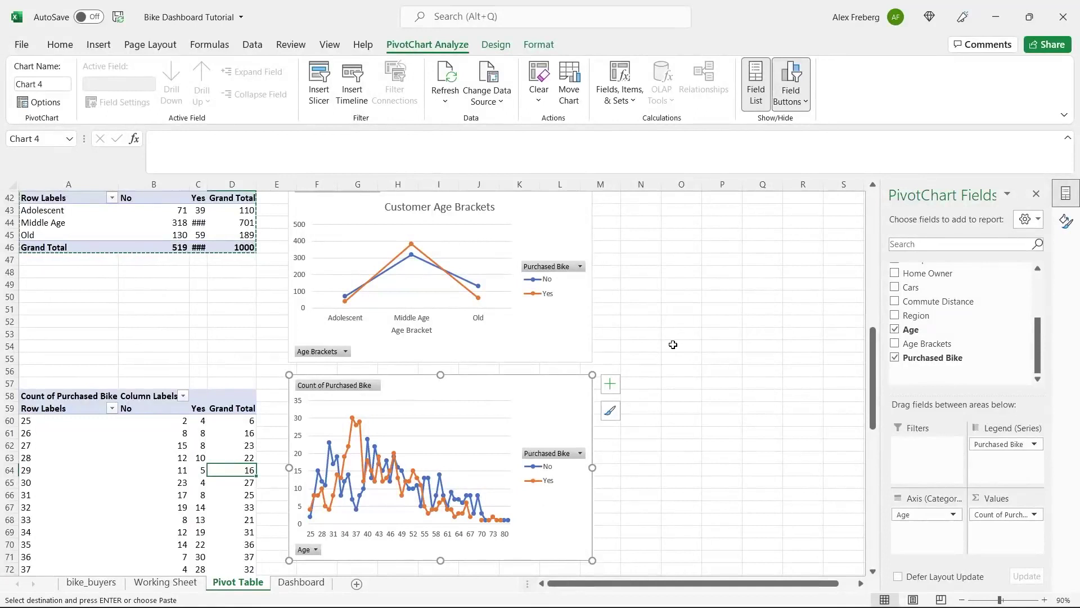
{"action": "scroll", "coordinate": [673, 343], "scroll_direction": "up", "scroll_amount": 1}
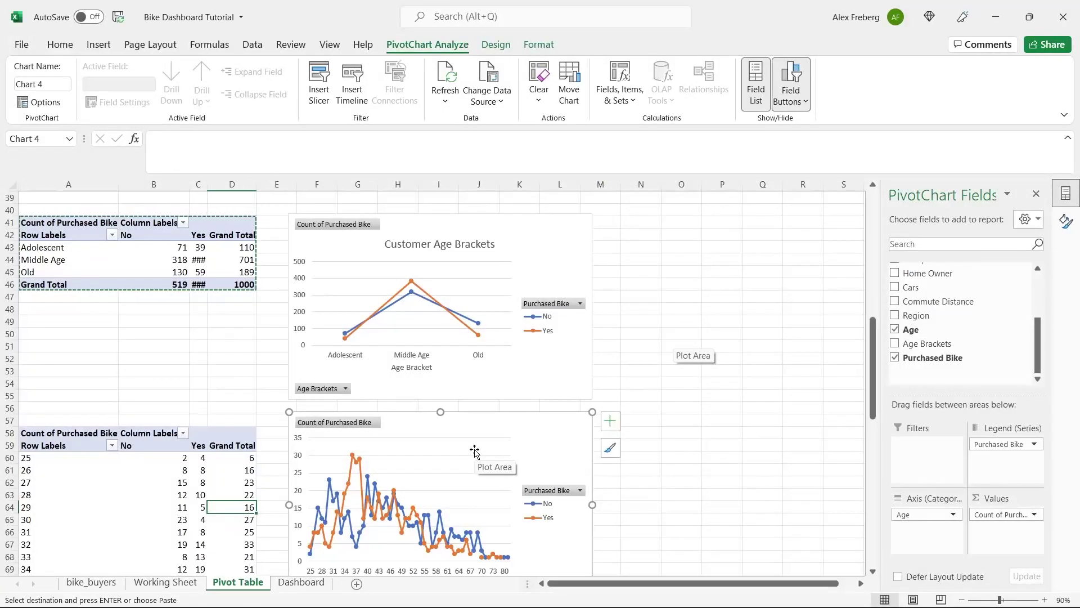
{"action": "key", "text": "Delete"}
{"action": "left_click", "coordinate": [193, 495]}
{"action": "key", "text": "Return"}
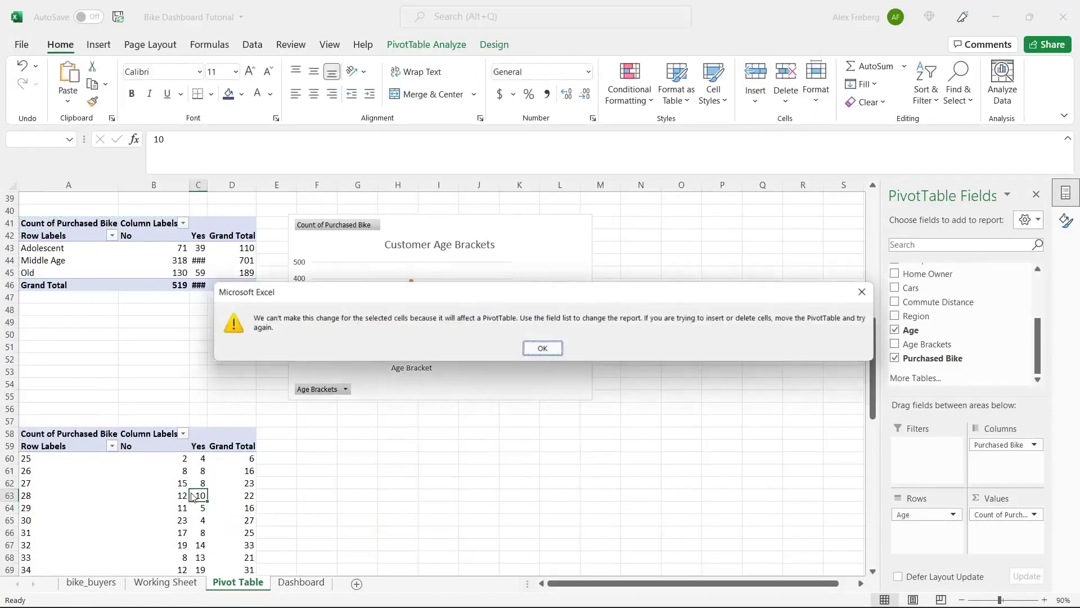
{"action": "left_click", "coordinate": [542, 348]}
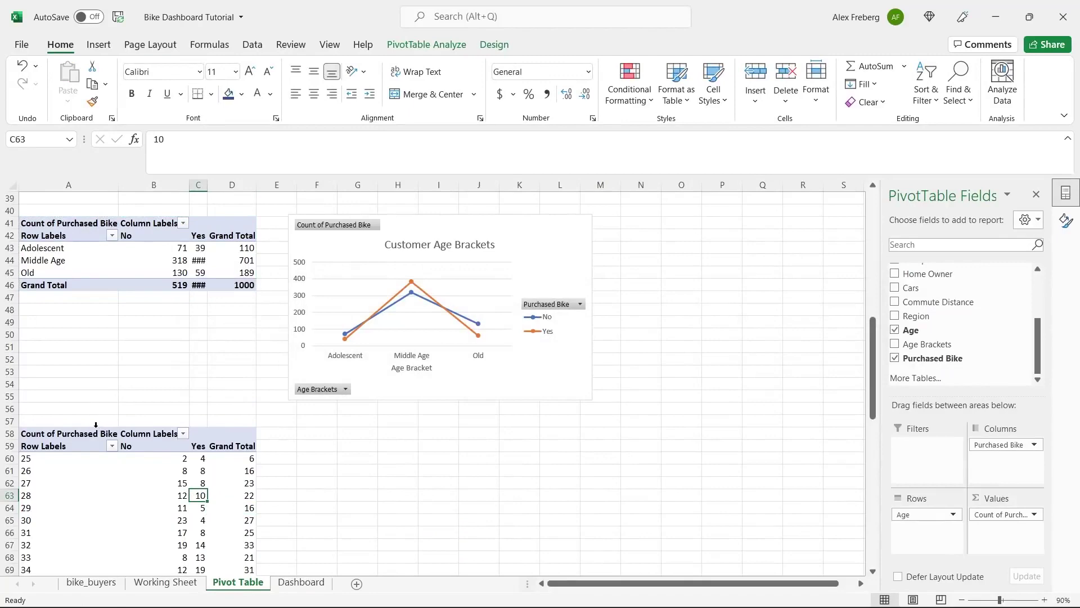
{"action": "left_click", "coordinate": [90, 447]}
{"action": "left_click", "coordinate": [125, 373]}
{"action": "scroll", "coordinate": [130, 368], "scroll_direction": "up", "scroll_amount": 2}
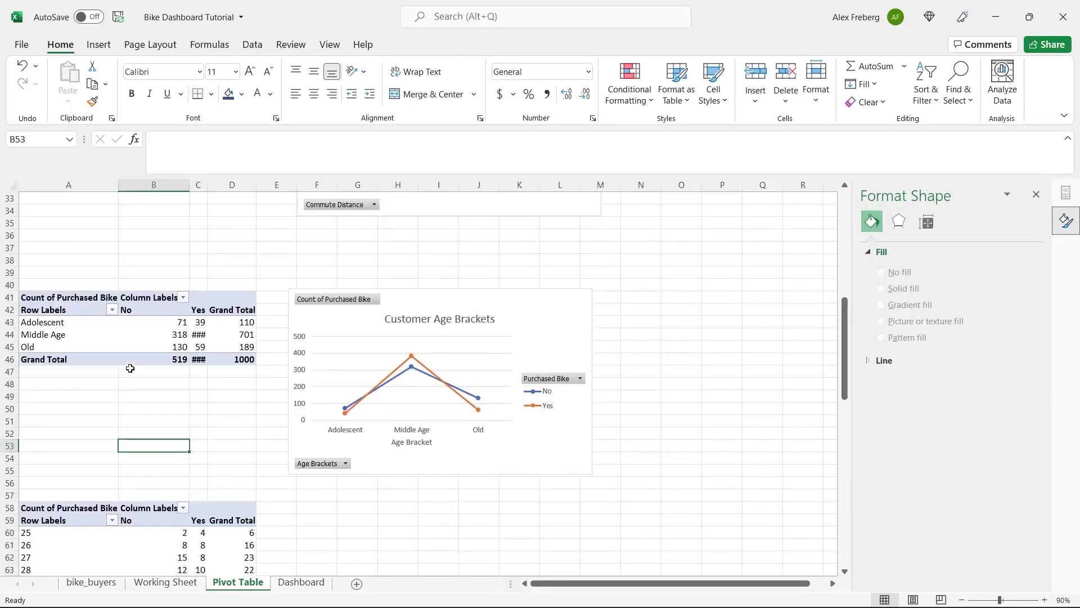
- In the Age Brackets formula in M2 of the Working Sheet, extend the "Adolescent" label to "Adolescent 0-30"
{"action": "left_click", "coordinate": [166, 583]}
{"action": "scroll", "coordinate": [537, 334], "scroll_direction": "right", "scroll_amount": 6}
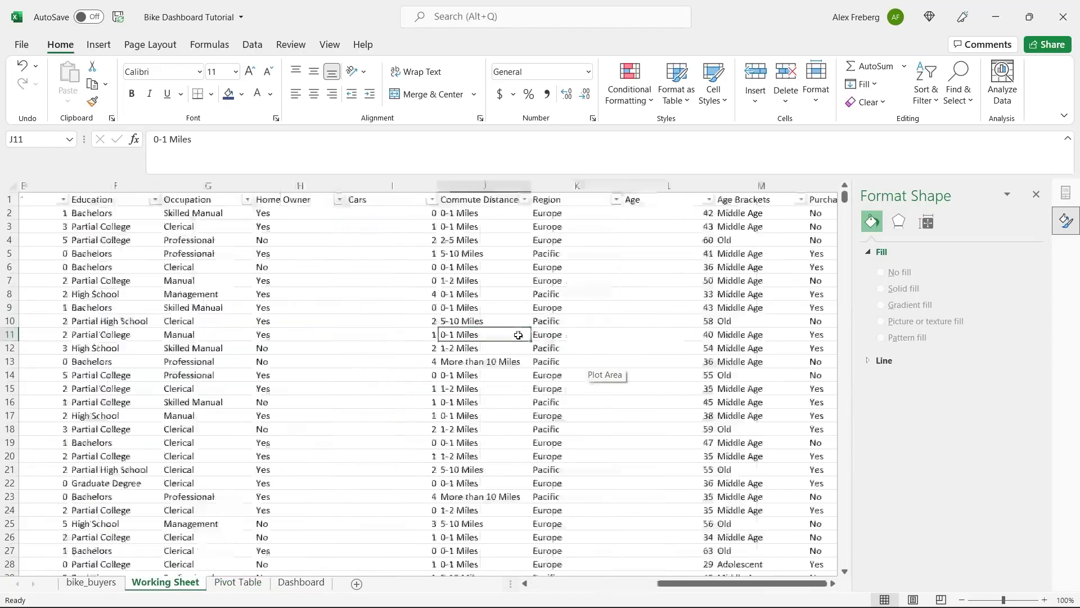
{"action": "scroll", "coordinate": [518, 335], "scroll_direction": "left", "scroll_amount": 2}
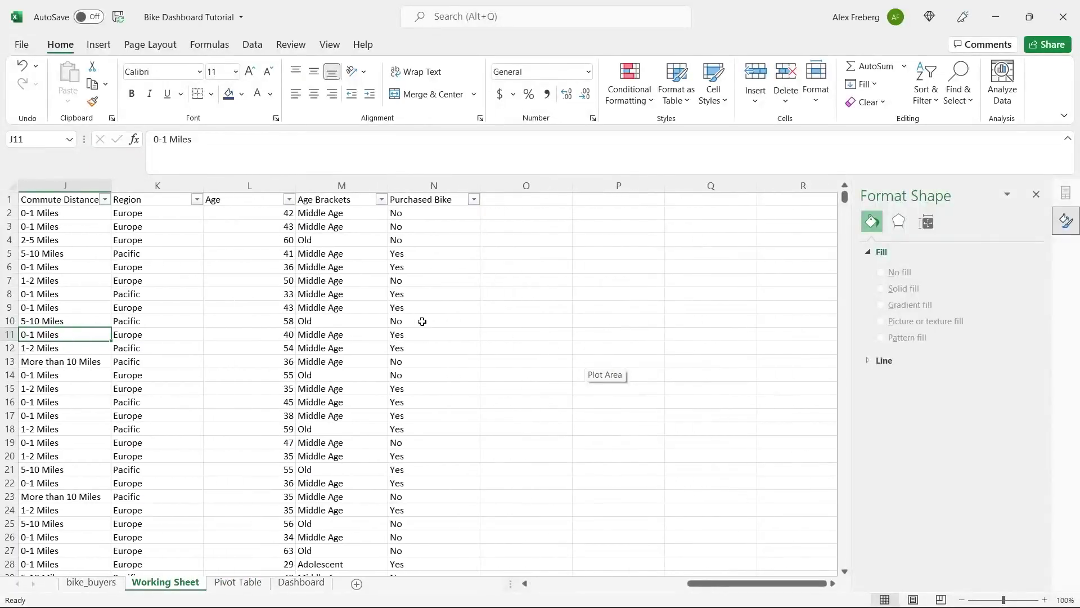
{"action": "left_click", "coordinate": [358, 214]}
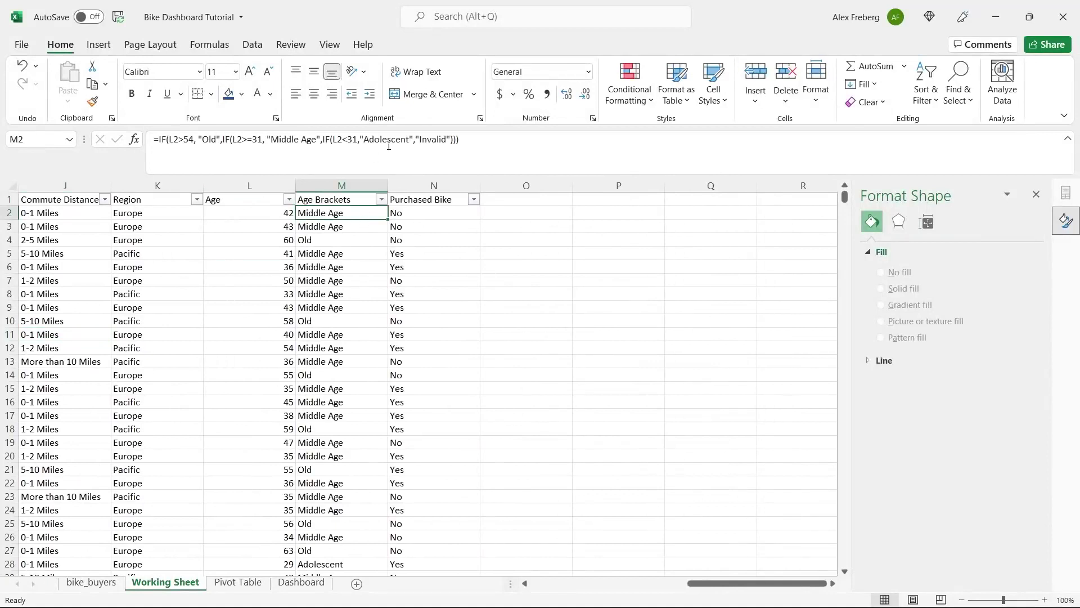
{"action": "left_click", "coordinate": [410, 140]}
{"action": "type", "text": "0-"}
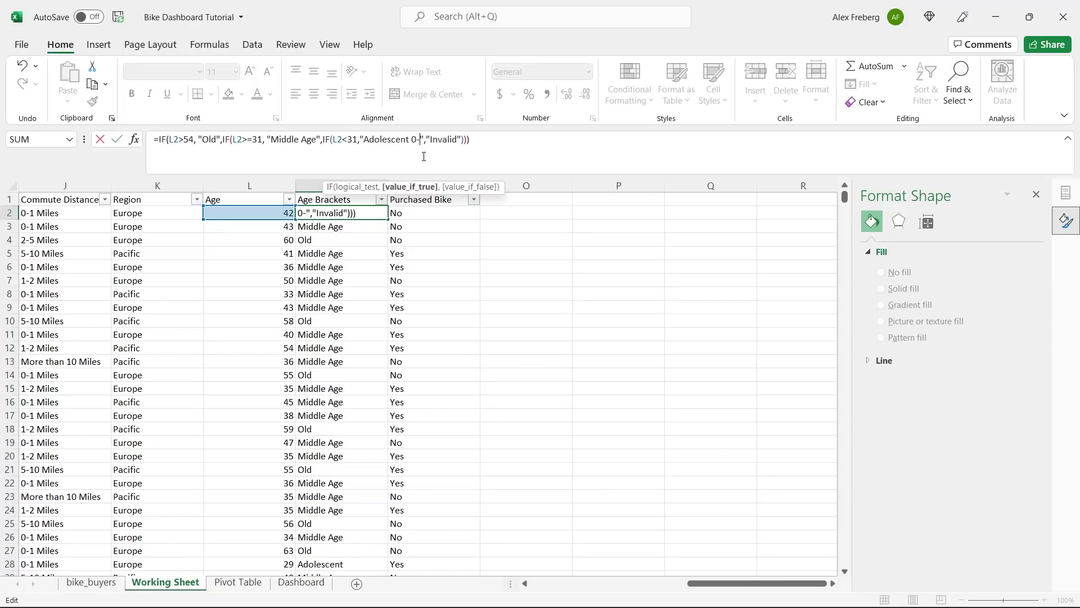
{"action": "type", "text": "30"}
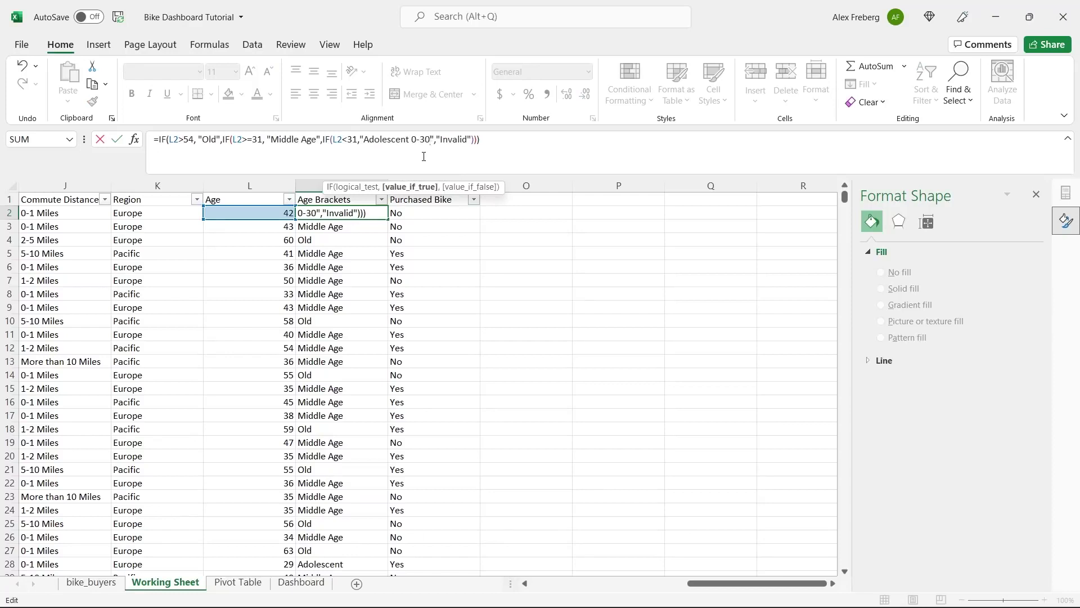
- Extend the other labels in the M2 formula to "Middle Age 31-54" and "Old 55+"
{"action": "left_click", "coordinate": [317, 140]}
{"action": "type", "text": "31-"}
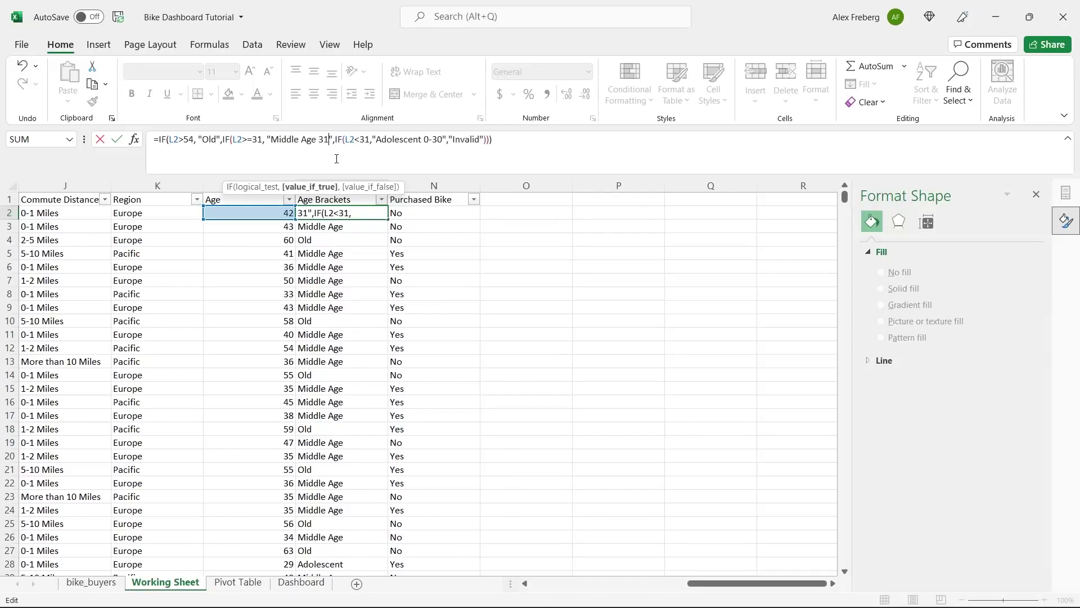
{"action": "type", "text": "54"}
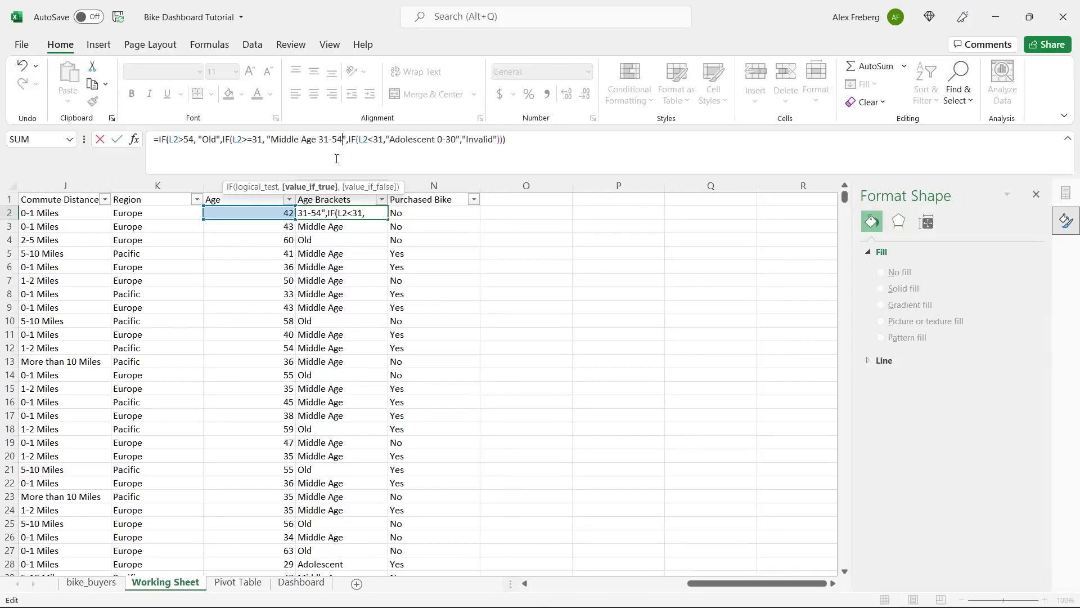
{"action": "left_click", "coordinate": [219, 140]}
{"action": "type", "text": "55+"}
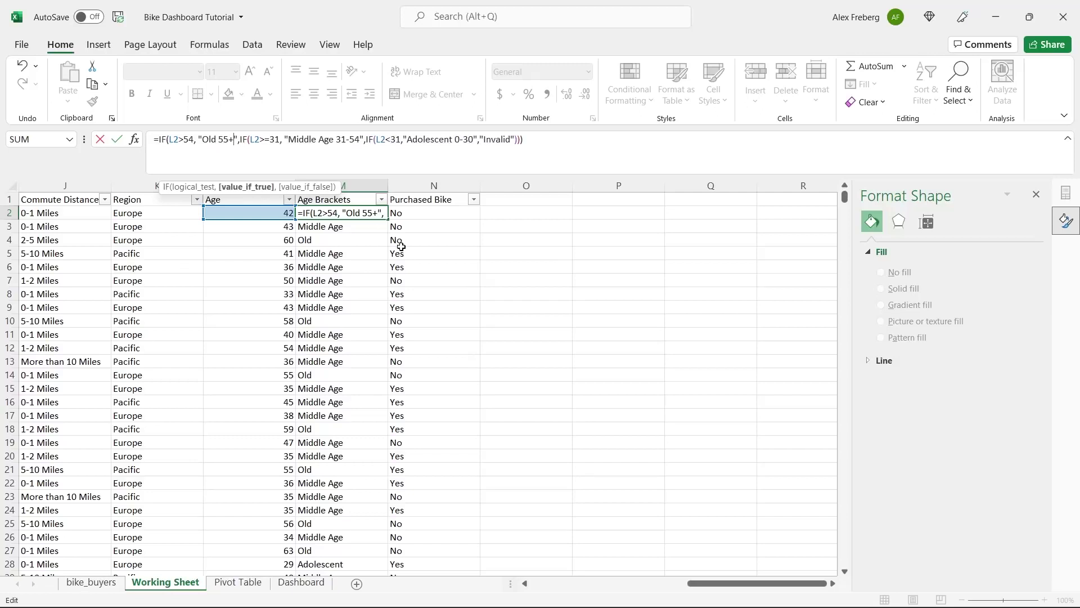
{"action": "key", "text": "Return"}
- Fill the M2 formula down the whole Age Brackets column
{"action": "left_click", "coordinate": [378, 215]}
{"action": "double_click", "coordinate": [387, 219]}
{"action": "left_click", "coordinate": [451, 240]}
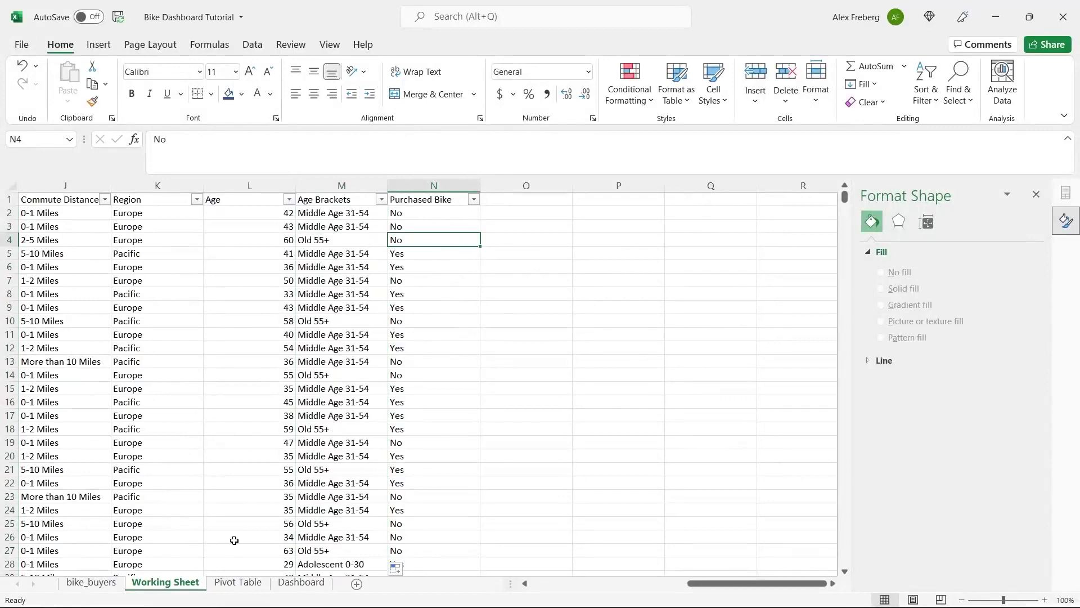
- Refresh the pivot tables on the Pivot Table sheet with the extended age bracket labels
{"action": "left_click", "coordinate": [239, 583]}
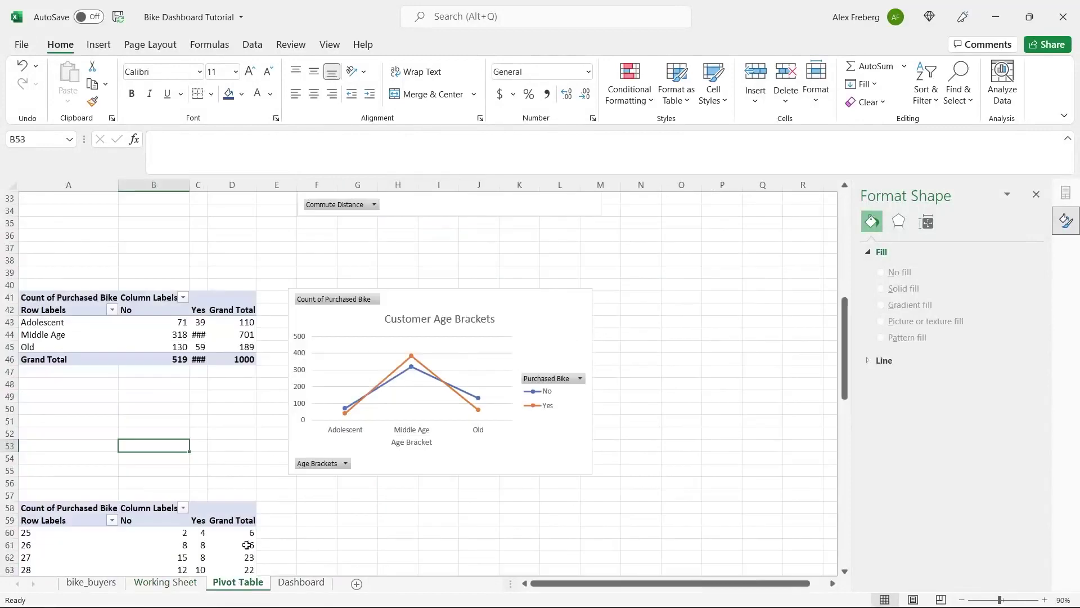
{"action": "left_click", "coordinate": [241, 345]}
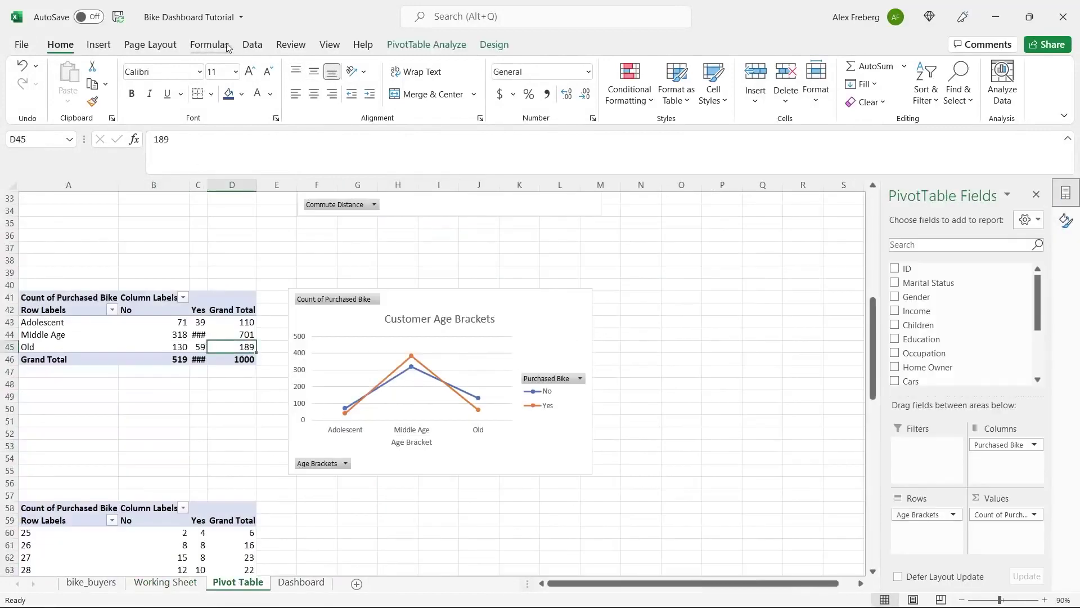
{"action": "left_click", "coordinate": [252, 45]}
{"action": "left_click", "coordinate": [263, 76]}
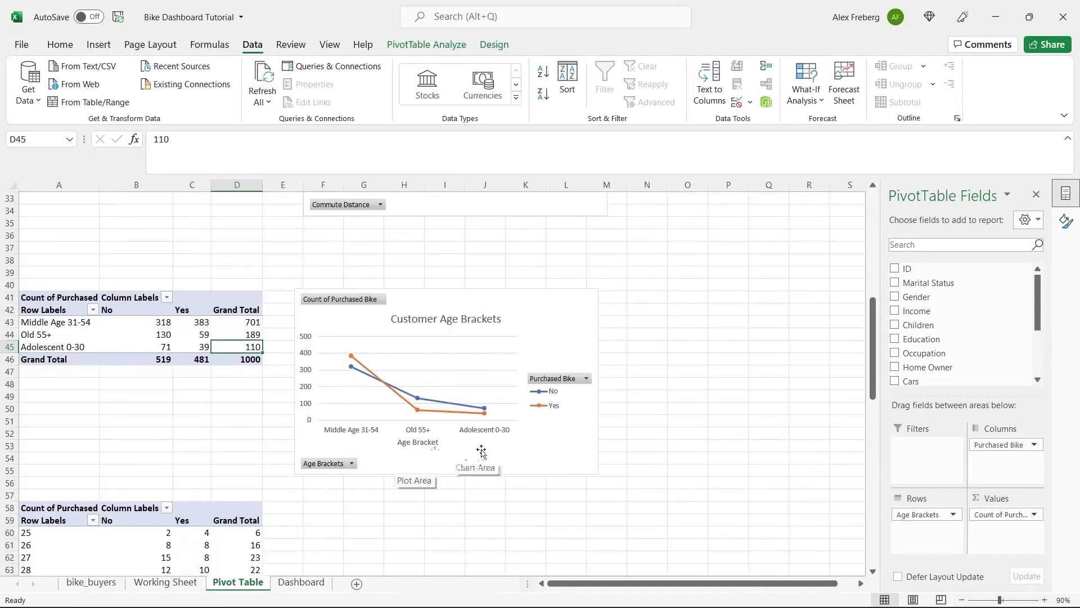
- Undo the pivot table refresh and the age range additions in the Age Brackets column
{"action": "left_click", "coordinate": [177, 588]}
{"action": "left_click", "coordinate": [238, 583]}
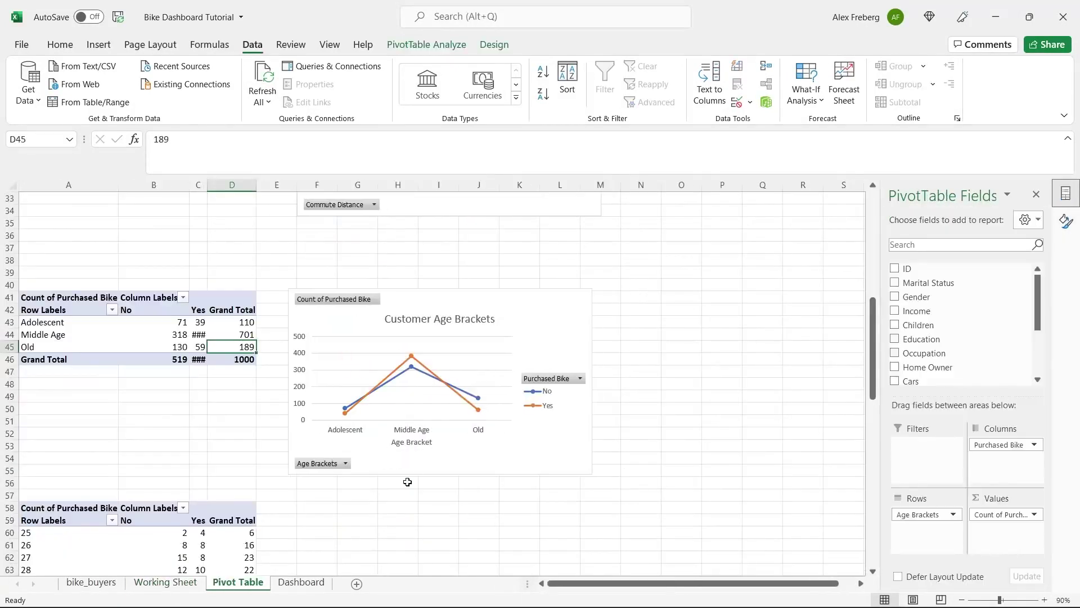
{"action": "left_click", "coordinate": [177, 586]}
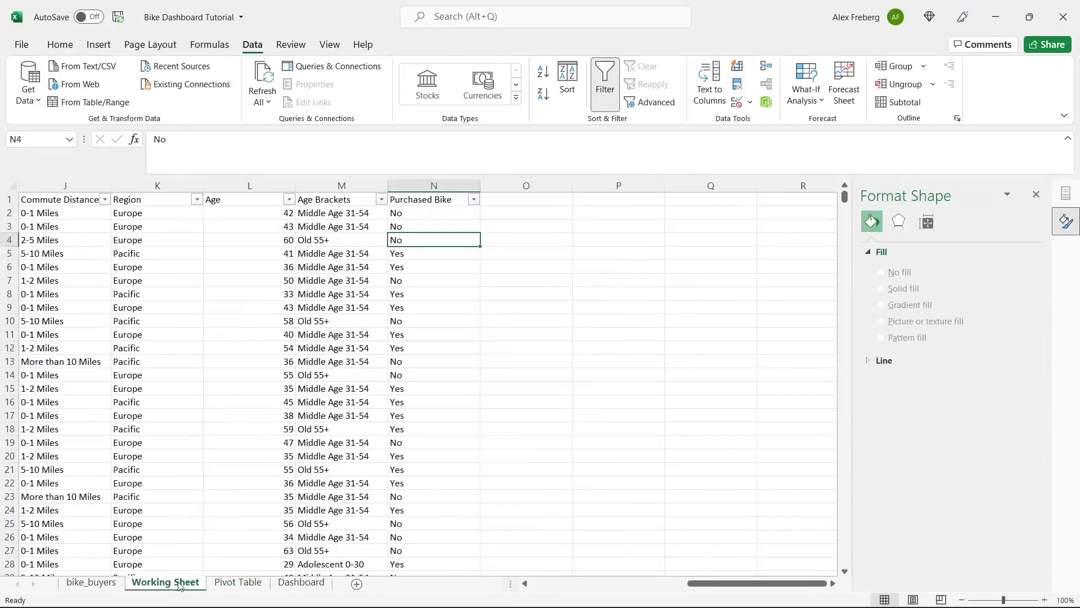
{"action": "key", "text": "ctrl+z"}
{"action": "key", "text": "ctrl+z"}
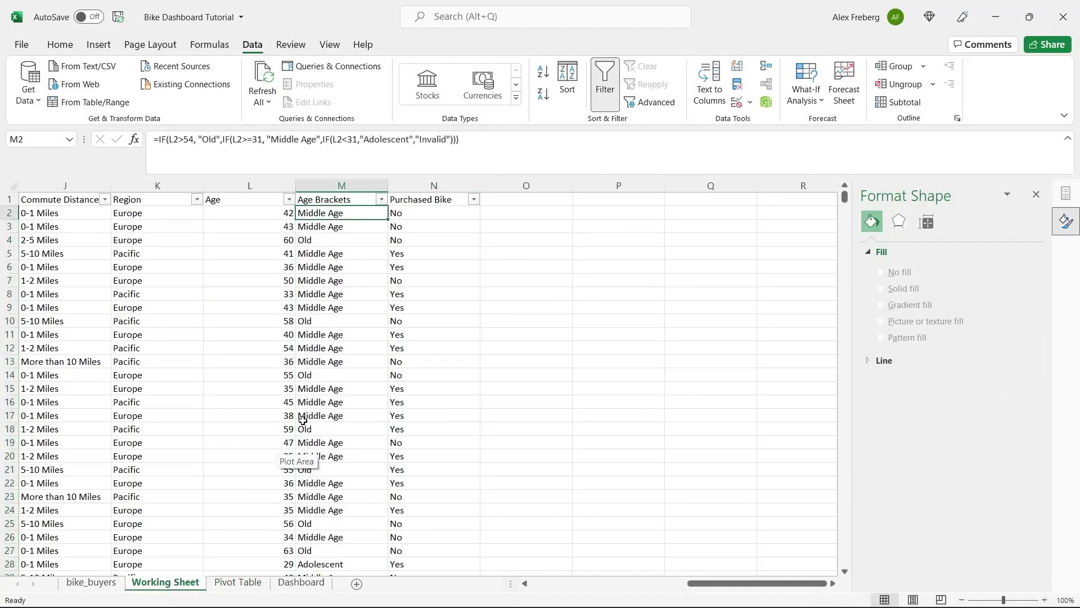
{"action": "left_click", "coordinate": [498, 297]}
- Widen column C on the Pivot Table sheet enough for its totals and close the Format Shape pane
{"action": "left_click", "coordinate": [228, 582]}
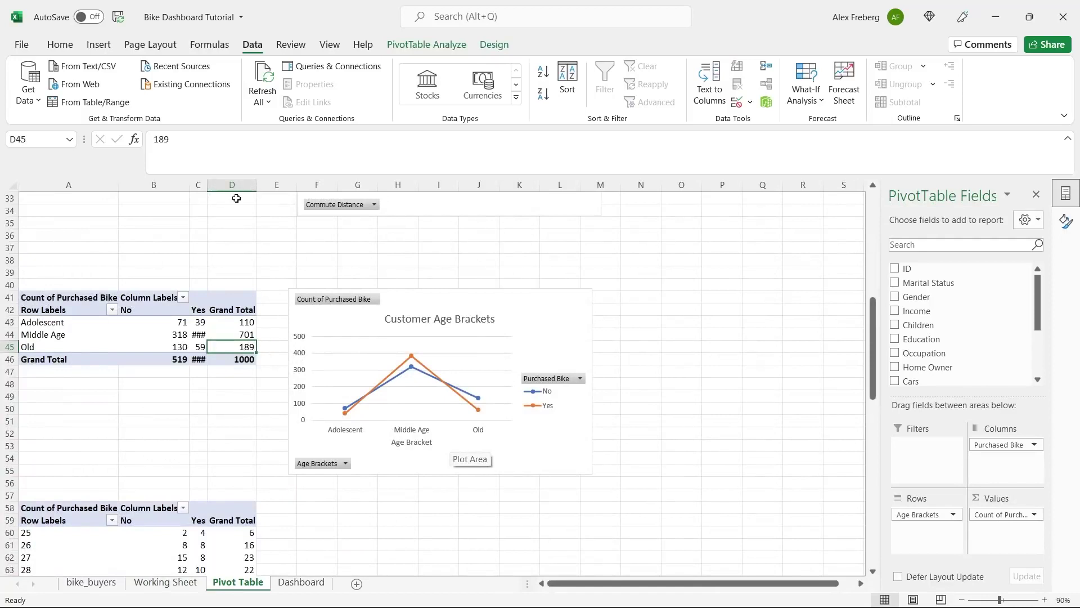
{"action": "left_click_drag", "start_coordinate": [210, 185], "coordinate": [225, 185]}
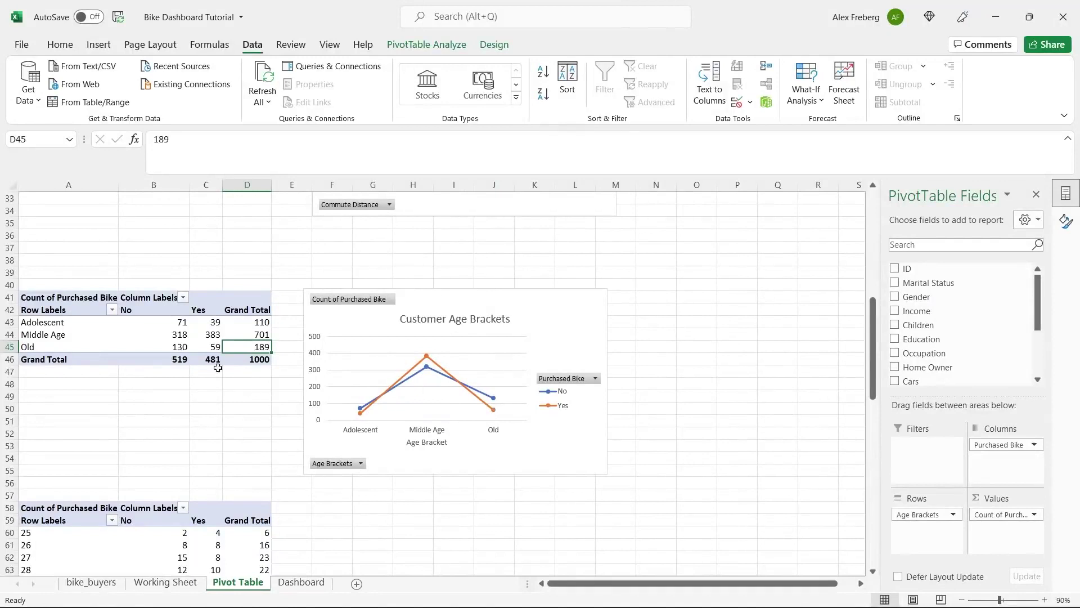
{"action": "left_click_drag", "start_coordinate": [71, 324], "coordinate": [76, 343]}
{"action": "left_click", "coordinate": [76, 347]}
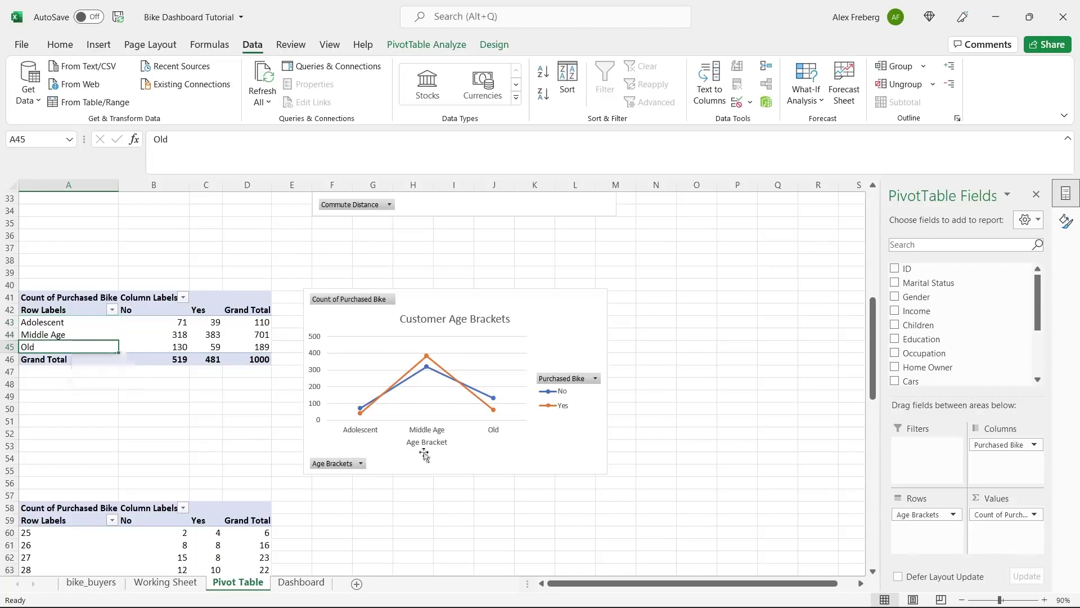
{"action": "left_click", "coordinate": [475, 510]}
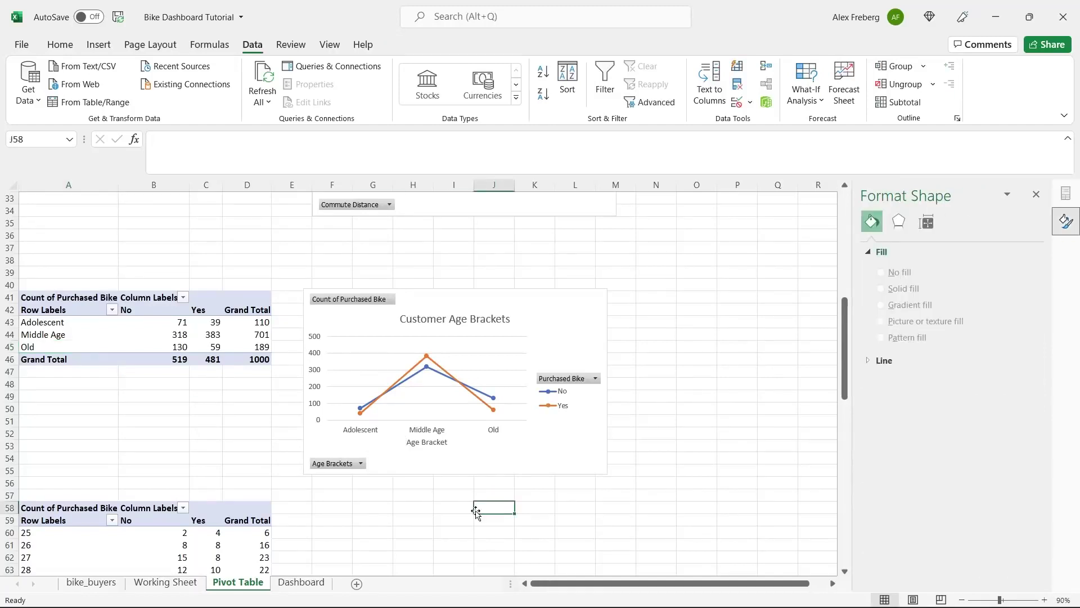
{"action": "left_click", "coordinate": [1038, 194]}
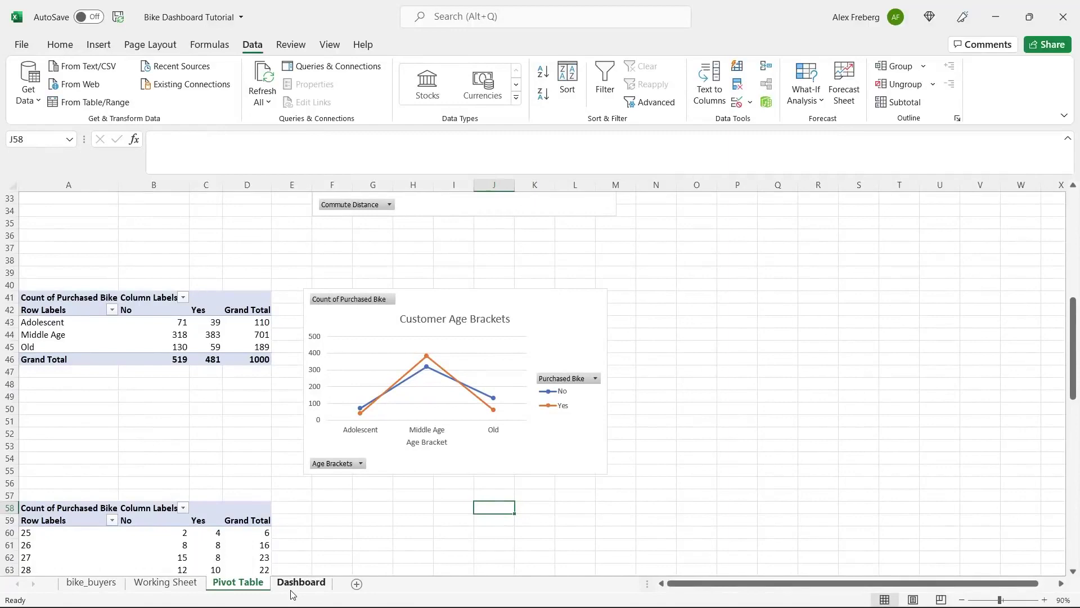
- Copy the Avg Income Per Purchase chart from the Pivot Table sheet and paste it onto the Dashboard sheet
{"action": "scroll", "coordinate": [383, 457], "scroll_direction": "up", "scroll_amount": 10}
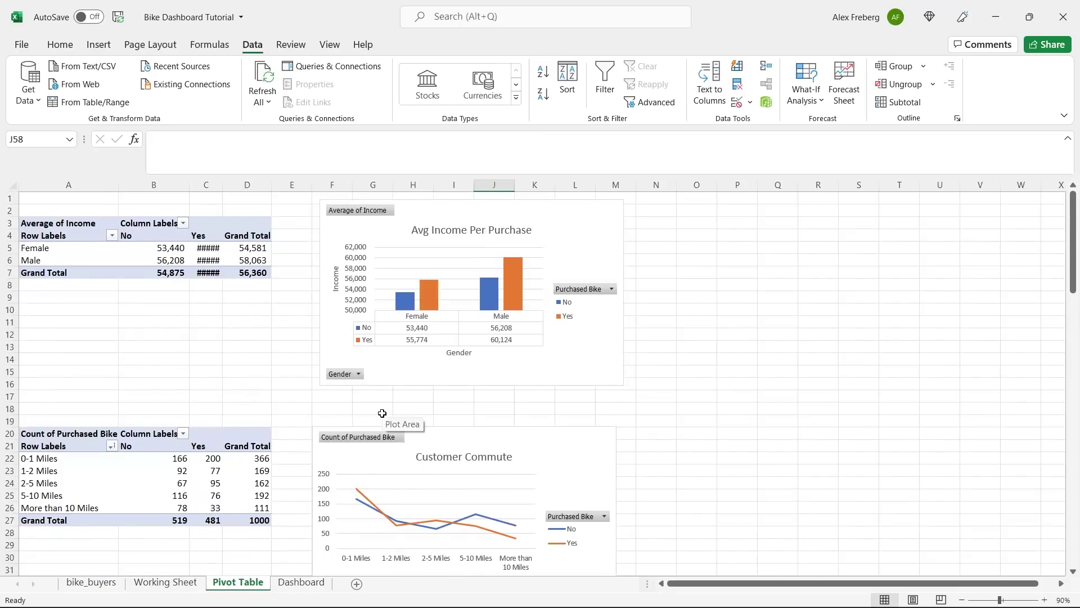
{"action": "left_click", "coordinate": [519, 371]}
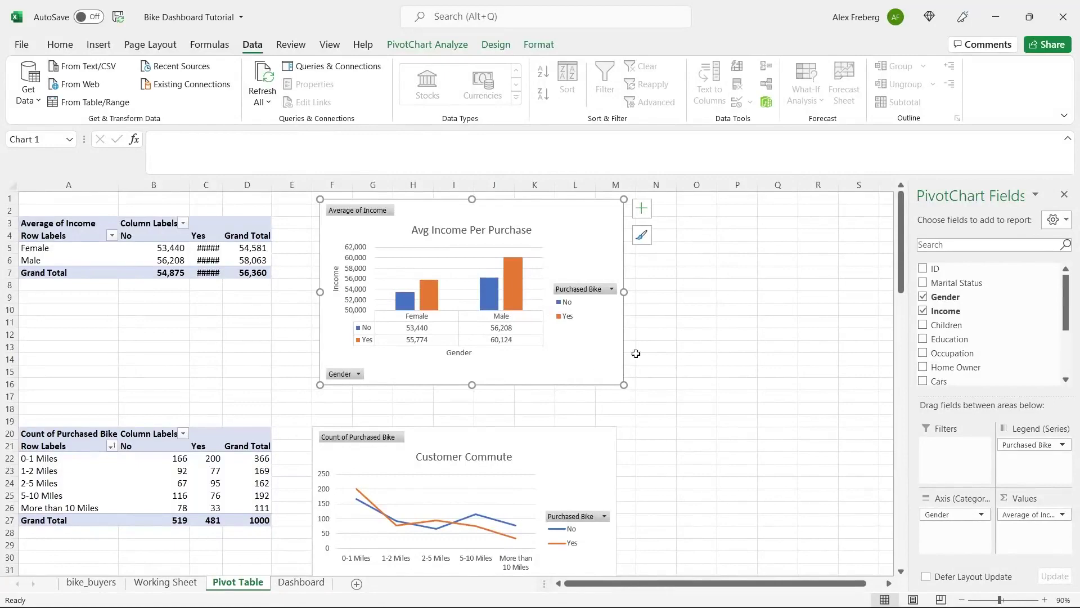
{"action": "key", "text": "ctrl+c"}
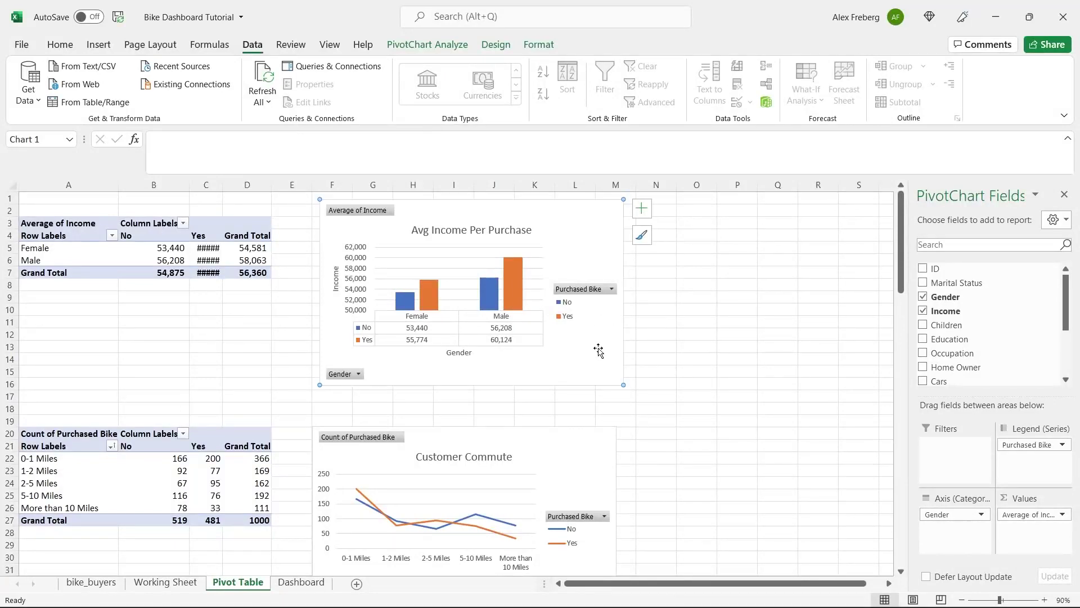
{"action": "left_click", "coordinate": [313, 588]}
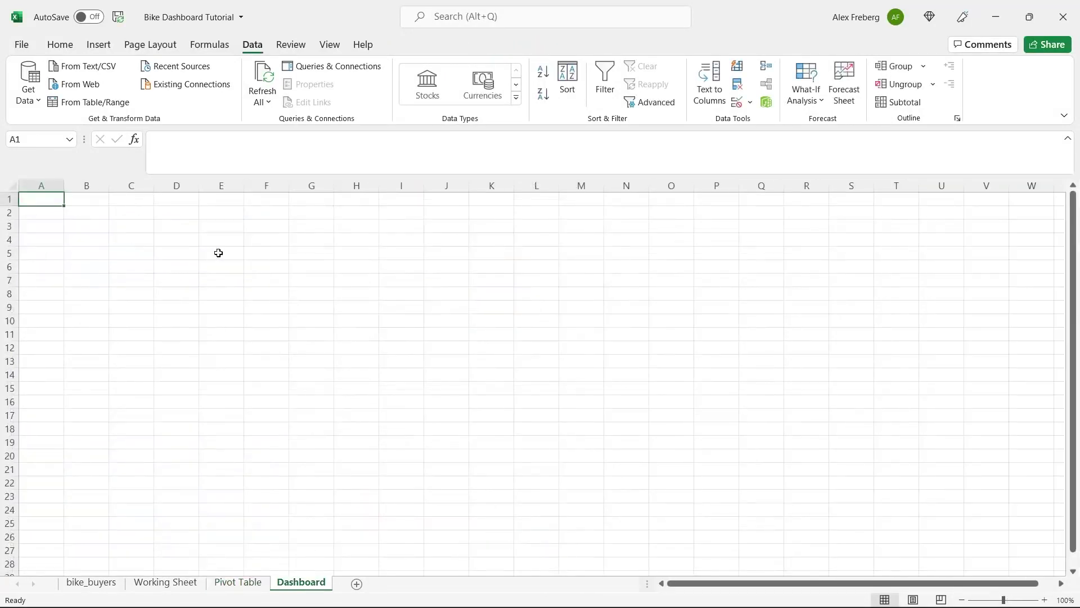
{"action": "left_click", "coordinate": [251, 251]}
{"action": "key", "text": "ctrl+v"}
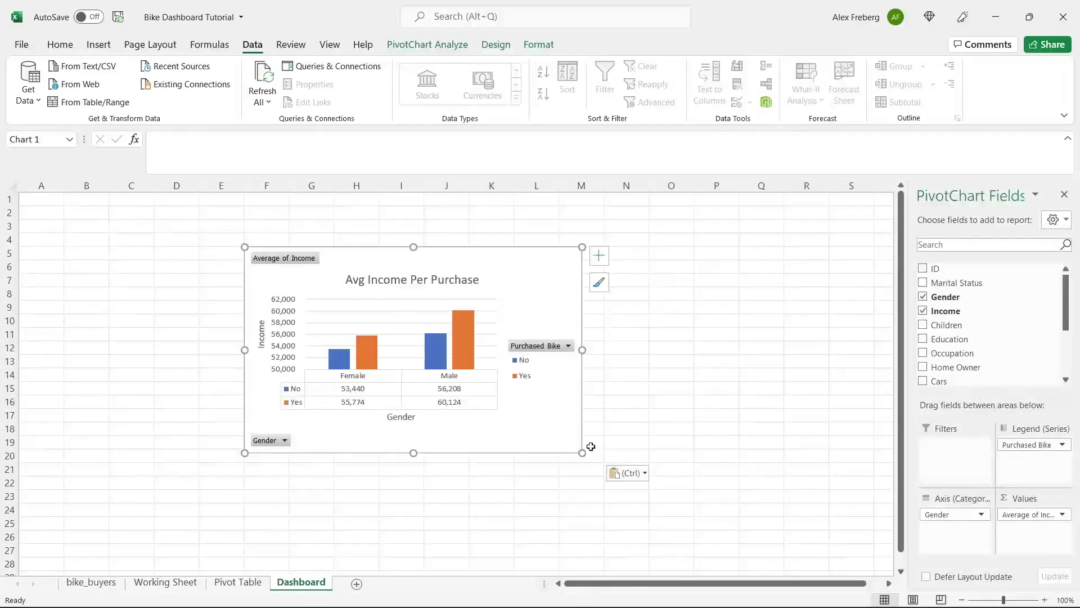
- Shrink the pasted Avg Income Per Purchase chart slightly and place it near the top of the Dashboard sheet
{"action": "left_click_drag", "start_coordinate": [581, 451], "coordinate": [561, 443]}
{"action": "left_click_drag", "start_coordinate": [509, 285], "coordinate": [701, 244]}
{"action": "left_click", "coordinate": [962, 600]}
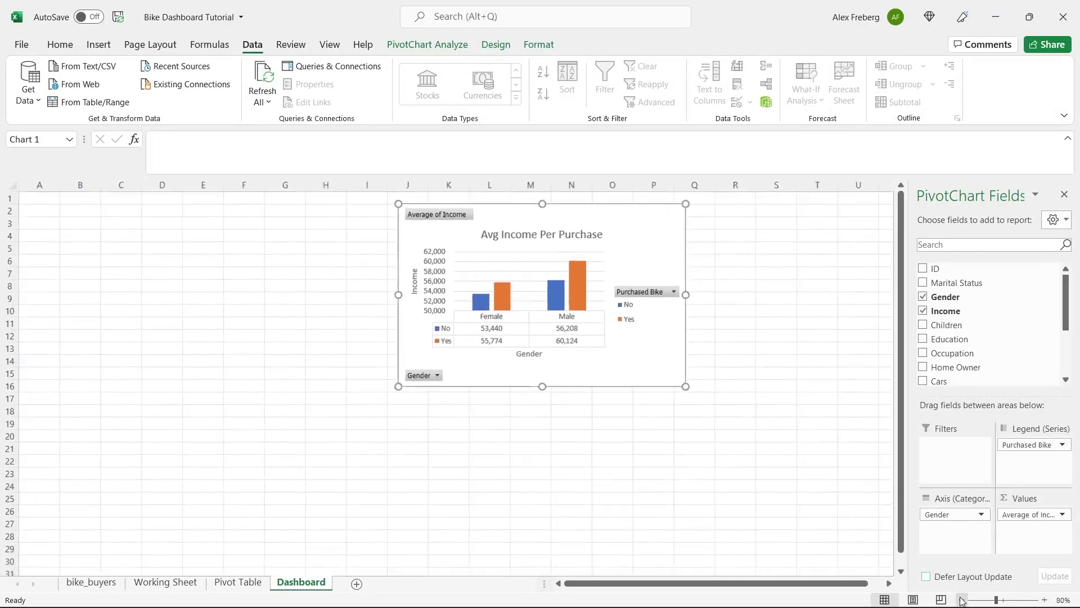
{"action": "left_click", "coordinate": [963, 600]}
- Try to copy the Customer Commute chart from the Pivot Table sheet onto the Dashboard sheet
{"action": "left_click", "coordinate": [241, 583]}
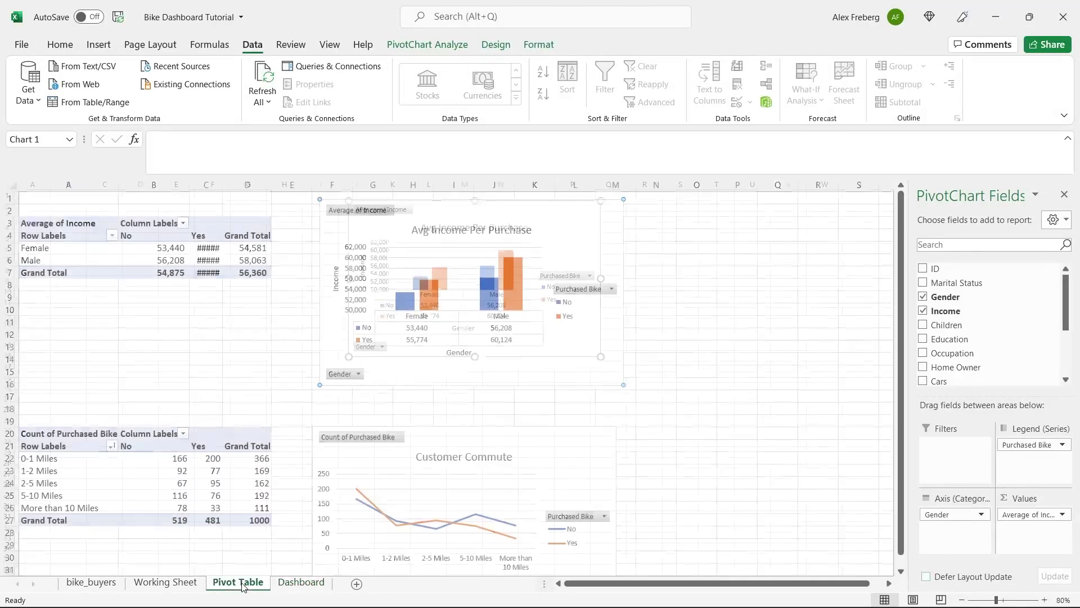
{"action": "left_click", "coordinate": [448, 433]}
{"action": "key", "text": "ctrl+c"}
{"action": "left_click", "coordinate": [301, 582]}
{"action": "key", "text": "ctrl+v"}
{"action": "left_click_drag", "start_coordinate": [448, 215], "coordinate": [386, 297]}
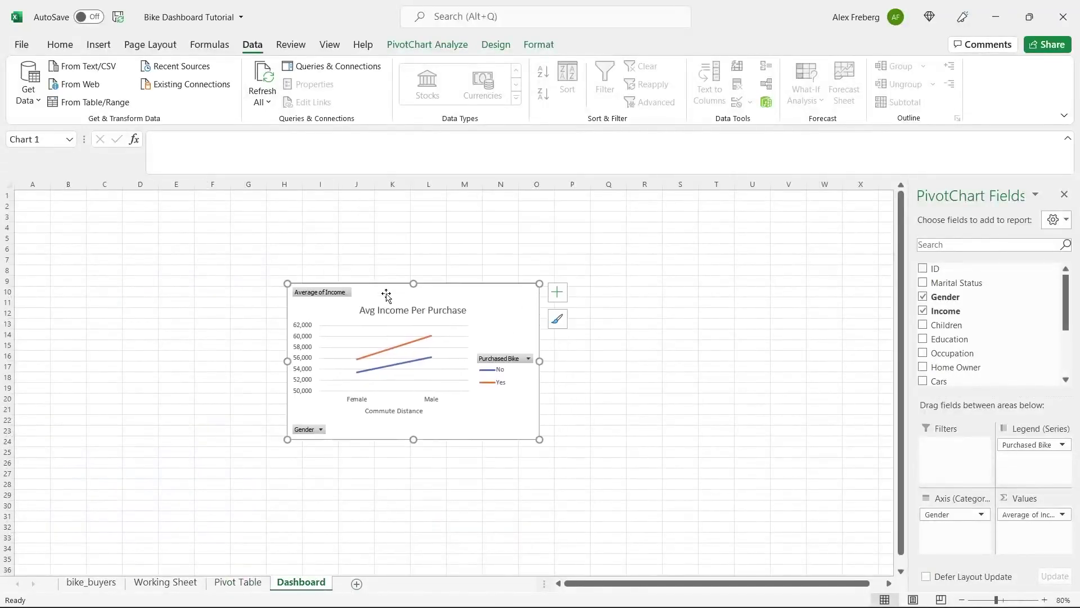
- Copy the Customer Commute chart from the Pivot Table sheet and paste it as a separate chart at cell G17 of the Dashboard
{"action": "left_click", "coordinate": [231, 582]}
{"action": "left_click", "coordinate": [560, 220]}
{"action": "left_click", "coordinate": [542, 459]}
{"action": "left_click", "coordinate": [302, 583]}
{"action": "left_click", "coordinate": [241, 590]}
{"action": "right_click", "coordinate": [532, 444]}
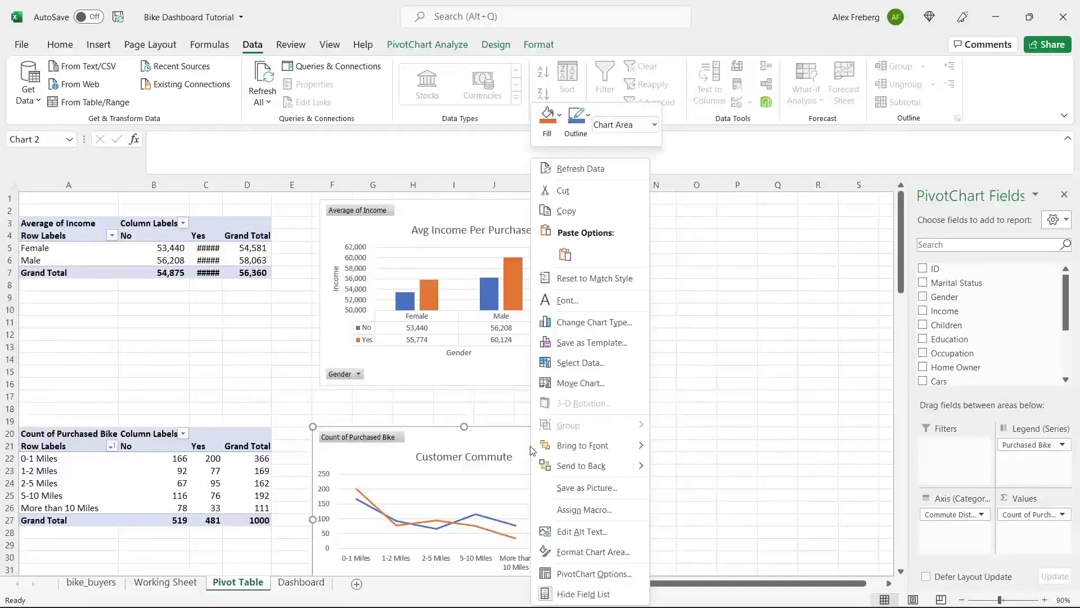
{"action": "left_click", "coordinate": [588, 211]}
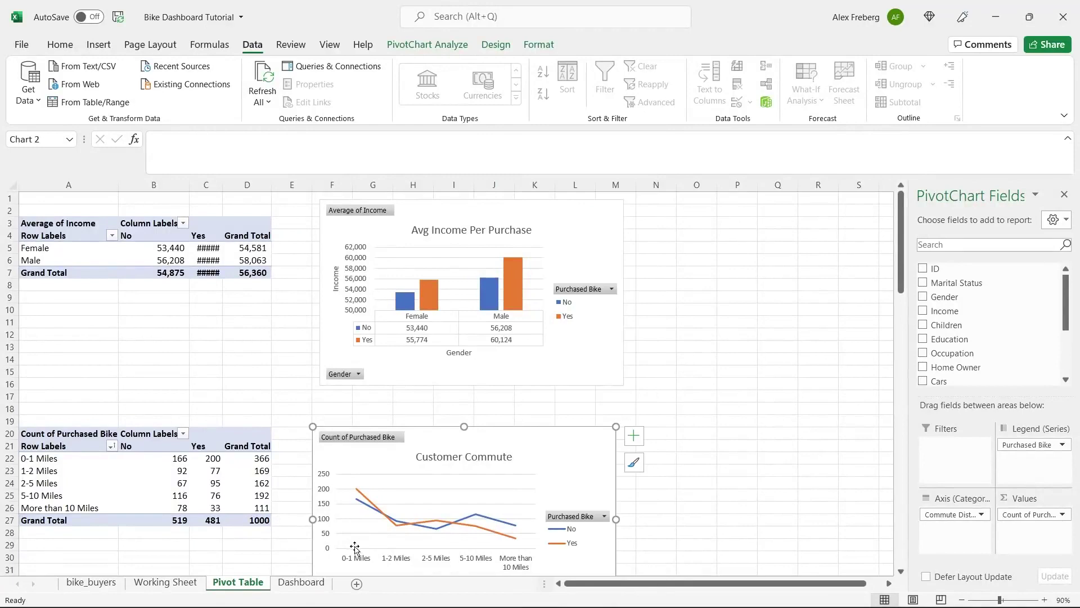
{"action": "left_click", "coordinate": [302, 582]}
{"action": "left_click", "coordinate": [247, 366]}
{"action": "right_click", "coordinate": [247, 367]}
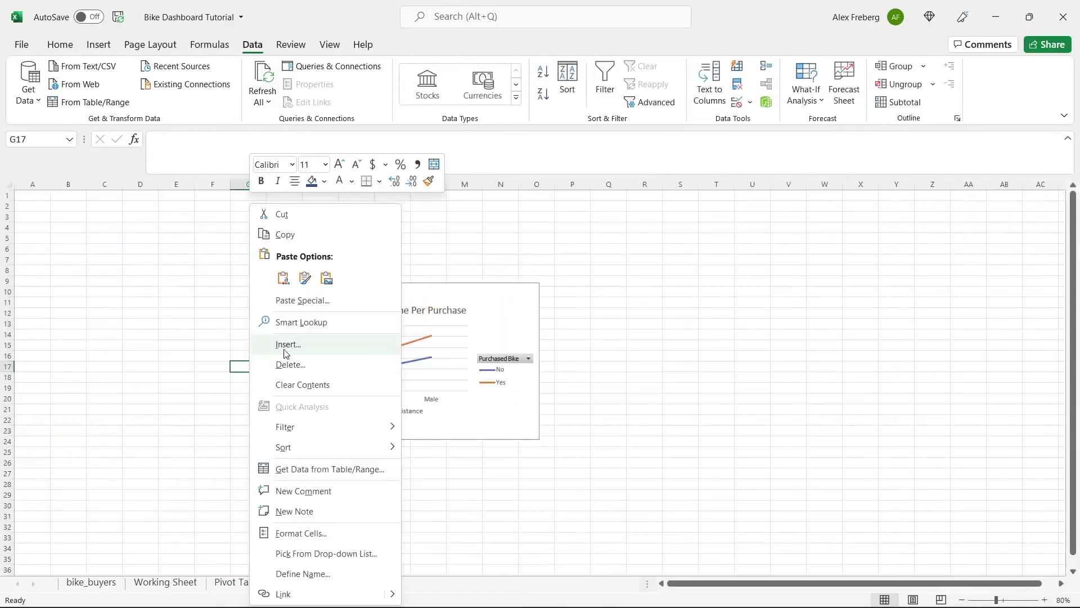
{"action": "left_click", "coordinate": [283, 278]}
- Place the Customer Commute chart directly to the right of the Avg Income Per Purchase chart
{"action": "left_click", "coordinate": [344, 387]}
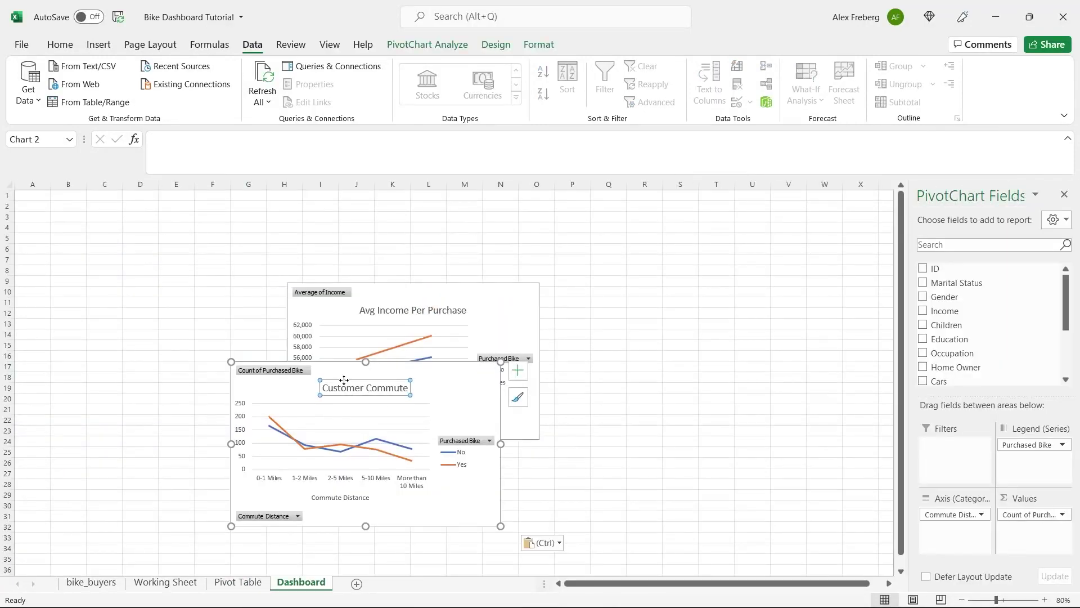
{"action": "left_click_drag", "start_coordinate": [697, 305], "coordinate": [654, 292]}
{"action": "key", "text": "ctrl+z"}
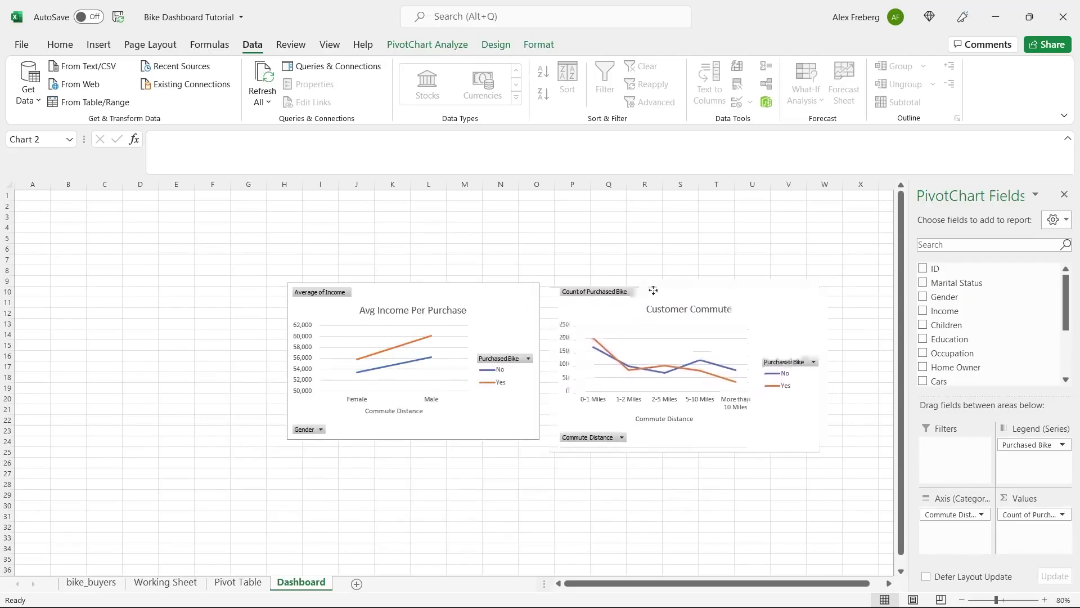
{"action": "left_click", "coordinate": [464, 515]}
- Copy the Customer Age Brackets chart from the Pivot Table sheet and paste it below the other charts on the Dashboard
{"action": "left_click", "coordinate": [242, 583]}
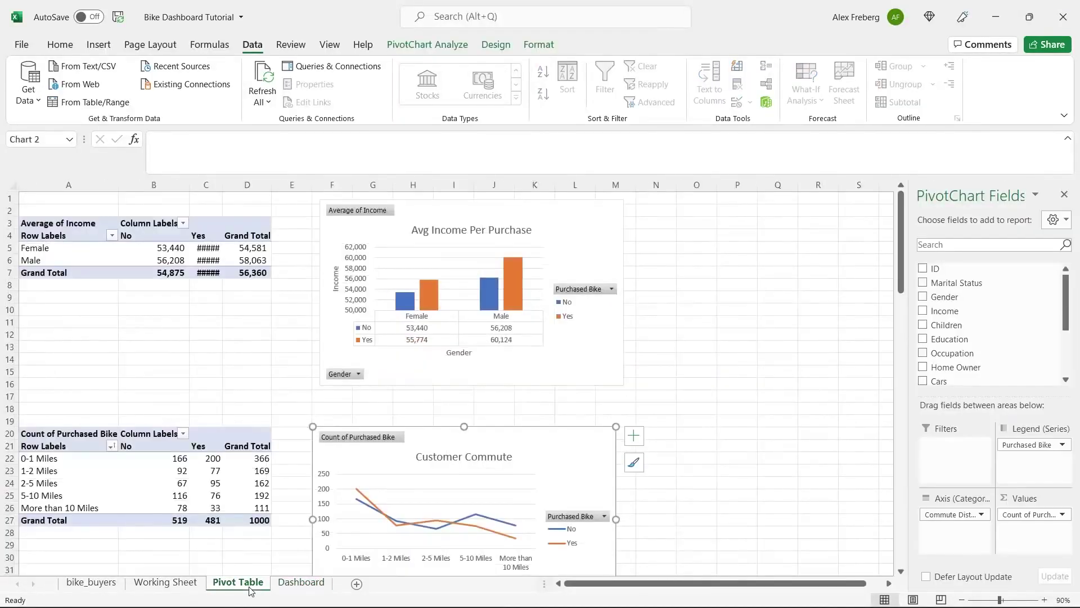
{"action": "left_click", "coordinate": [642, 425]}
{"action": "scroll", "coordinate": [642, 425], "scroll_direction": "down", "scroll_amount": 10}
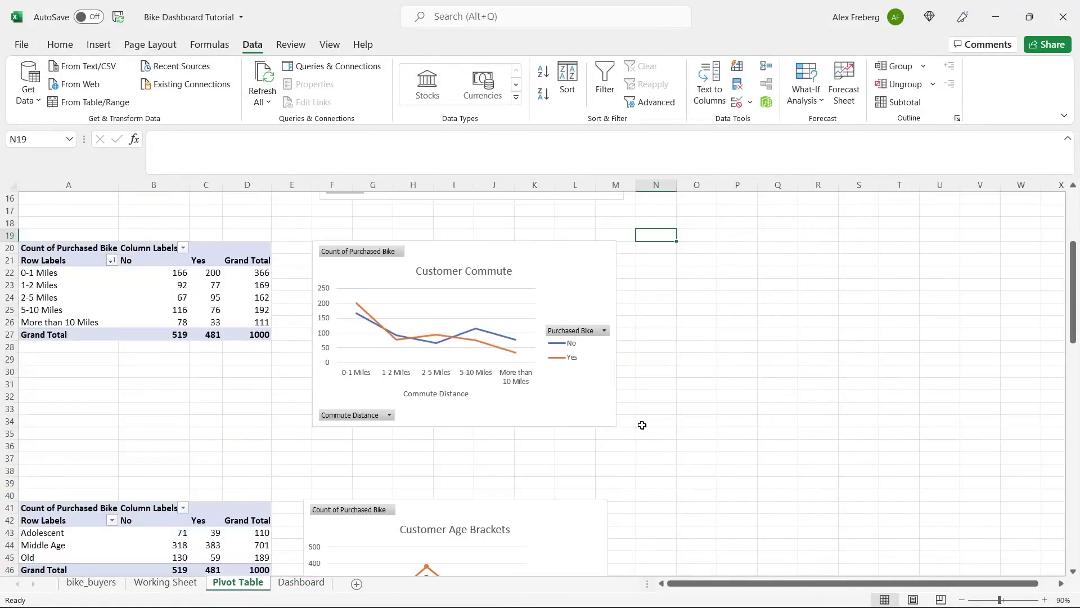
{"action": "scroll", "coordinate": [642, 425], "scroll_direction": "down", "scroll_amount": 2}
{"action": "left_click", "coordinate": [530, 265]}
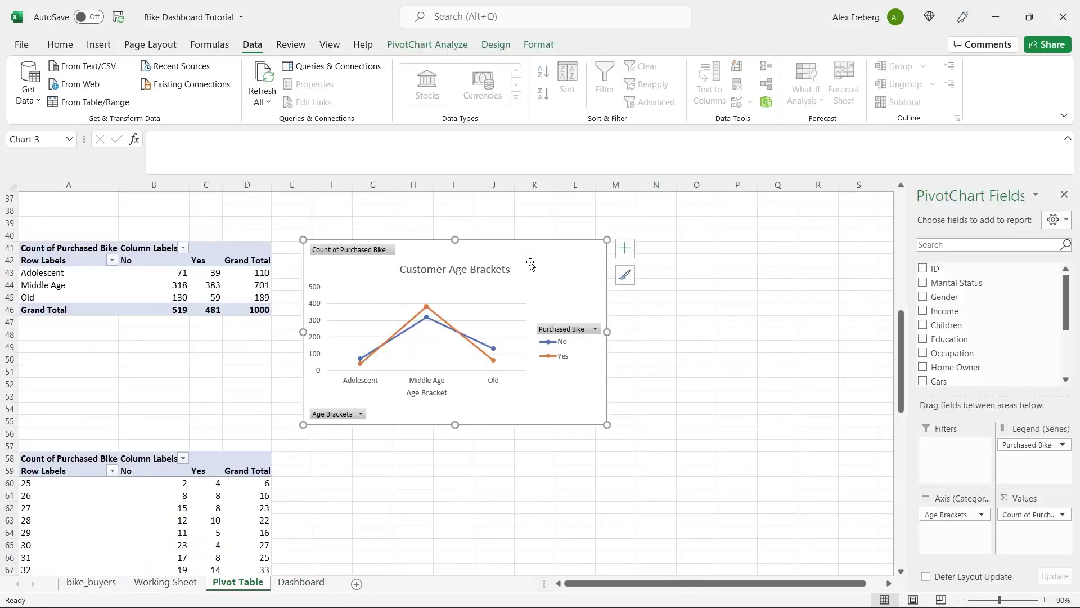
{"action": "key", "text": "ctrl+c"}
{"action": "left_click", "coordinate": [301, 582]}
{"action": "left_click", "coordinate": [313, 493]}
{"action": "key", "text": "ctrl+v"}
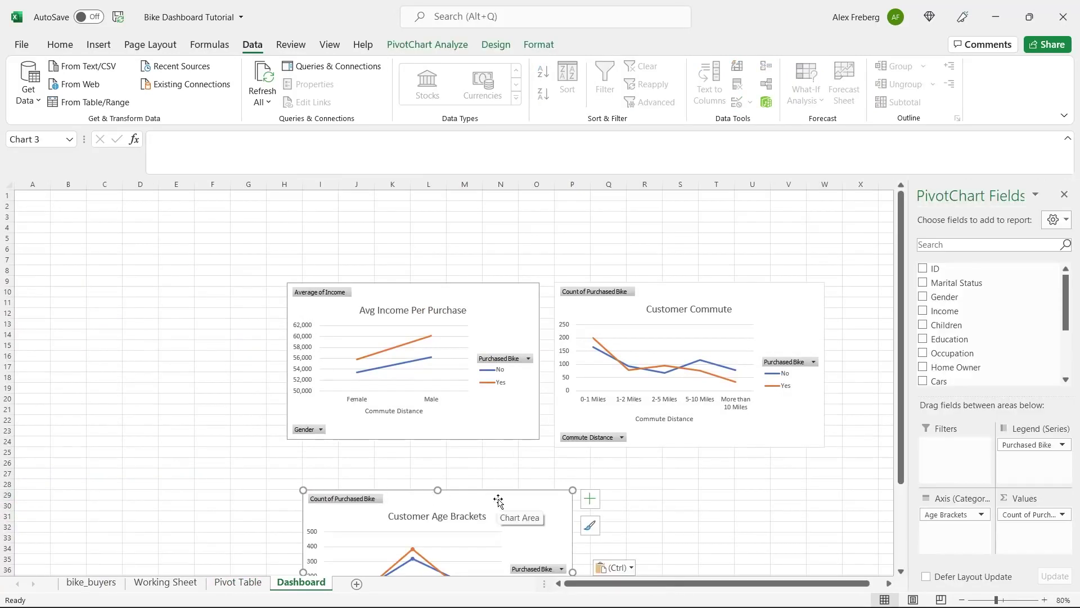
- Spread out the Dashboard charts, with Avg Income Per Purchase on the left, Customer Commute on the right and Customer Age Brackets centered below
{"action": "left_click_drag", "start_coordinate": [407, 288], "coordinate": [371, 230]}
{"action": "left_click_drag", "start_coordinate": [465, 492], "coordinate": [363, 407]}
{"action": "left_click", "coordinate": [698, 291]}
{"action": "left_click_drag", "start_coordinate": [698, 291], "coordinate": [659, 242]}
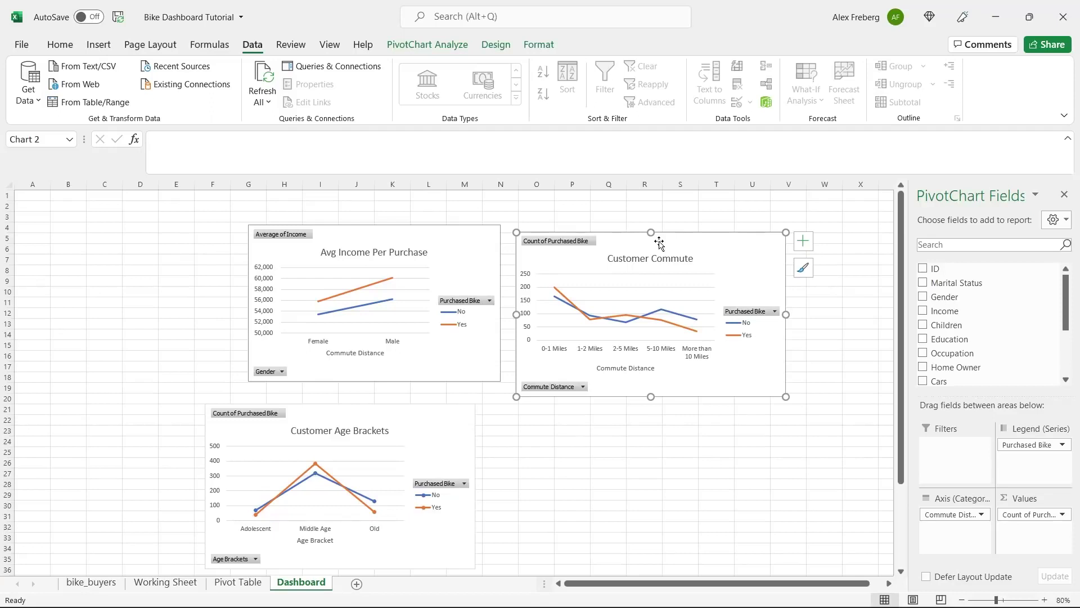
{"action": "left_click_drag", "start_coordinate": [438, 419], "coordinate": [601, 464]}
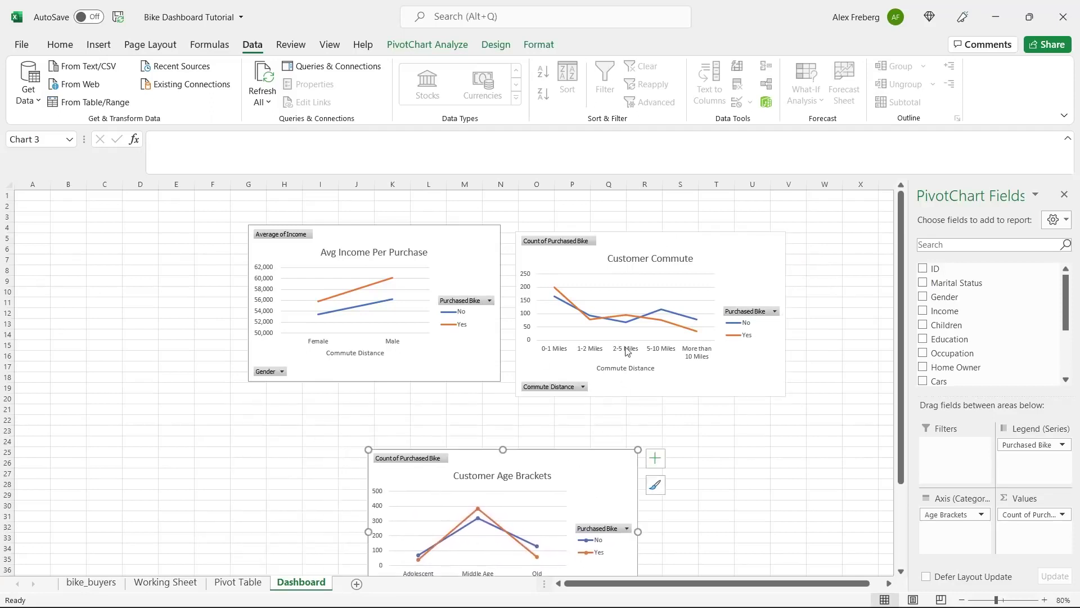
{"action": "left_click_drag", "start_coordinate": [672, 245], "coordinate": [754, 295]}
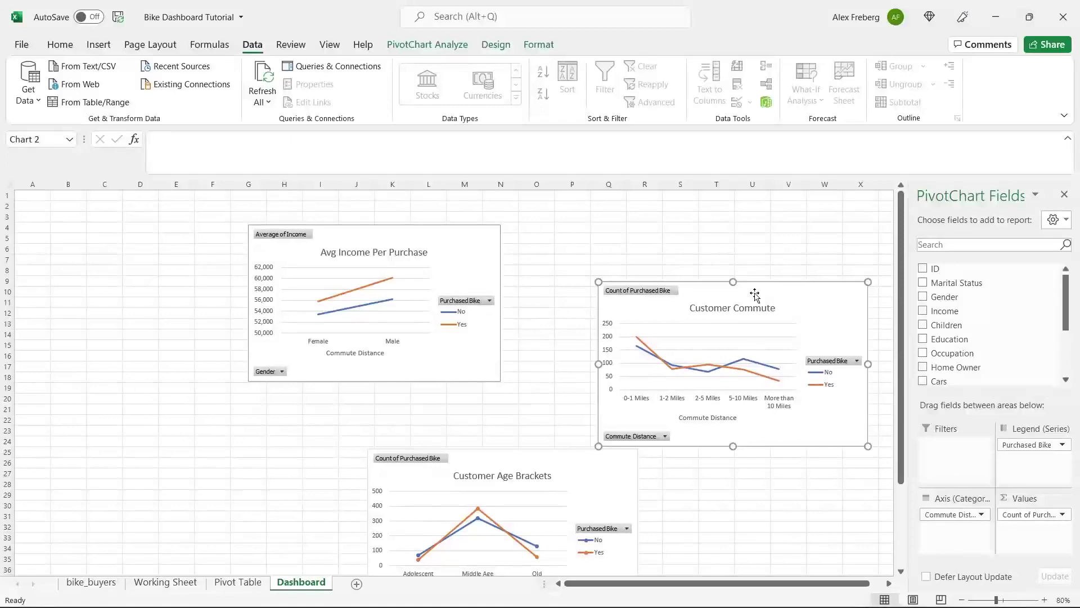
- Cut the Avg Income Per Purchase column chart from the Pivot Table sheet and paste it at cell D19 of the Dashboard
{"action": "left_click", "coordinate": [449, 257]}
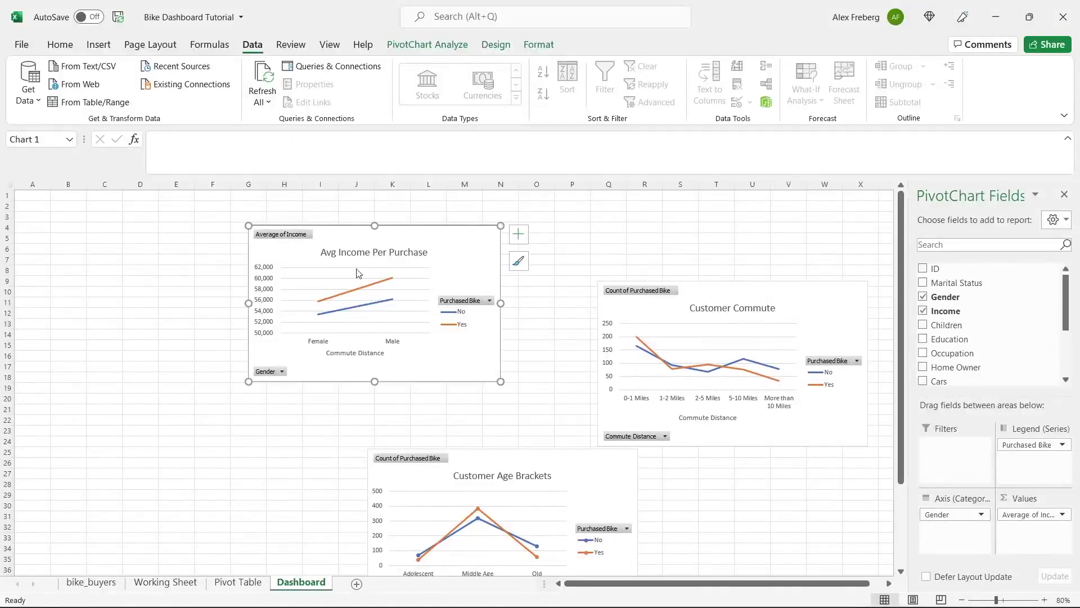
{"action": "left_click", "coordinate": [232, 583]}
{"action": "scroll", "coordinate": [315, 405], "scroll_direction": "up", "scroll_amount": 12}
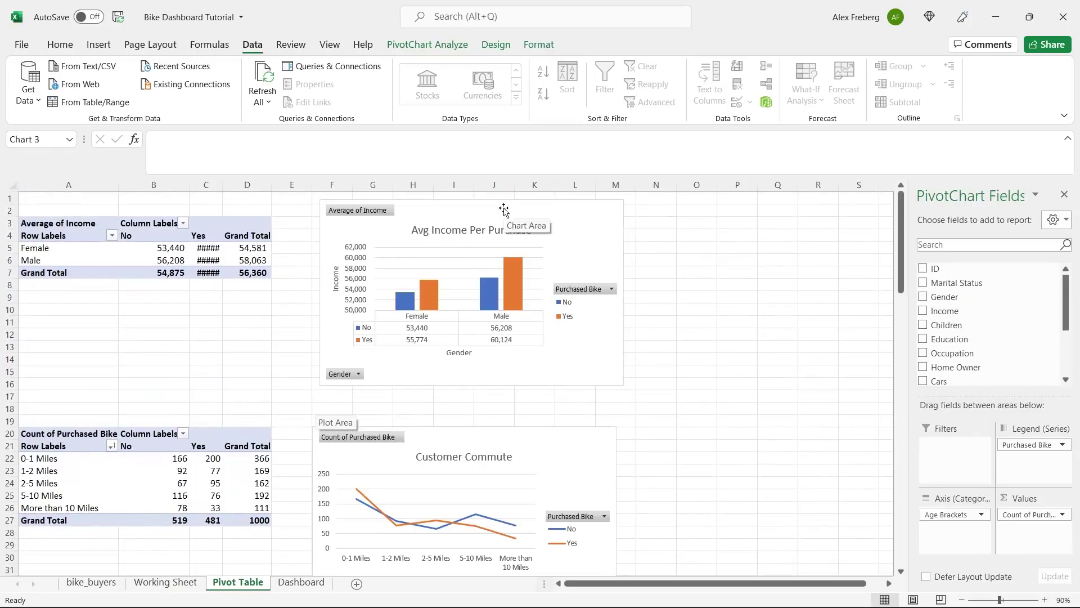
{"action": "left_click", "coordinate": [567, 210]}
{"action": "right_click", "coordinate": [569, 210]}
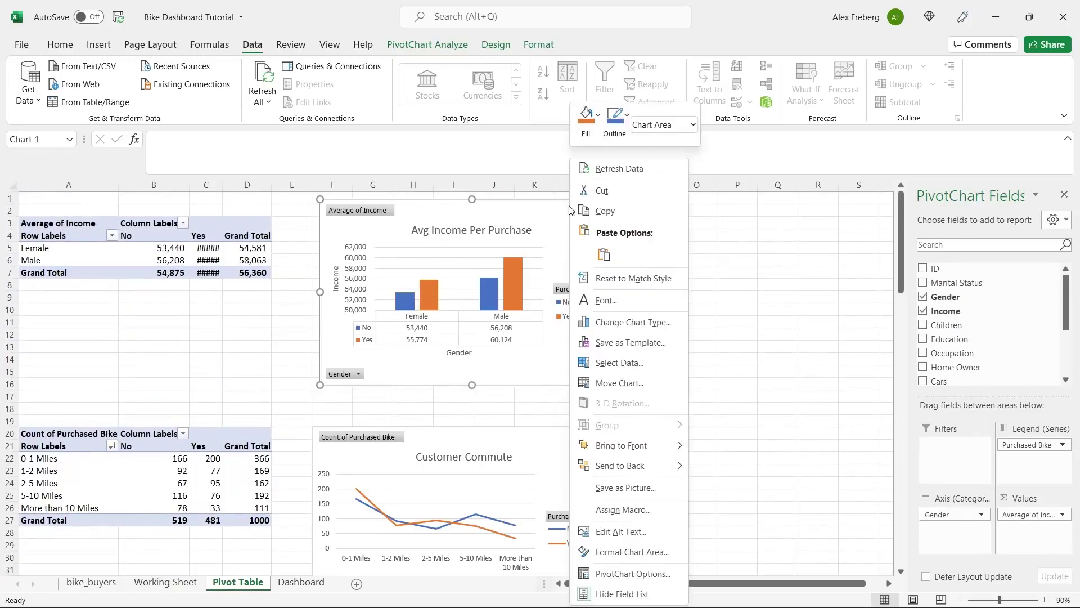
{"action": "left_click", "coordinate": [603, 191]}
{"action": "left_click", "coordinate": [301, 581]}
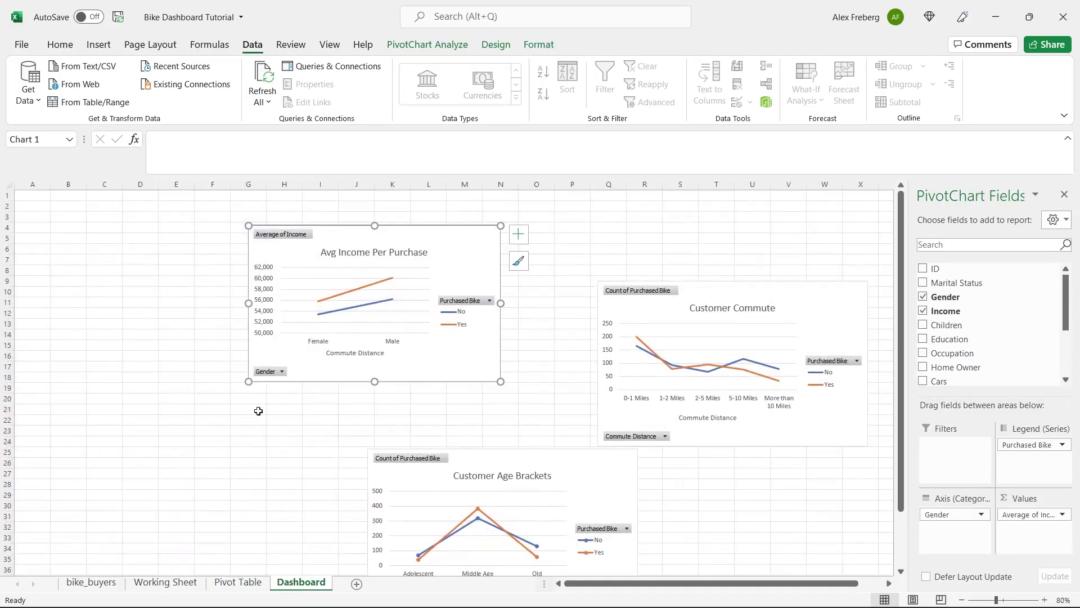
{"action": "left_click", "coordinate": [149, 390]}
{"action": "right_click", "coordinate": [150, 390]}
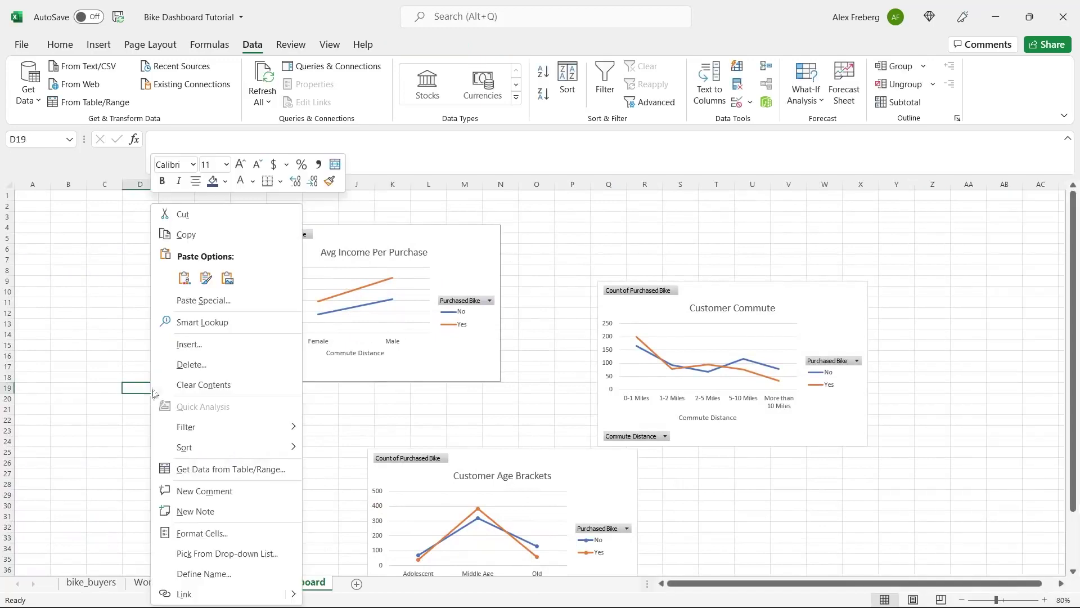
{"action": "left_click", "coordinate": [189, 283]}
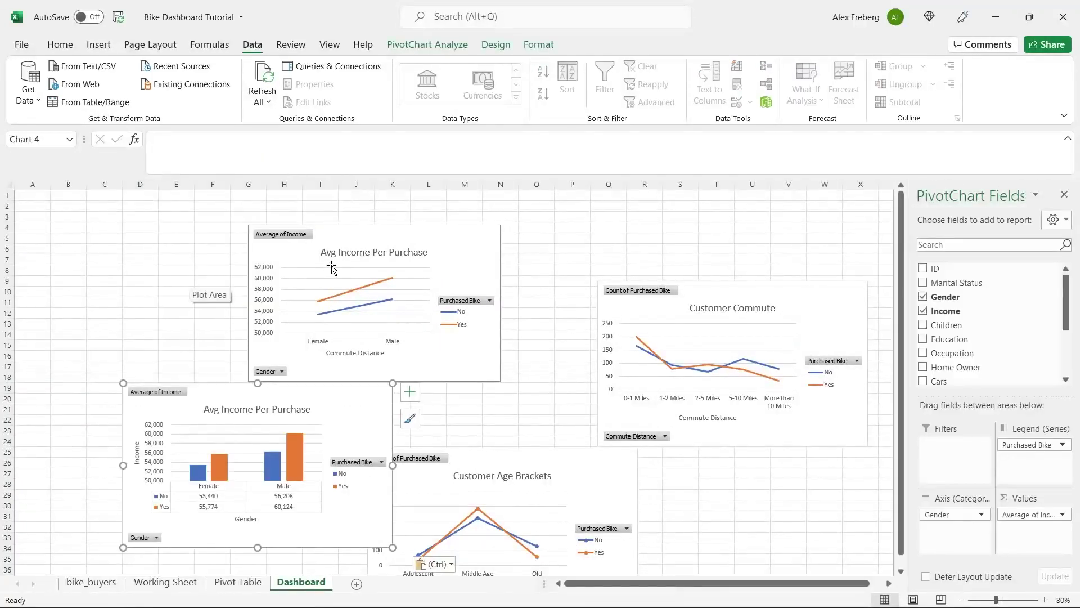
- Delete the line version of Avg Income Per Purchase and place the column version beside the Customer Commute chart
{"action": "left_click", "coordinate": [340, 247]}
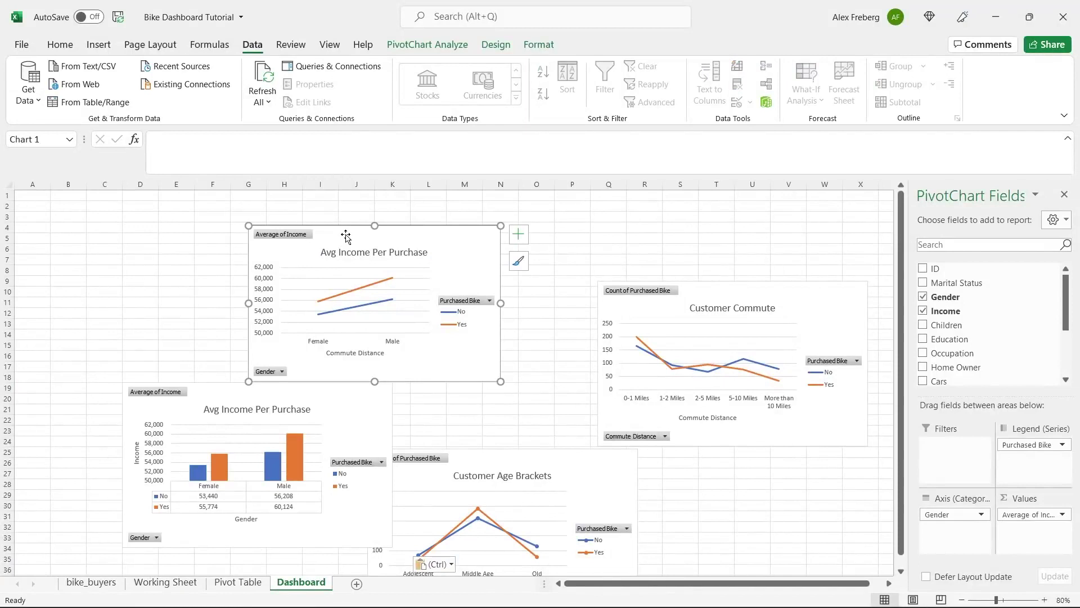
{"action": "key", "text": "Delete"}
{"action": "left_click_drag", "start_coordinate": [321, 398], "coordinate": [503, 291]}
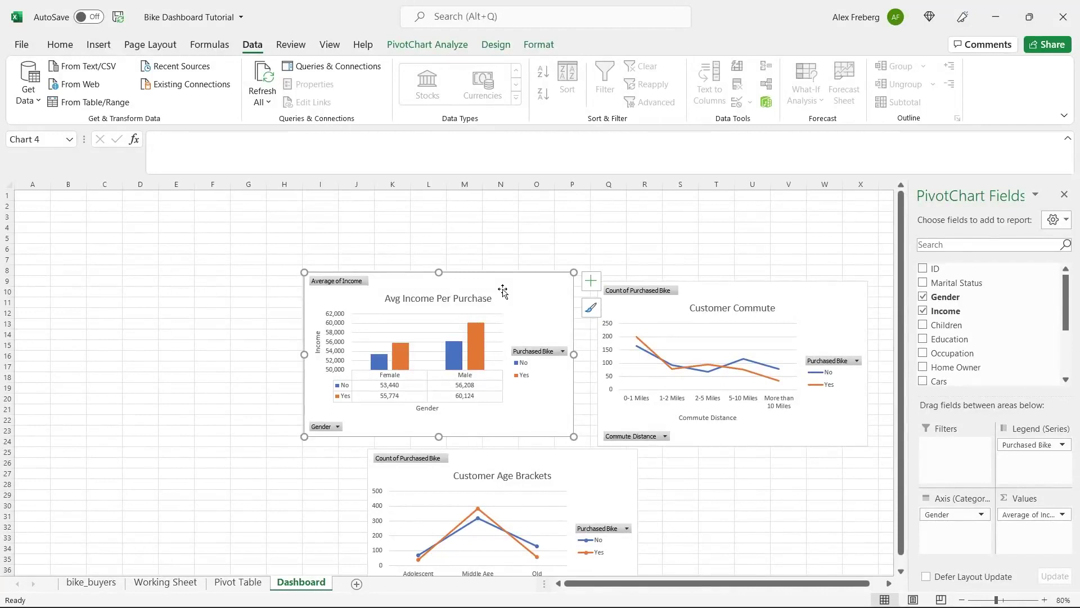
- Hide the gridlines on the whole Dashboard sheet
{"action": "left_click", "coordinate": [229, 317]}
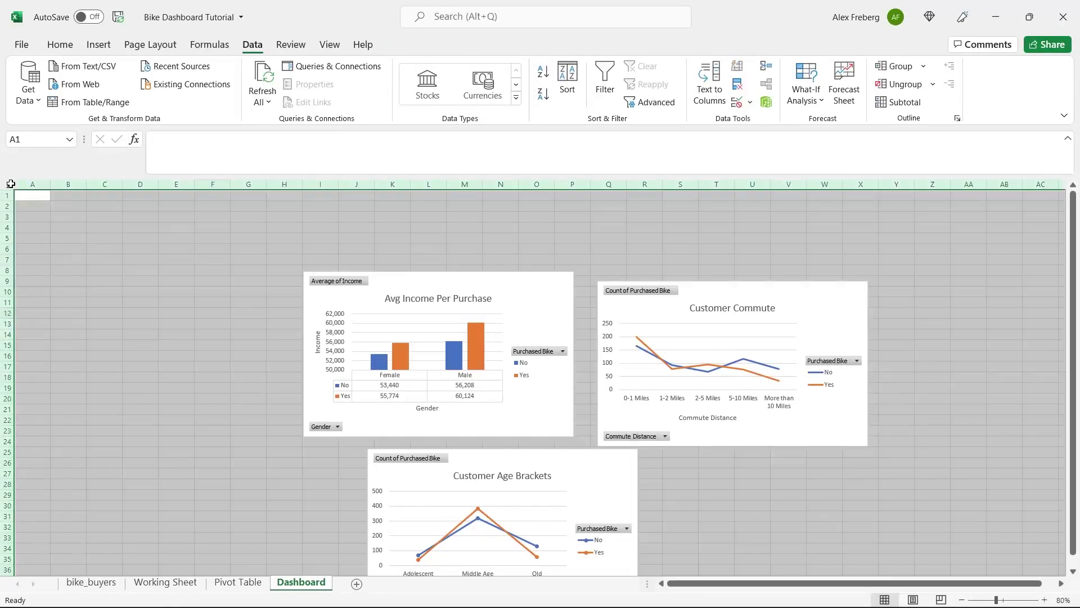
{"action": "left_click", "coordinate": [9, 184]}
{"action": "left_click", "coordinate": [330, 45]}
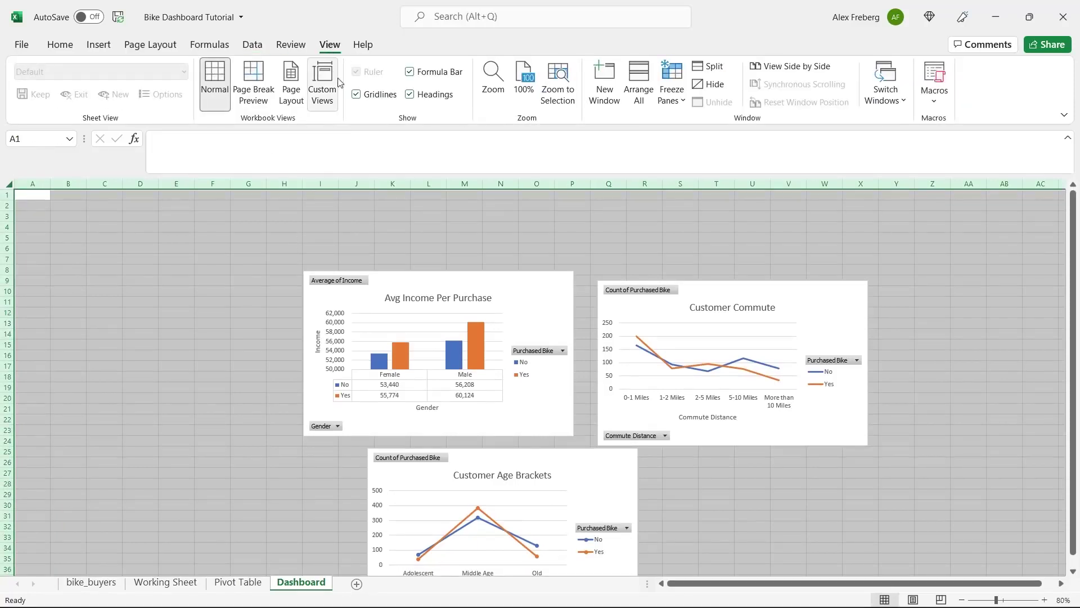
{"action": "left_click", "coordinate": [357, 94]}
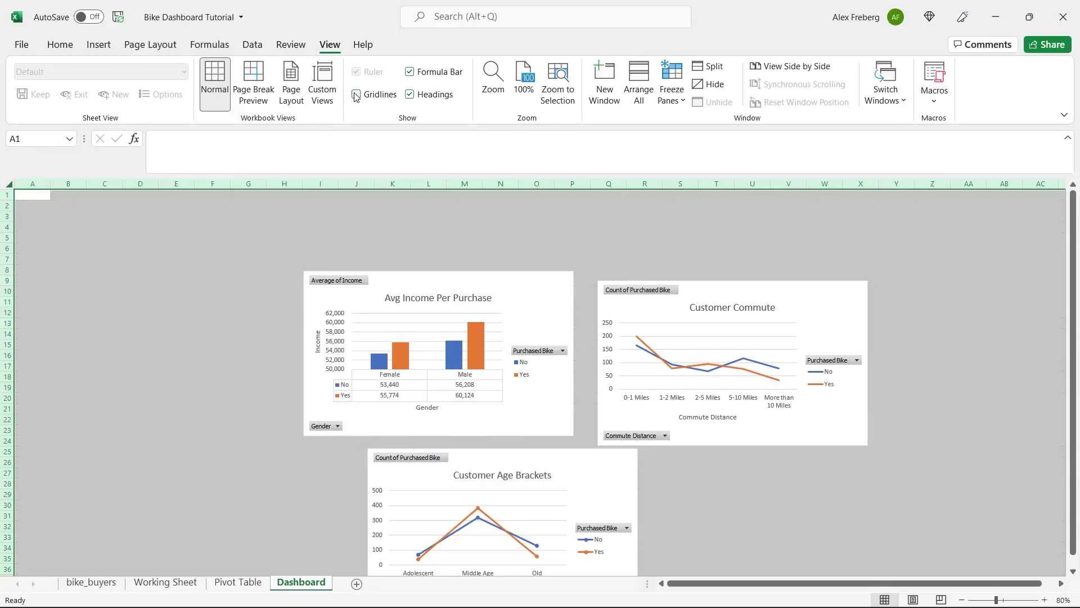
{"action": "left_click", "coordinate": [334, 231]}
- Fill cells A1:O6 of the Dashboard with standard blue and merge and center them as a title banner
{"action": "left_click_drag", "start_coordinate": [29, 198], "coordinate": [537, 246]}
{"action": "left_click", "coordinate": [62, 45]}
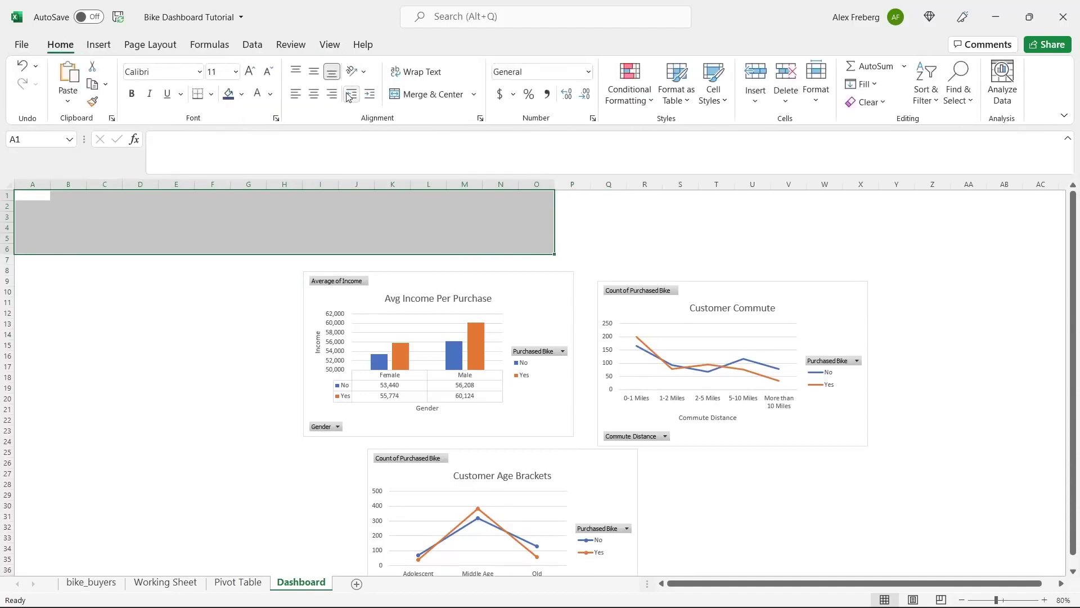
{"action": "left_click", "coordinate": [243, 97]}
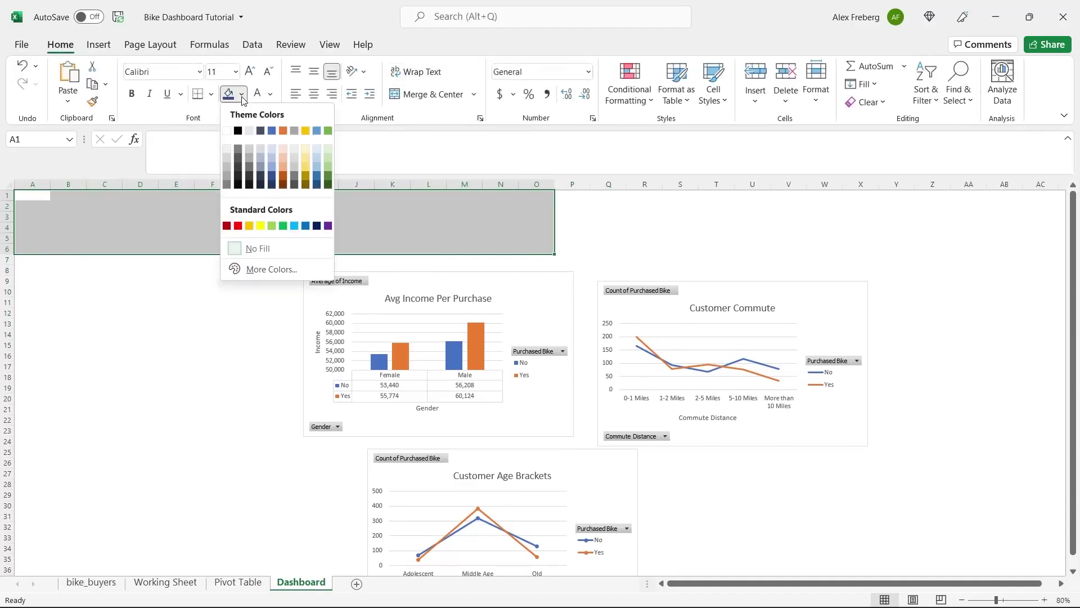
{"action": "left_click", "coordinate": [306, 226]}
{"action": "left_click", "coordinate": [266, 222]}
{"action": "mouse_move", "coordinate": [44, 200]}
{"action": "left_mouse_down"}
{"action": "mouse_move", "coordinate": [497, 229]}
{"action": "mouse_move", "coordinate": [531, 249]}
{"action": "left_mouse_up"}
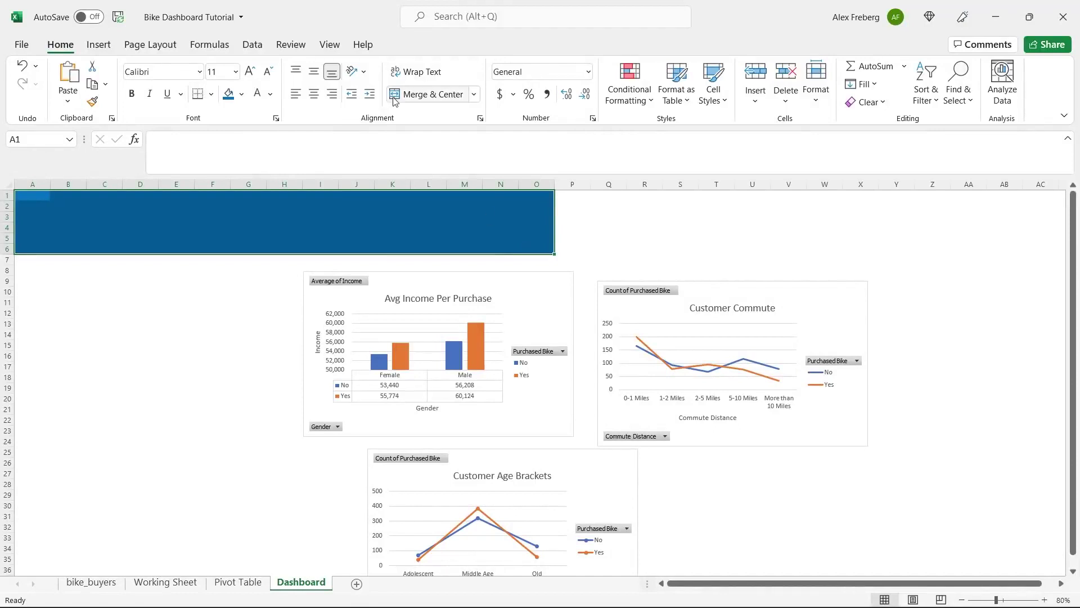
{"action": "left_click", "coordinate": [409, 96]}
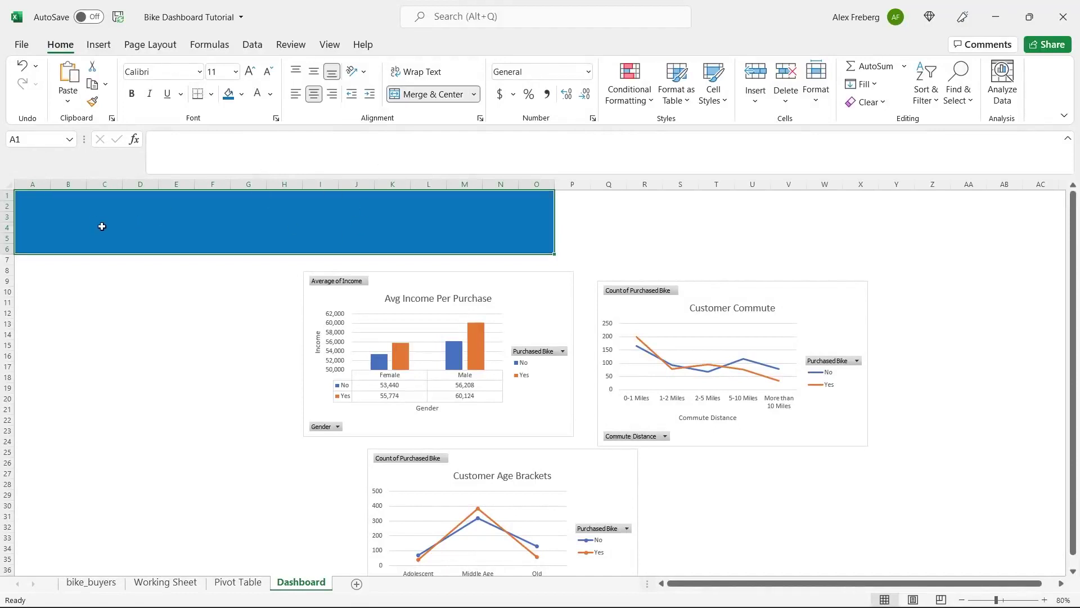
- Enter the title "Bike Sales Dashboard" in the merged blue banner cell A1
{"action": "double_click", "coordinate": [263, 216]}
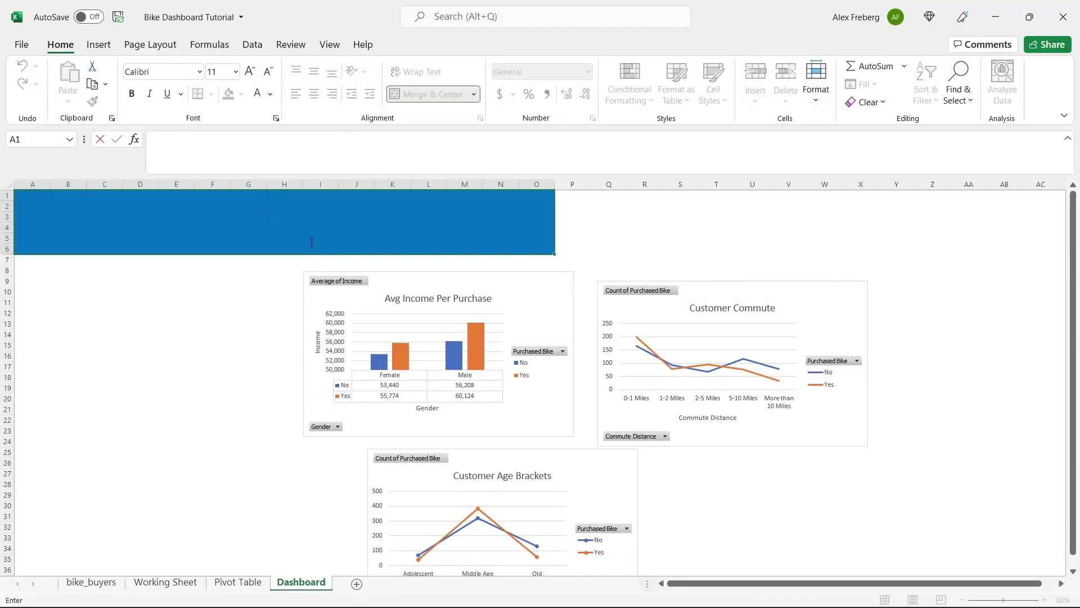
{"action": "type", "text": "Bike Sales Dashboard"}
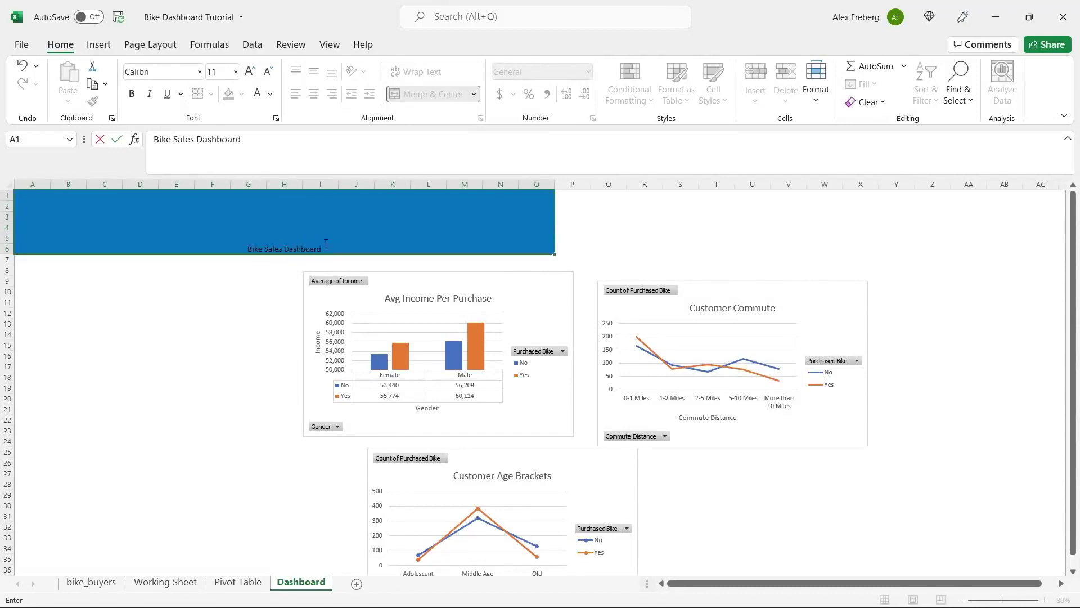
{"action": "key", "text": "ctrl+Return"}
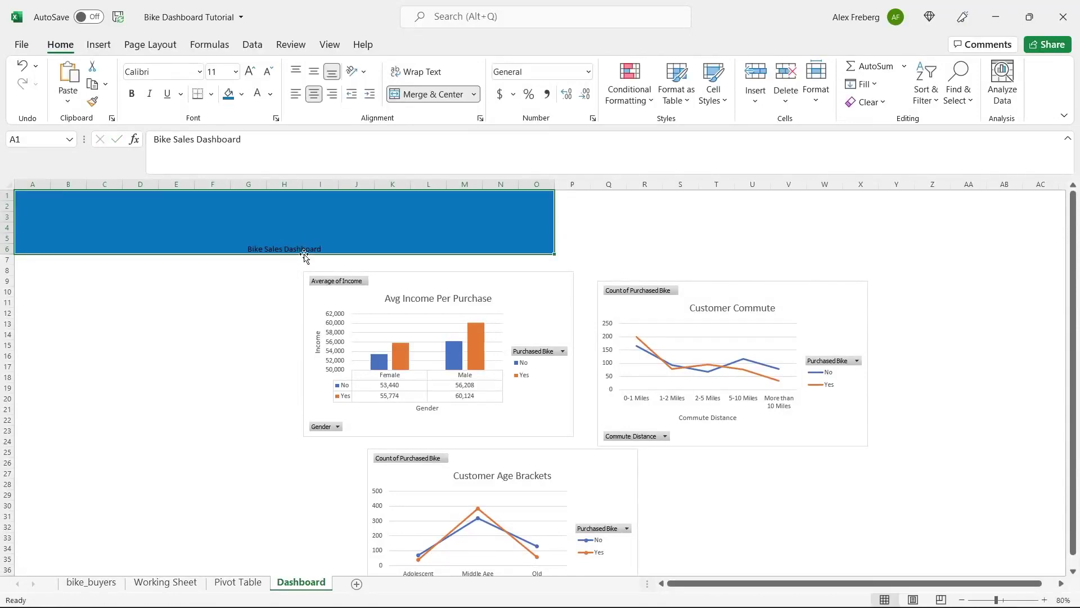
- Format the banner title text as white, 48 pt and bold
{"action": "double_click", "coordinate": [307, 251]}
{"action": "triple_click", "coordinate": [311, 249]}
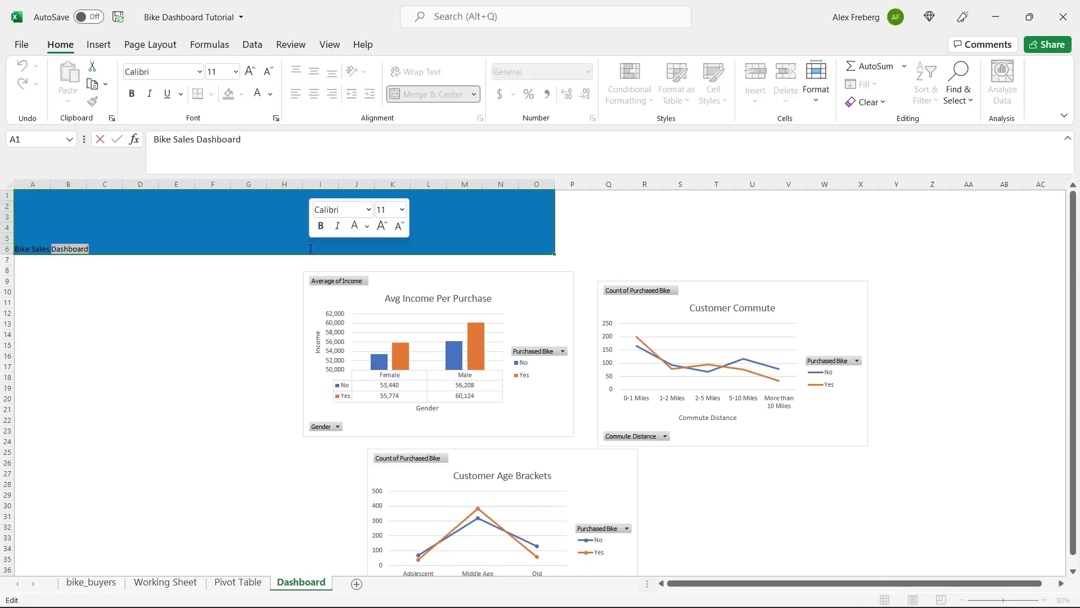
{"action": "left_click", "coordinate": [270, 94]}
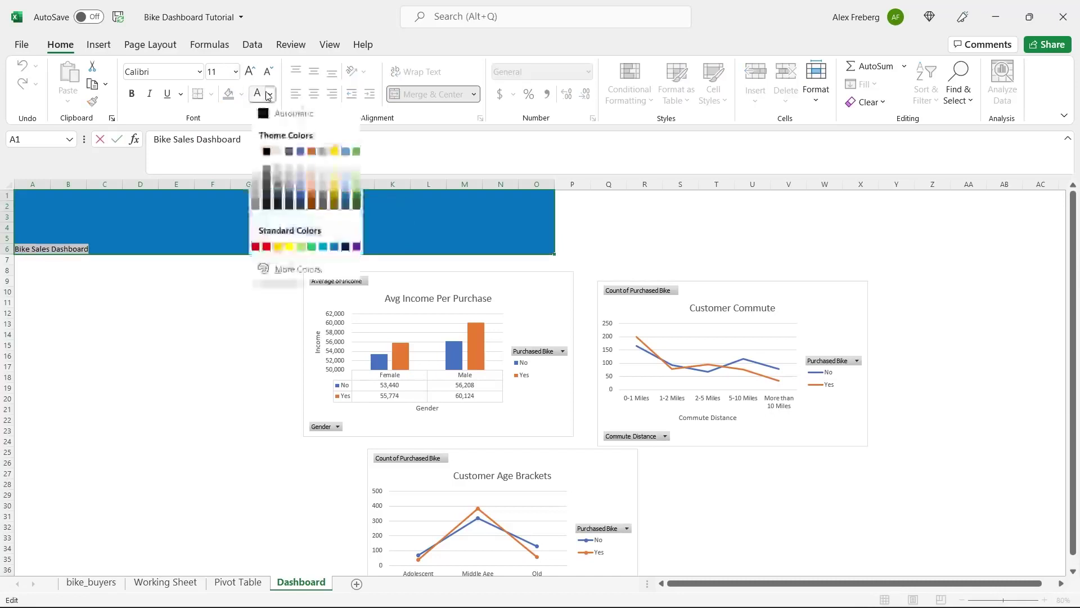
{"action": "left_click", "coordinate": [277, 151]}
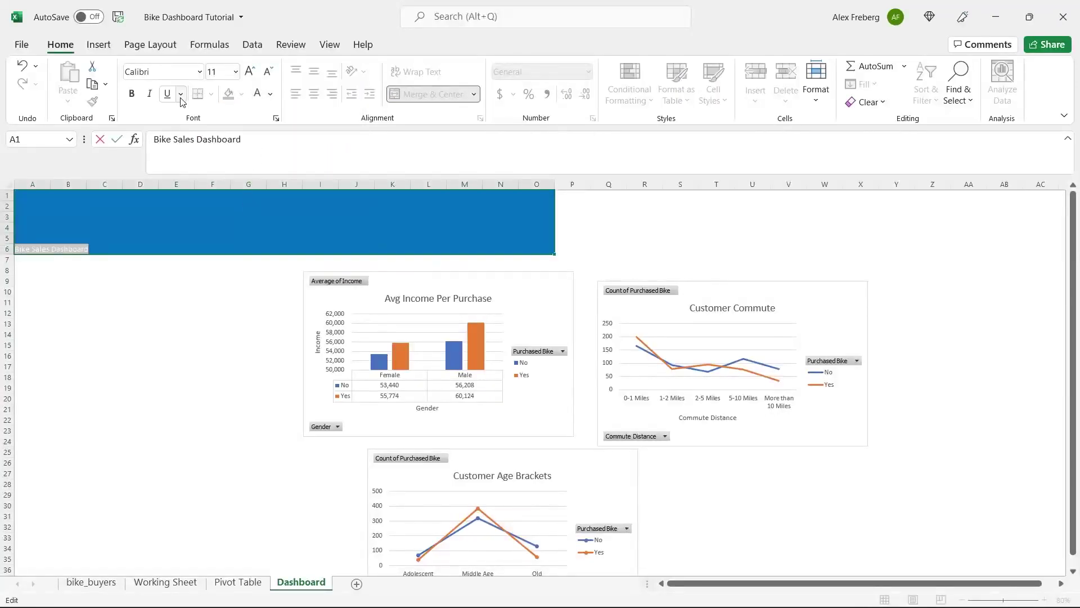
{"action": "left_click", "coordinate": [235, 72]}
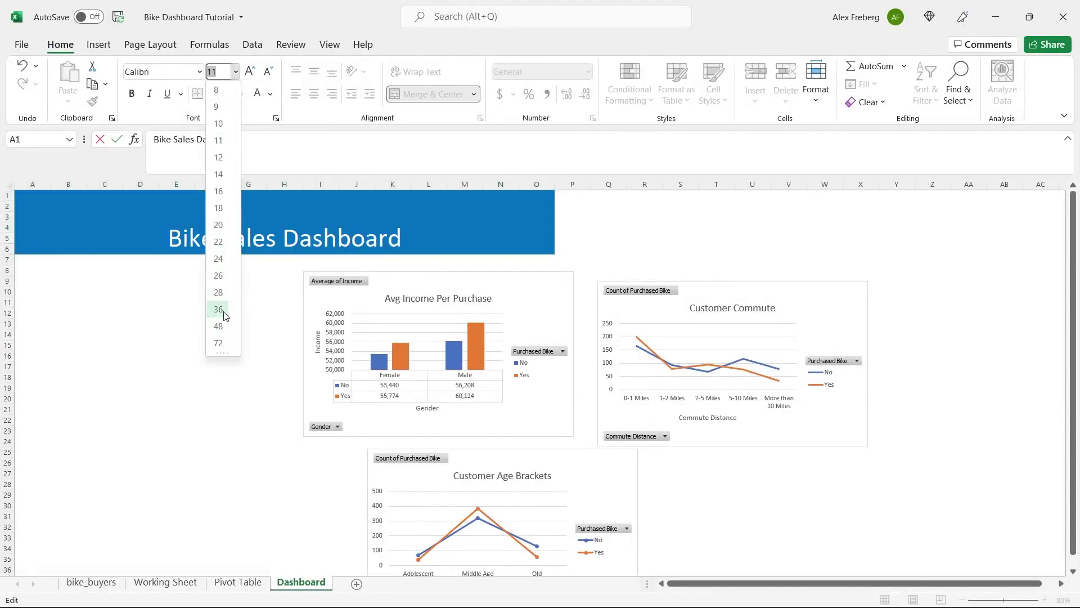
{"action": "left_click", "coordinate": [219, 327]}
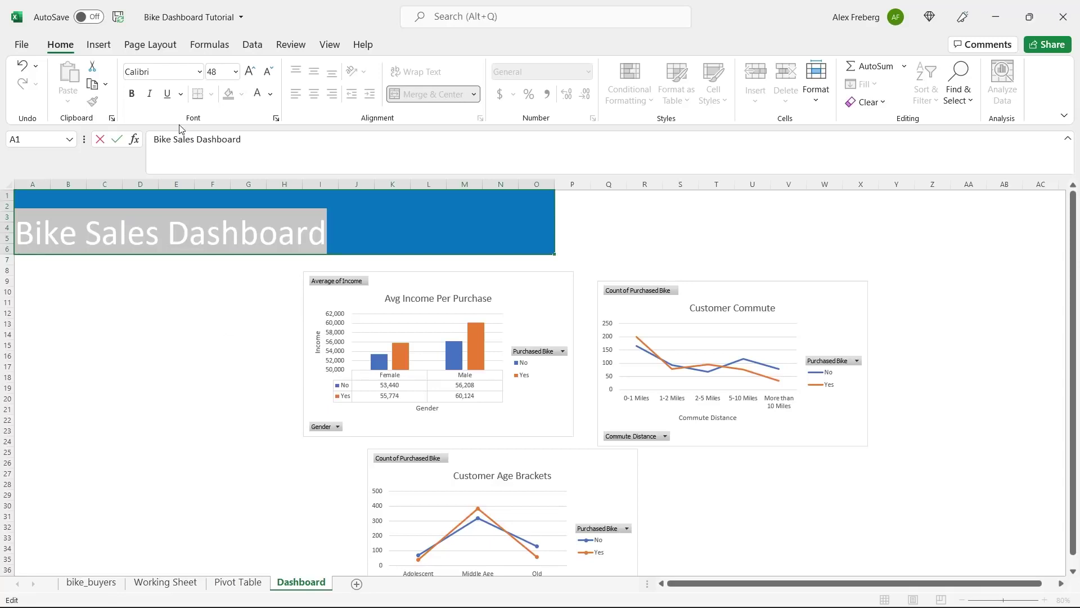
{"action": "left_click", "coordinate": [137, 98]}
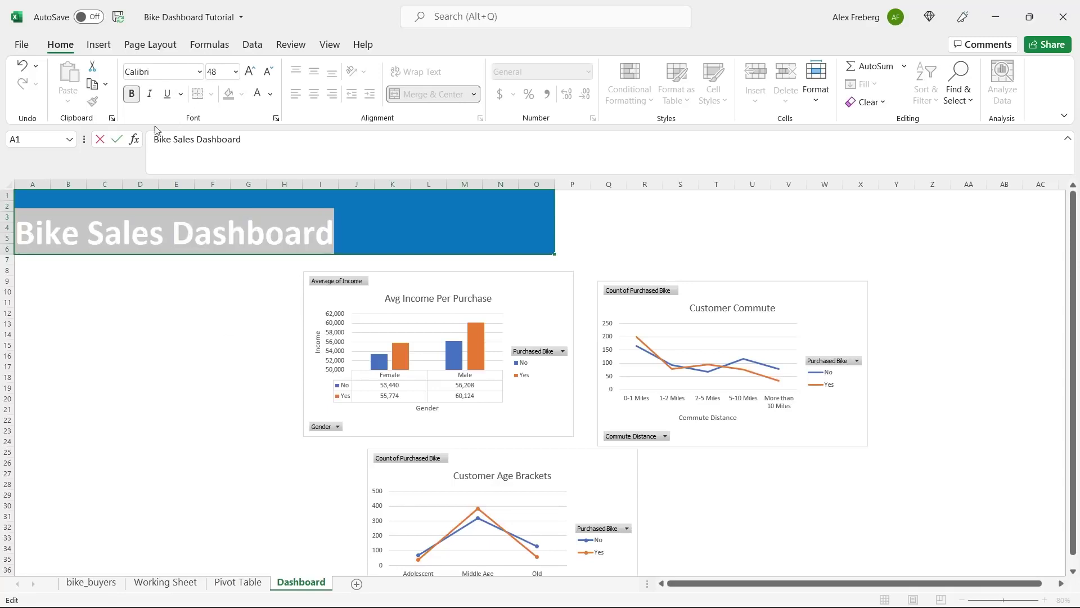
- Finish editing the banner title and center it vertically with Middle Align
{"action": "left_click", "coordinate": [307, 263]}
{"action": "double_click", "coordinate": [319, 238]}
{"action": "triple_click", "coordinate": [321, 235]}
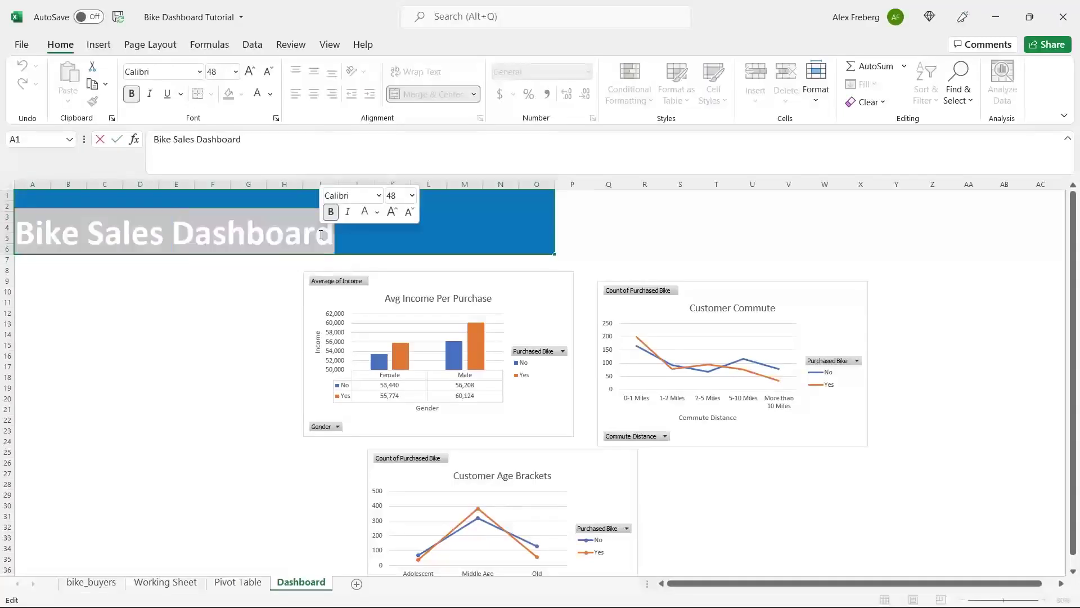
{"action": "left_click", "coordinate": [399, 231]}
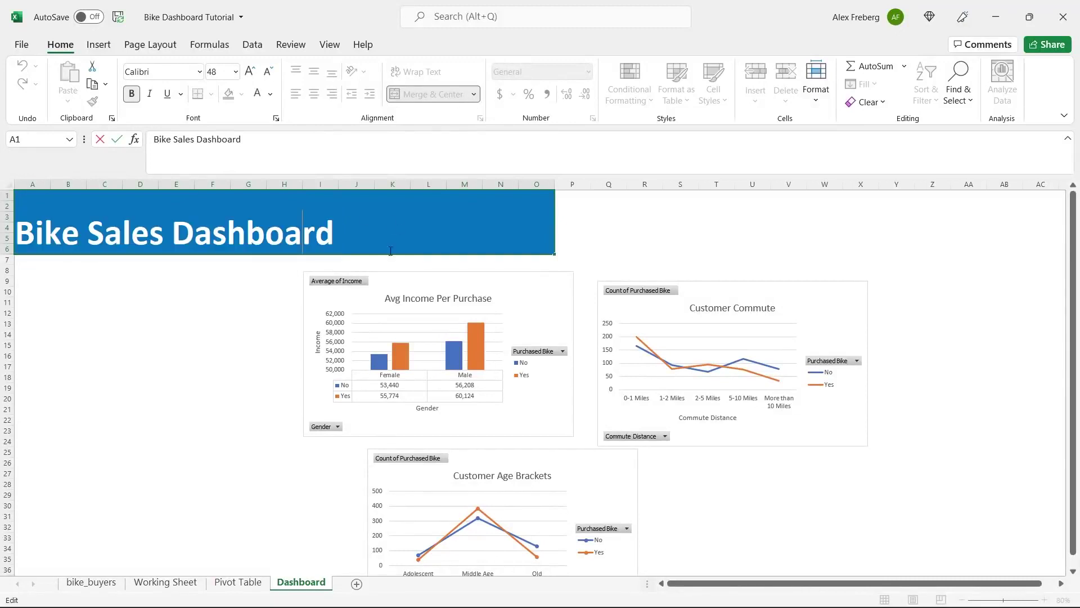
{"action": "left_click", "coordinate": [249, 313]}
{"action": "left_click", "coordinate": [296, 238]}
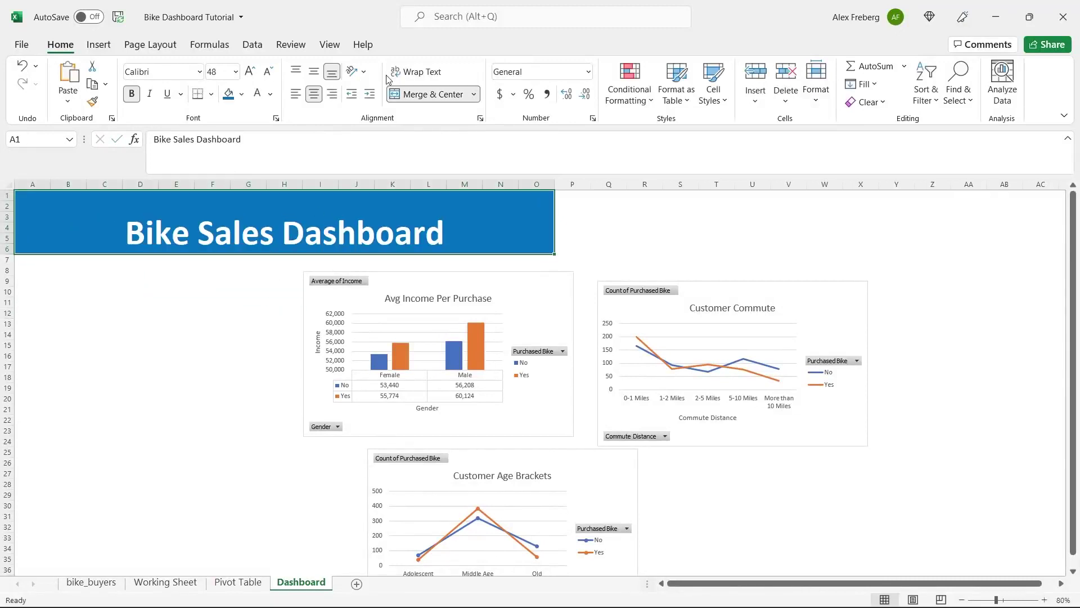
{"action": "left_click", "coordinate": [316, 72]}
{"action": "left_click", "coordinate": [191, 325]}
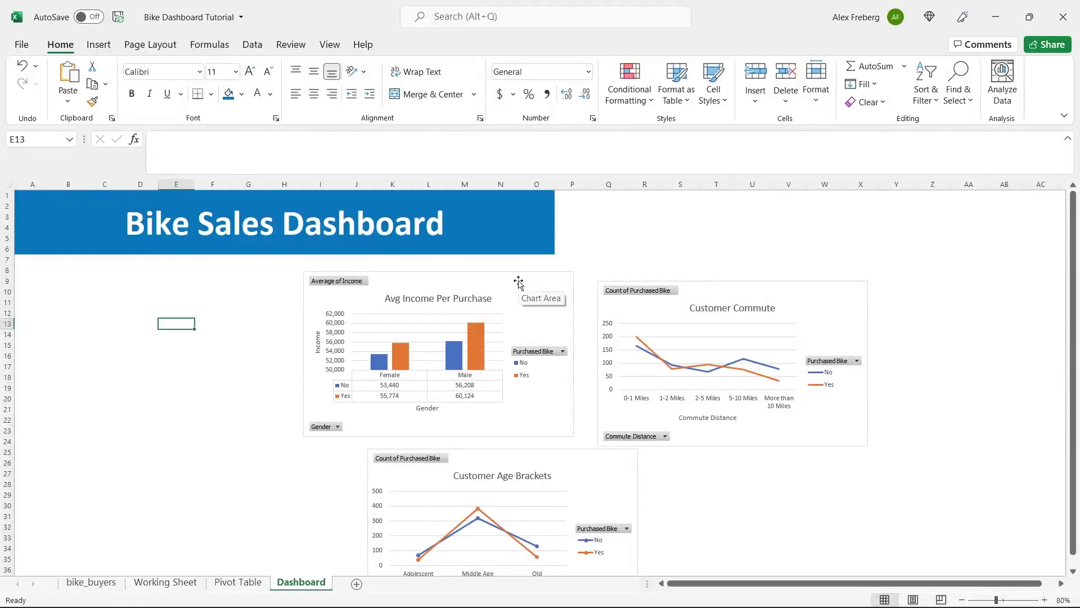
- Move the Avg Income Per Purchase chart directly beneath the banner from column D and shrink it to span about D7:I20
{"action": "left_click_drag", "start_coordinate": [518, 281], "coordinate": [330, 264]}
{"action": "left_click_drag", "start_coordinate": [388, 420], "coordinate": [348, 395]}
- Move the Customer Commute chart below the income chart and place the Customer Age Brackets chart beside the income chart under the banner
{"action": "left_click", "coordinate": [738, 289]}
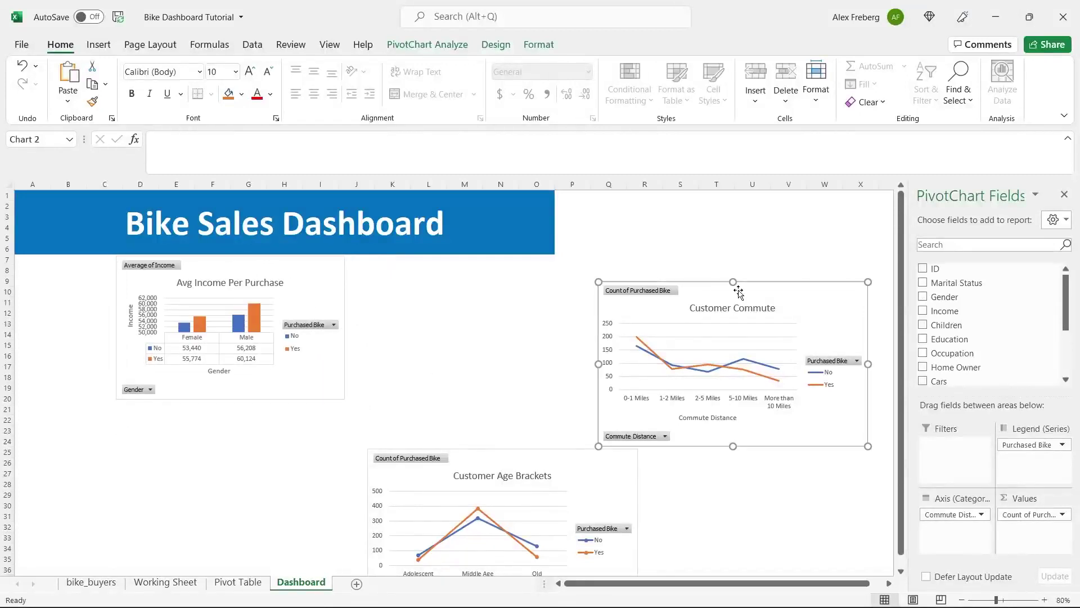
{"action": "left_click_drag", "start_coordinate": [780, 297], "coordinate": [613, 287]}
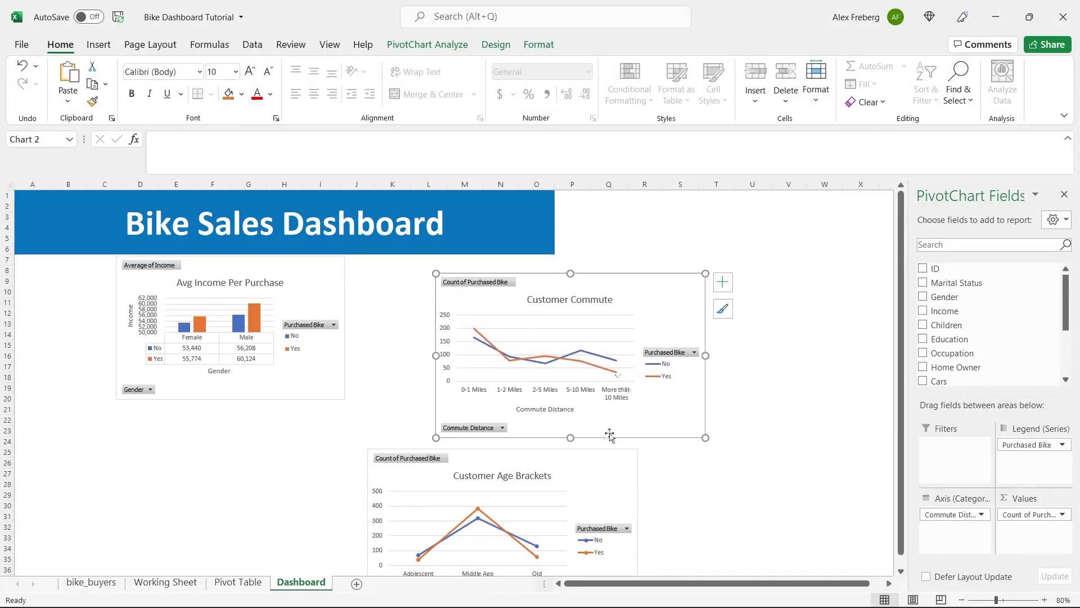
{"action": "left_click_drag", "start_coordinate": [584, 462], "coordinate": [793, 278]}
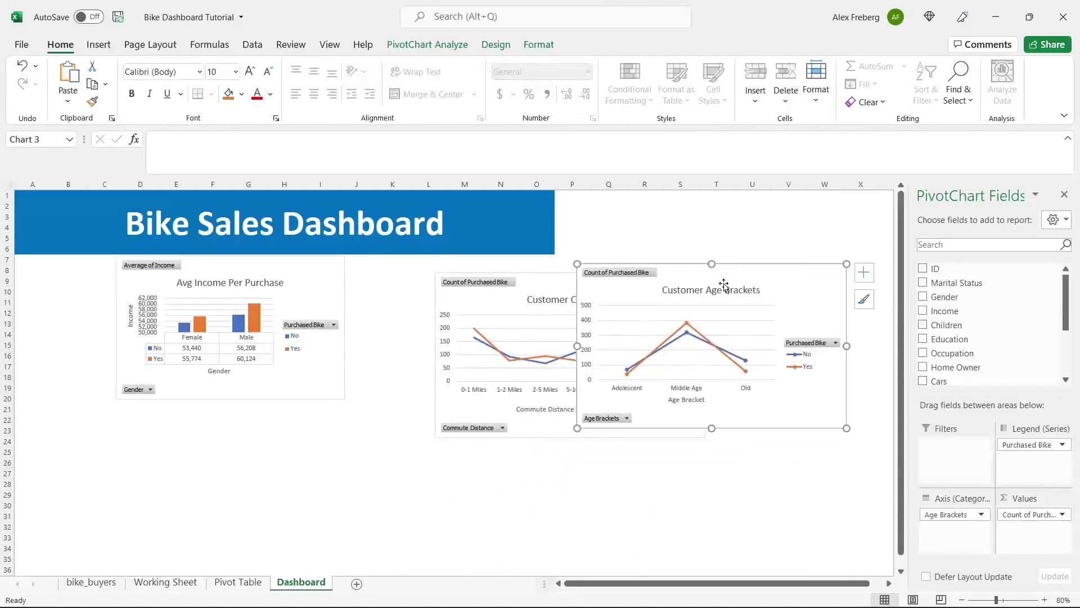
{"action": "left_click", "coordinate": [540, 289]}
{"action": "left_click_drag", "start_coordinate": [530, 287], "coordinate": [212, 472]}
{"action": "left_click_drag", "start_coordinate": [711, 272], "coordinate": [481, 264]}
- Resize the Customer Age Brackets chart to end at the banner's right edge in column O and match the income chart's height
{"action": "left_click", "coordinate": [1045, 600]}
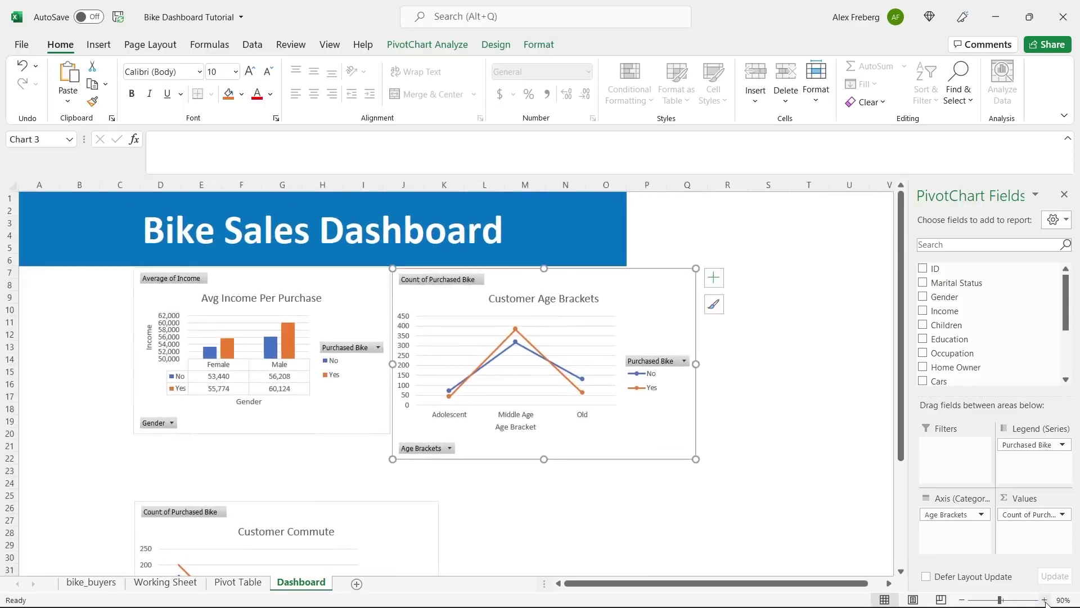
{"action": "left_click", "coordinate": [1045, 600]}
{"action": "mouse_move", "coordinate": [774, 485]}
{"action": "left_mouse_down"}
{"action": "mouse_move", "coordinate": [680, 449]}
{"action": "mouse_move", "coordinate": [680, 471]}
{"action": "mouse_move", "coordinate": [680, 457]}
{"action": "left_mouse_up"}
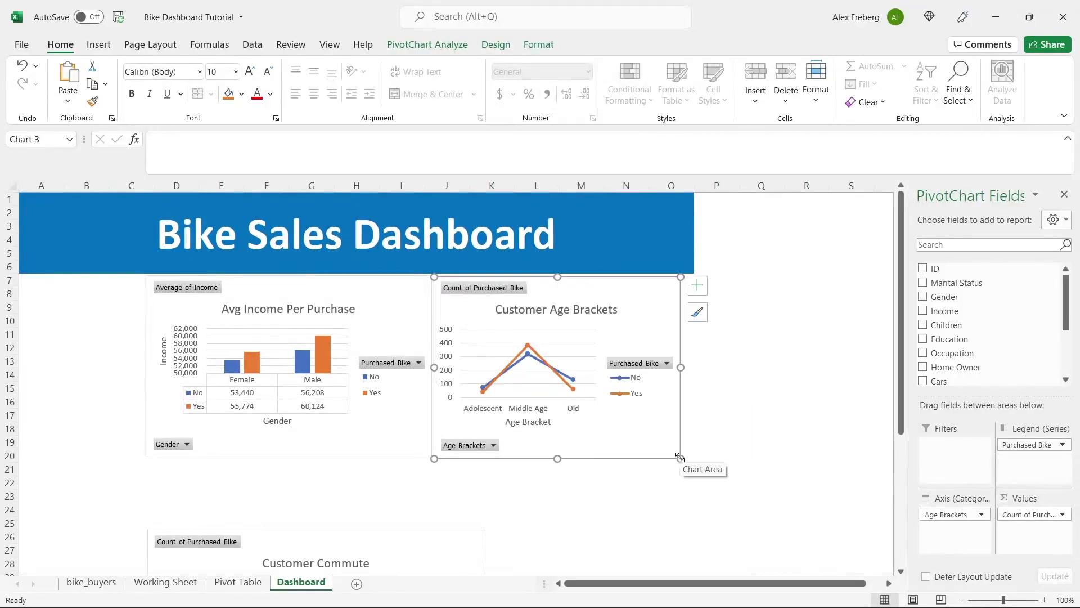
{"action": "left_click_drag", "start_coordinate": [681, 368], "coordinate": [694, 368]}
{"action": "left_click", "coordinate": [796, 362]}
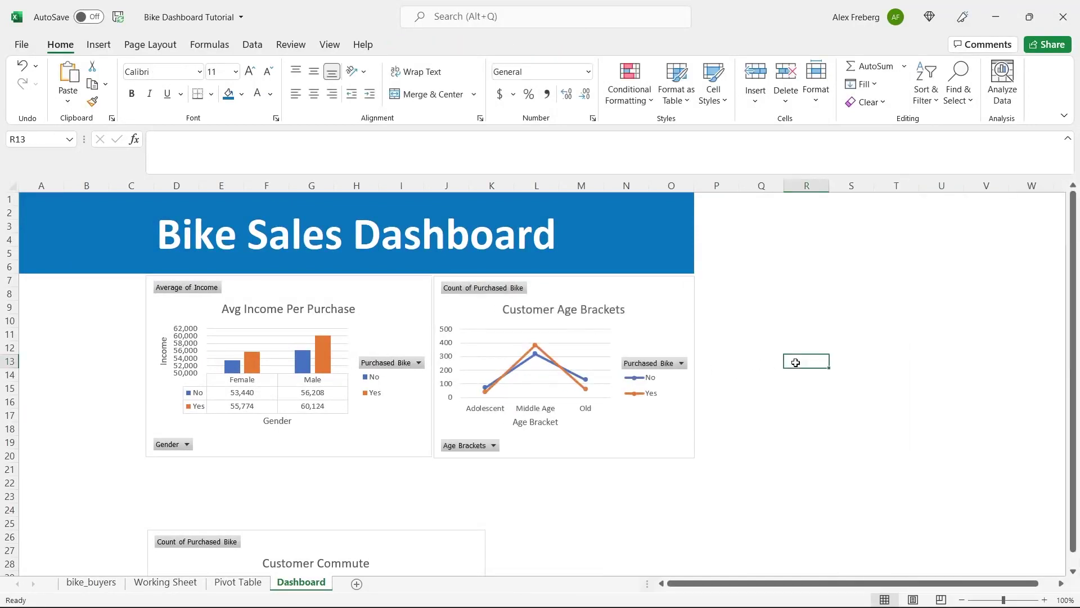
{"action": "left_click", "coordinate": [558, 436]}
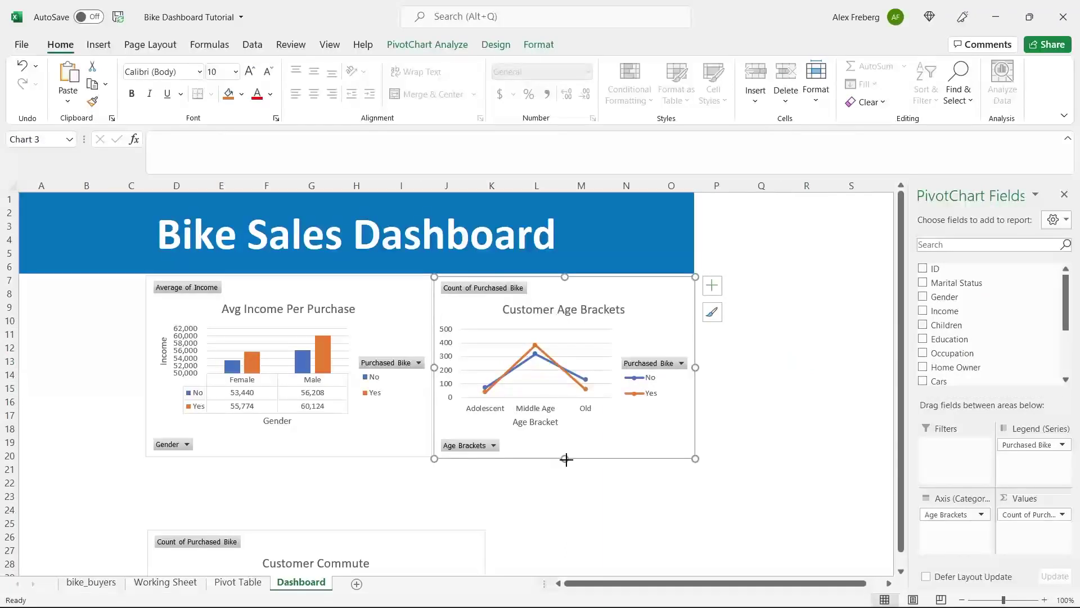
{"action": "left_click_drag", "start_coordinate": [566, 459], "coordinate": [566, 457]}
{"action": "left_click", "coordinate": [738, 420]}
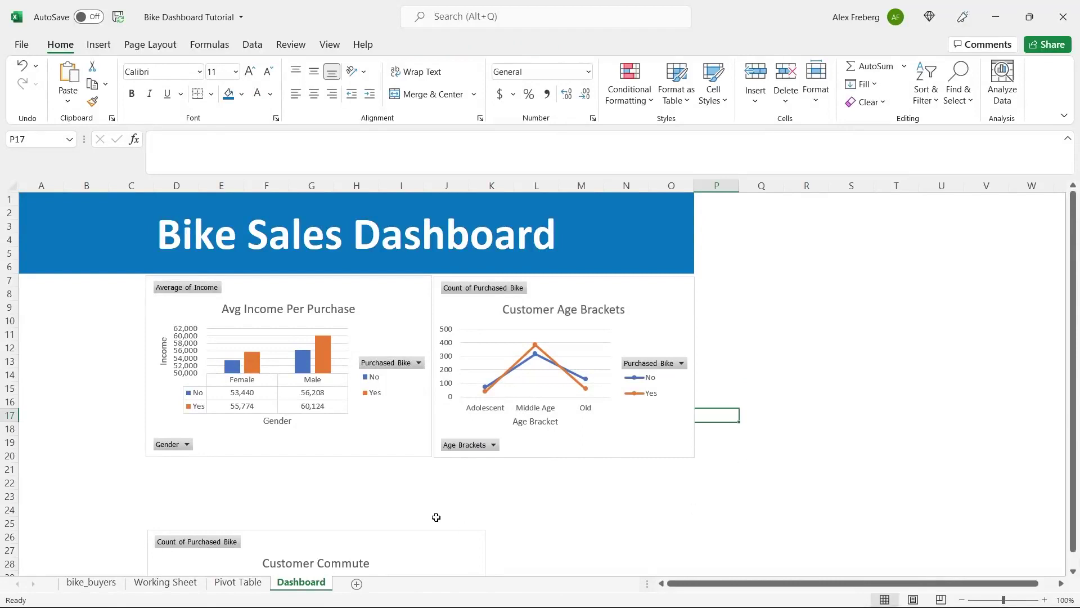
- Move the Customer Commute chart up to row 21 and widen it to span both upper charts, from column D through O
{"action": "left_click_drag", "start_coordinate": [429, 536], "coordinate": [427, 472]}
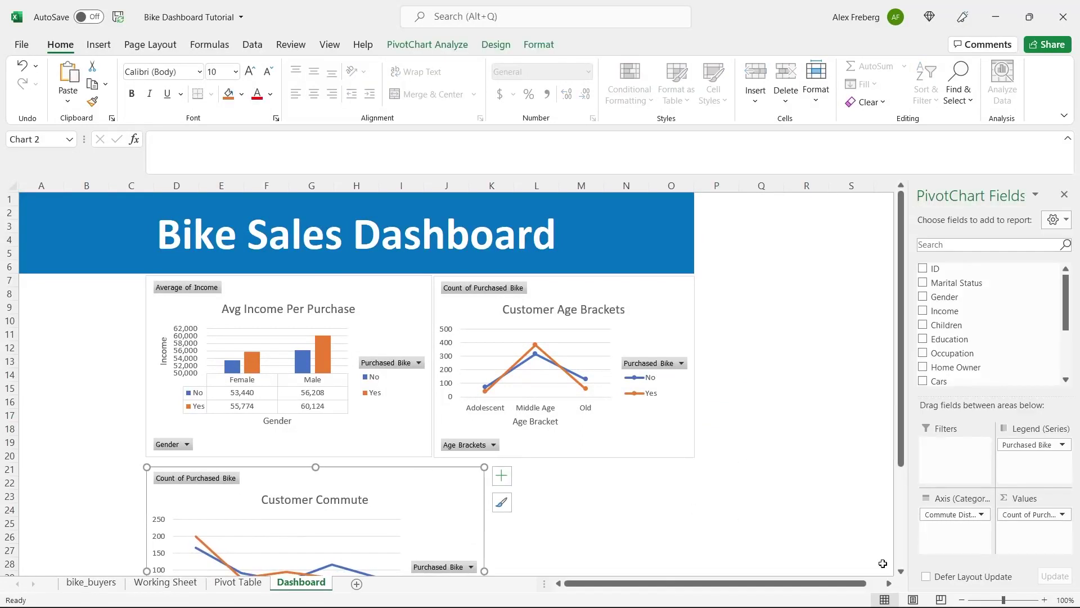
{"action": "left_click", "coordinate": [963, 600]}
{"action": "scroll", "coordinate": [630, 394], "scroll_direction": "down", "scroll_amount": 3}
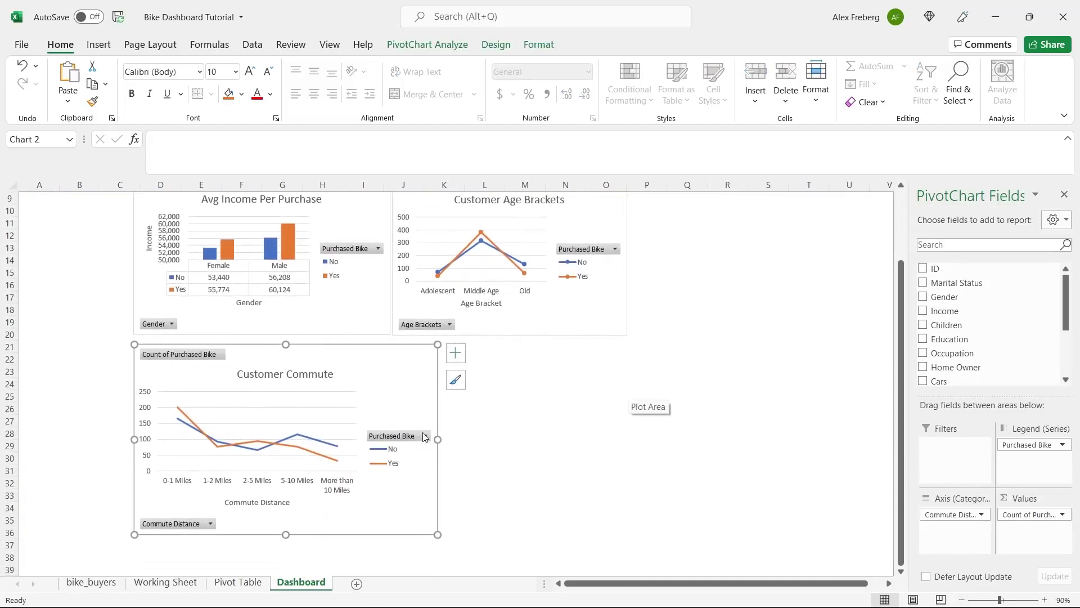
{"action": "left_click_drag", "start_coordinate": [438, 439], "coordinate": [628, 439]}
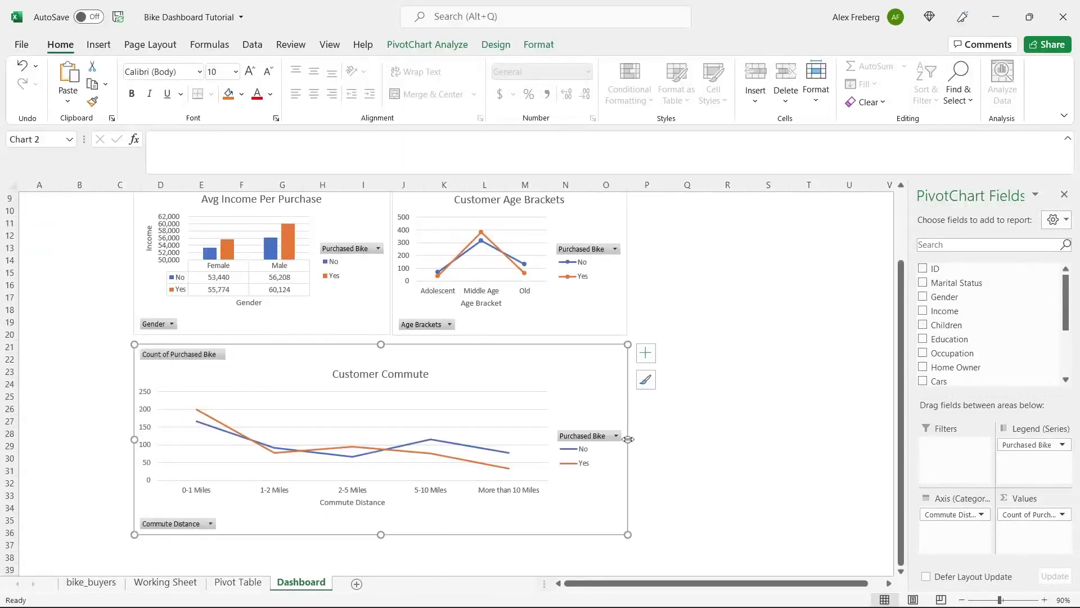
{"action": "left_click", "coordinate": [706, 393]}
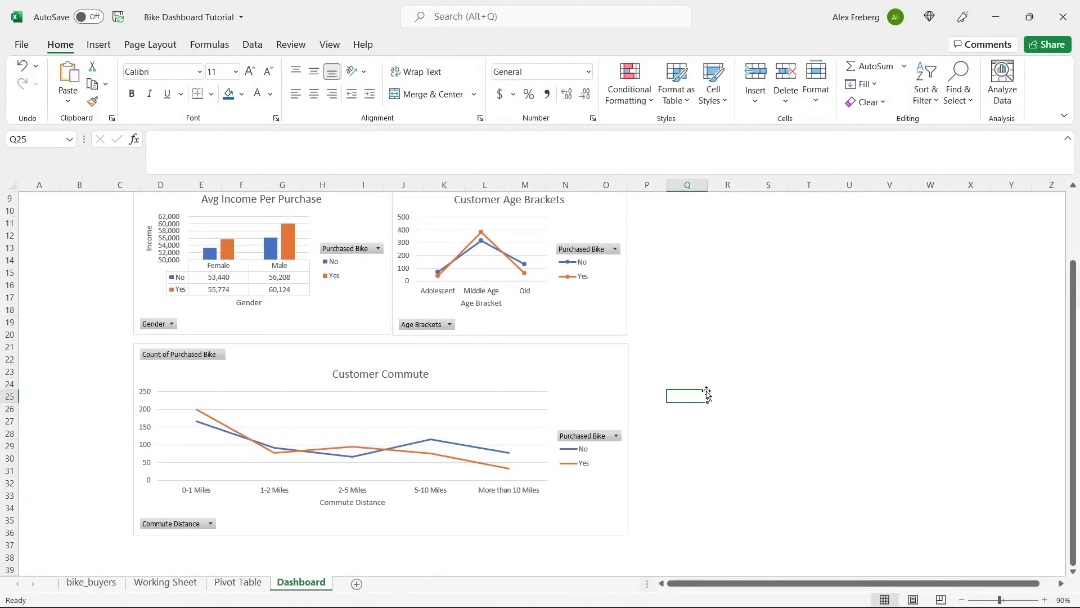
- Select the Avg Income Per Purchase and Customer Age Brackets charts together and align them with Align Top
{"action": "scroll", "coordinate": [707, 394], "scroll_direction": "up", "scroll_amount": 2}
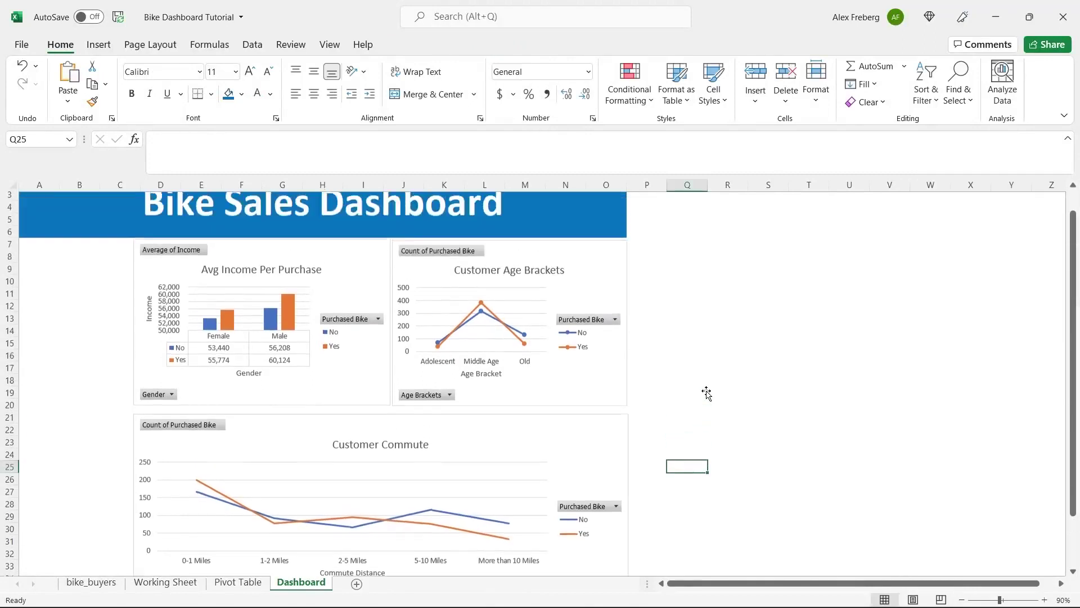
{"action": "left_click_drag", "start_coordinate": [640, 311], "coordinate": [386, 320]}
{"action": "left_click", "coordinate": [367, 274]}
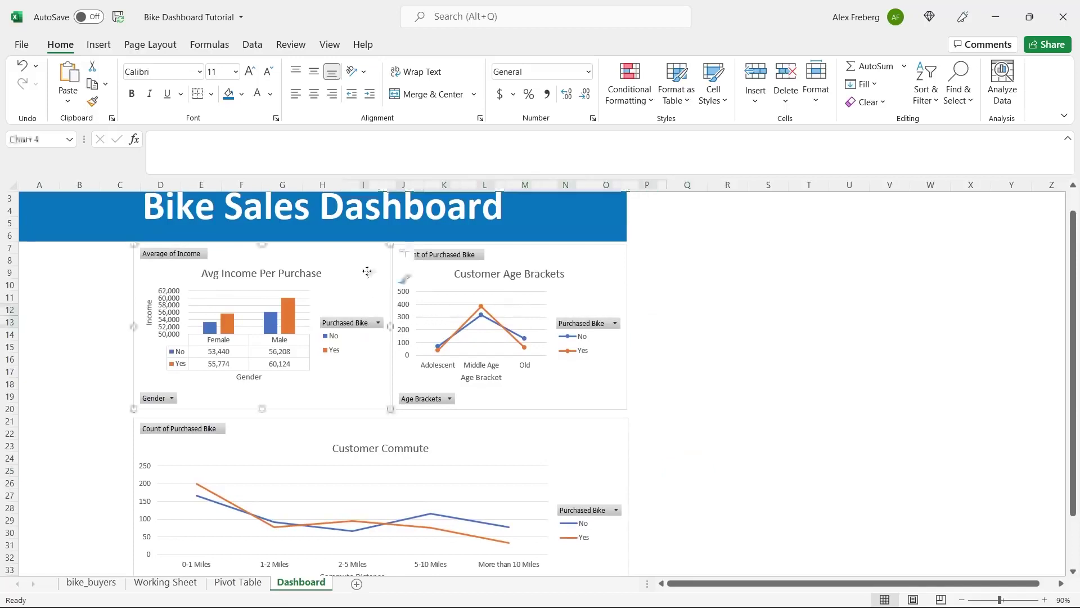
{"action": "left_click", "coordinate": [572, 255], "text": "ctrl"}
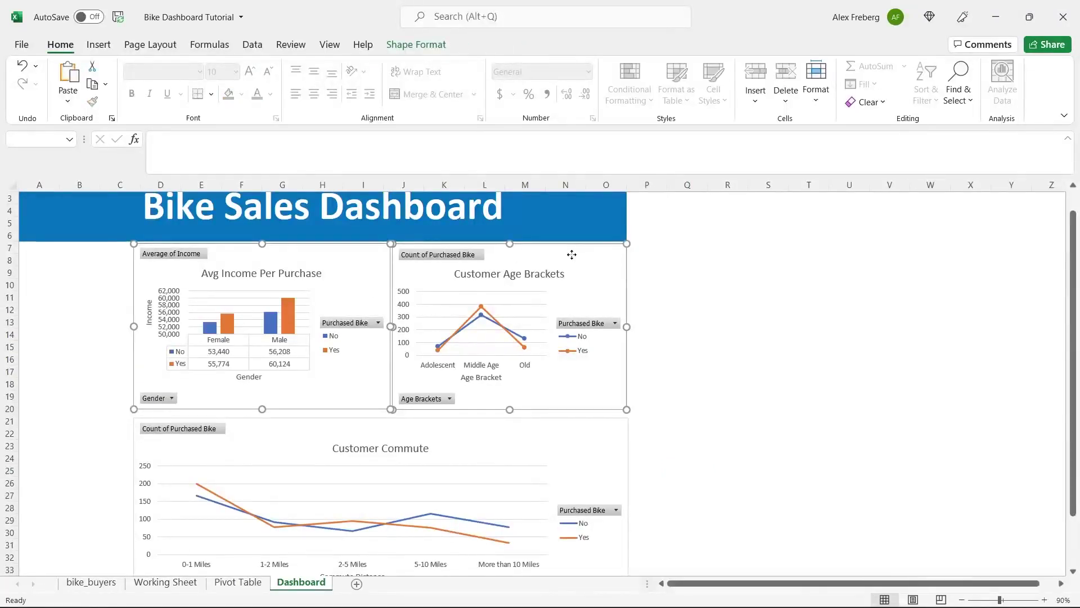
{"action": "left_click", "coordinate": [417, 45]}
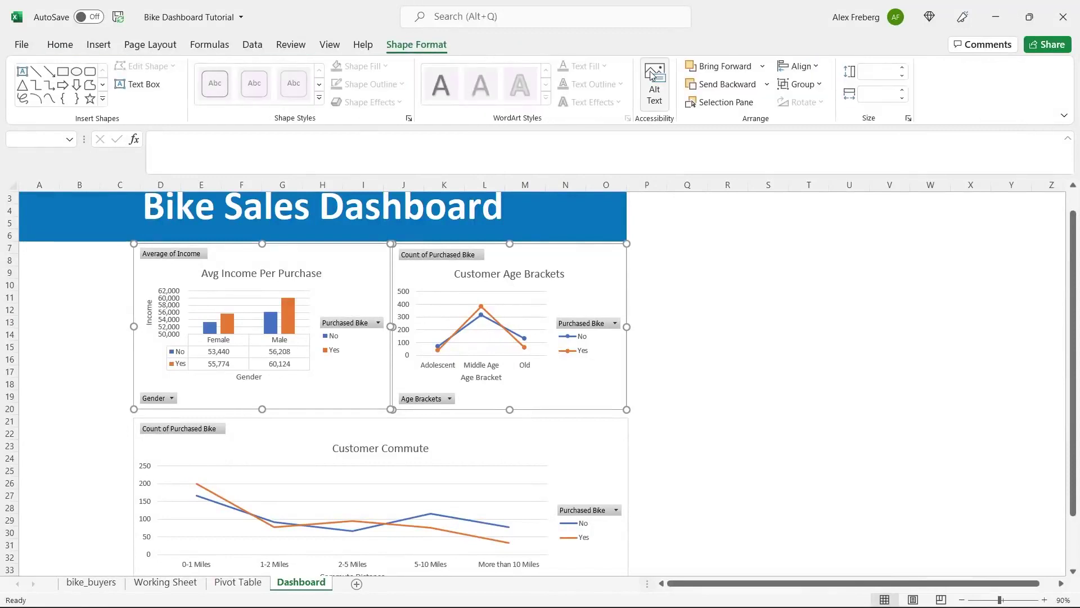
{"action": "left_click", "coordinate": [795, 68]}
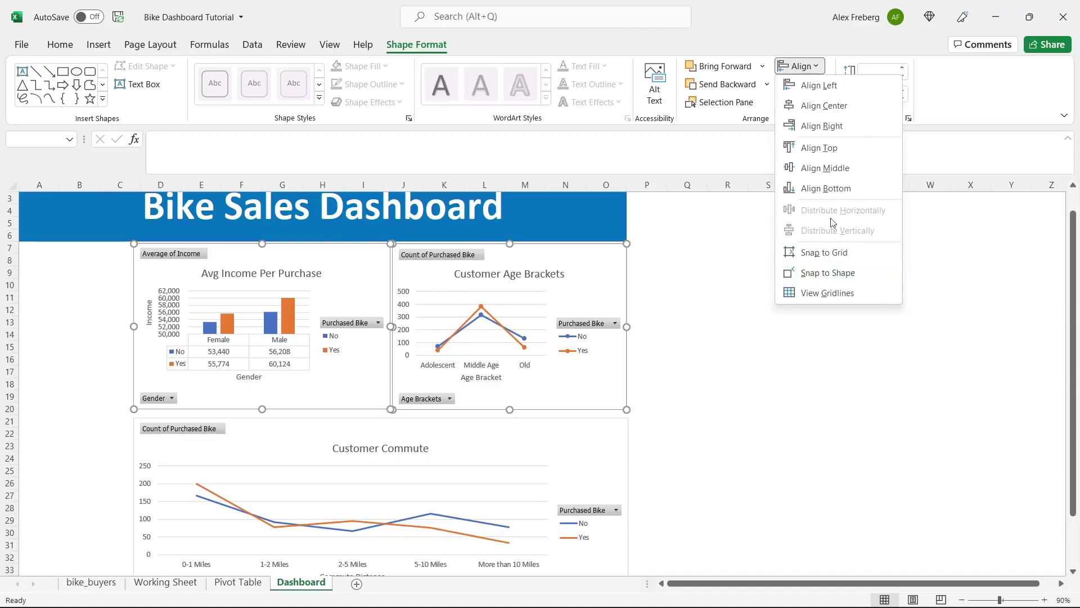
{"action": "left_click", "coordinate": [819, 148]}
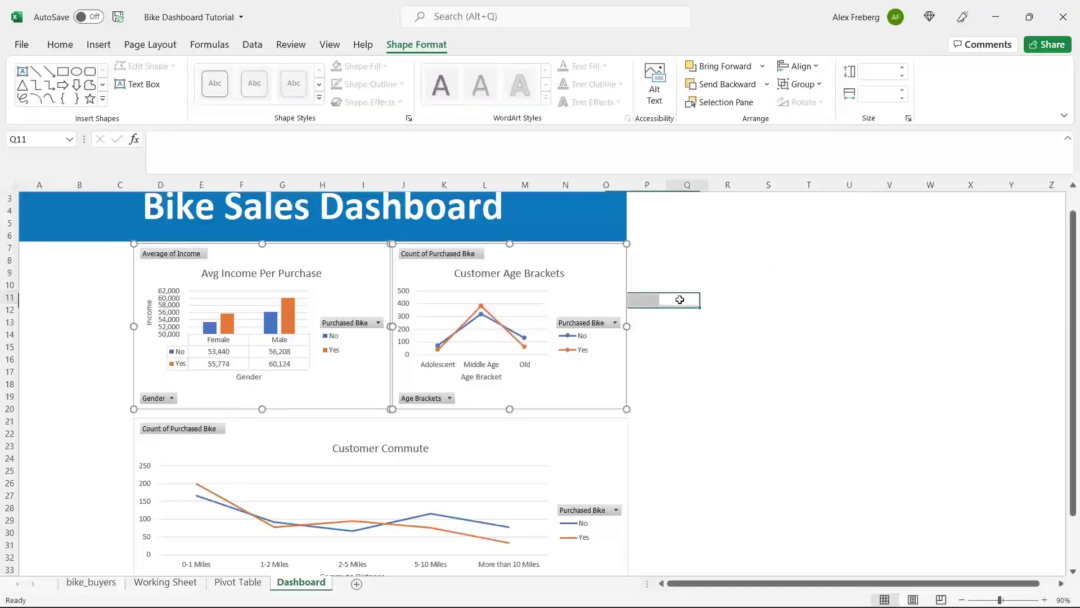
{"action": "left_click", "coordinate": [681, 298]}
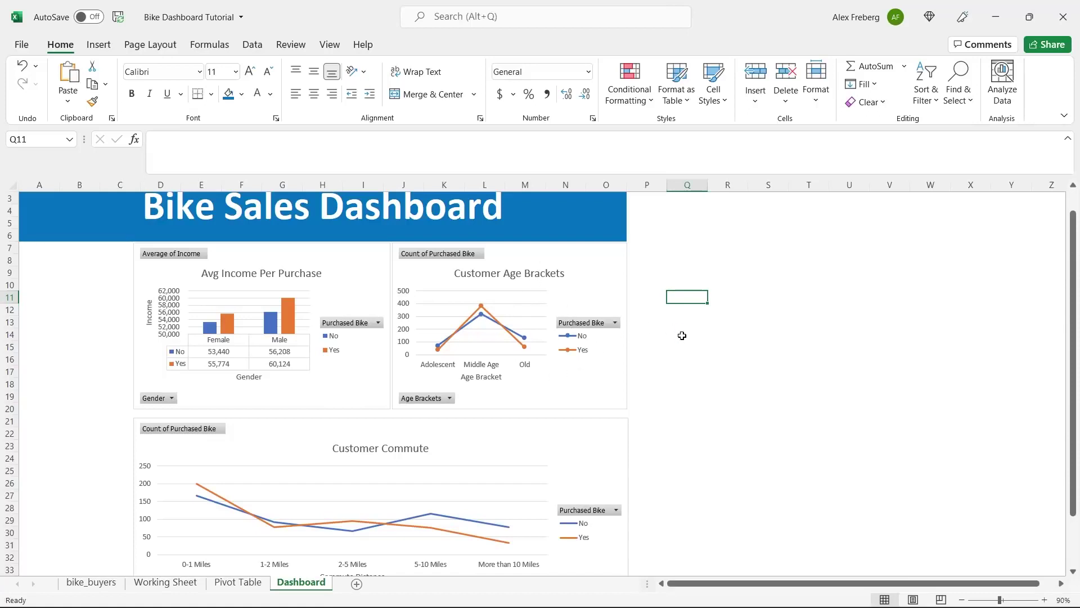
- Nudge the Customer Commute chart slightly upward to narrow the gap below the two upper charts
{"action": "scroll", "coordinate": [682, 336], "scroll_direction": "down", "scroll_amount": 1}
{"action": "left_click", "coordinate": [961, 599]}
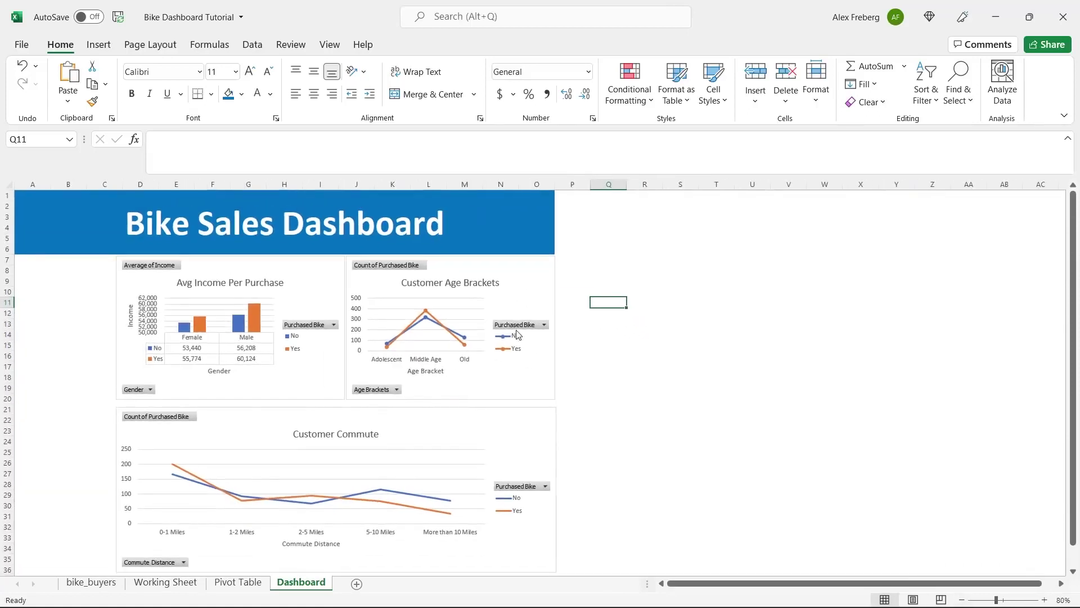
{"action": "left_click_drag", "start_coordinate": [413, 426], "coordinate": [414, 426]}
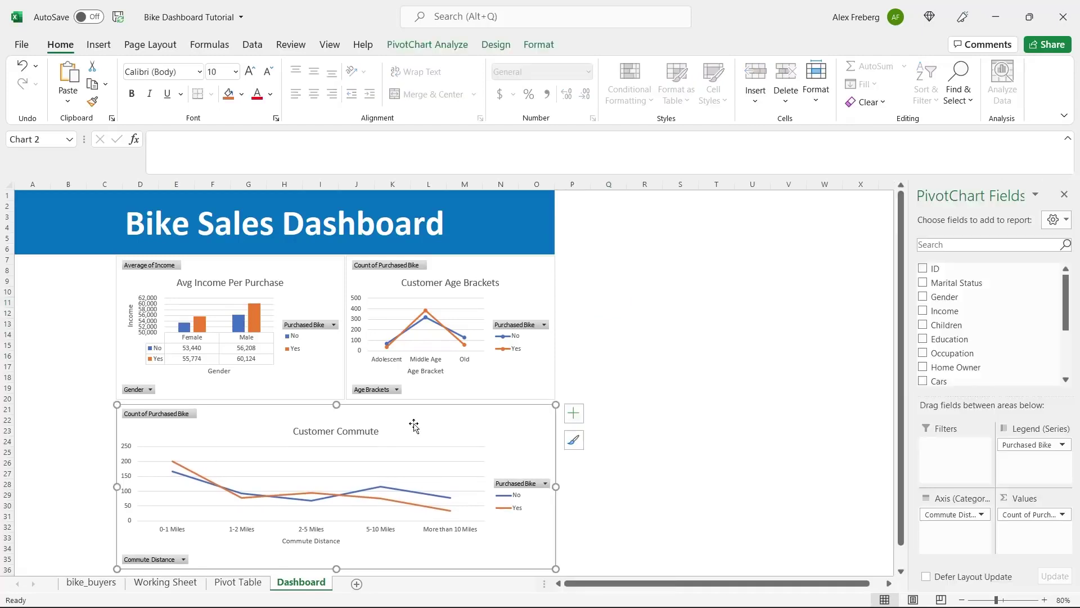
{"action": "left_click", "coordinate": [632, 355]}
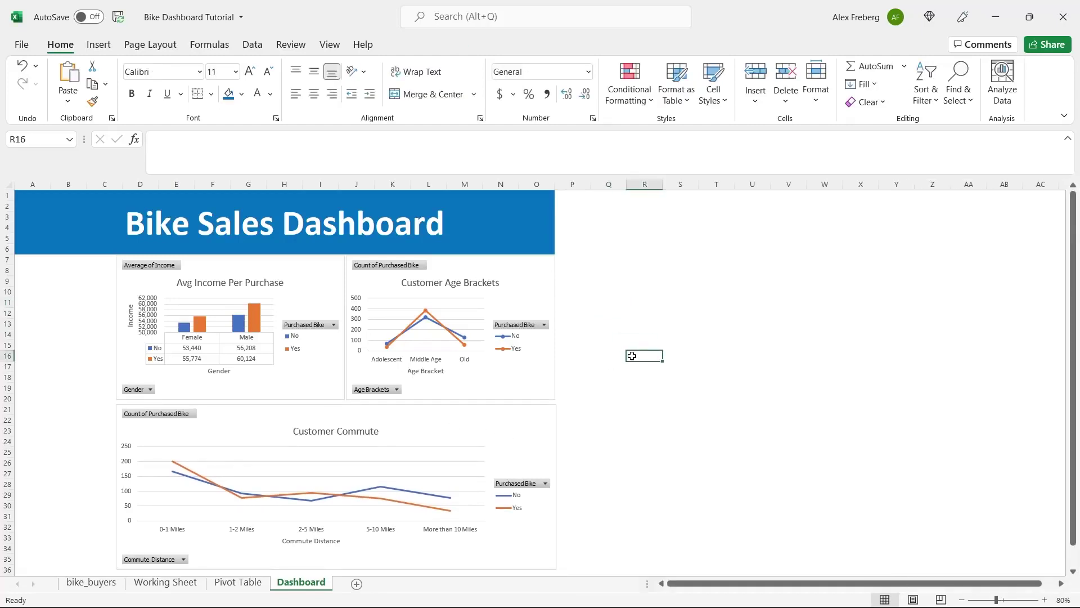
- Try to align the Customer Age Brackets and Customer Commute charts to each other with Align Right
{"action": "scroll", "coordinate": [619, 358], "scroll_direction": "down", "scroll_amount": 1}
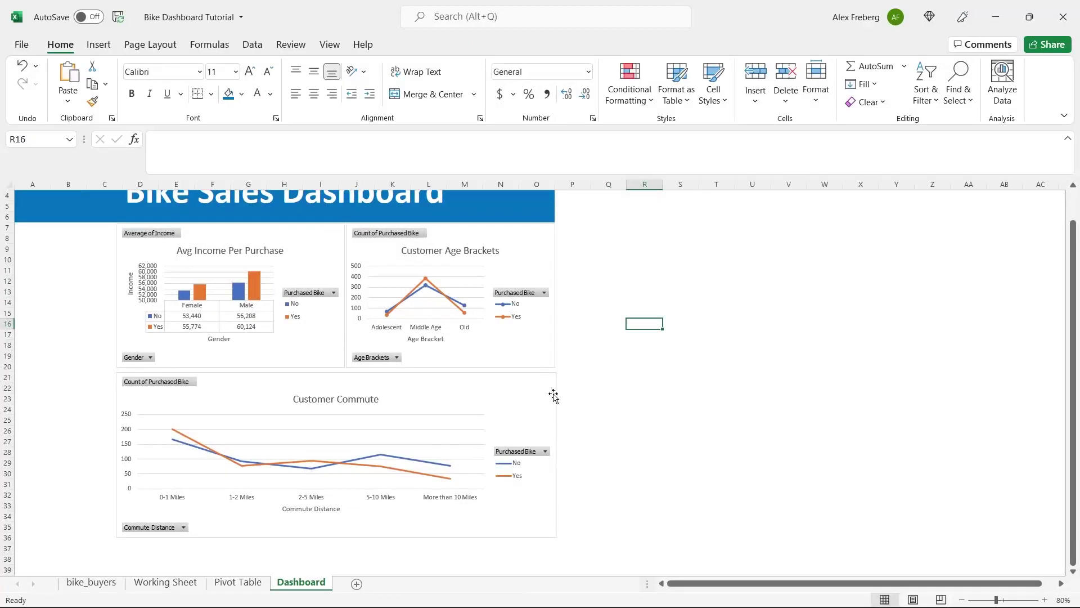
{"action": "left_click", "coordinate": [540, 358]}
{"action": "left_click", "coordinate": [543, 395], "text": "ctrl"}
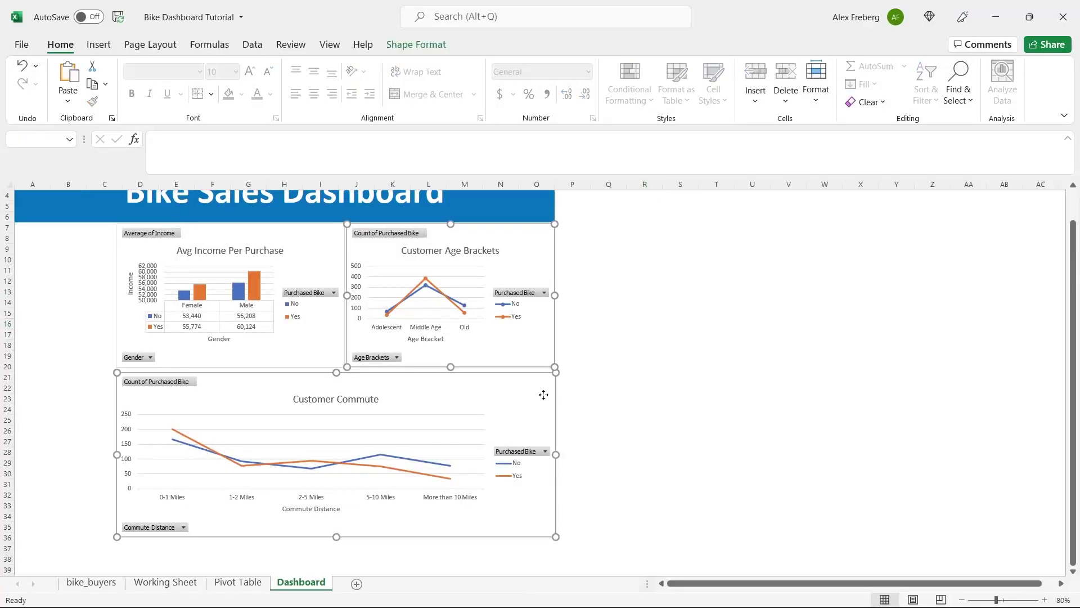
{"action": "left_click", "coordinate": [417, 45]}
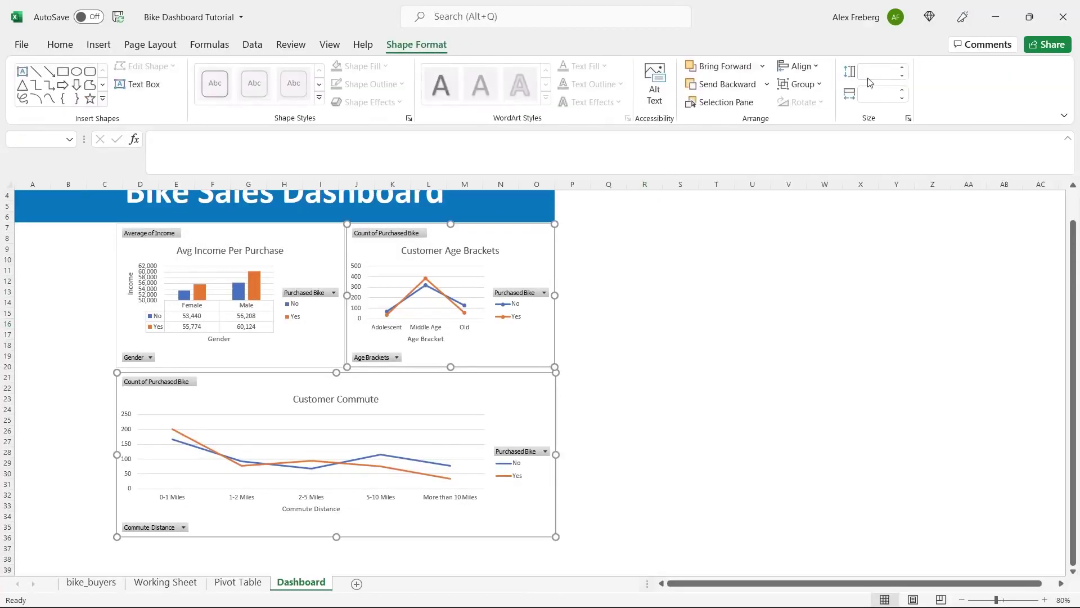
{"action": "left_click", "coordinate": [814, 65]}
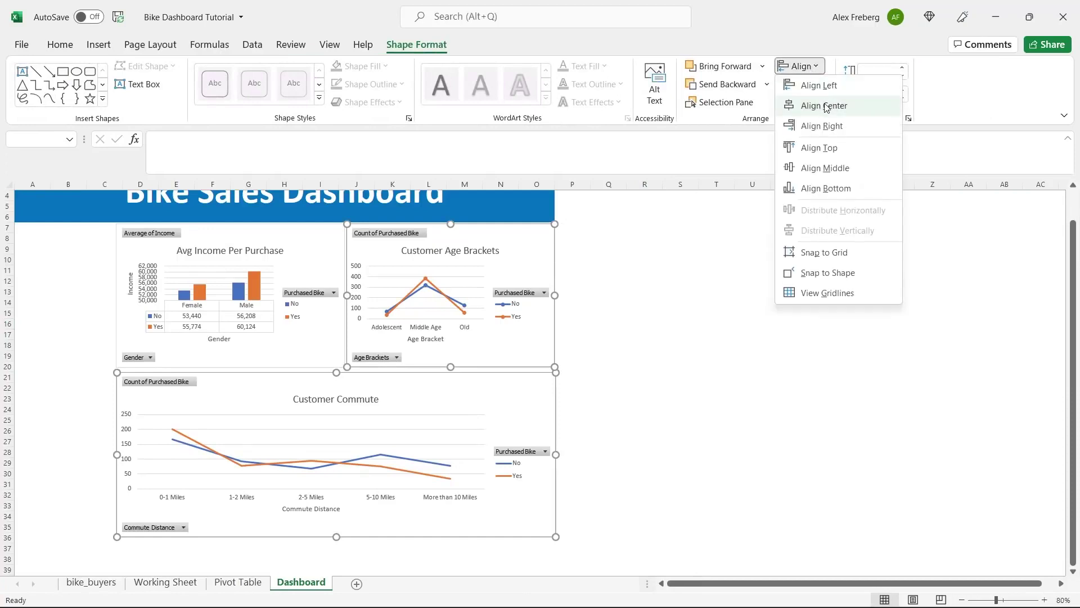
{"action": "left_click", "coordinate": [832, 126]}
{"action": "left_click", "coordinate": [620, 312]}
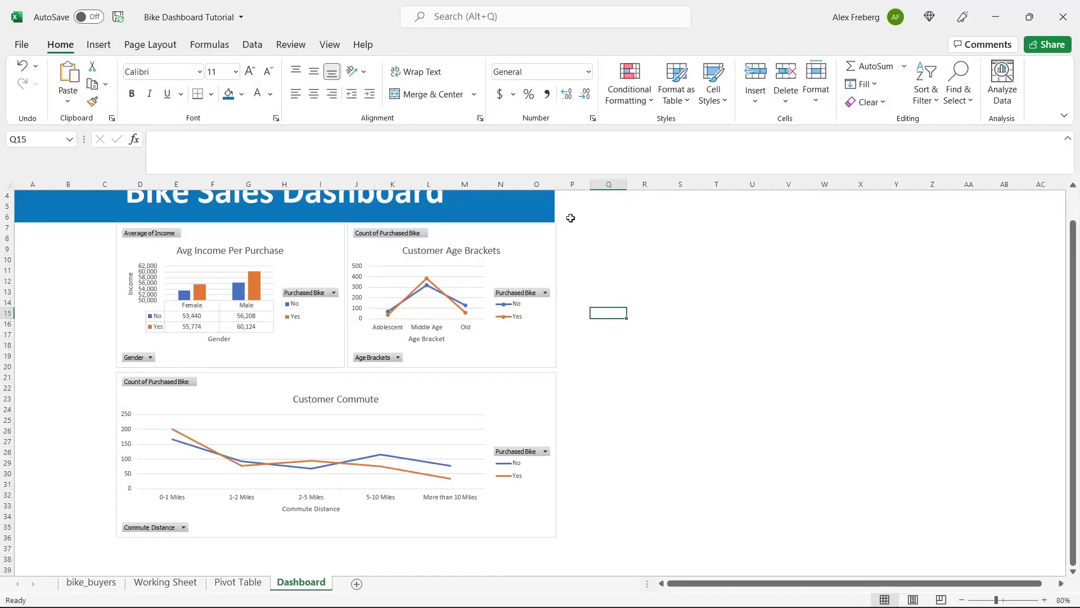
- Try slightly widening column O, then undo both that change and the charts' right alignment
{"action": "left_click_drag", "start_coordinate": [556, 186], "coordinate": [558, 186]}
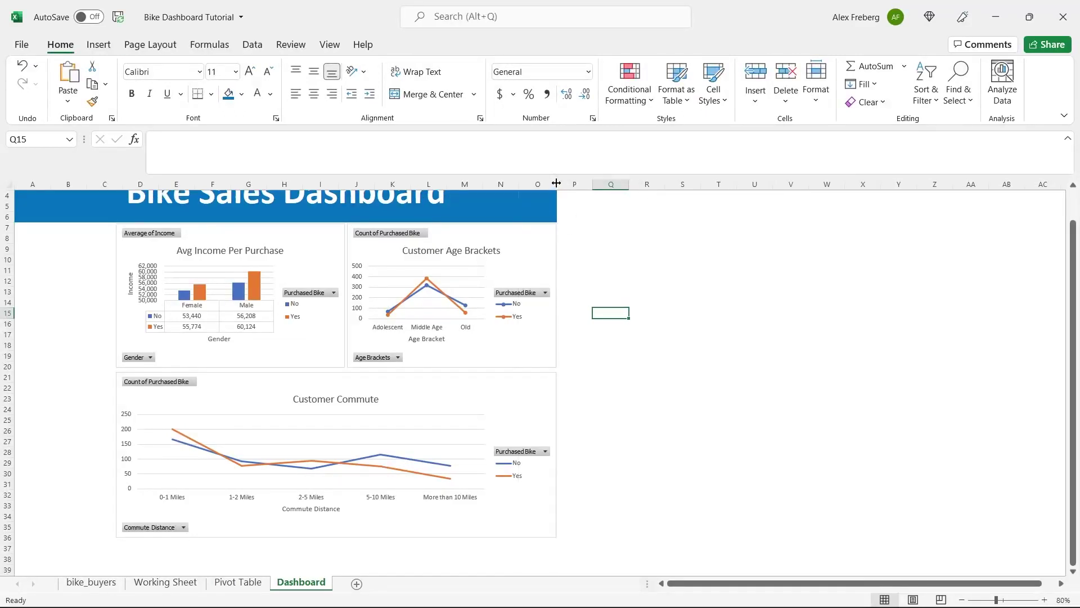
{"action": "key", "text": "ctrl+z"}
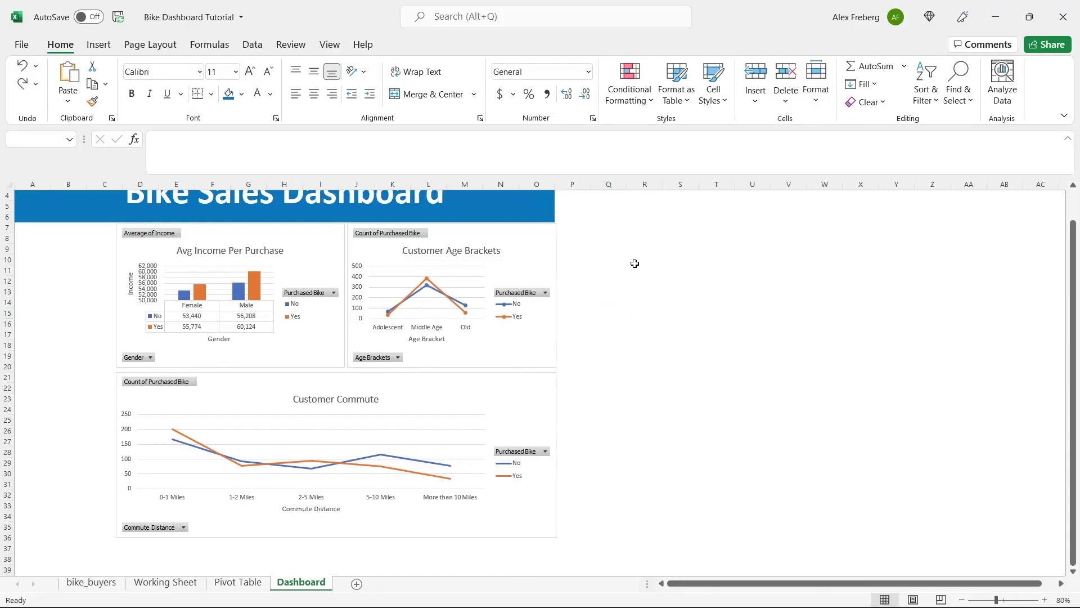
{"action": "key", "text": "ctrl+z"}
{"action": "left_click", "coordinate": [619, 270]}
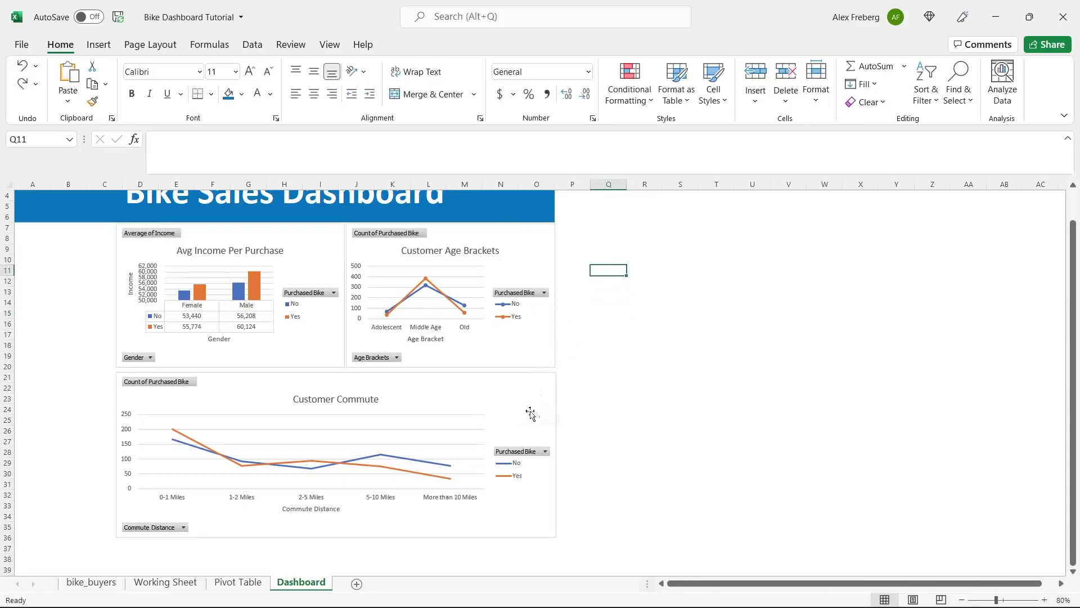
- Narrow the Customer Commute chart slightly so its right edge lines up with the banner and the Customer Age Brackets chart
{"action": "left_click", "coordinate": [545, 395]}
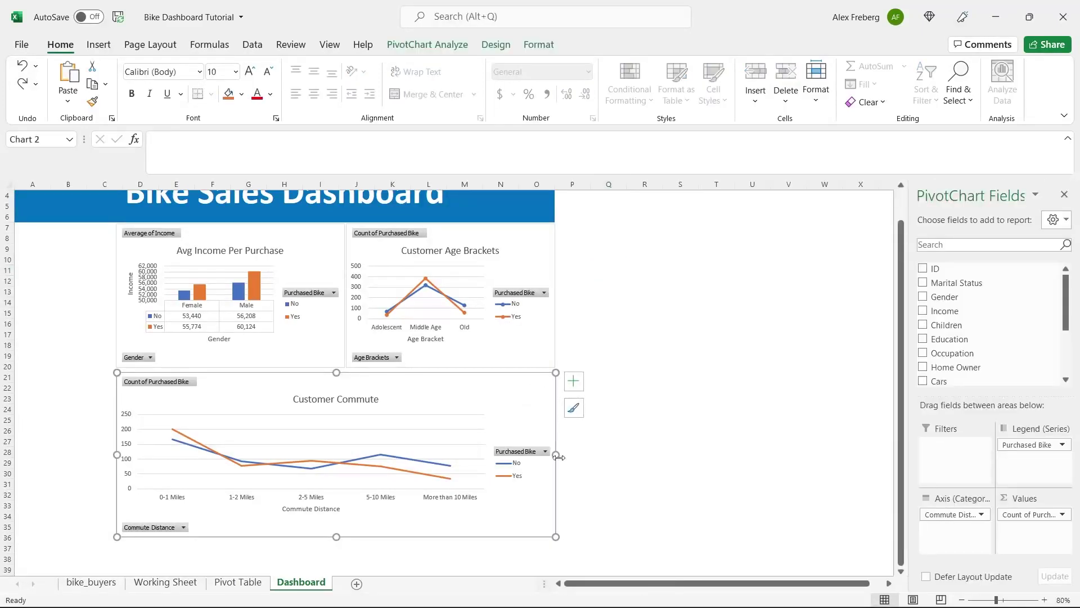
{"action": "left_click_drag", "start_coordinate": [556, 454], "coordinate": [555, 455]}
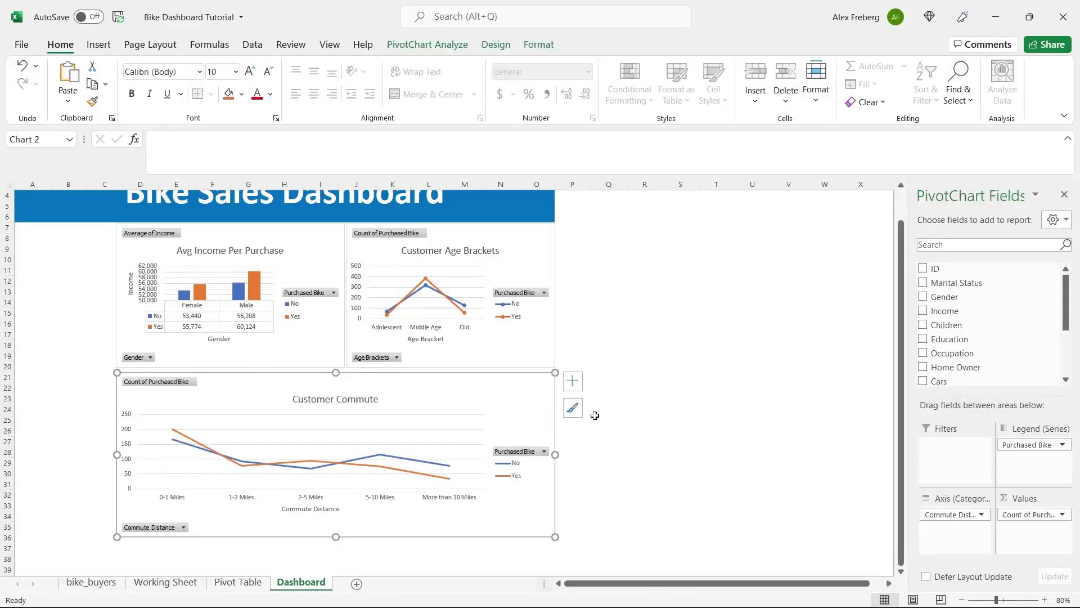
{"action": "left_click", "coordinate": [665, 347]}
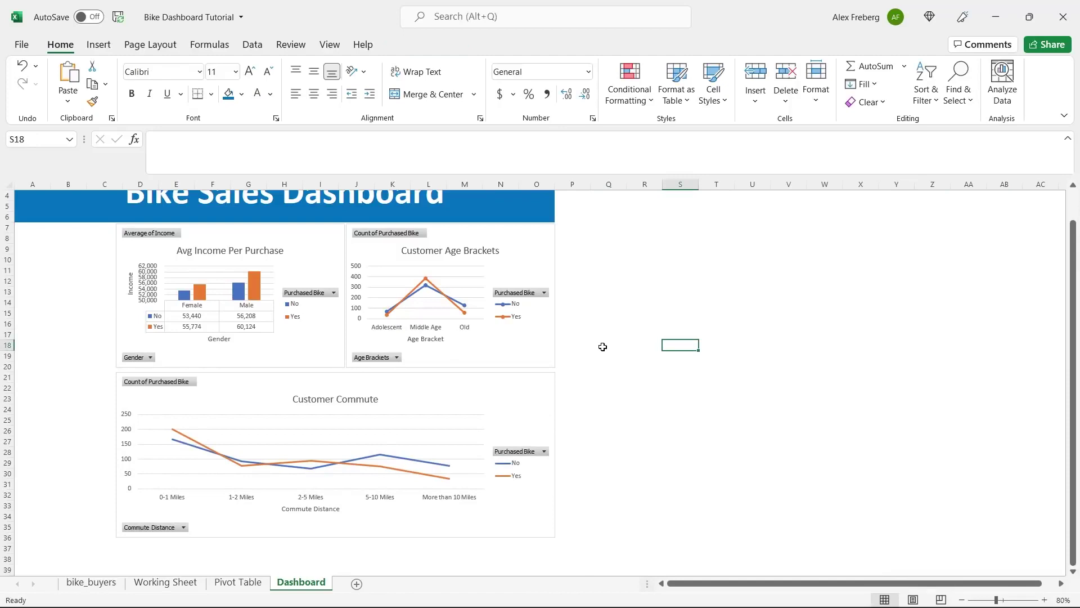
- Extend the Customer Commute chart's top edge slightly upward to tighten the gap below the two upper charts
{"action": "left_click", "coordinate": [444, 401]}
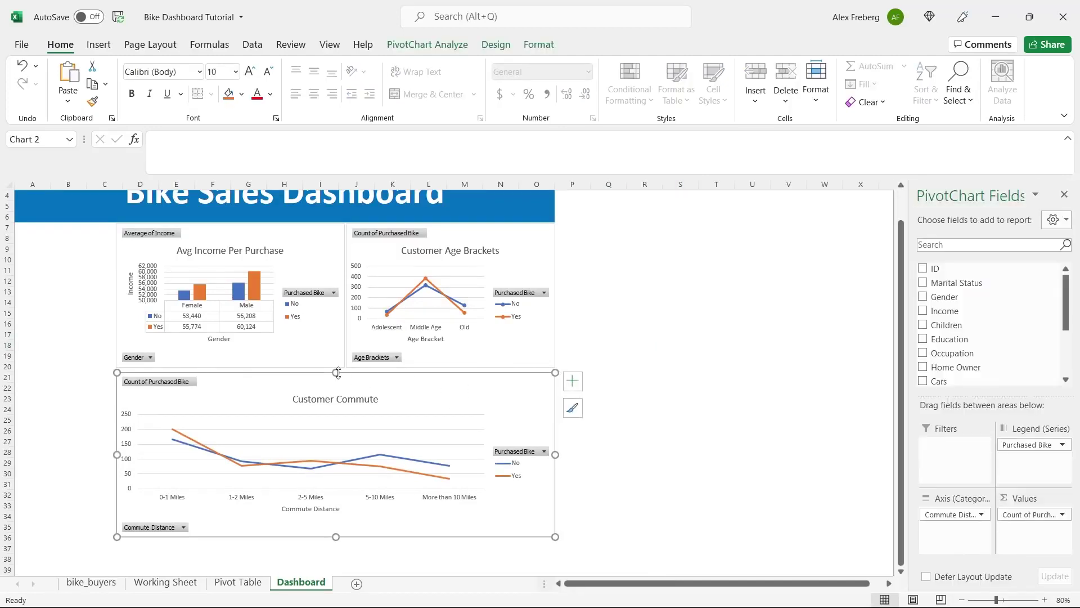
{"action": "left_click_drag", "start_coordinate": [338, 372], "coordinate": [337, 371]}
{"action": "left_click", "coordinate": [629, 334]}
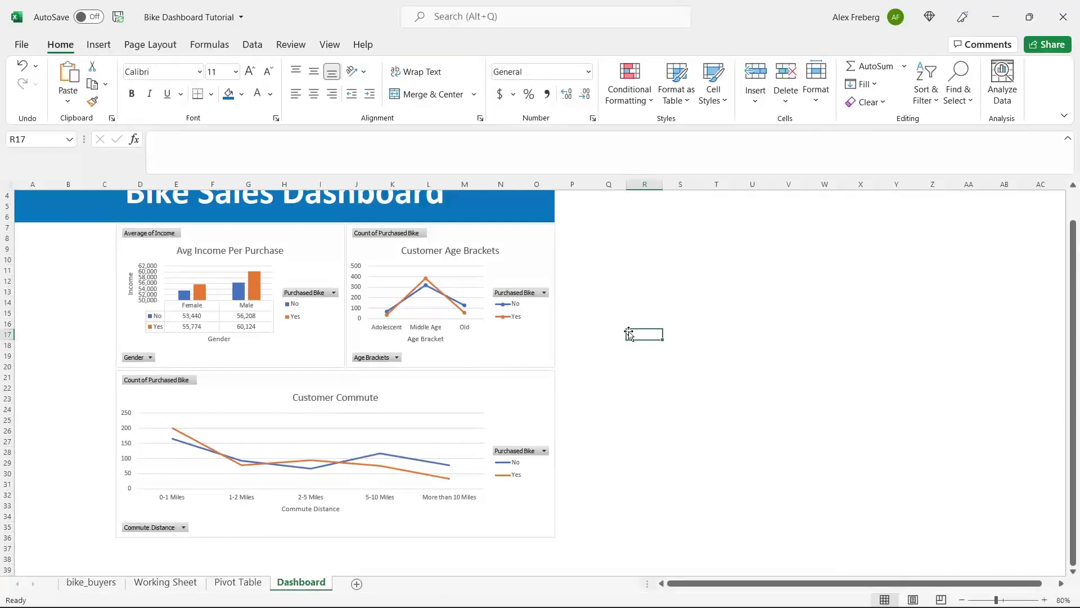
{"action": "scroll", "coordinate": [629, 333], "scroll_direction": "up", "scroll_amount": 1}
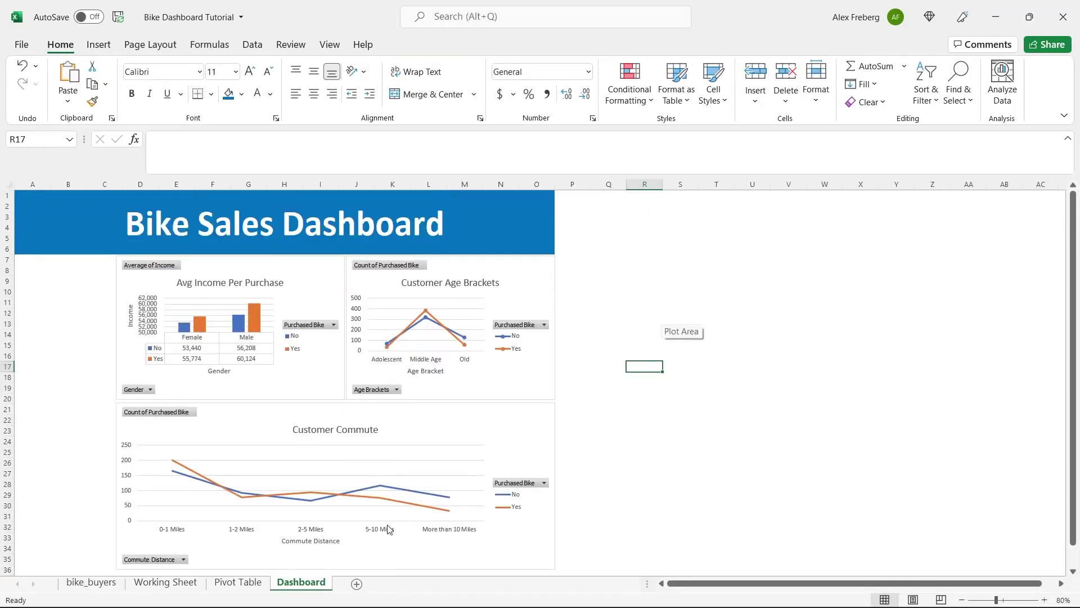
{"action": "left_click", "coordinate": [619, 336]}
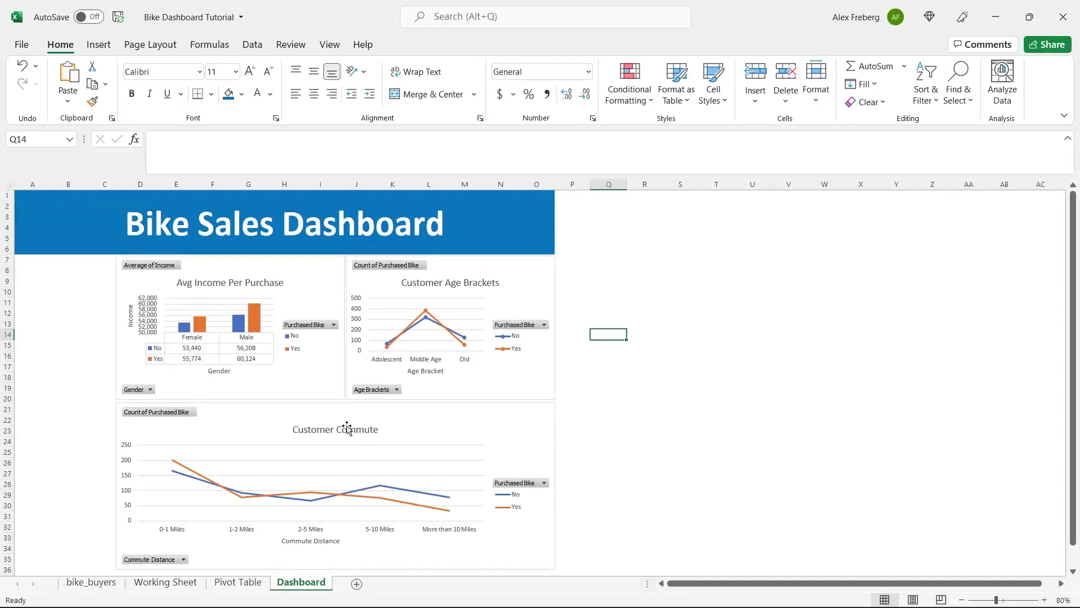
- Apply the fourth chart style, with bold titles and line markers, to the Customer Commute chart
{"action": "left_click", "coordinate": [461, 423]}
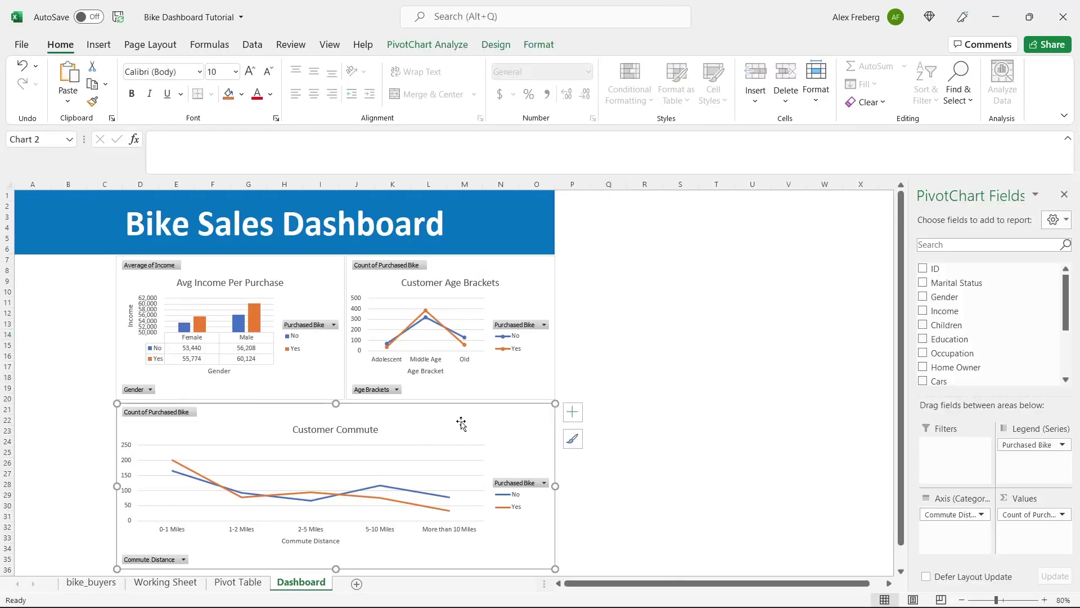
{"action": "left_click", "coordinate": [444, 45]}
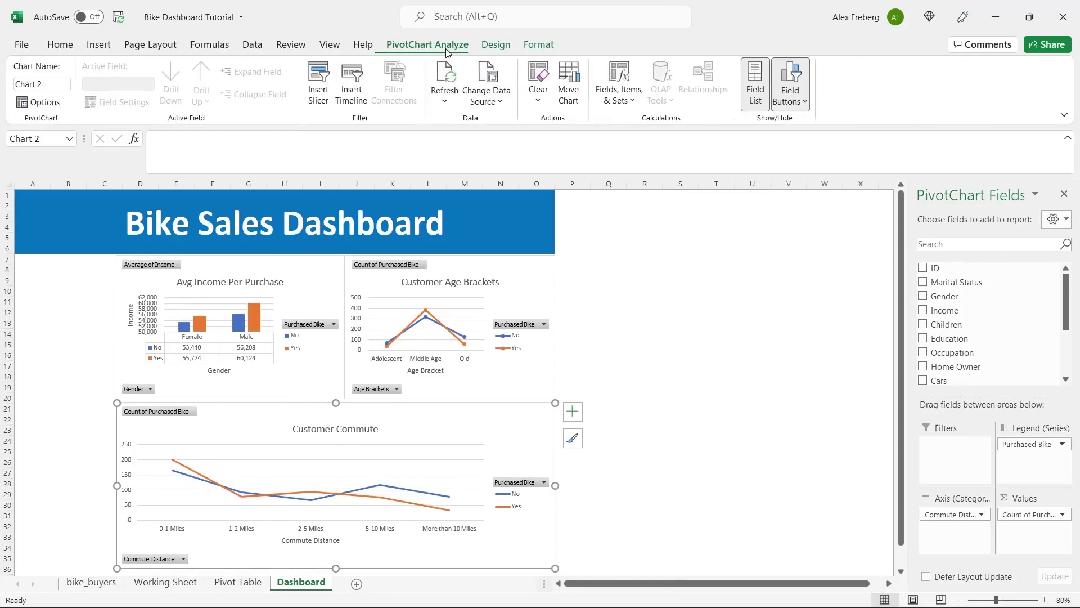
{"action": "left_click", "coordinate": [502, 45]}
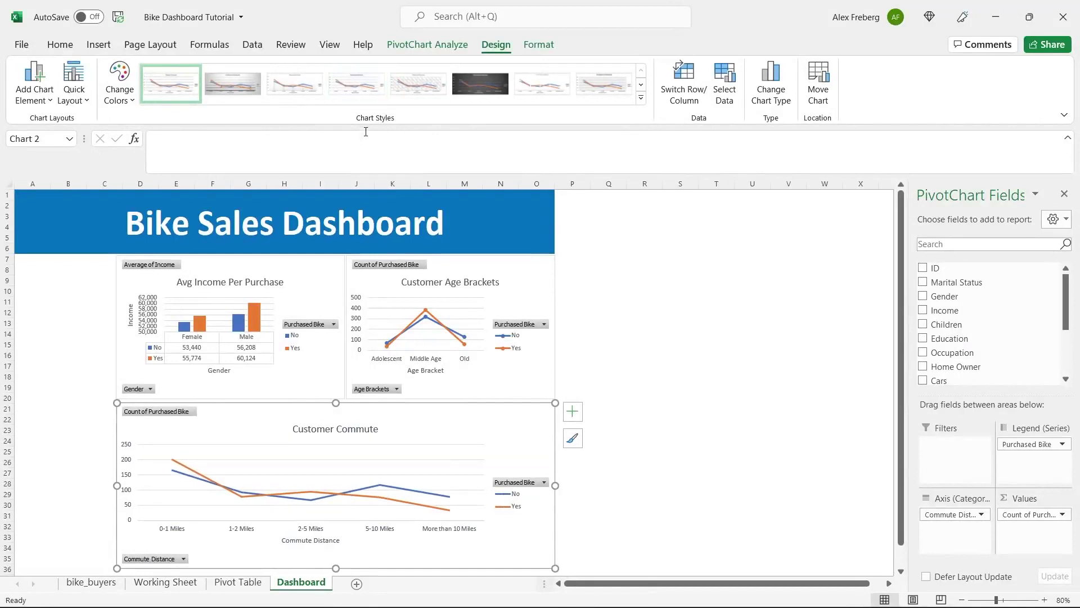
{"action": "left_click", "coordinate": [362, 81]}
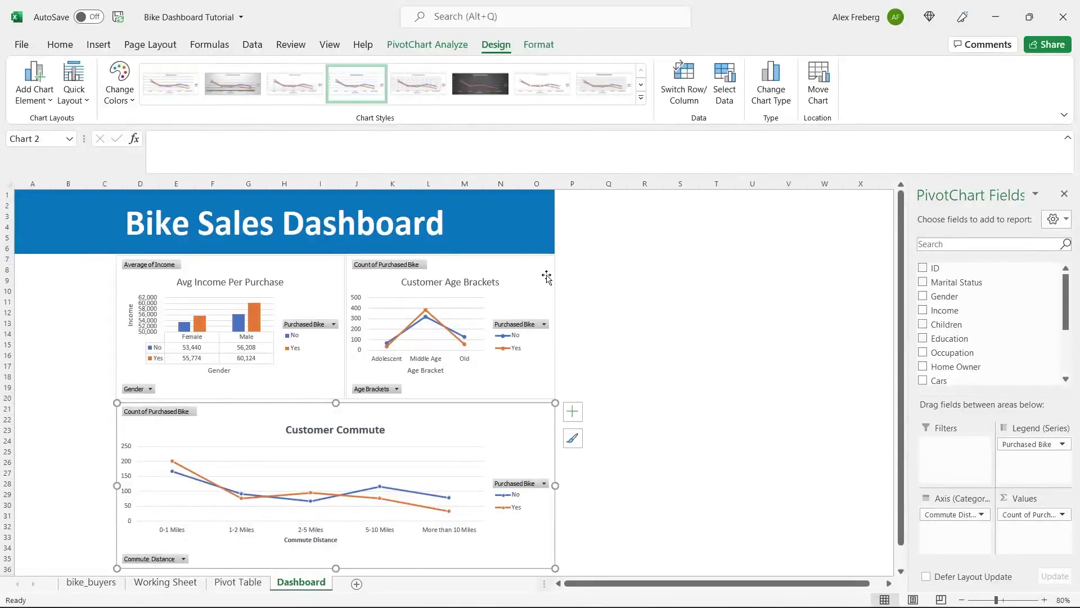
- Preview alternative chart styles for the Customer Age Brackets chart without applying one, and review the dashboard layout
{"action": "left_click", "coordinate": [511, 285]}
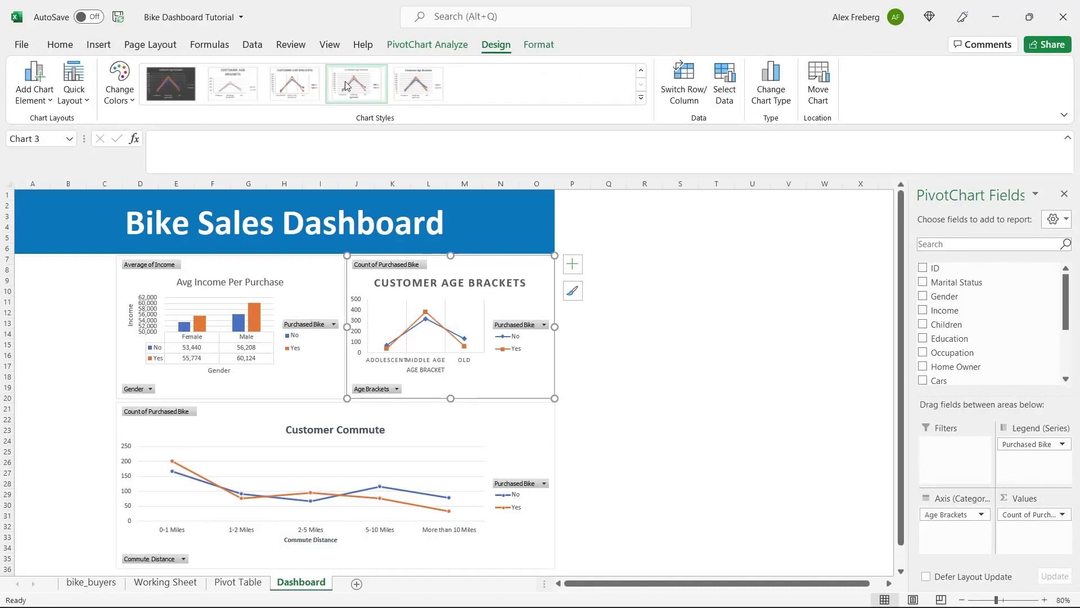
{"action": "left_click", "coordinate": [678, 298]}
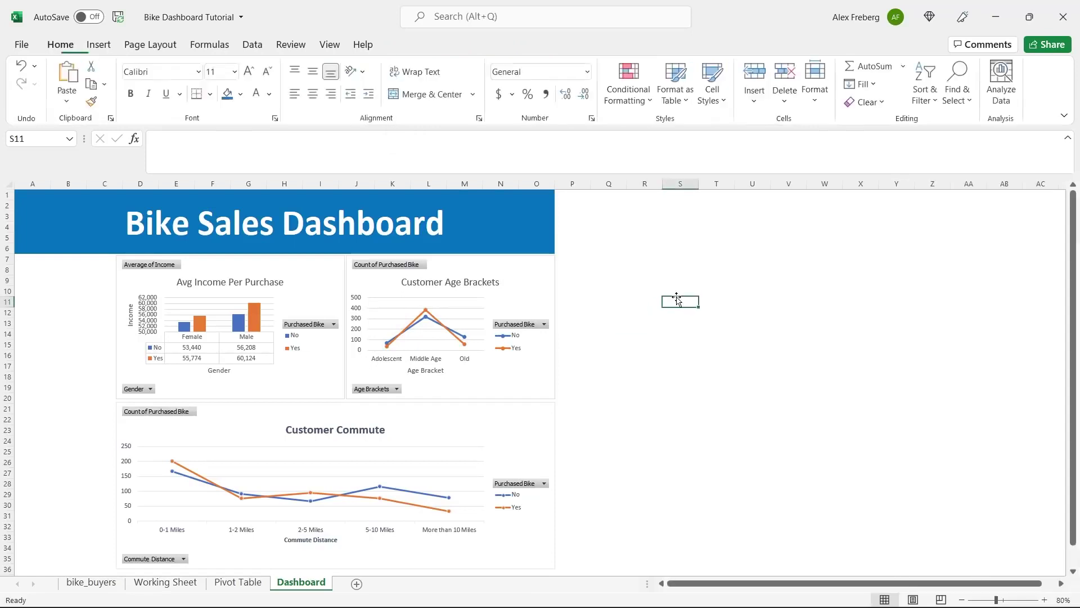
{"action": "scroll", "coordinate": [591, 371], "scroll_direction": "down", "scroll_amount": 1}
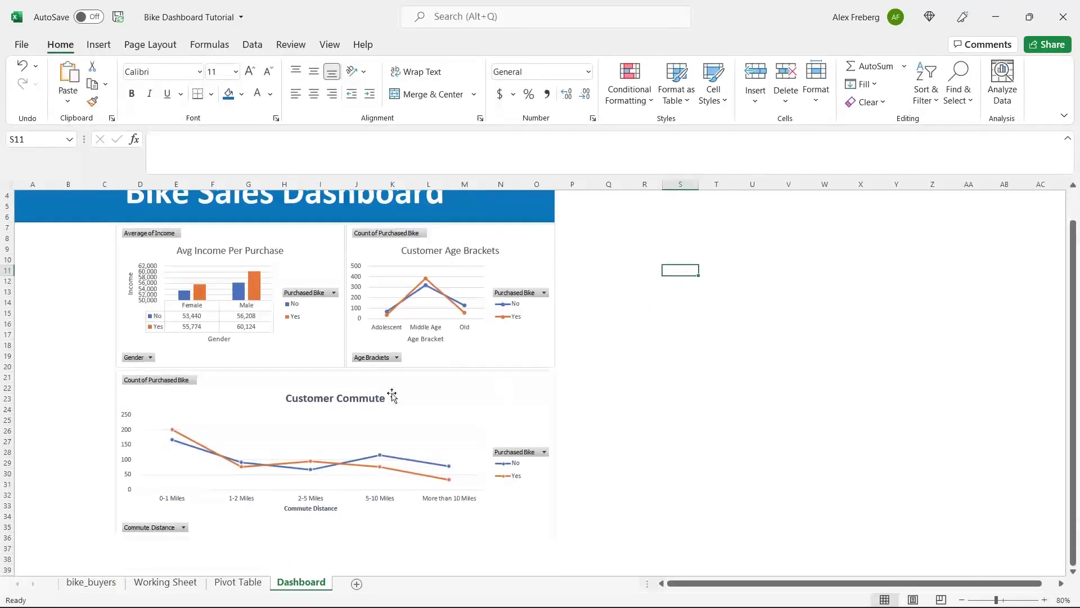
{"action": "scroll", "coordinate": [315, 398], "scroll_direction": "up", "scroll_amount": 1}
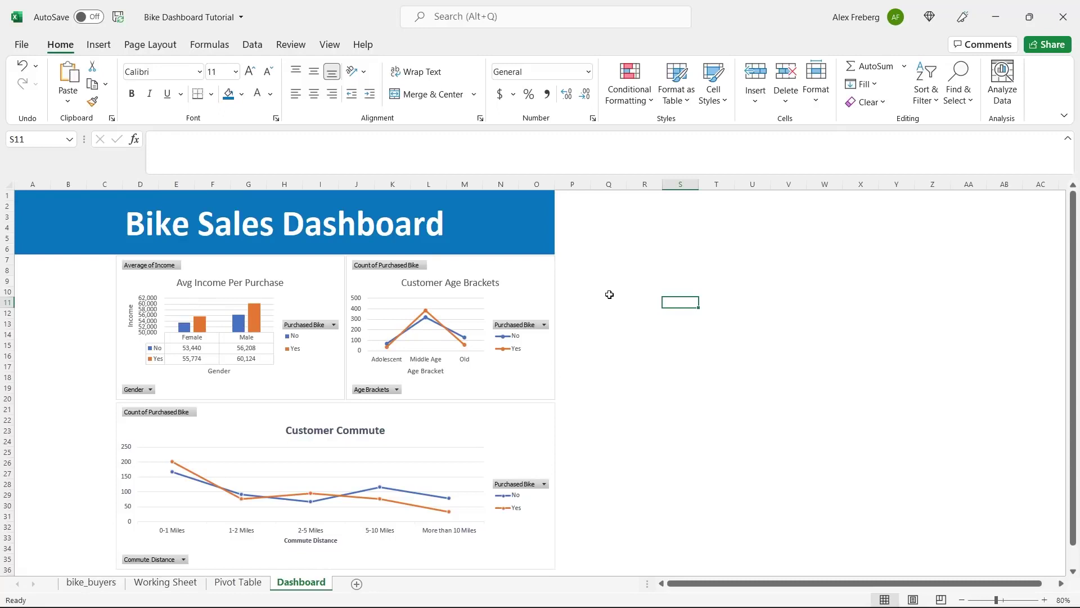
{"action": "left_click", "coordinate": [570, 299]}
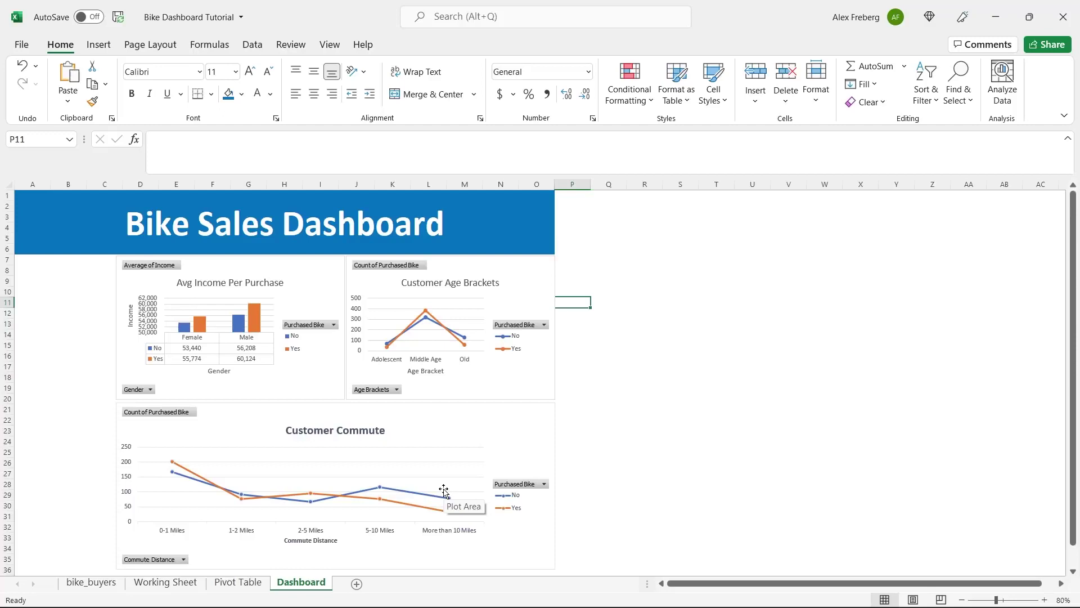
- Insert a Marital Status slicer for the Avg Income Per Purchase chart
{"action": "left_click", "coordinate": [311, 279]}
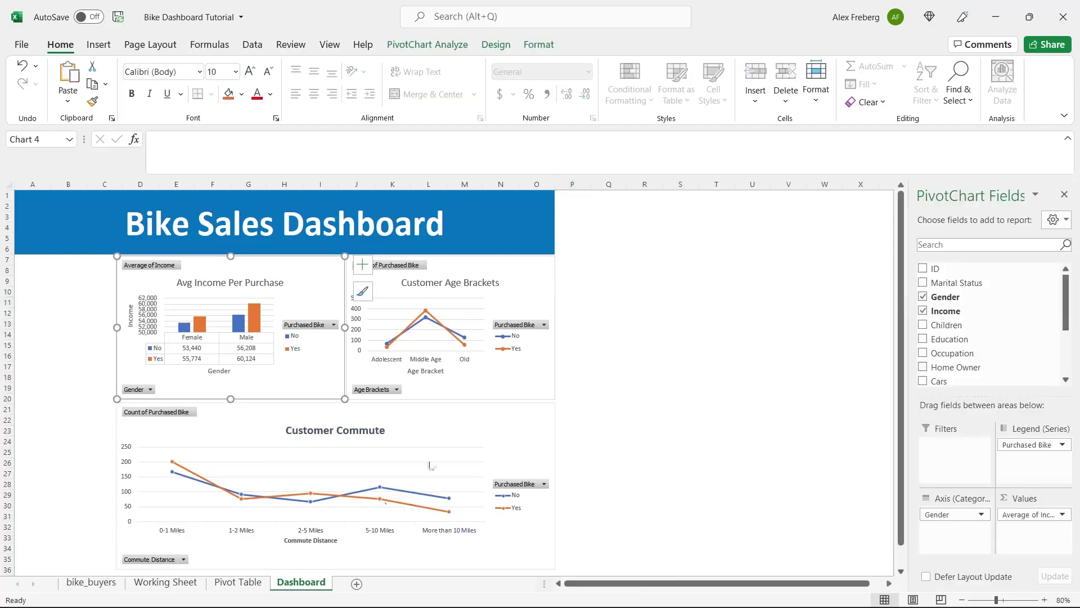
{"action": "left_click", "coordinate": [427, 51]}
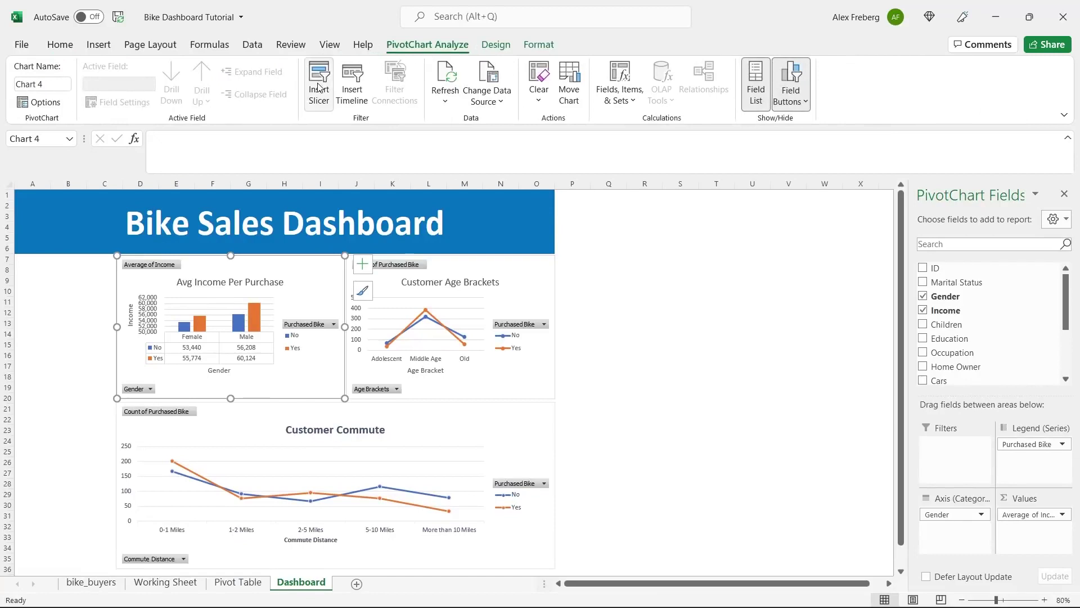
{"action": "left_click", "coordinate": [319, 87]}
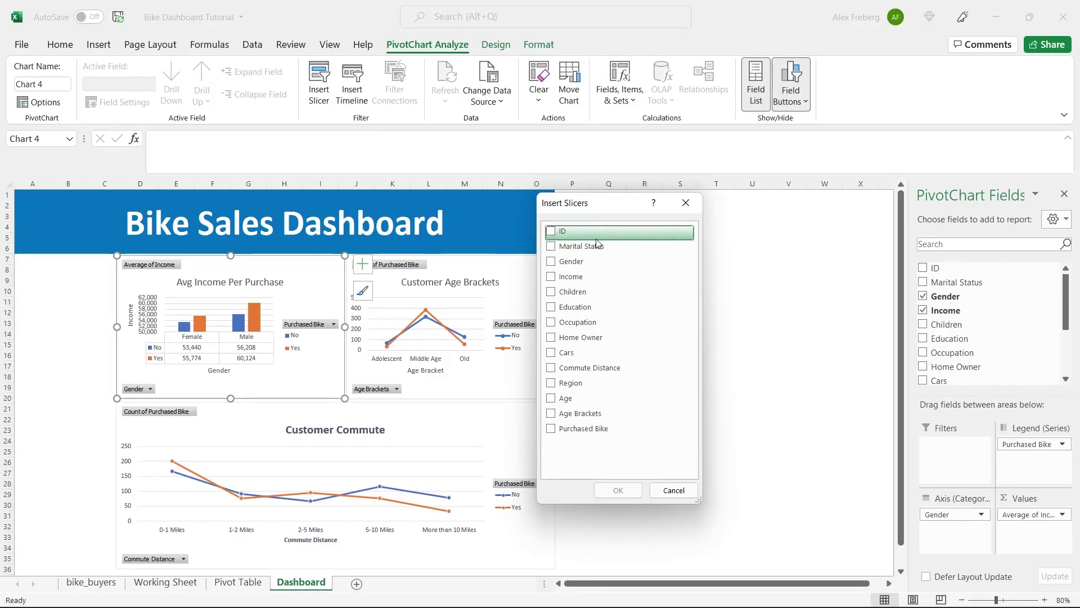
{"action": "left_click", "coordinate": [551, 247]}
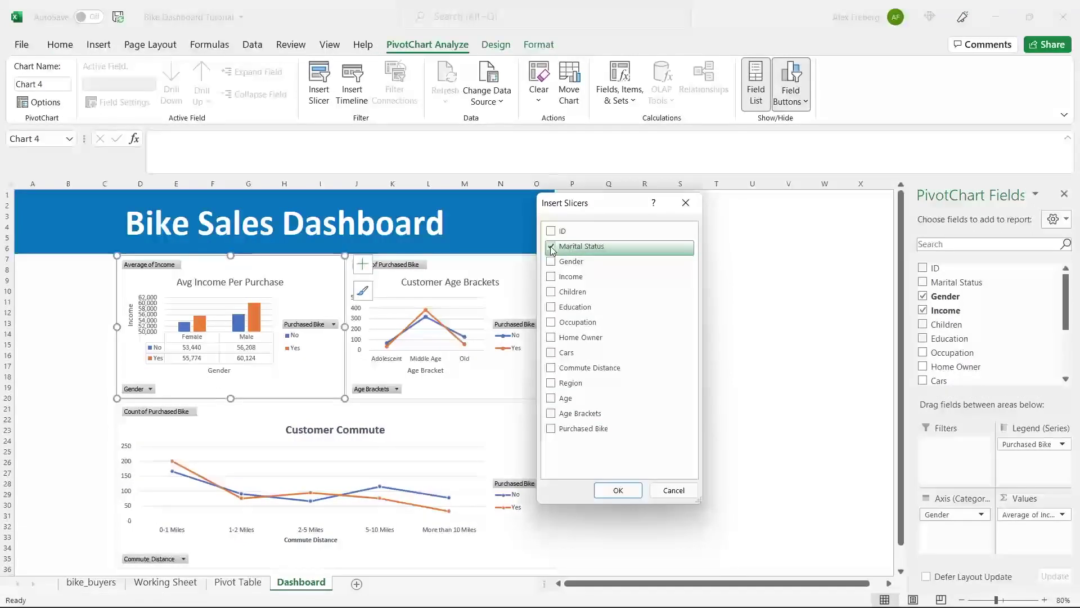
{"action": "left_click", "coordinate": [618, 490]}
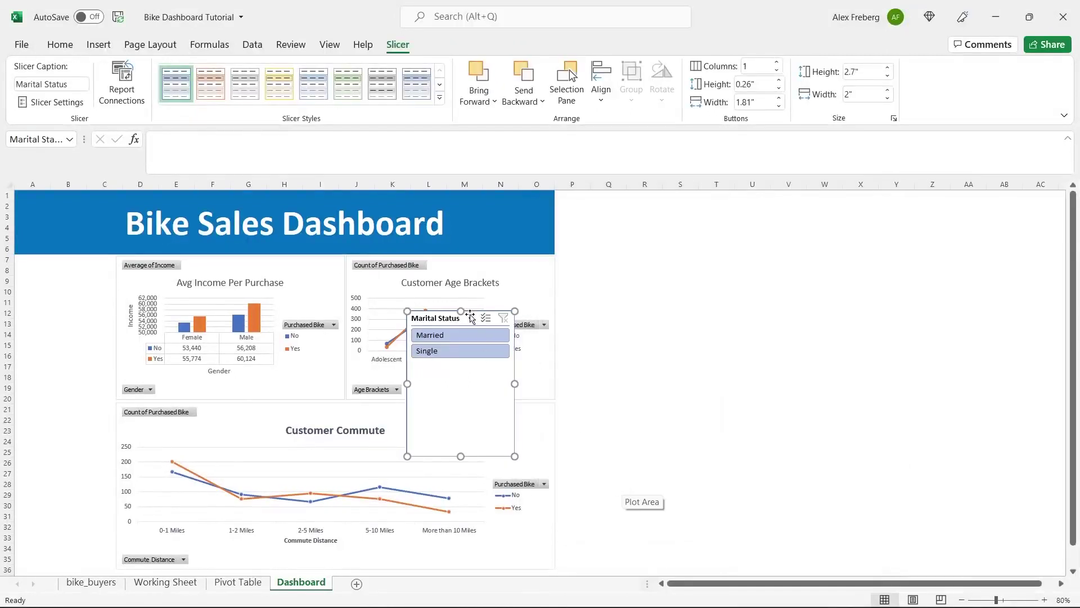
- Move the Marital Status slicer under the banner beside the income chart and resize it to 1.82" wide by 1" high
{"action": "left_click_drag", "start_coordinate": [469, 316], "coordinate": [77, 265]}
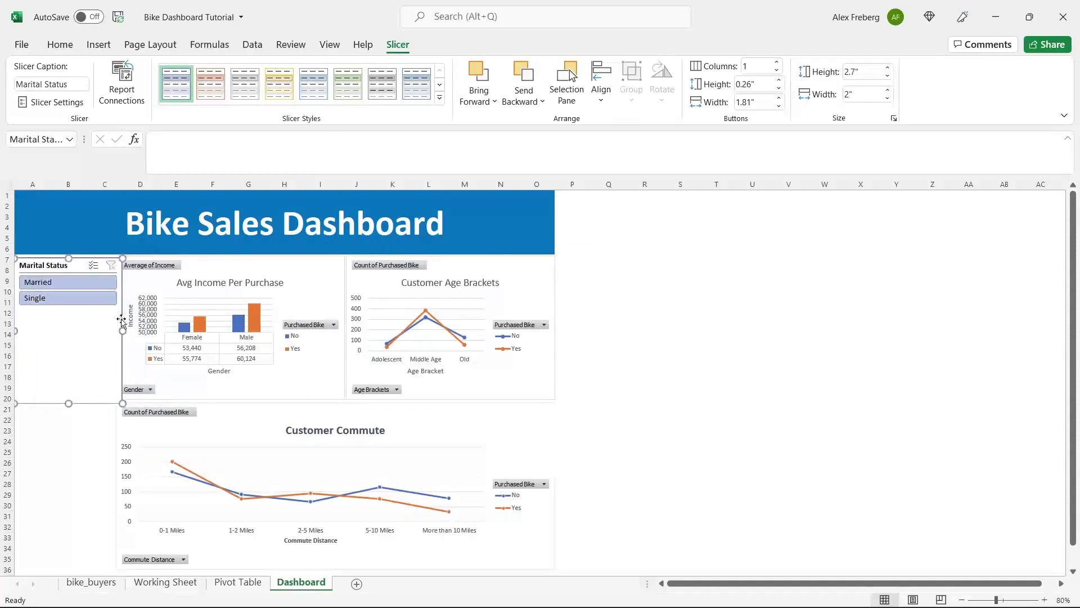
{"action": "left_click_drag", "start_coordinate": [122, 332], "coordinate": [112, 332]}
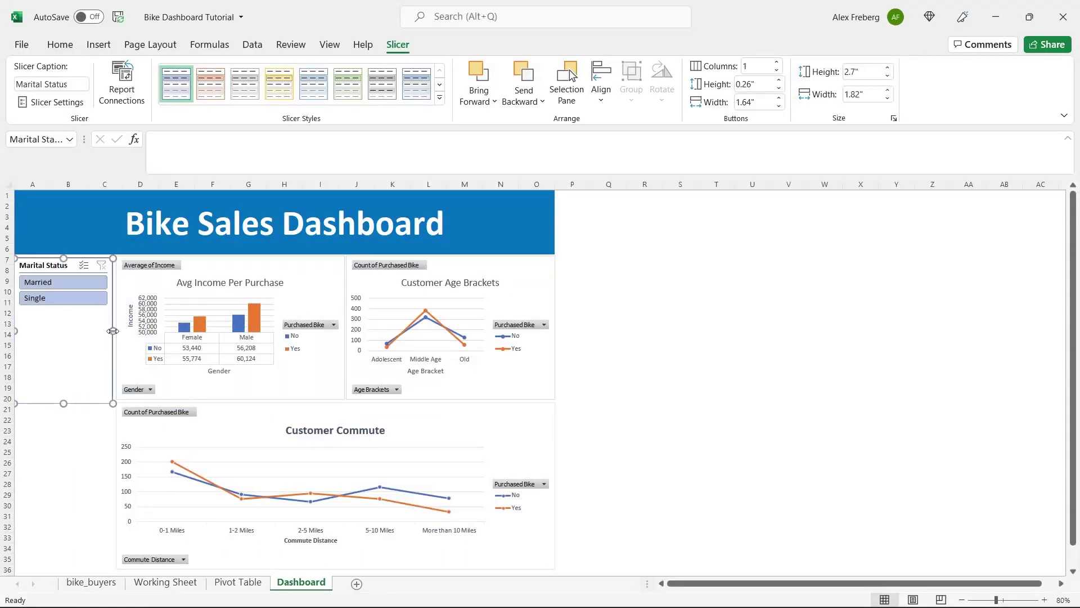
{"action": "left_click_drag", "start_coordinate": [63, 402], "coordinate": [72, 310]}
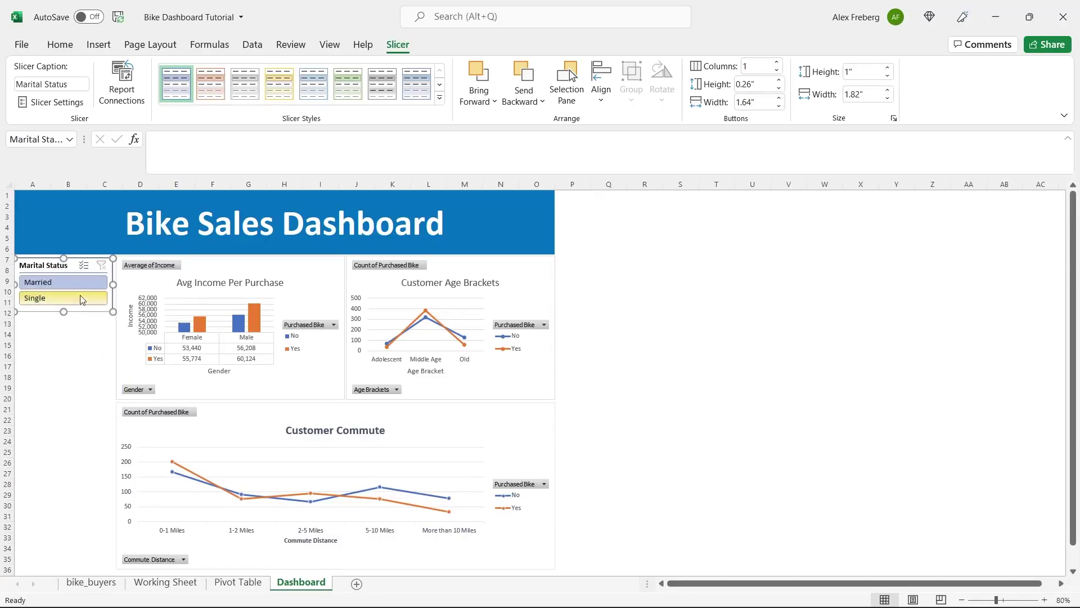
- Test the Marital Status slicer on the Avg Income Per Purchase chart by filtering to Married and to Single
{"action": "left_click", "coordinate": [275, 279]}
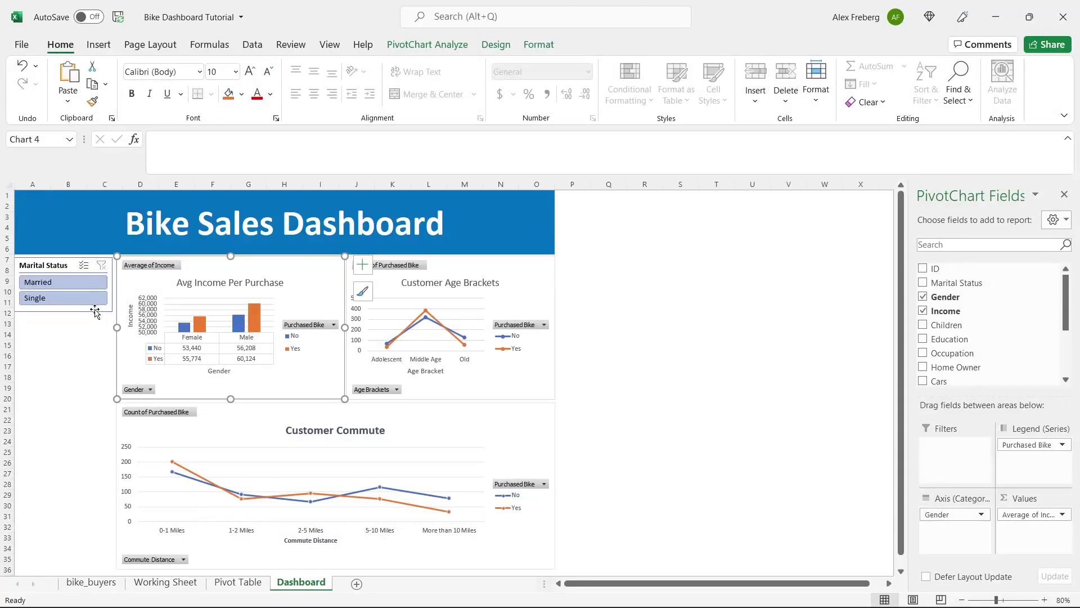
{"action": "left_click", "coordinate": [72, 305]}
{"action": "left_click", "coordinate": [70, 282]}
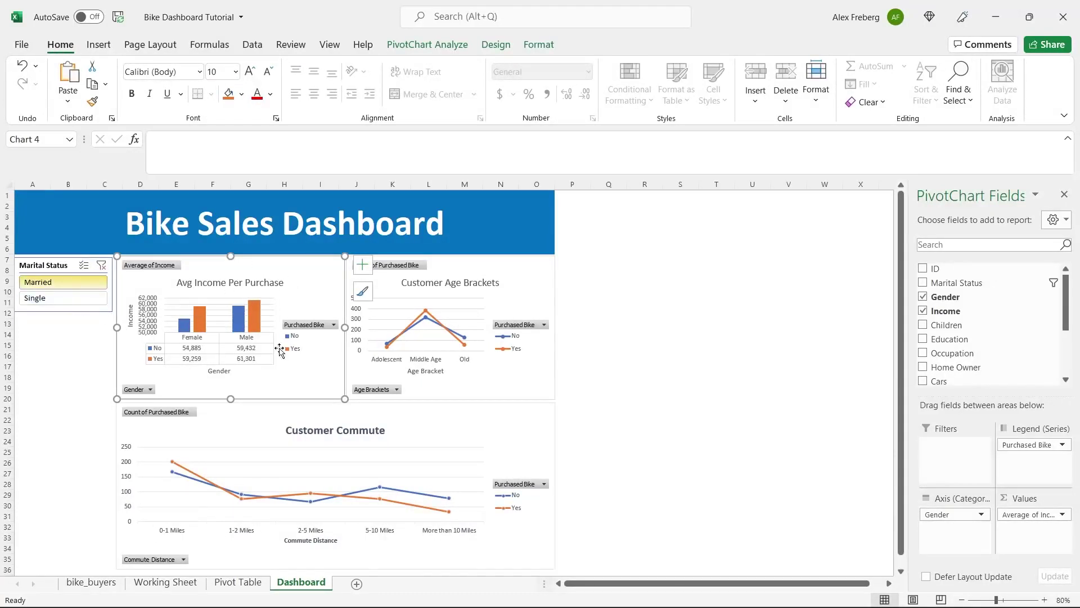
{"action": "left_click", "coordinate": [59, 301]}
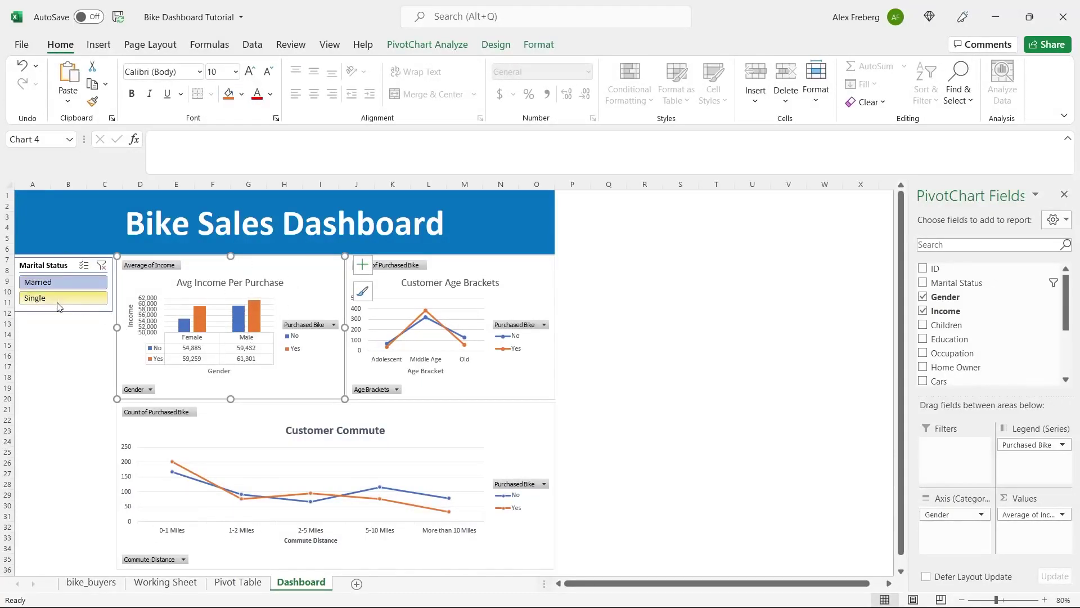
- Switch the Marital Status slicer between Married and Single, checking which of the three dashboard charts respond
{"action": "left_click", "coordinate": [62, 282]}
{"action": "left_click", "coordinate": [61, 300]}
{"action": "left_click", "coordinate": [65, 285]}
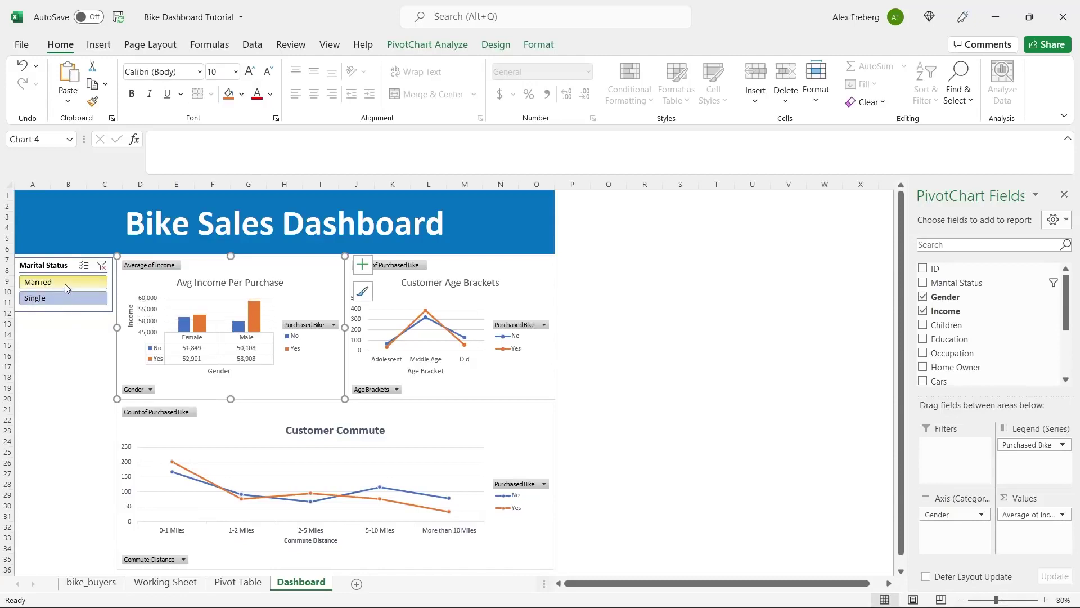
{"action": "left_click", "coordinate": [65, 298]}
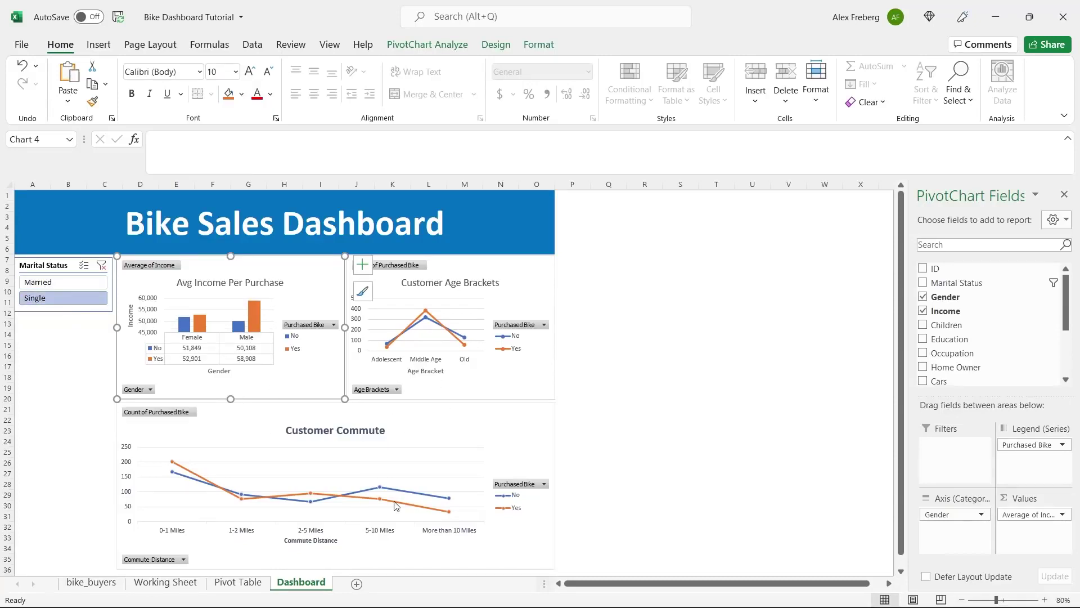
{"action": "left_click", "coordinate": [86, 282]}
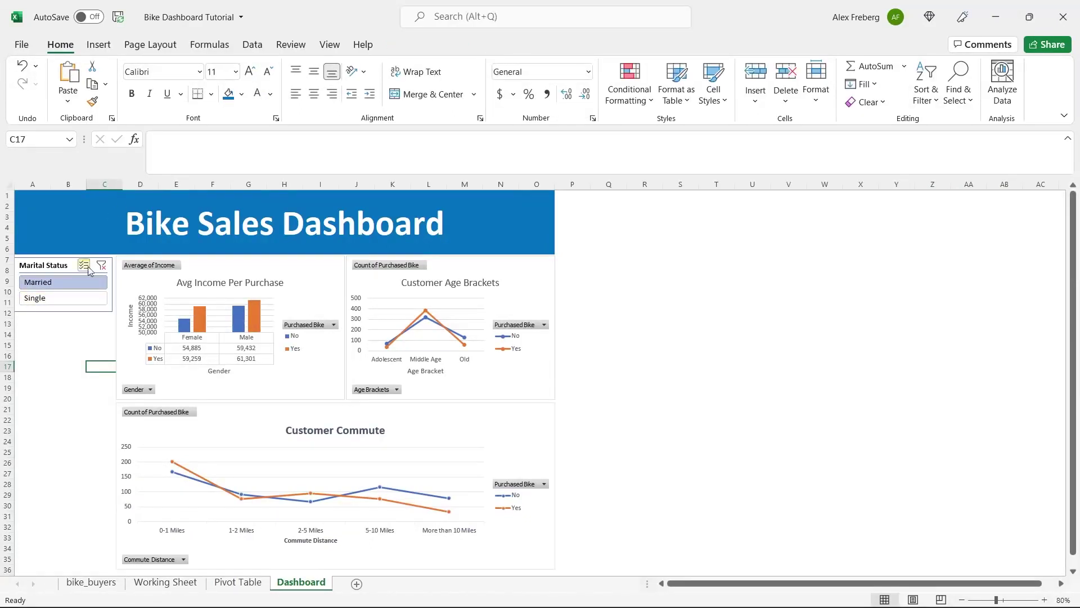
- Connect the Marital Status slicer to PivotTable33, PivotTable34 and PivotTable35 as well through its report connections
{"action": "left_click", "coordinate": [65, 267]}
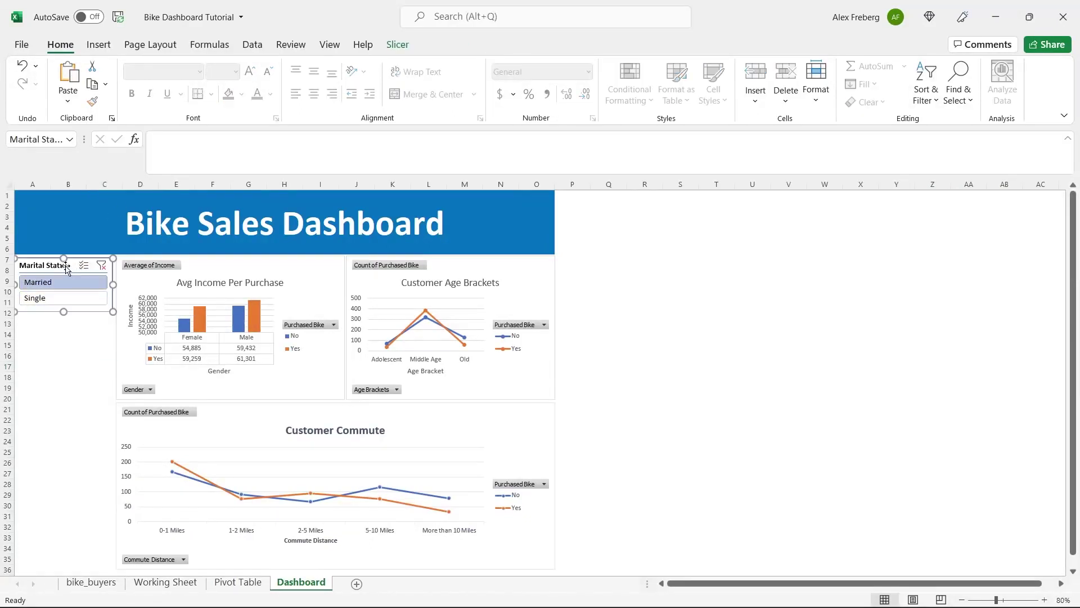
{"action": "left_click", "coordinate": [397, 45]}
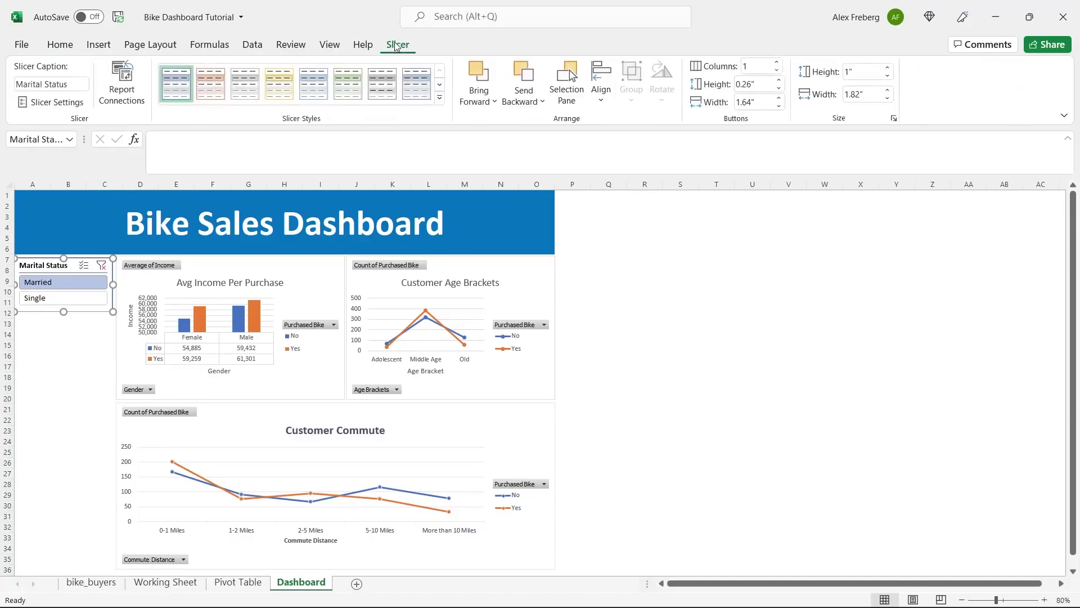
{"action": "left_click", "coordinate": [134, 90]}
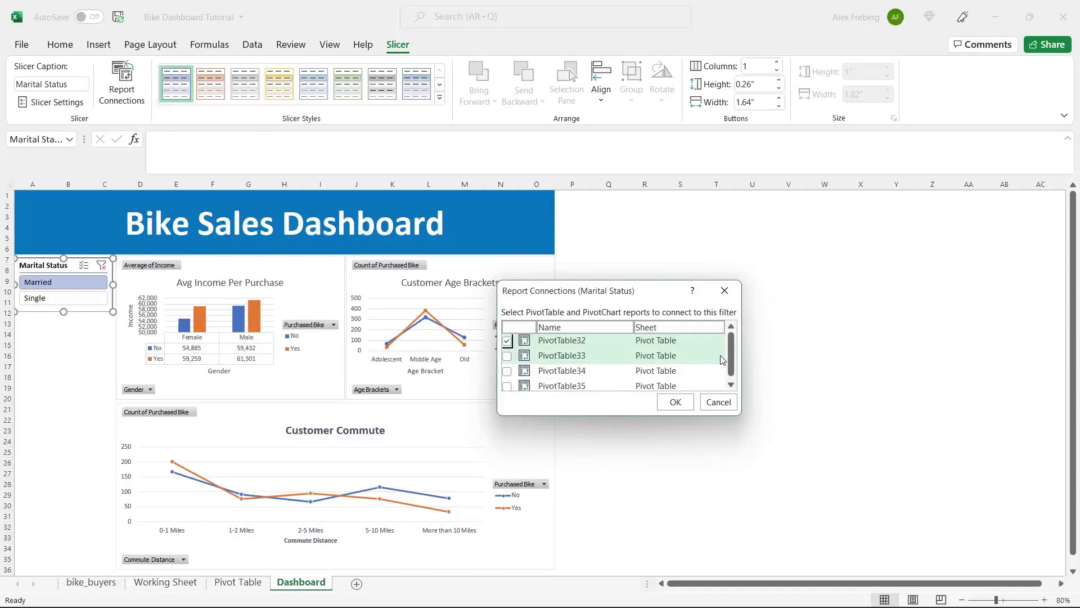
{"action": "mouse_move", "coordinate": [732, 353]}
{"action": "left_mouse_down"}
{"action": "mouse_move", "coordinate": [732, 366]}
{"action": "mouse_move", "coordinate": [726, 328]}
{"action": "mouse_move", "coordinate": [721, 371]}
{"action": "left_mouse_up"}
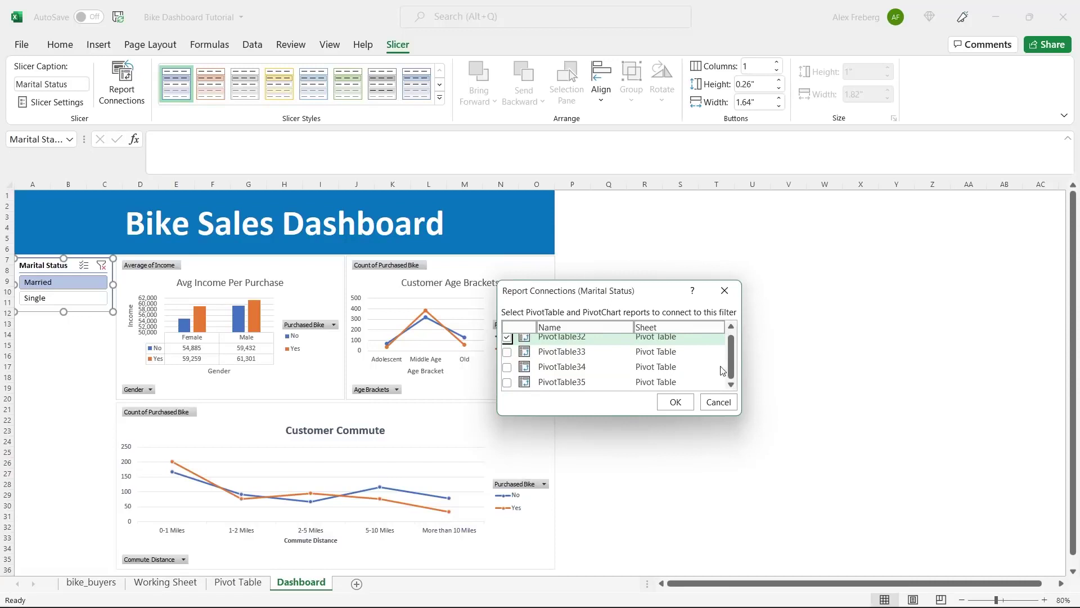
{"action": "left_click", "coordinate": [507, 352]}
{"action": "left_click", "coordinate": [507, 367]}
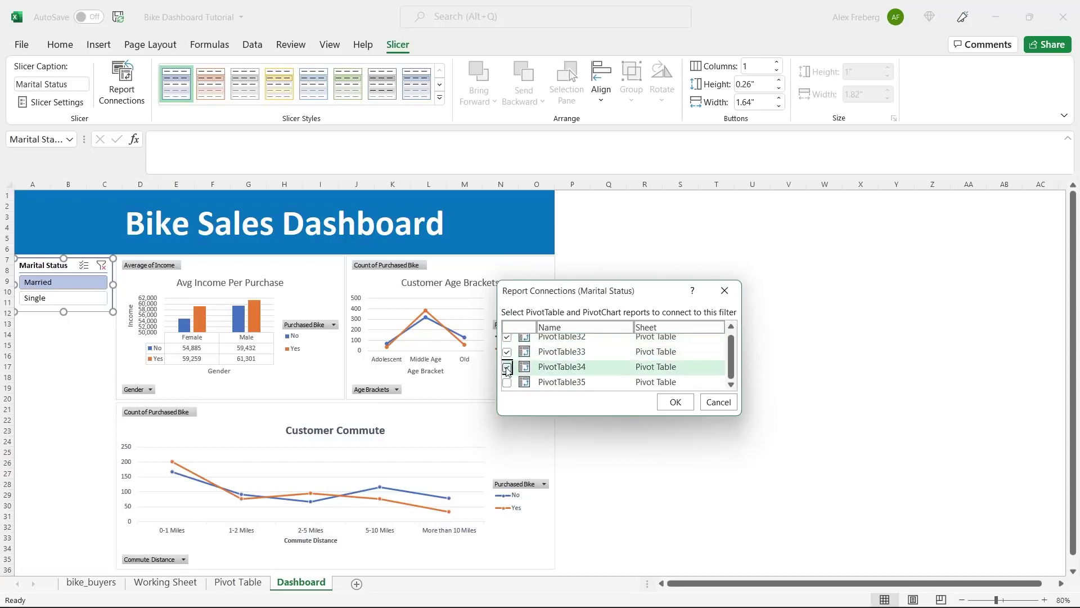
{"action": "left_click", "coordinate": [507, 382]}
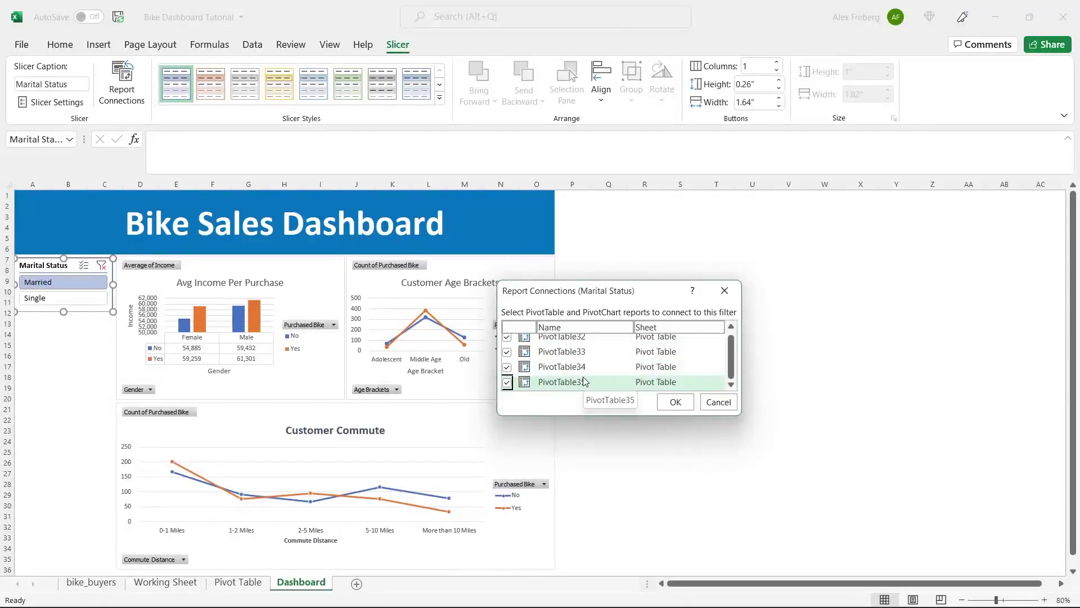
{"action": "left_click", "coordinate": [671, 399]}
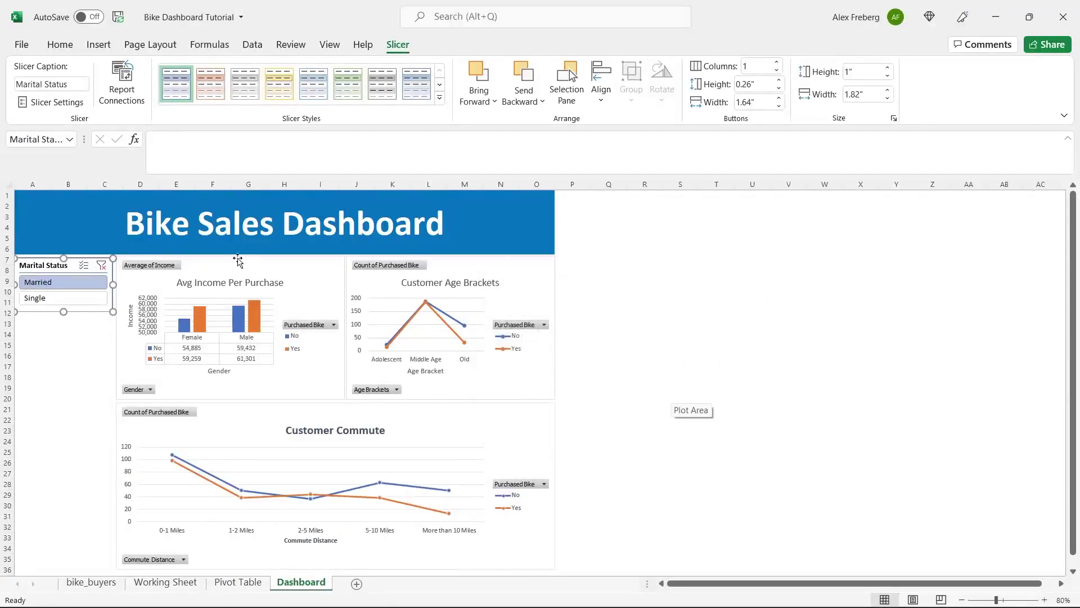
- Alternate the Marital Status filter between Married and Single, compare the income, age bracket and commute charts, and finish on Single
{"action": "left_click", "coordinate": [73, 299]}
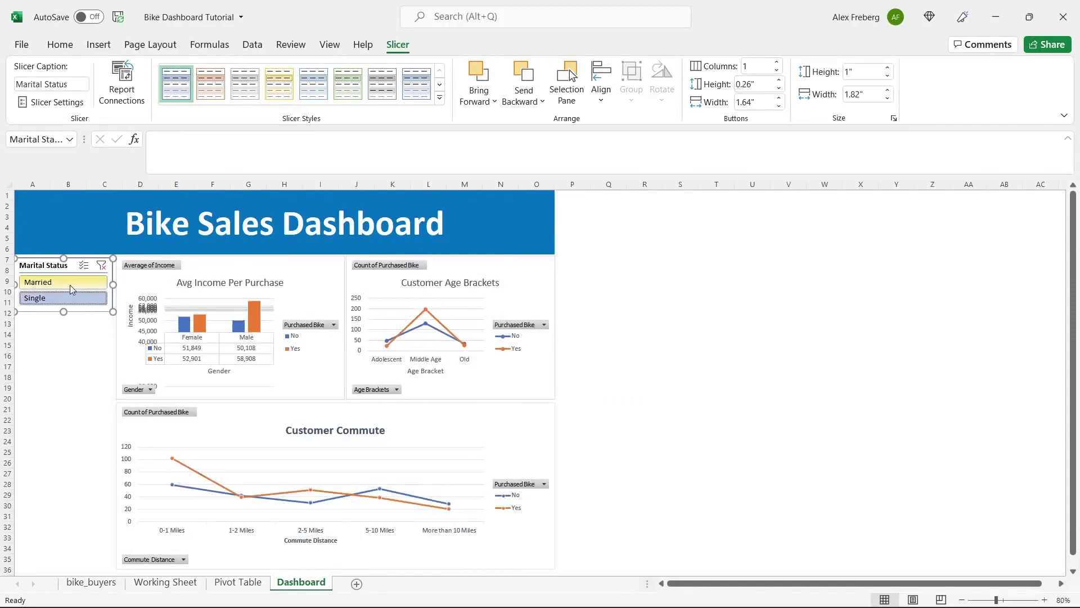
{"action": "left_click", "coordinate": [70, 283]}
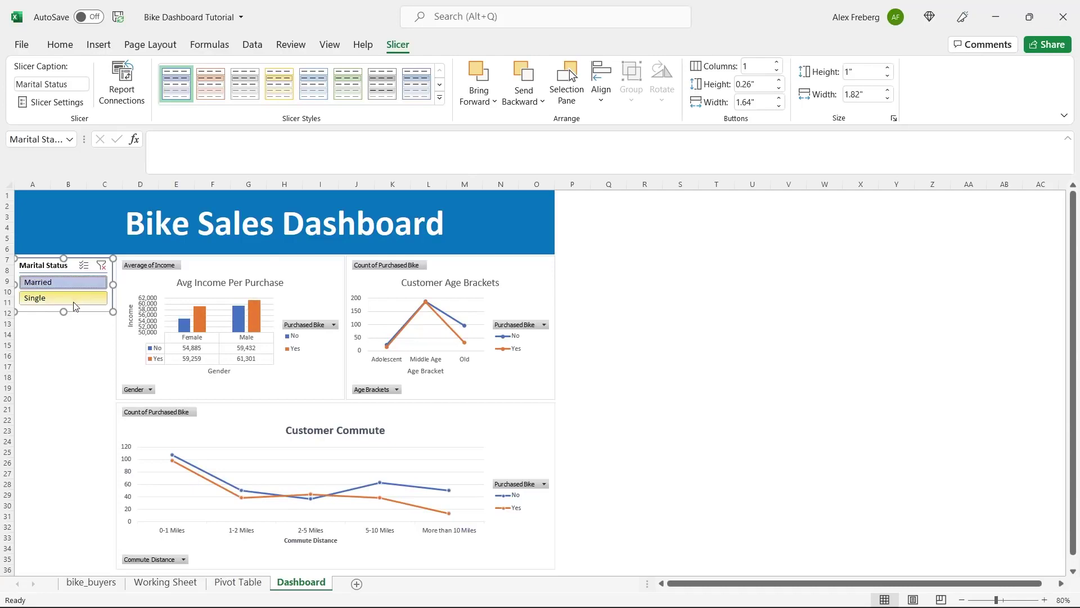
{"action": "left_click", "coordinate": [74, 299]}
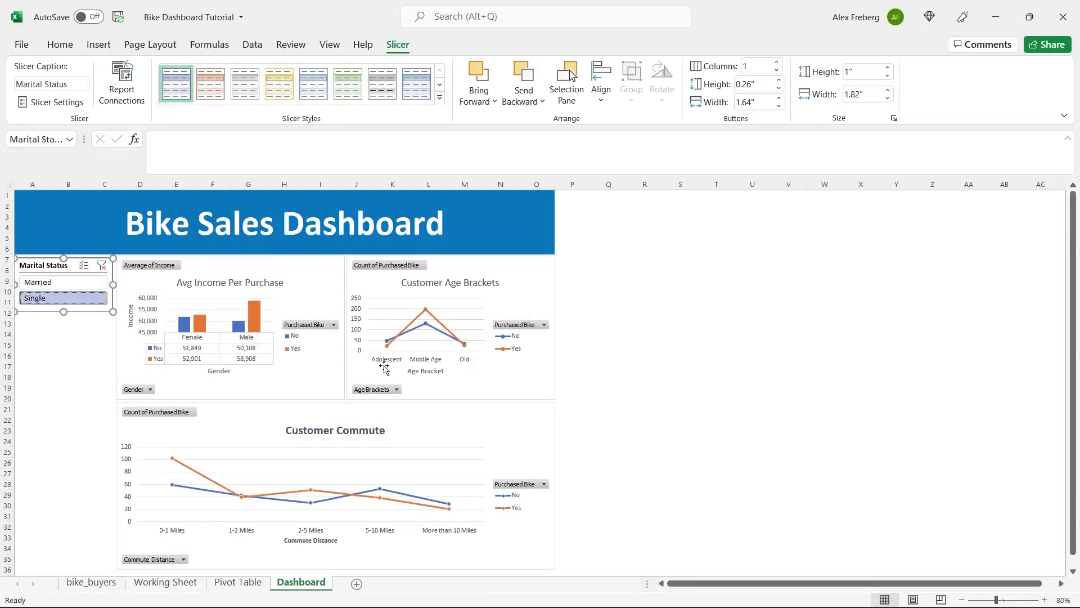
{"action": "left_click", "coordinate": [79, 283]}
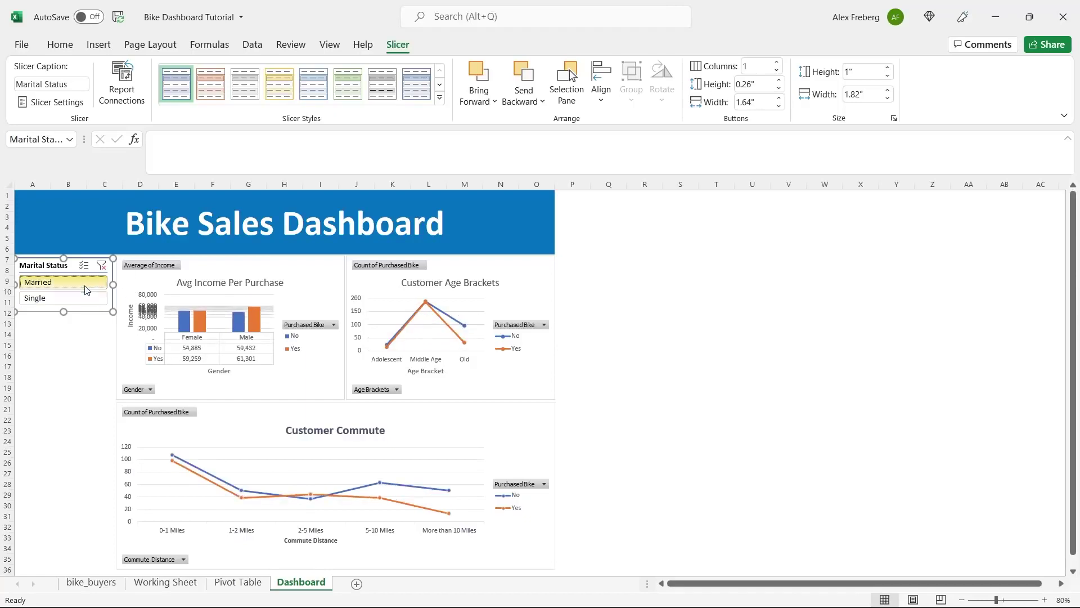
{"action": "left_click", "coordinate": [79, 299]}
{"action": "left_click", "coordinate": [71, 280]}
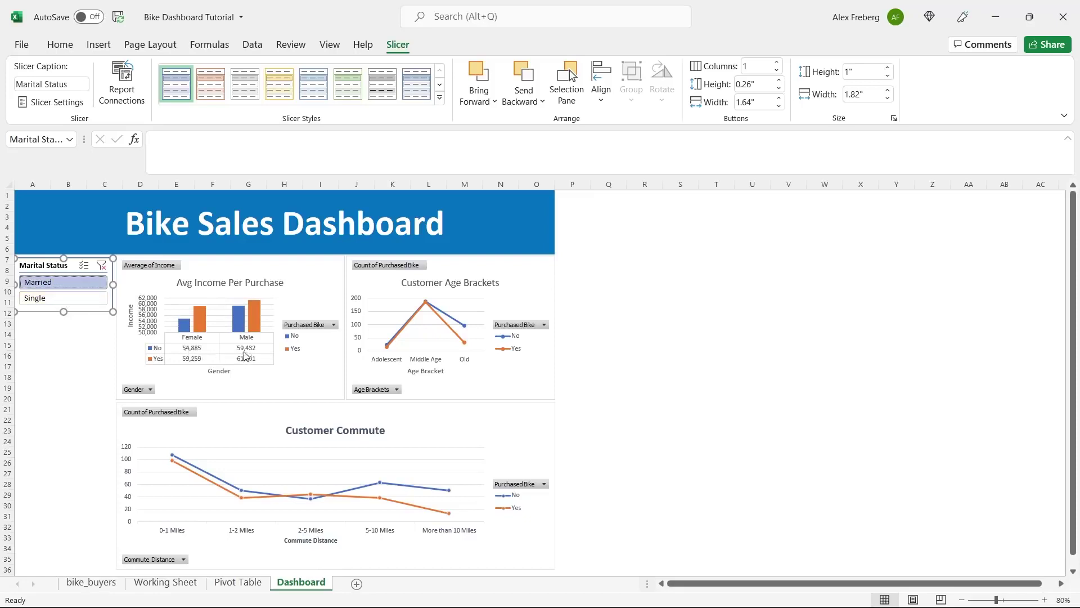
{"action": "left_click", "coordinate": [77, 302]}
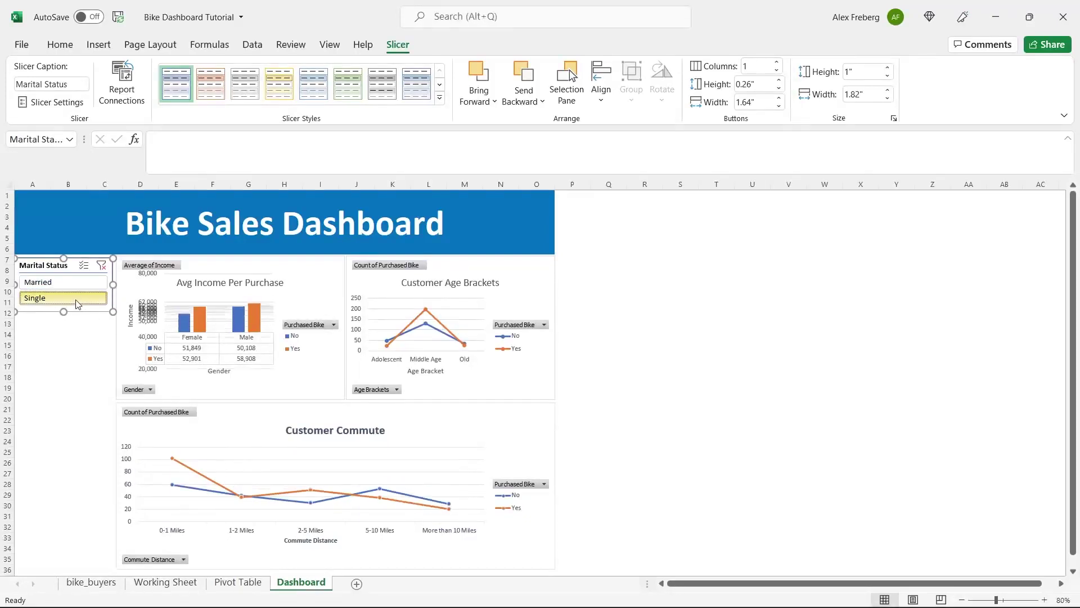
{"action": "left_click", "coordinate": [76, 282]}
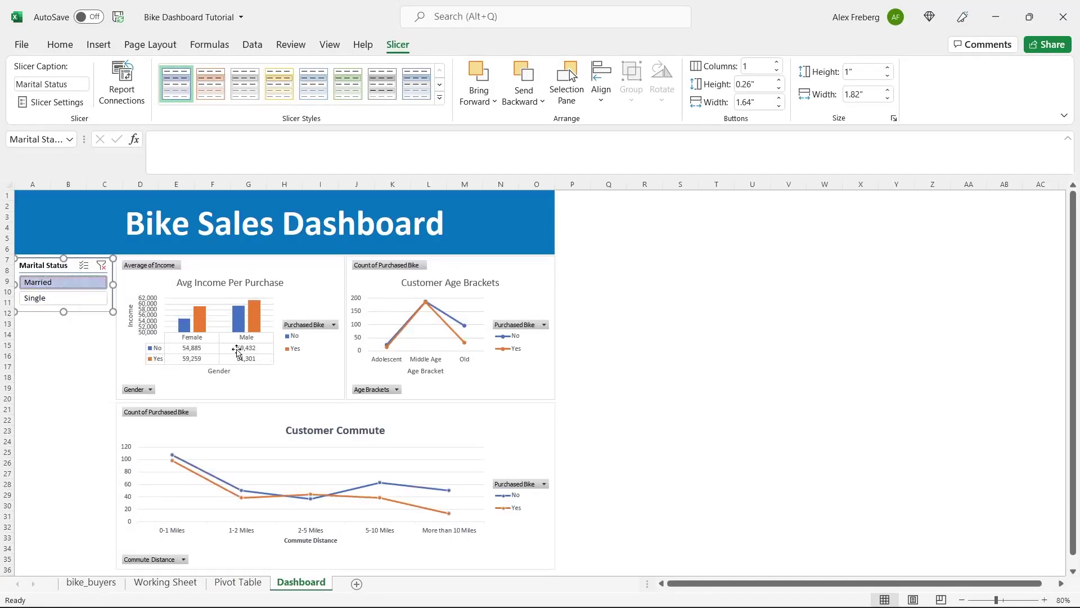
{"action": "left_click", "coordinate": [94, 303]}
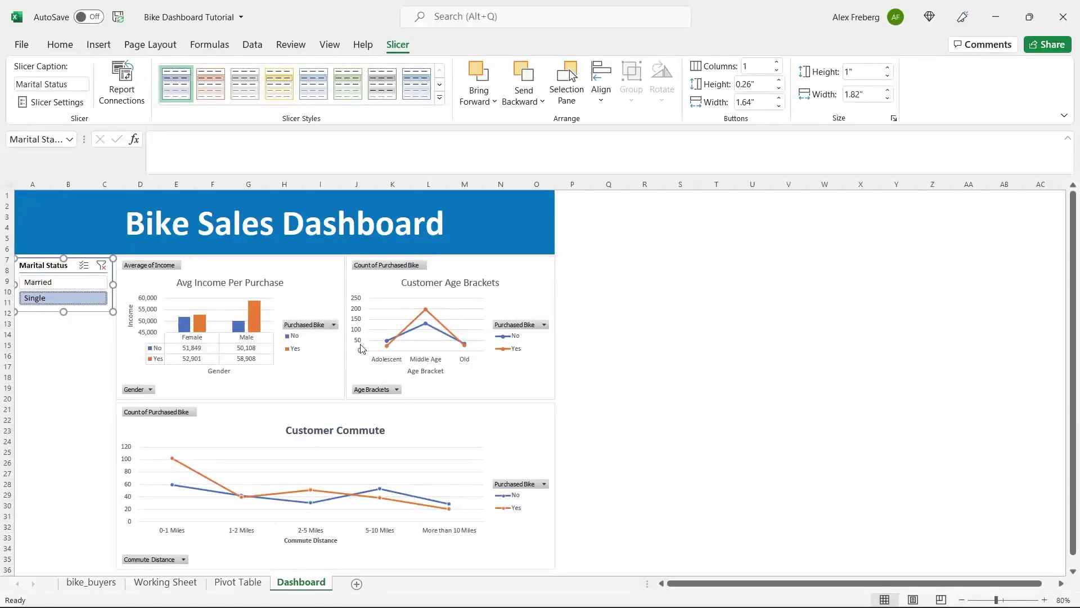
{"action": "left_click", "coordinate": [80, 284]}
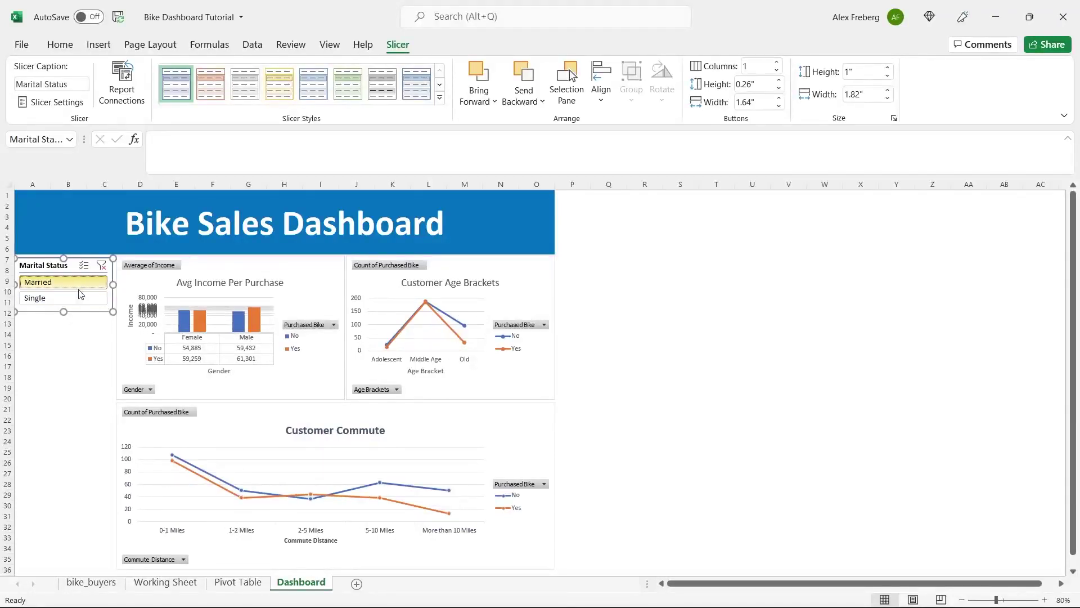
{"action": "left_click", "coordinate": [78, 300]}
- Insert Region and Education slicers for the Avg Income Per Purchase chart
{"action": "left_click", "coordinate": [328, 277]}
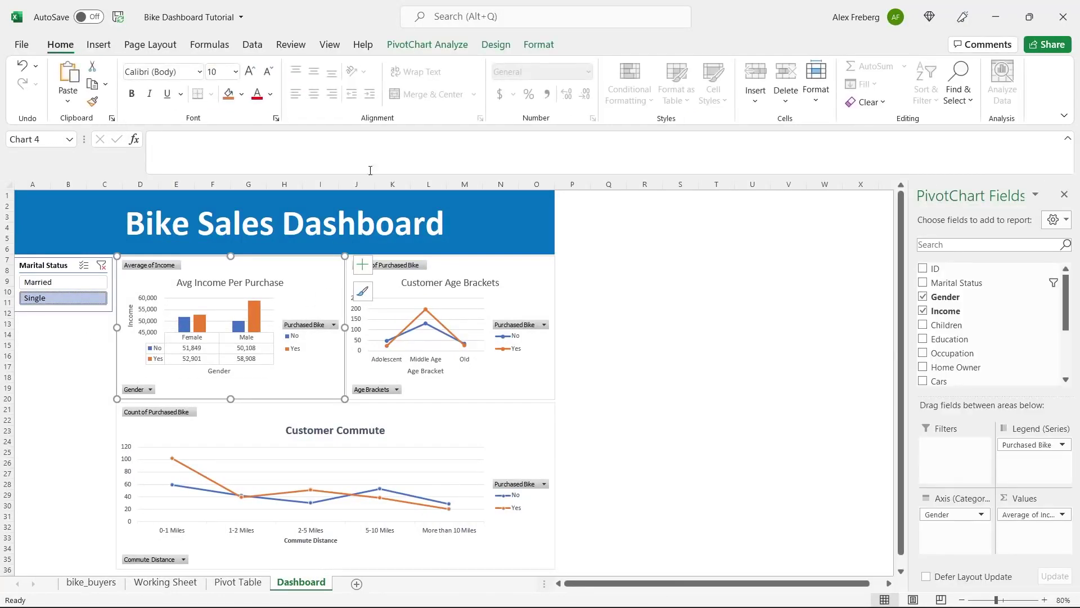
{"action": "left_click", "coordinate": [433, 48]}
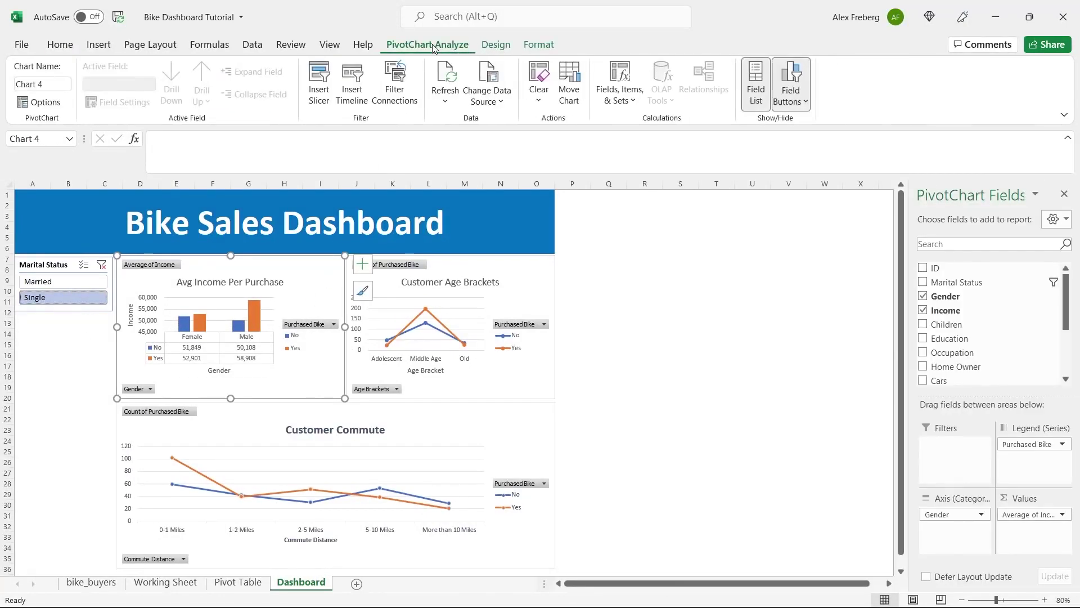
{"action": "left_click", "coordinate": [319, 81]}
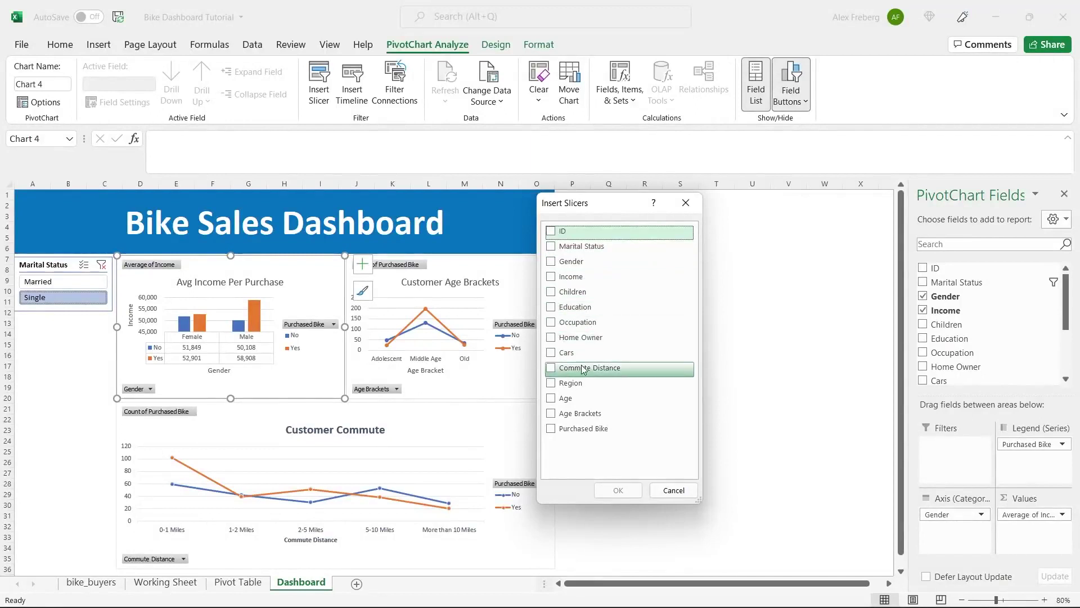
{"action": "left_click", "coordinate": [554, 383]}
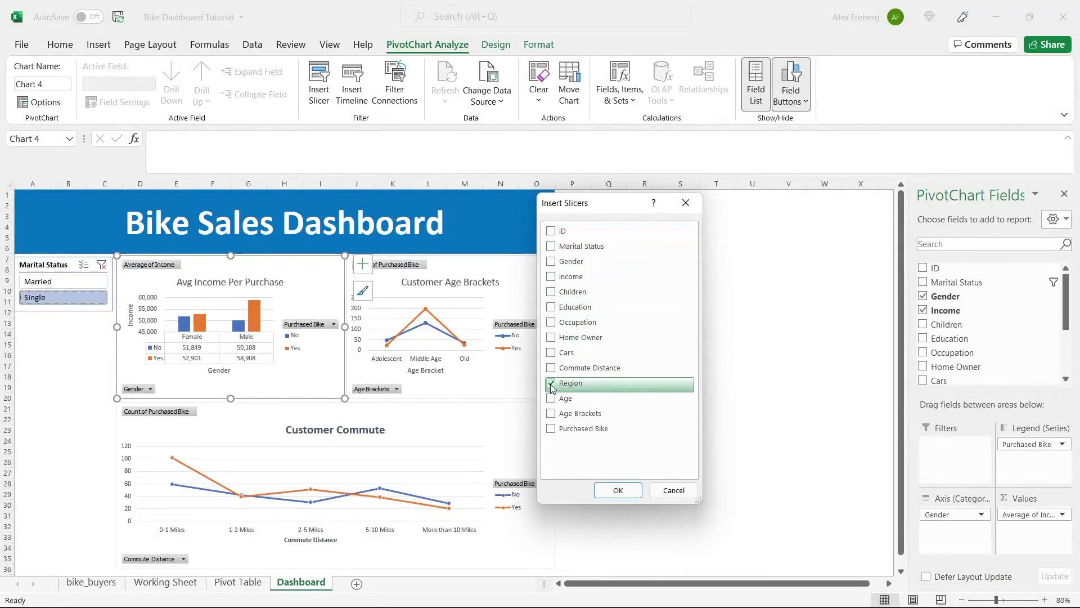
{"action": "left_click", "coordinate": [555, 307]}
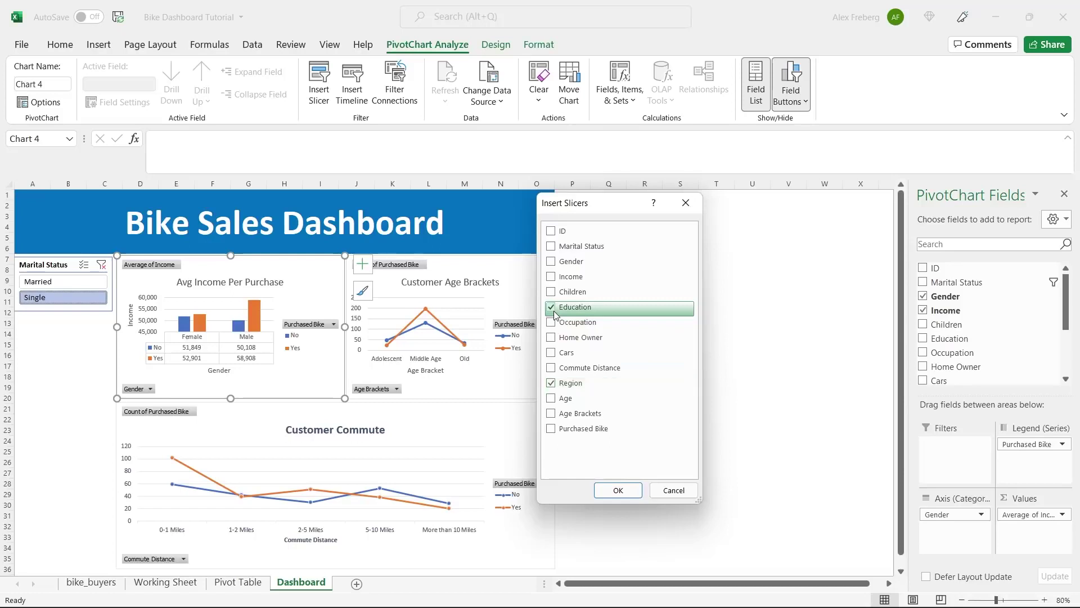
{"action": "left_click", "coordinate": [625, 493]}
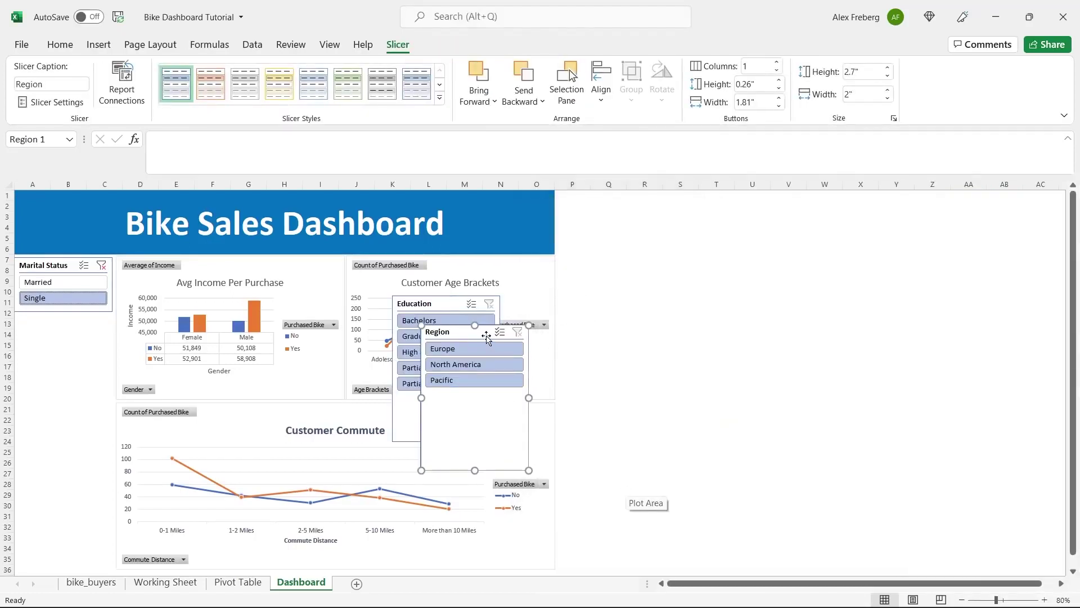
- Move the Region slicer directly below the Marital Status slicer and resize it to 1.82" wide by 1.32" high
{"action": "left_click_drag", "start_coordinate": [486, 335], "coordinate": [78, 325]}
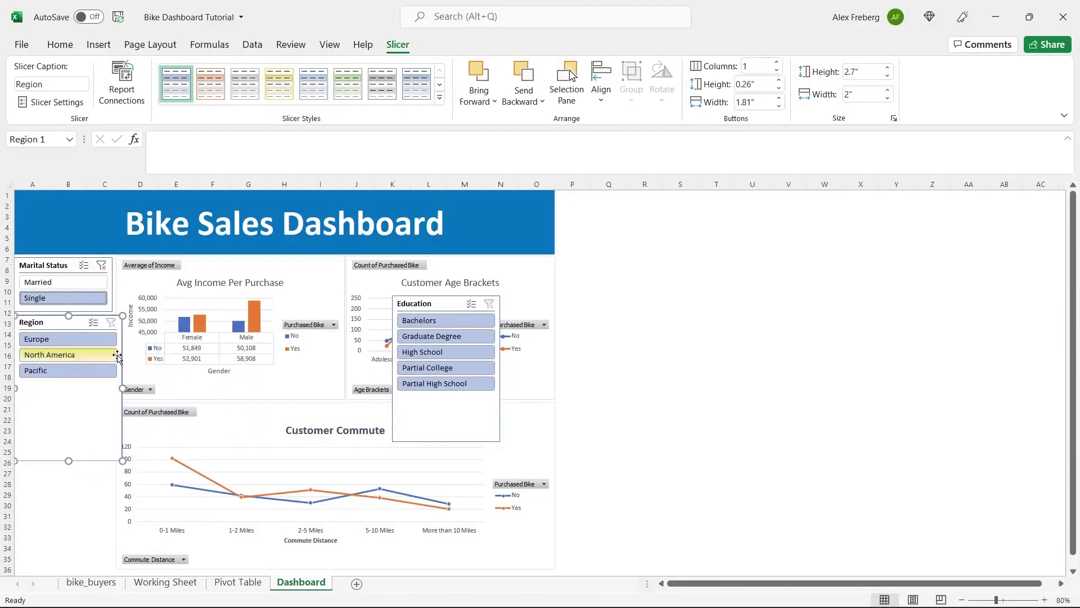
{"action": "left_click_drag", "start_coordinate": [123, 388], "coordinate": [113, 387]}
{"action": "left_click", "coordinate": [617, 332]}
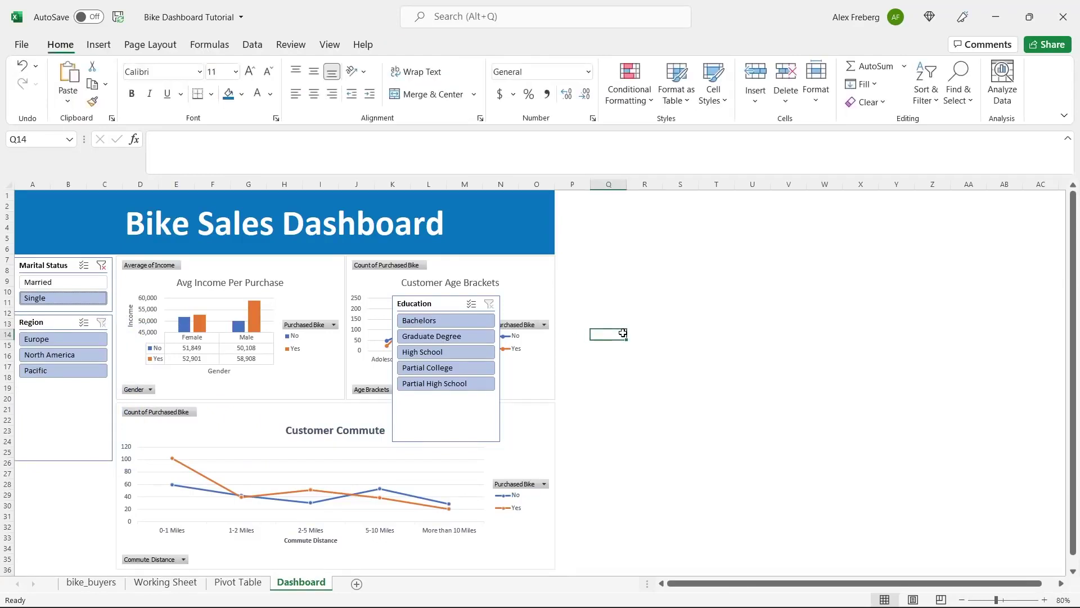
{"action": "left_click", "coordinate": [60, 404]}
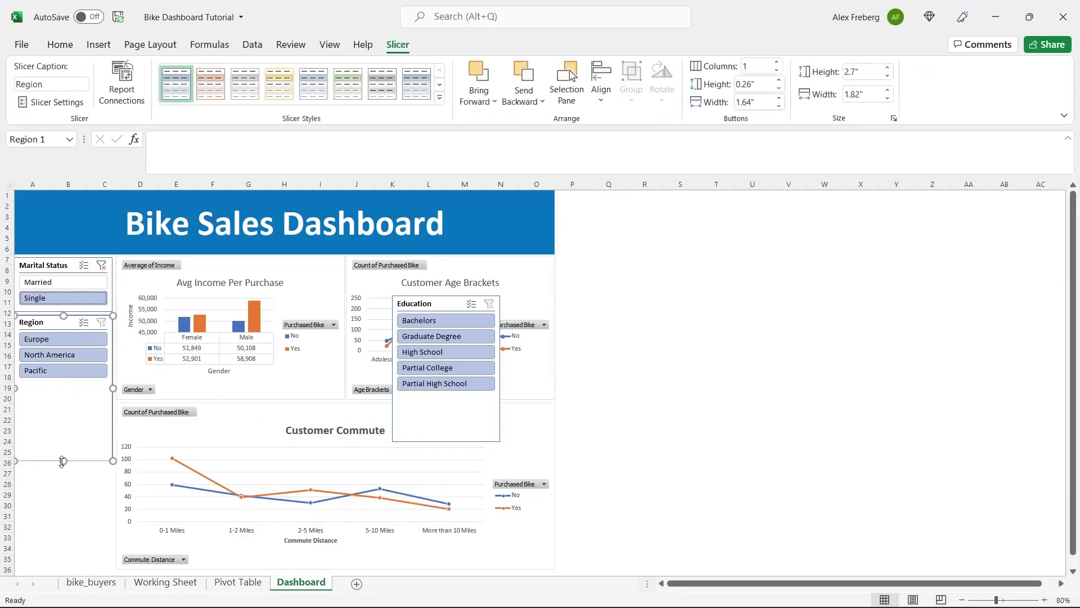
{"action": "left_click_drag", "start_coordinate": [63, 459], "coordinate": [68, 387]}
- Place the Education slicer directly below the Region slicer and resize it to 1.81" wide by 1.9" high
{"action": "left_click_drag", "start_coordinate": [435, 302], "coordinate": [54, 401]}
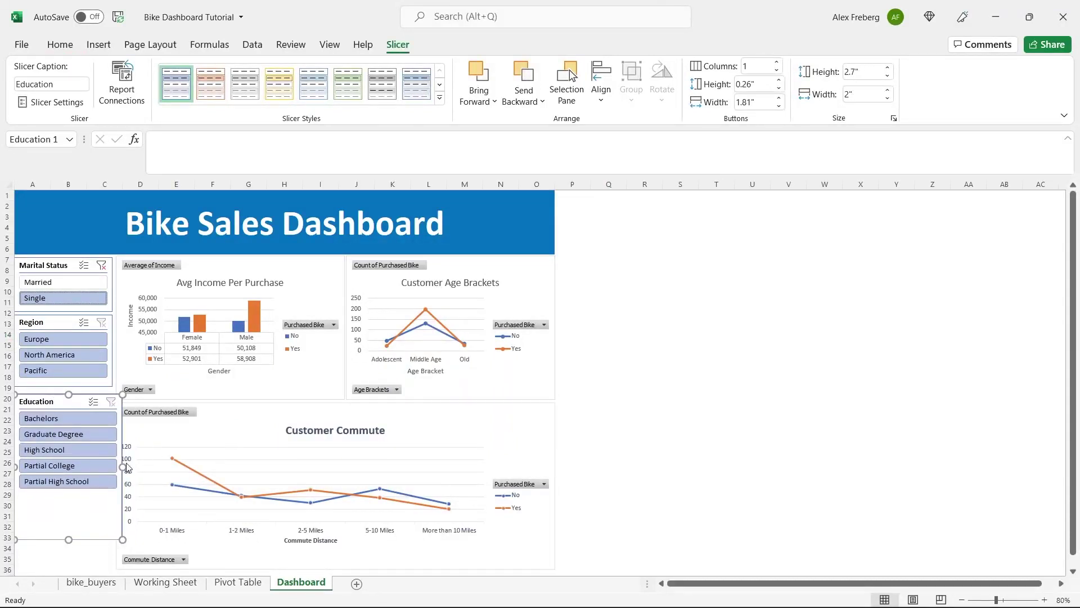
{"action": "left_click_drag", "start_coordinate": [123, 466], "coordinate": [111, 467]}
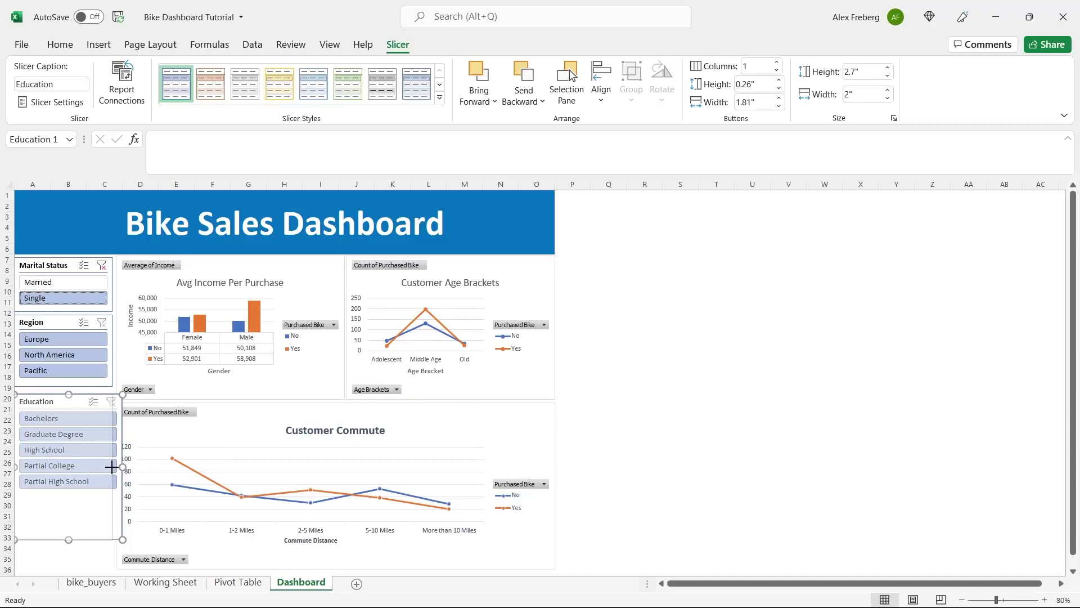
{"action": "left_click_drag", "start_coordinate": [111, 466], "coordinate": [111, 466]}
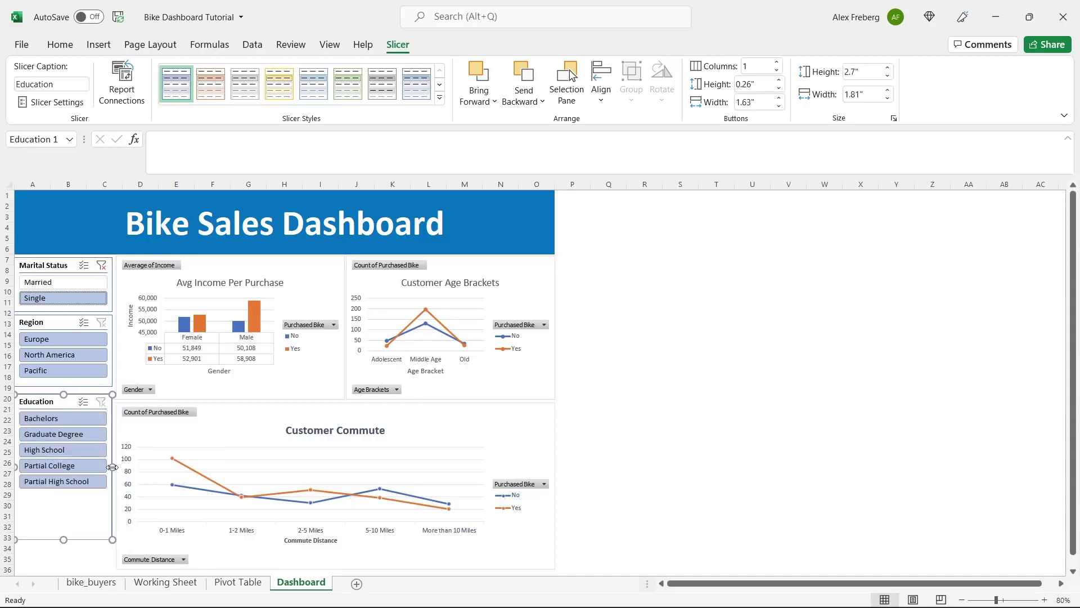
{"action": "left_click", "coordinate": [608, 366]}
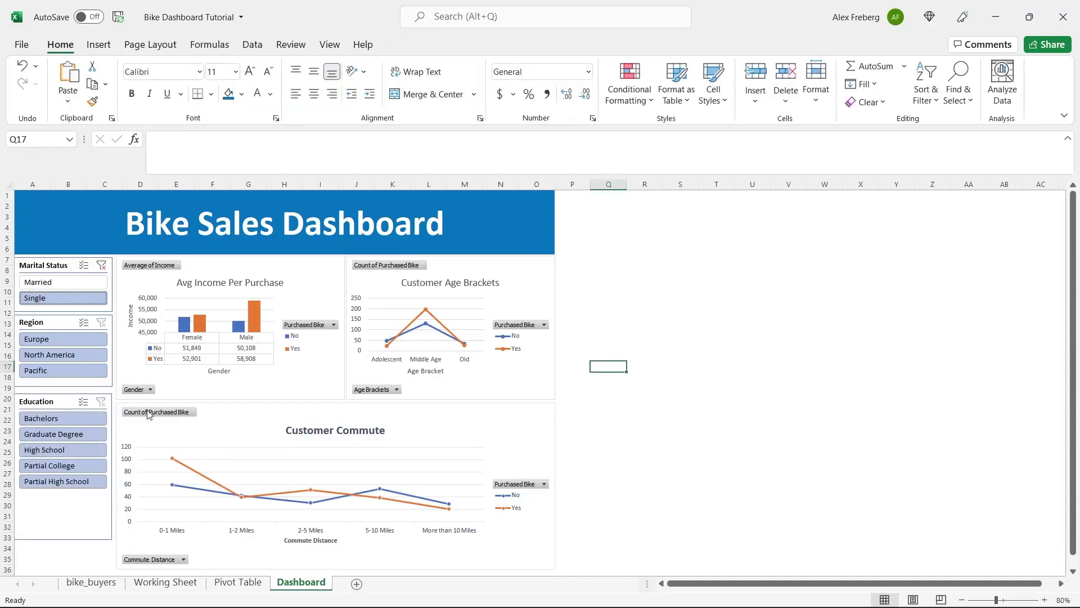
{"action": "left_click", "coordinate": [67, 403]}
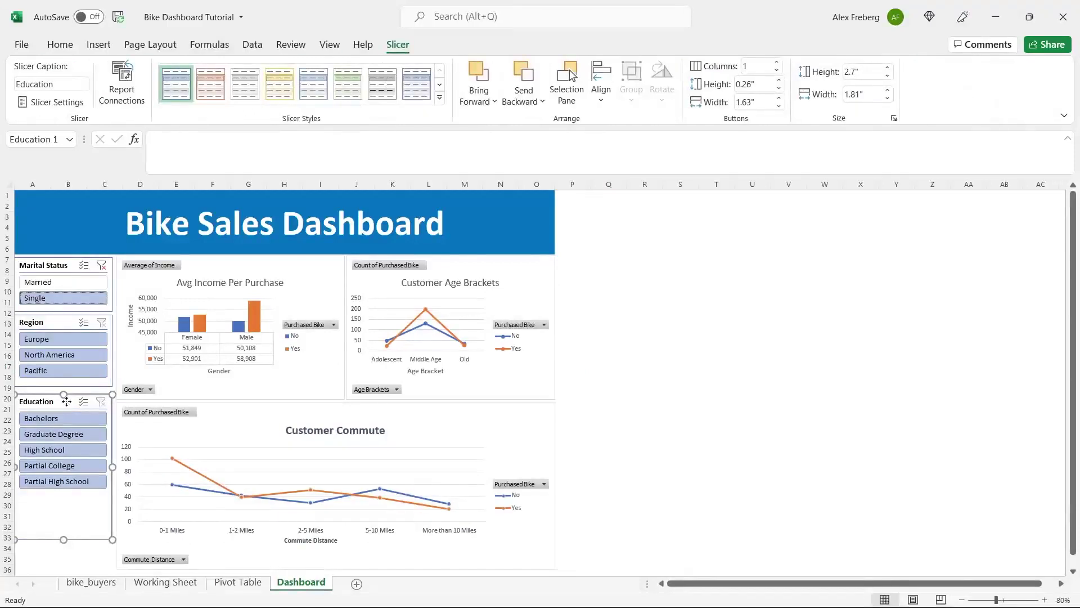
{"action": "left_click_drag", "start_coordinate": [67, 401], "coordinate": [66, 398]}
{"action": "left_click_drag", "start_coordinate": [64, 536], "coordinate": [66, 493]}
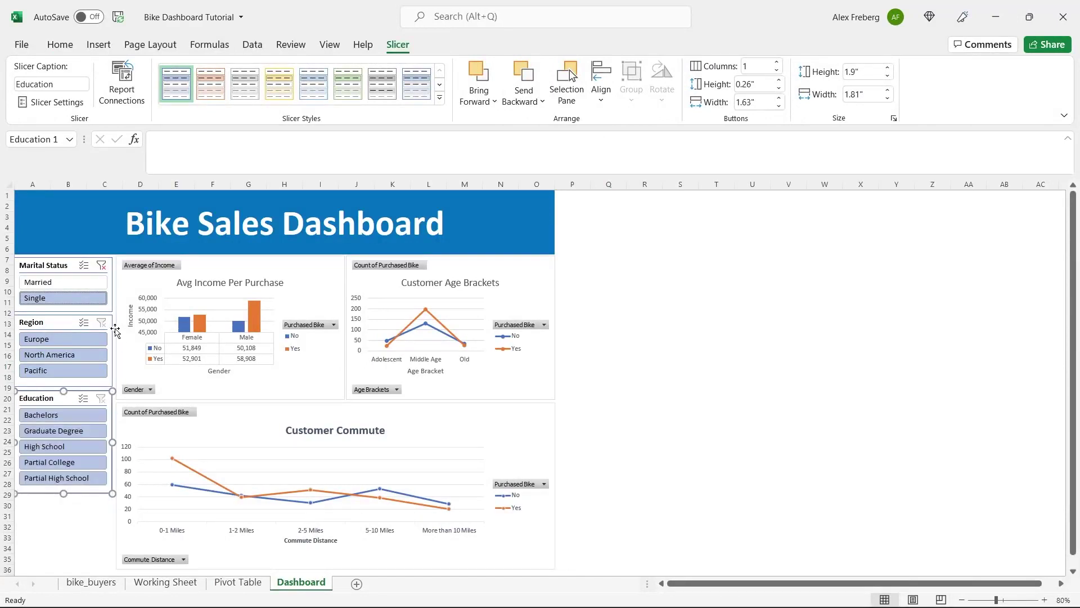
{"action": "left_click", "coordinate": [65, 318]}
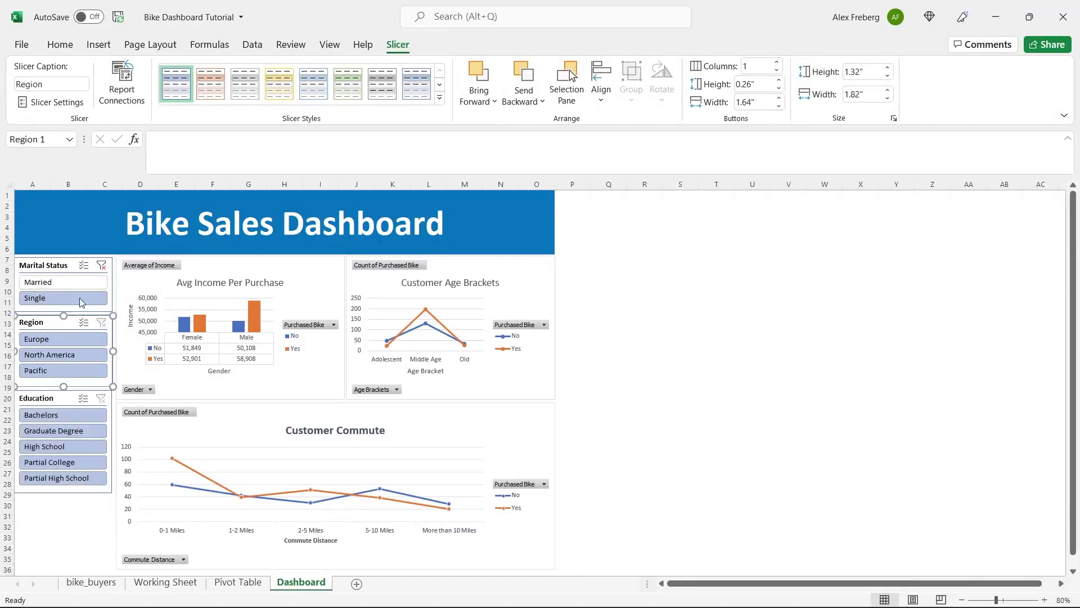
- Try the Region filter on Europe, North America and Pacific, and finish on Europe to check which charts respond
{"action": "left_click", "coordinate": [55, 340]}
{"action": "left_click", "coordinate": [59, 354]}
{"action": "left_click", "coordinate": [61, 369]}
{"action": "left_click", "coordinate": [61, 340]}
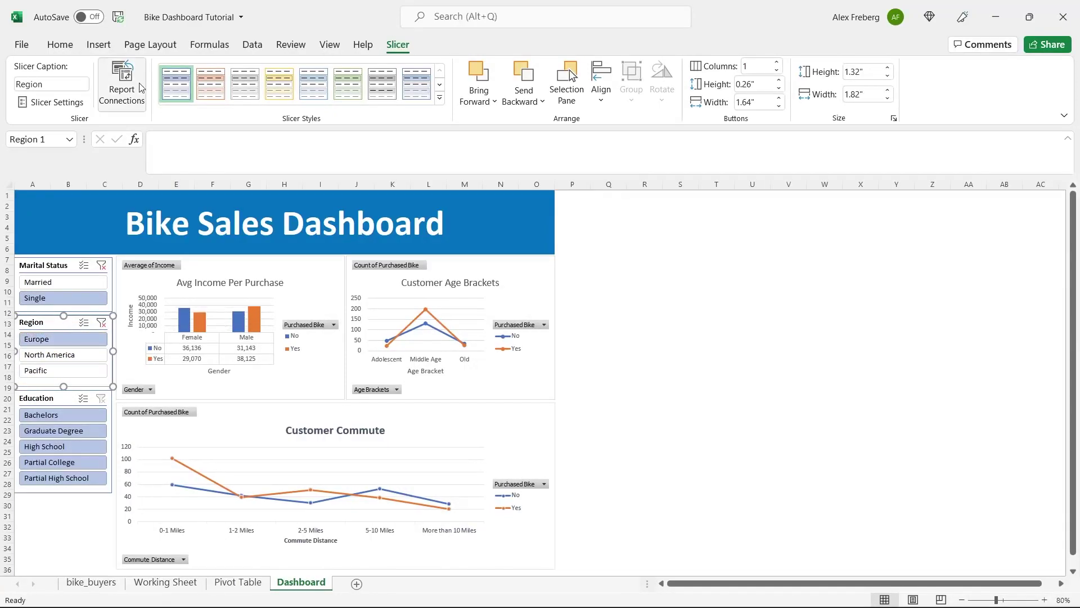
- Connect the Region slicer to PivotTable33, PivotTable34 and PivotTable35 so it filters every dashboard chart
{"action": "left_click", "coordinate": [122, 82]}
{"action": "left_click", "coordinate": [508, 356]}
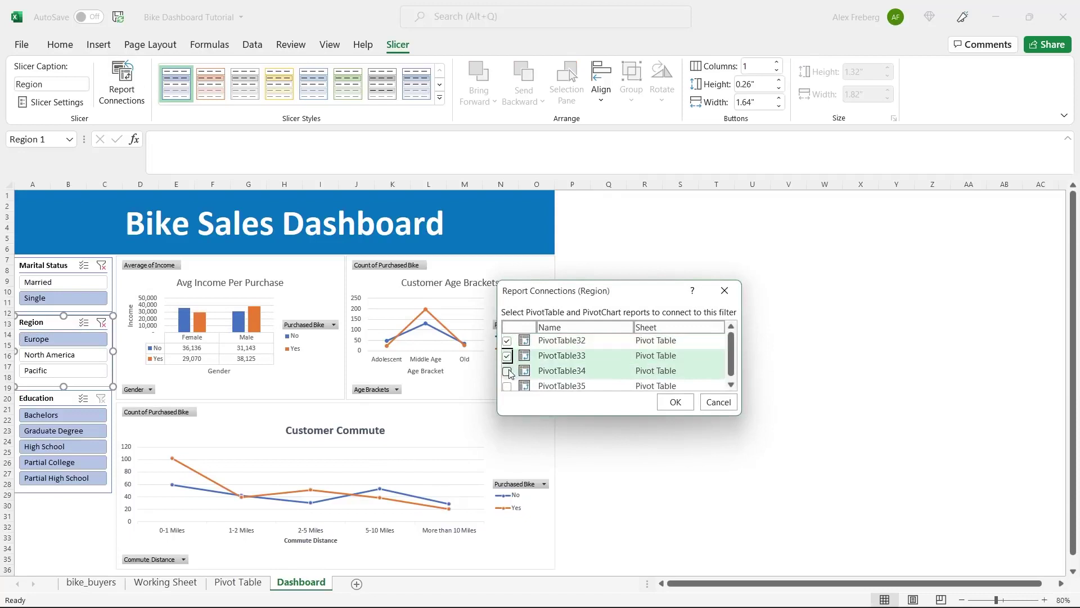
{"action": "left_click", "coordinate": [507, 371]}
{"action": "left_click", "coordinate": [507, 386]}
{"action": "left_click", "coordinate": [686, 408]}
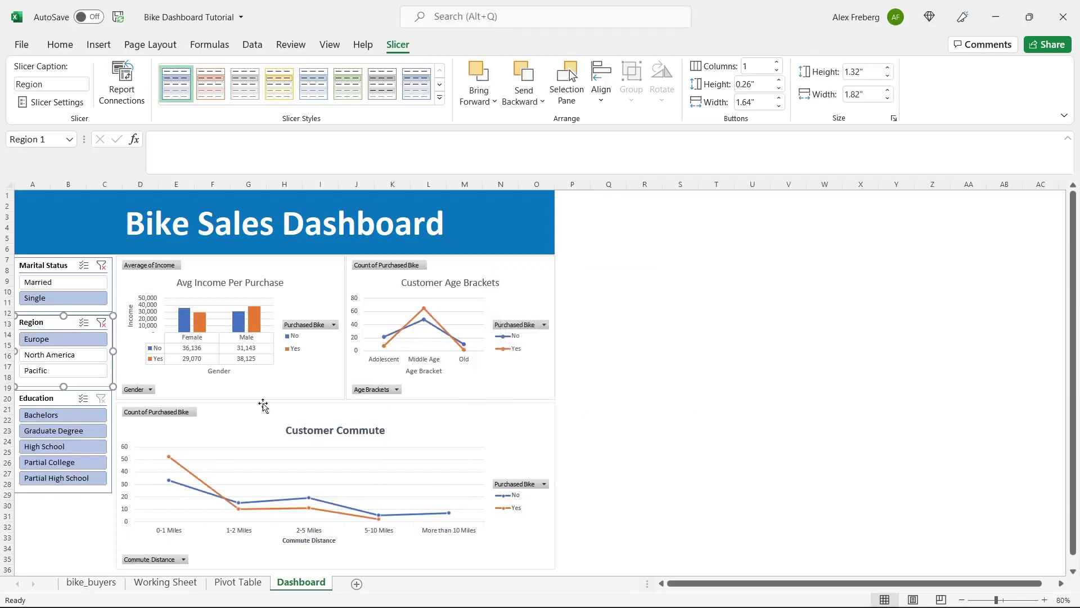
- Connect the Education slicer to PivotTable33, PivotTable34 and PivotTable35 in addition to PivotTable32
{"action": "left_click", "coordinate": [66, 400]}
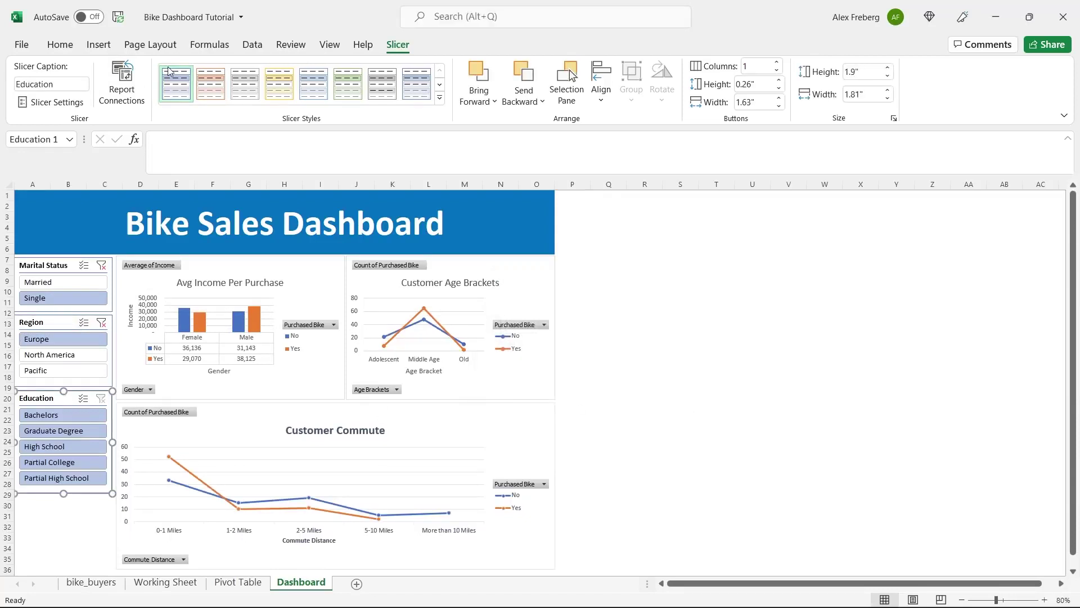
{"action": "left_click", "coordinate": [120, 79]}
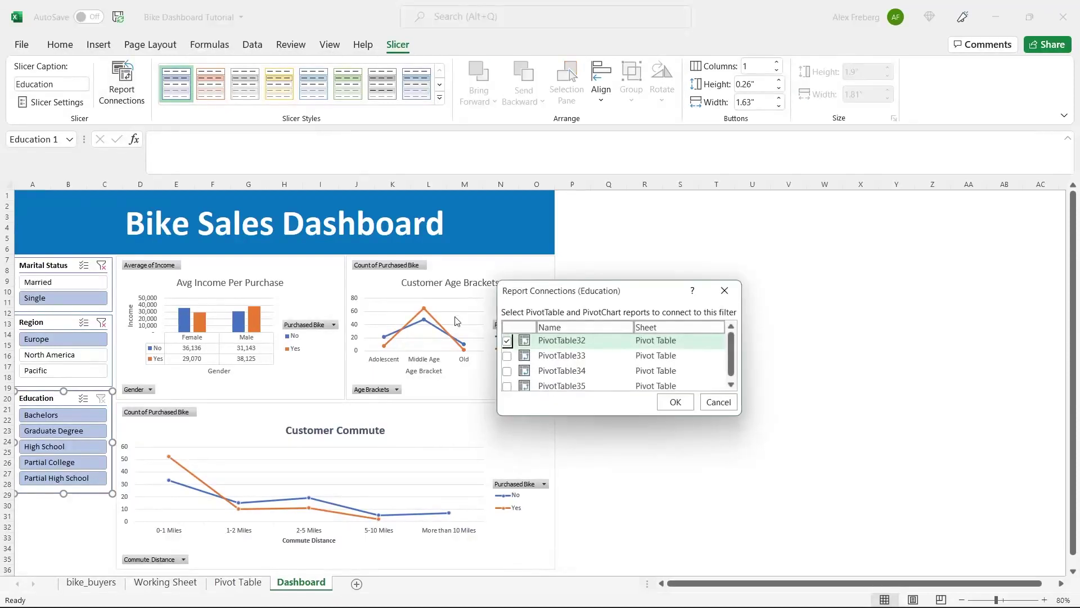
{"action": "left_click", "coordinate": [507, 386]}
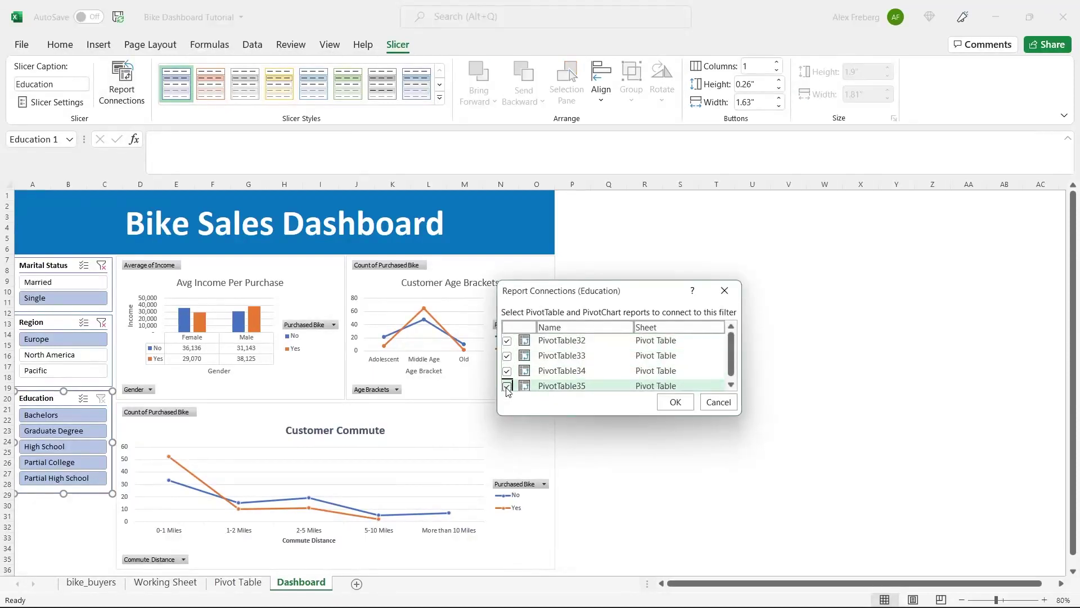
{"action": "left_click", "coordinate": [675, 402]}
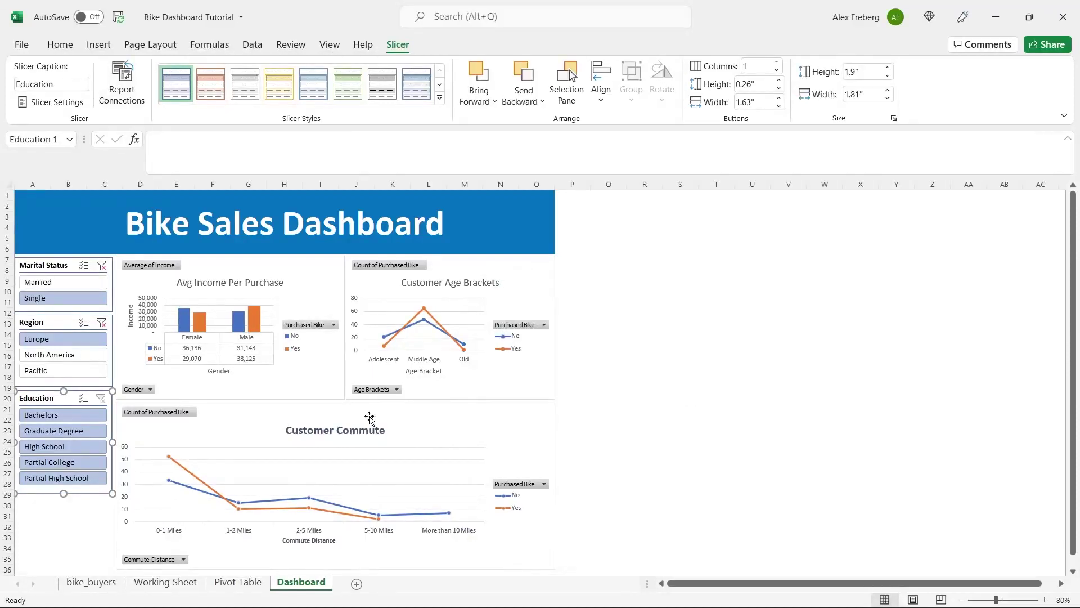
- Check the charts with Education filtered to Partial High School, and clear the Region and Education filters
{"action": "left_click", "coordinate": [76, 478]}
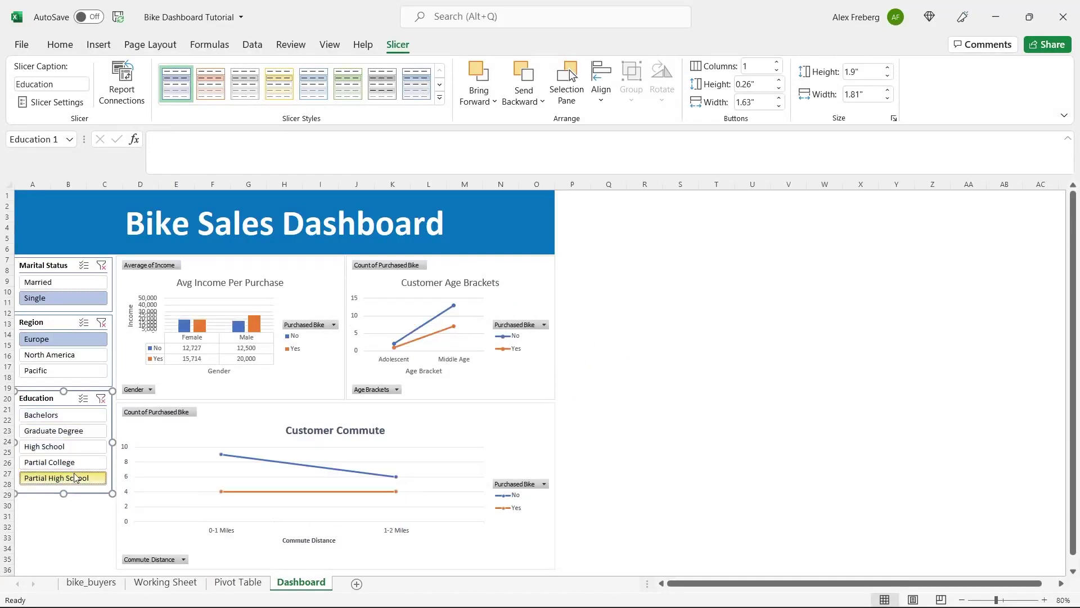
{"action": "left_click", "coordinate": [101, 323]}
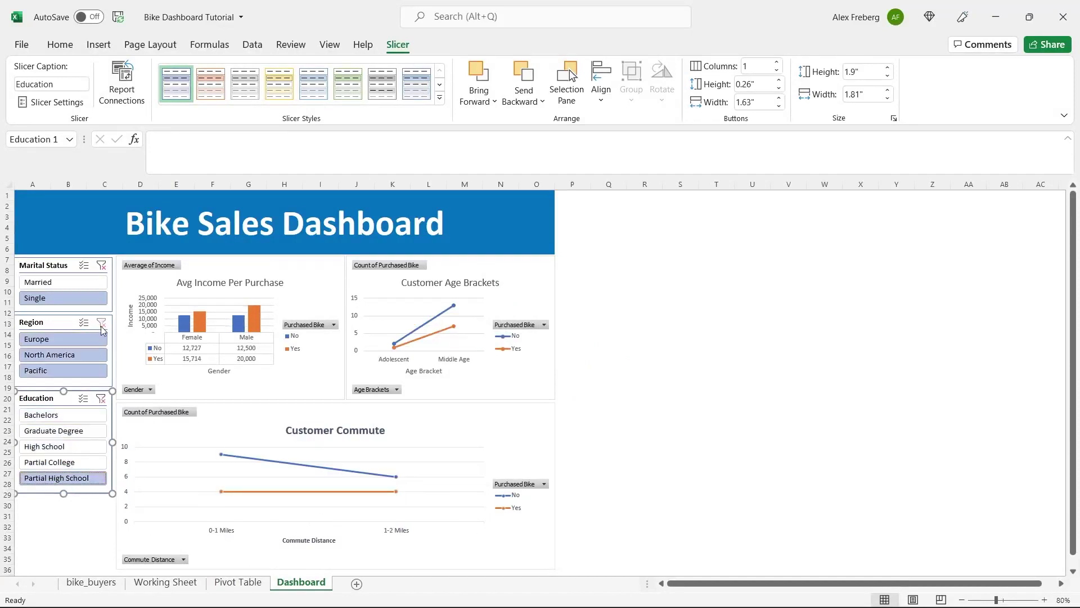
{"action": "left_click", "coordinate": [101, 399]}
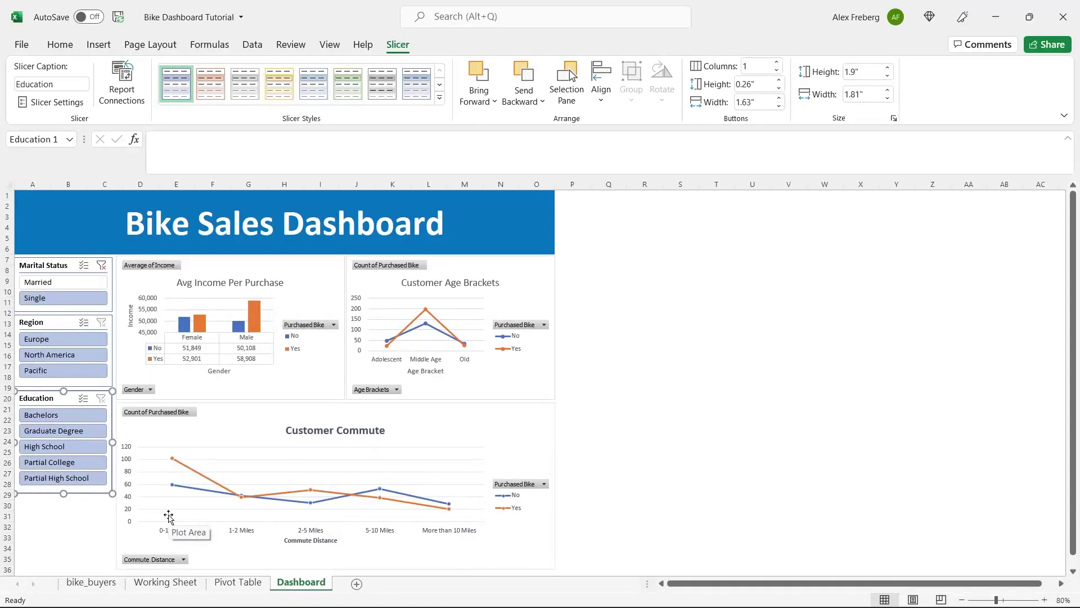
- Compare the charts for Bachelors in Europe and in all regions with those for Graduate Degree in all regions
{"action": "left_click", "coordinate": [70, 416]}
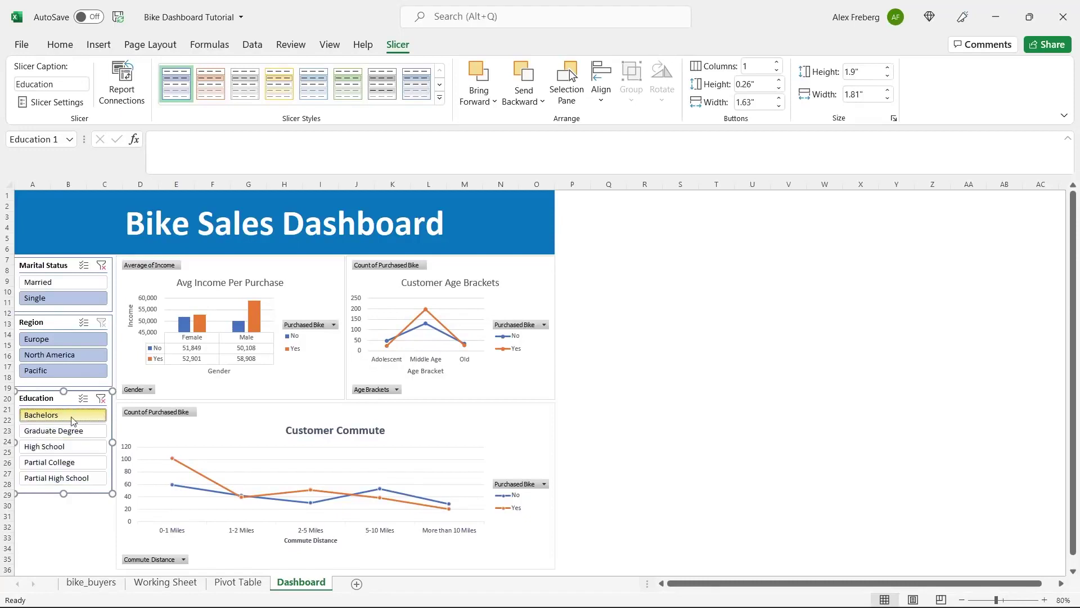
{"action": "left_click", "coordinate": [60, 339]}
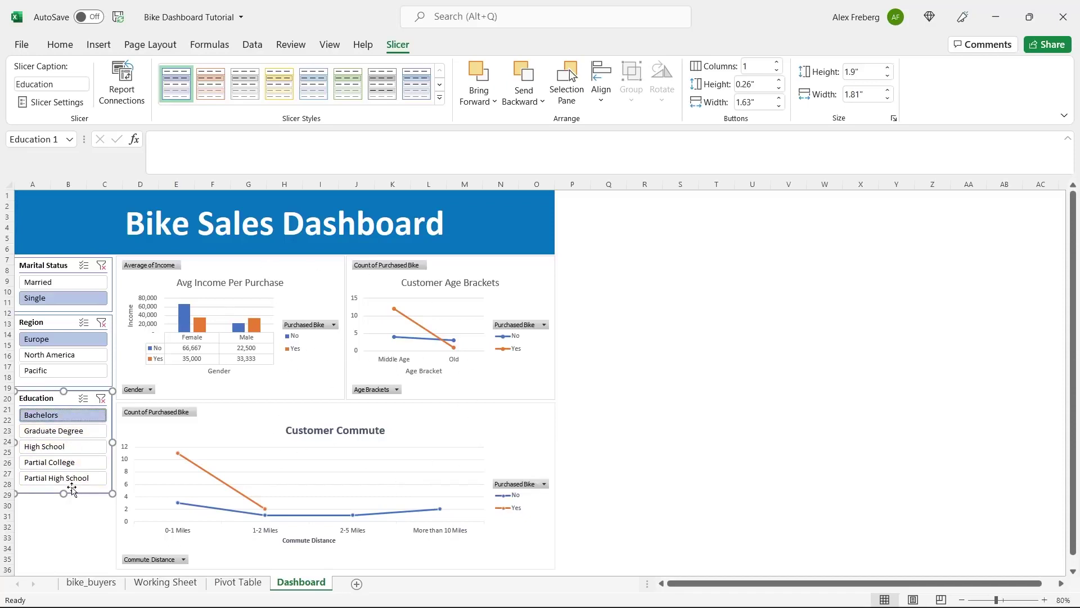
{"action": "left_click", "coordinate": [102, 323]}
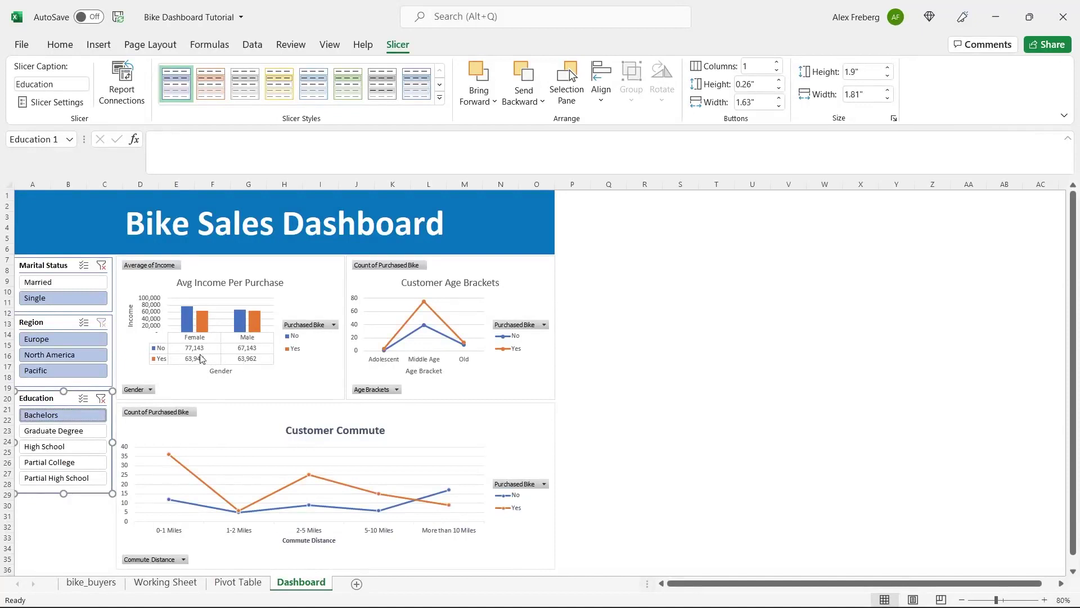
{"action": "left_click", "coordinate": [84, 433]}
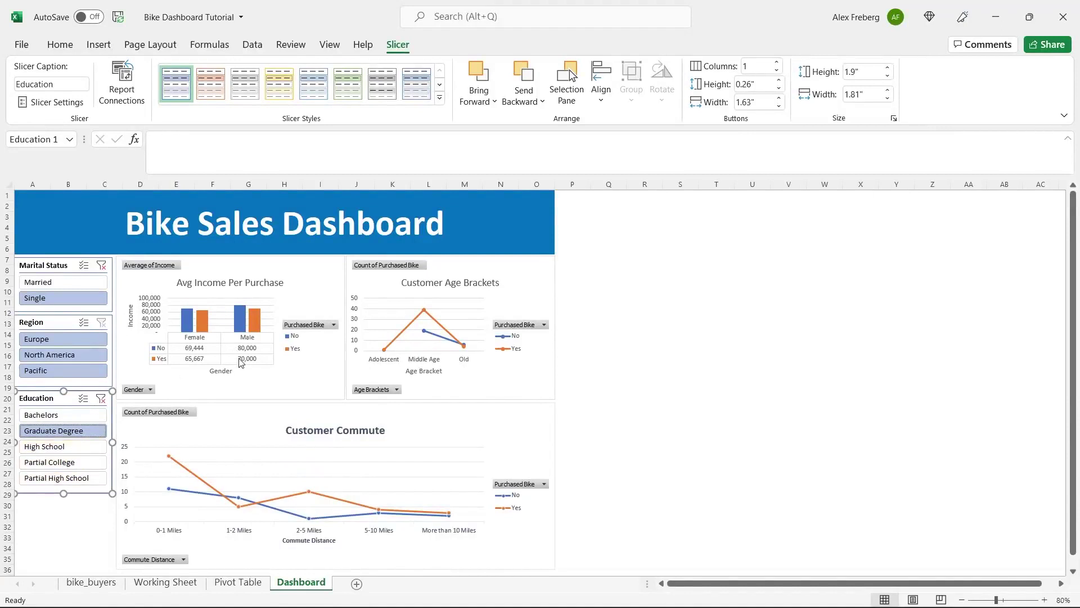
- Clear the Education and Marital Status filters so the charts cover all customers
{"action": "left_click", "coordinate": [100, 398]}
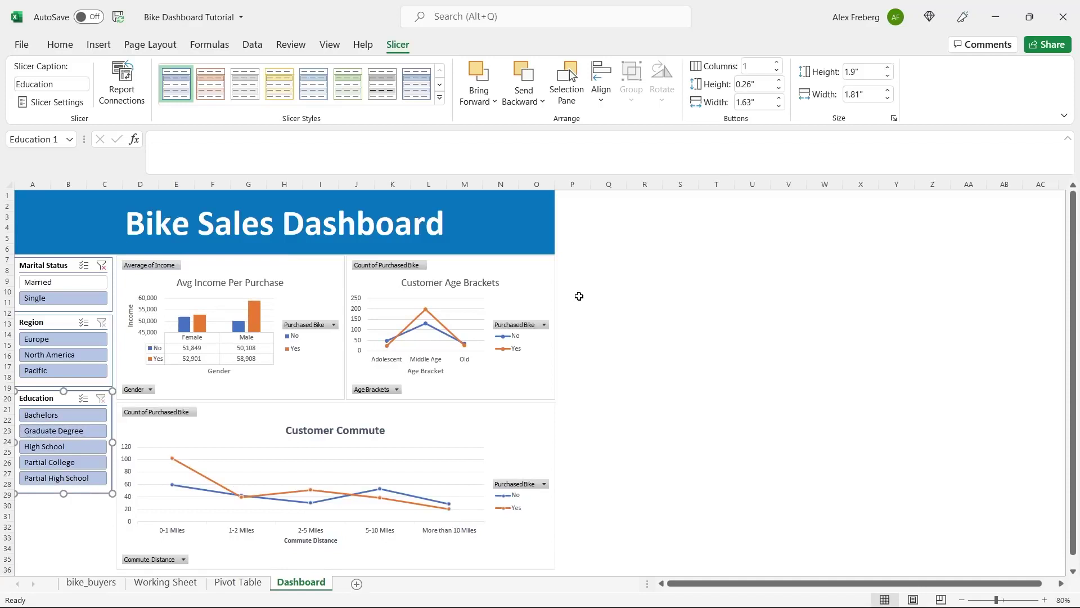
{"action": "left_click", "coordinate": [102, 265]}
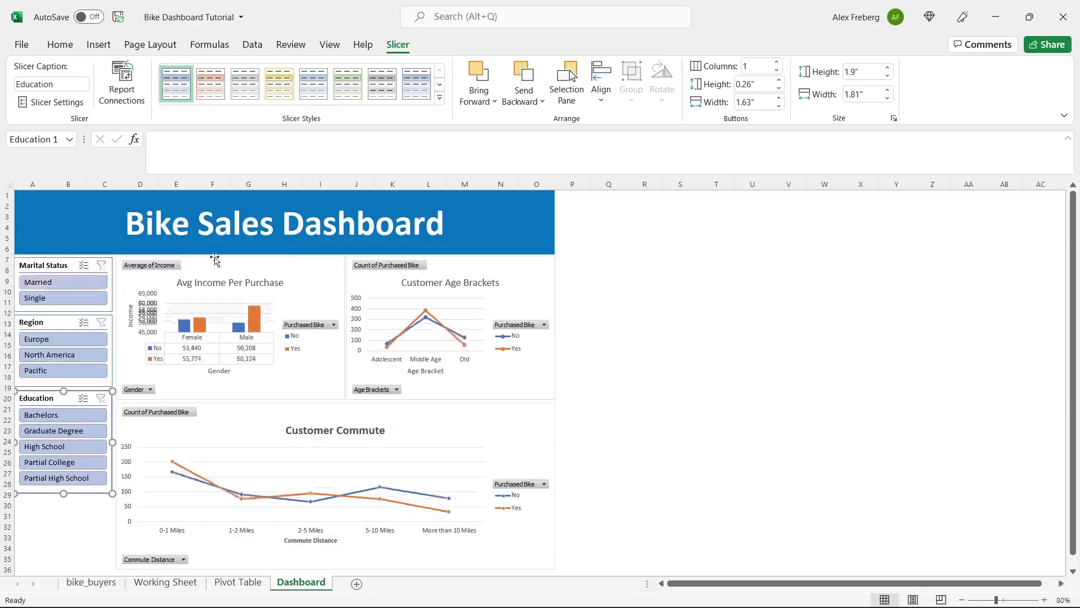
- Change the Bike Sales Dashboard banner's fill to a darker shade of the theme blue and deselect the banner
{"action": "left_click", "coordinate": [510, 214]}
{"action": "left_click", "coordinate": [242, 96]}
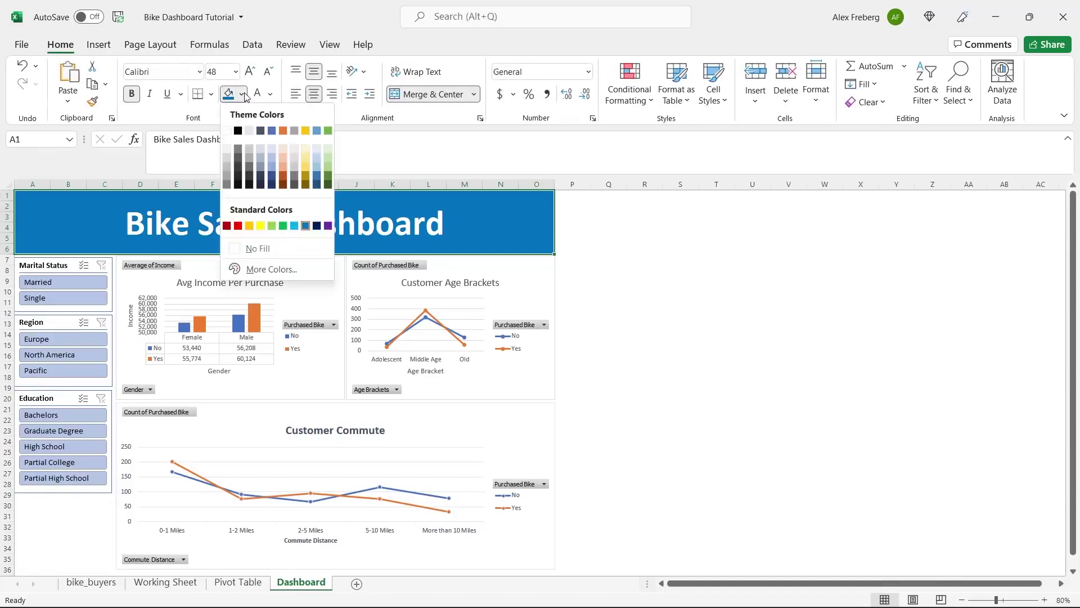
{"action": "left_click", "coordinate": [273, 178]}
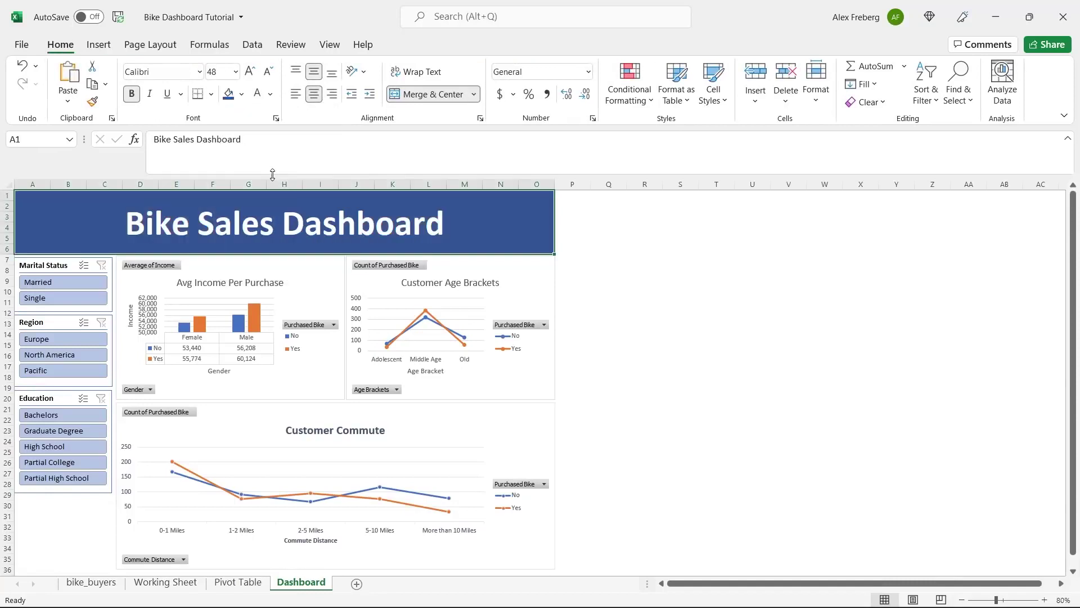
{"action": "left_click", "coordinate": [619, 302]}
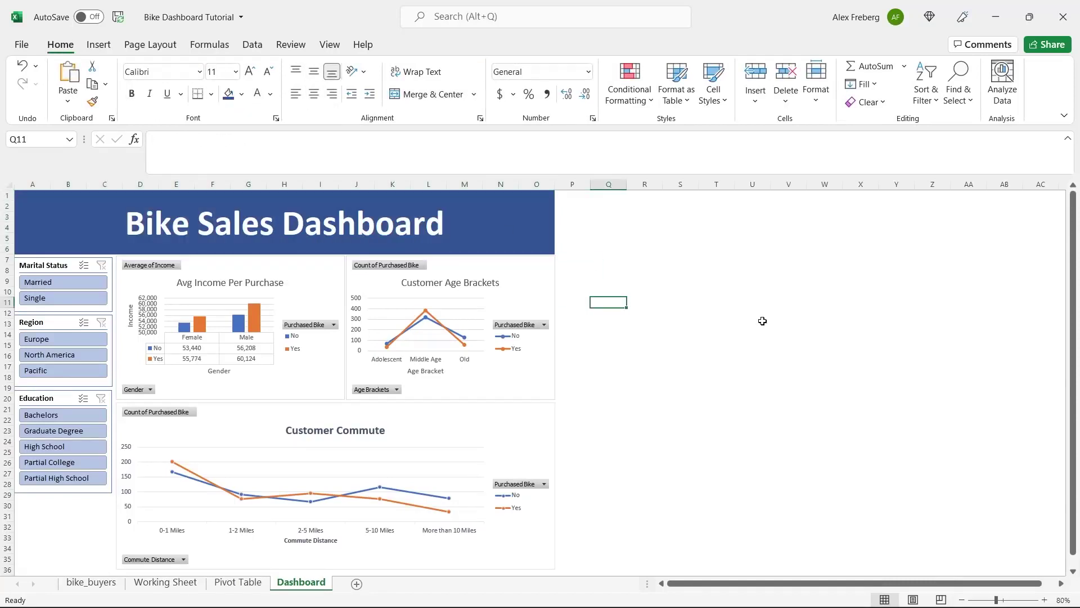